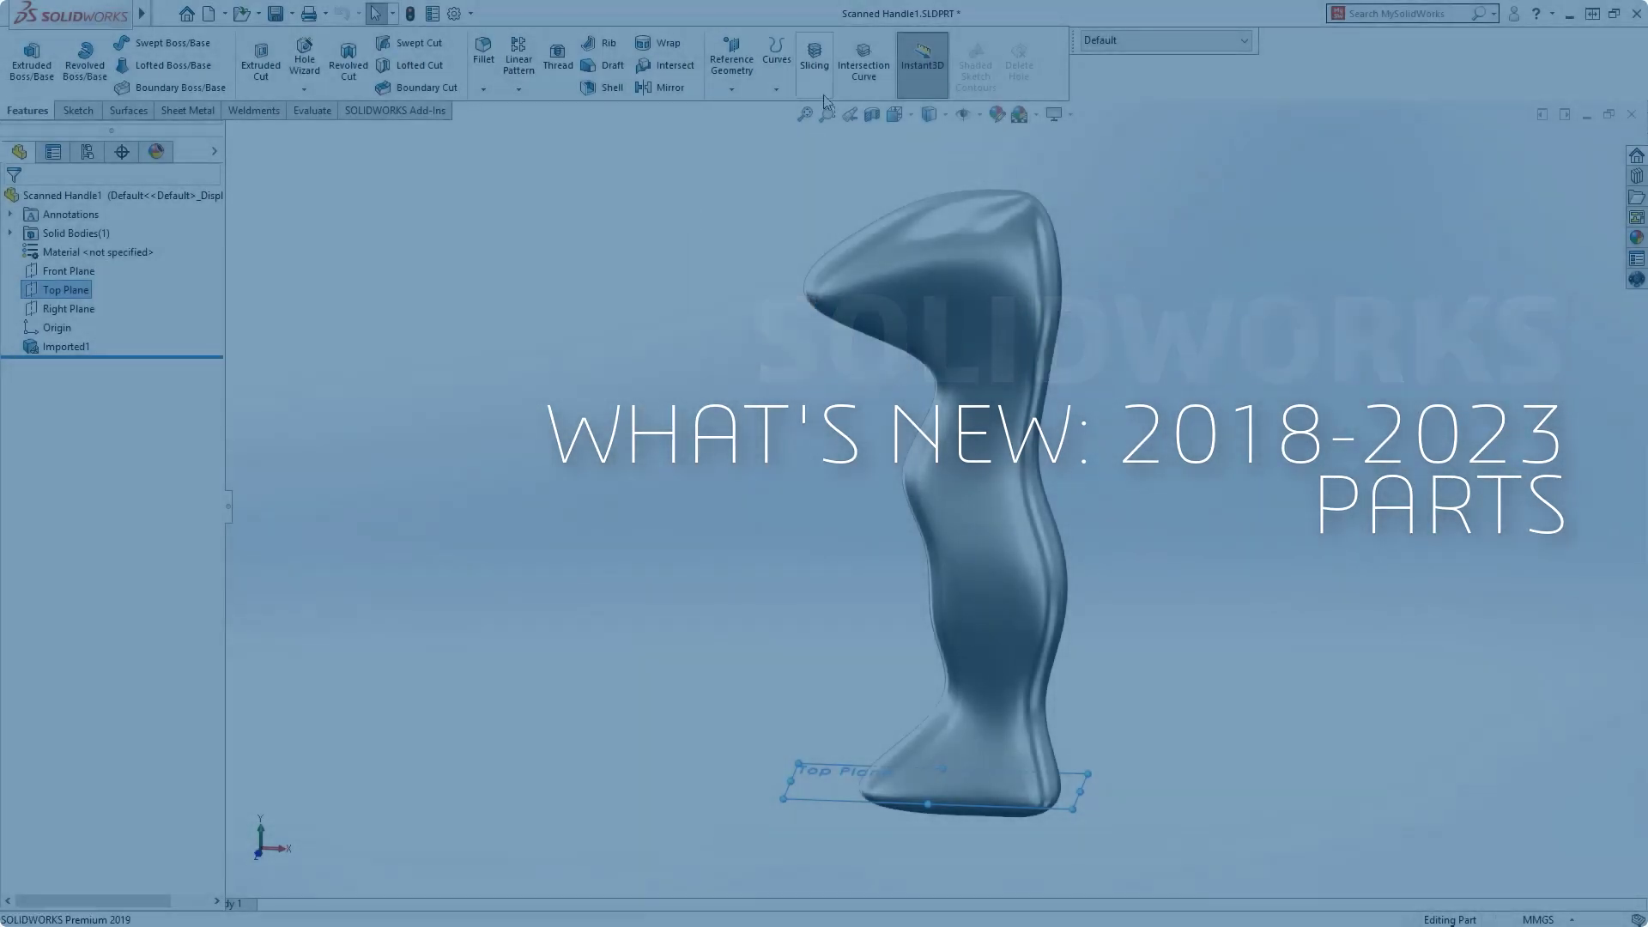
# Step: Slice the scanned handle mesh from the Top Plane at 20 mm spacing
pyautogui.click(815, 69)
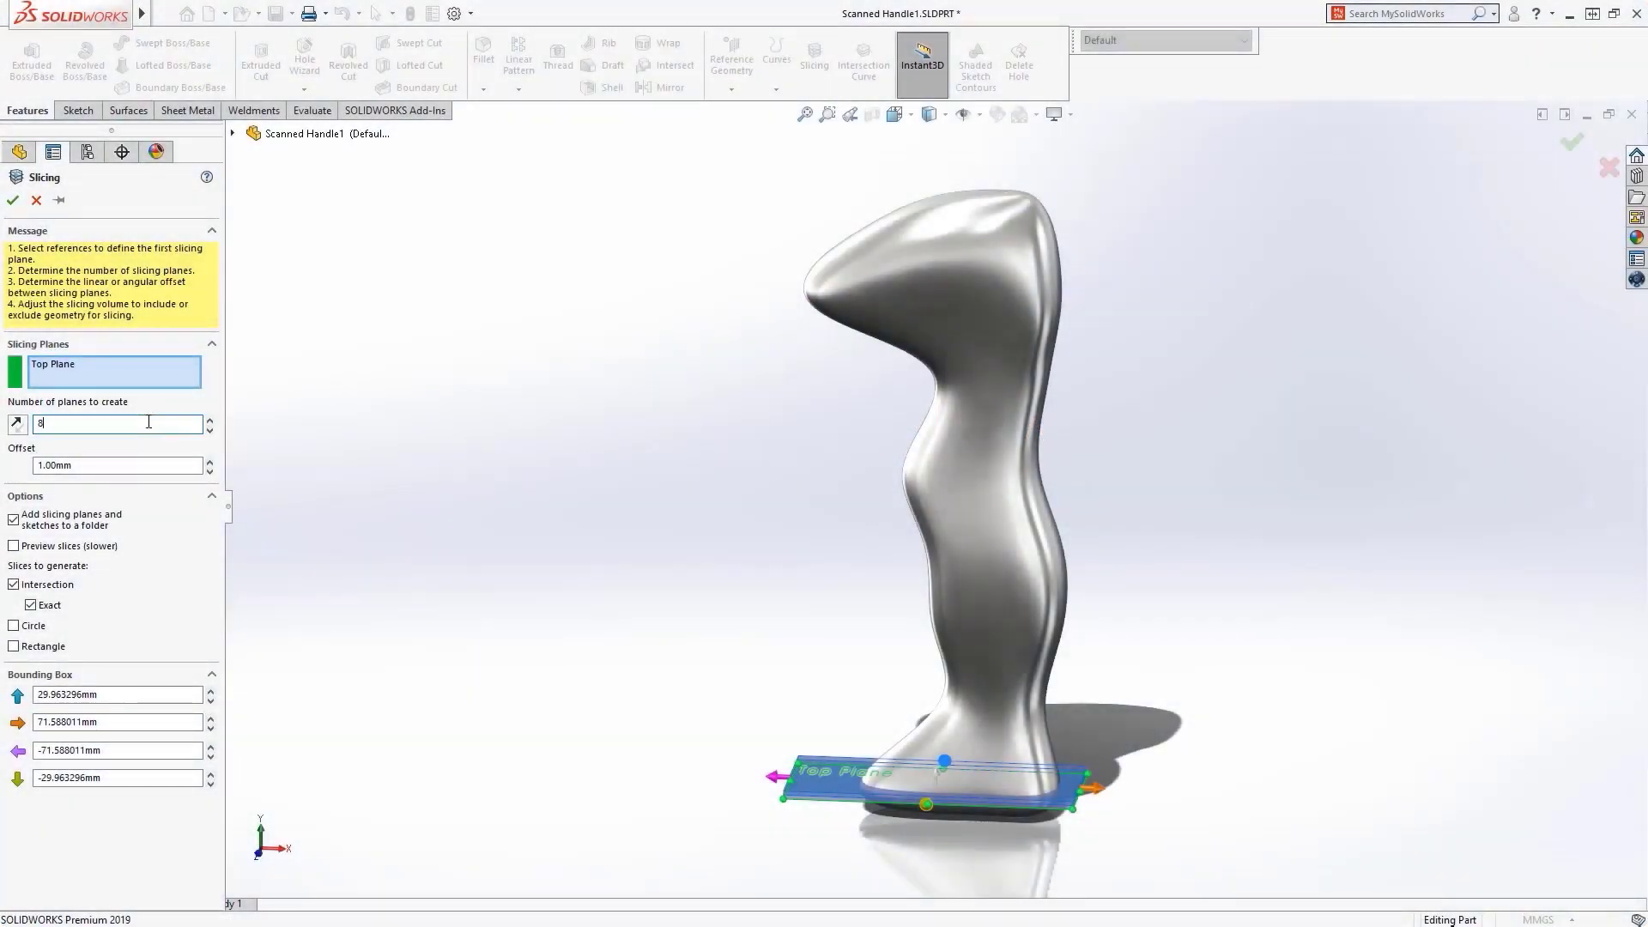
pyautogui.press('Tab')
pyautogui.write('20')
pyautogui.press('Tab')
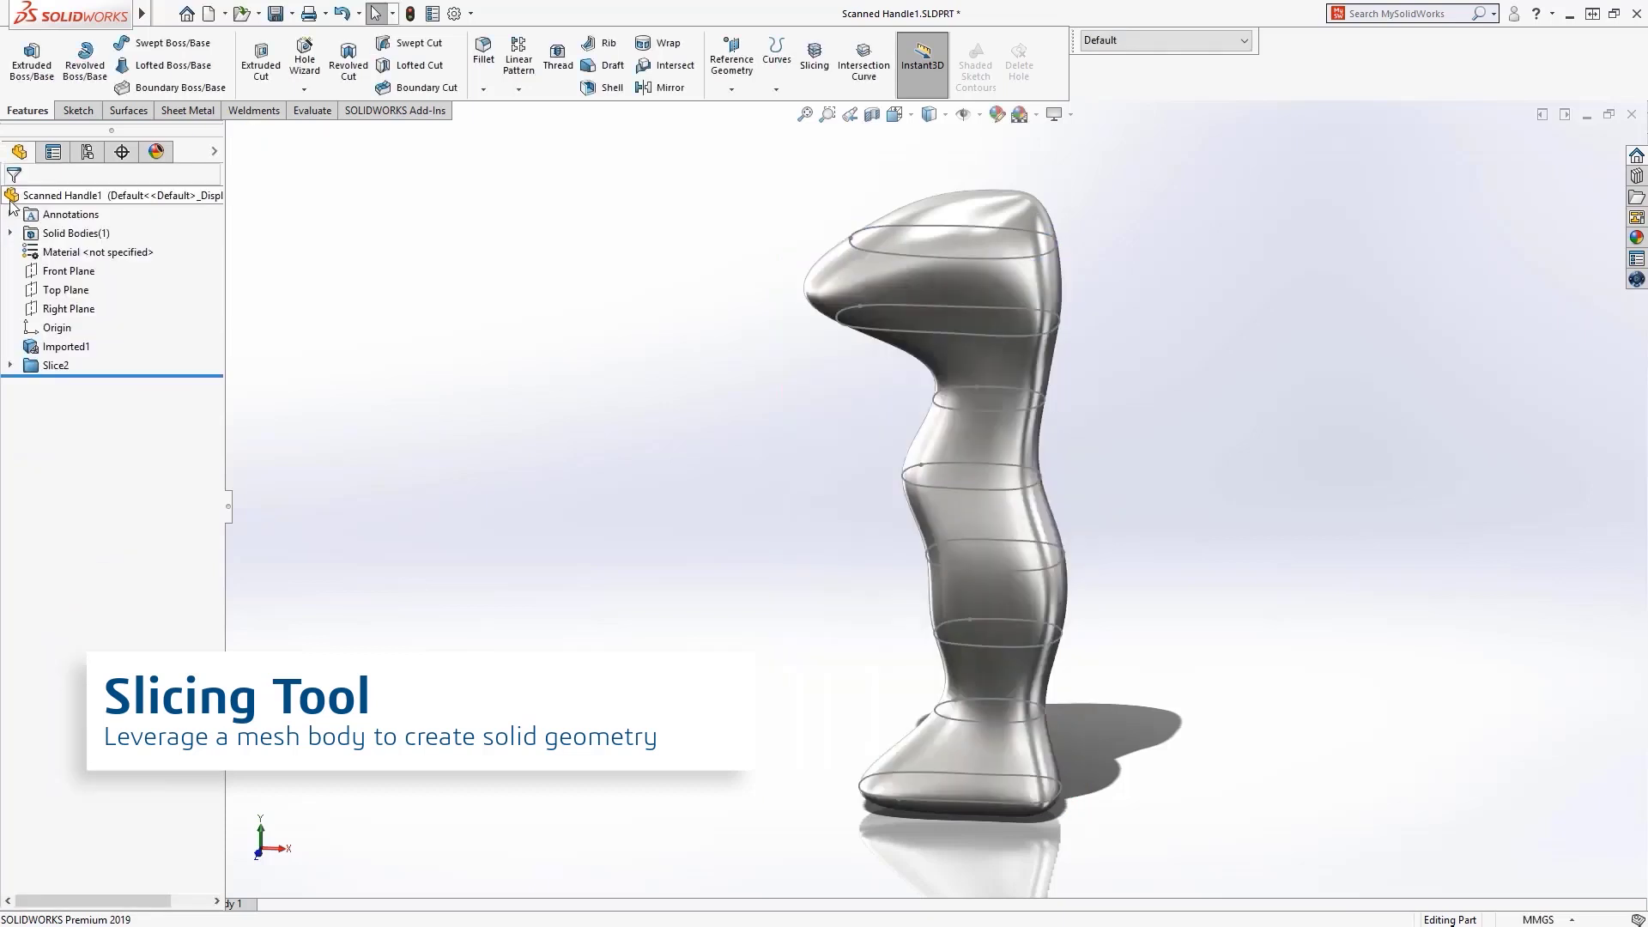
# Step: Loft a surface through the slice profiles in order from bottom to top
pyautogui.click(1052, 523)
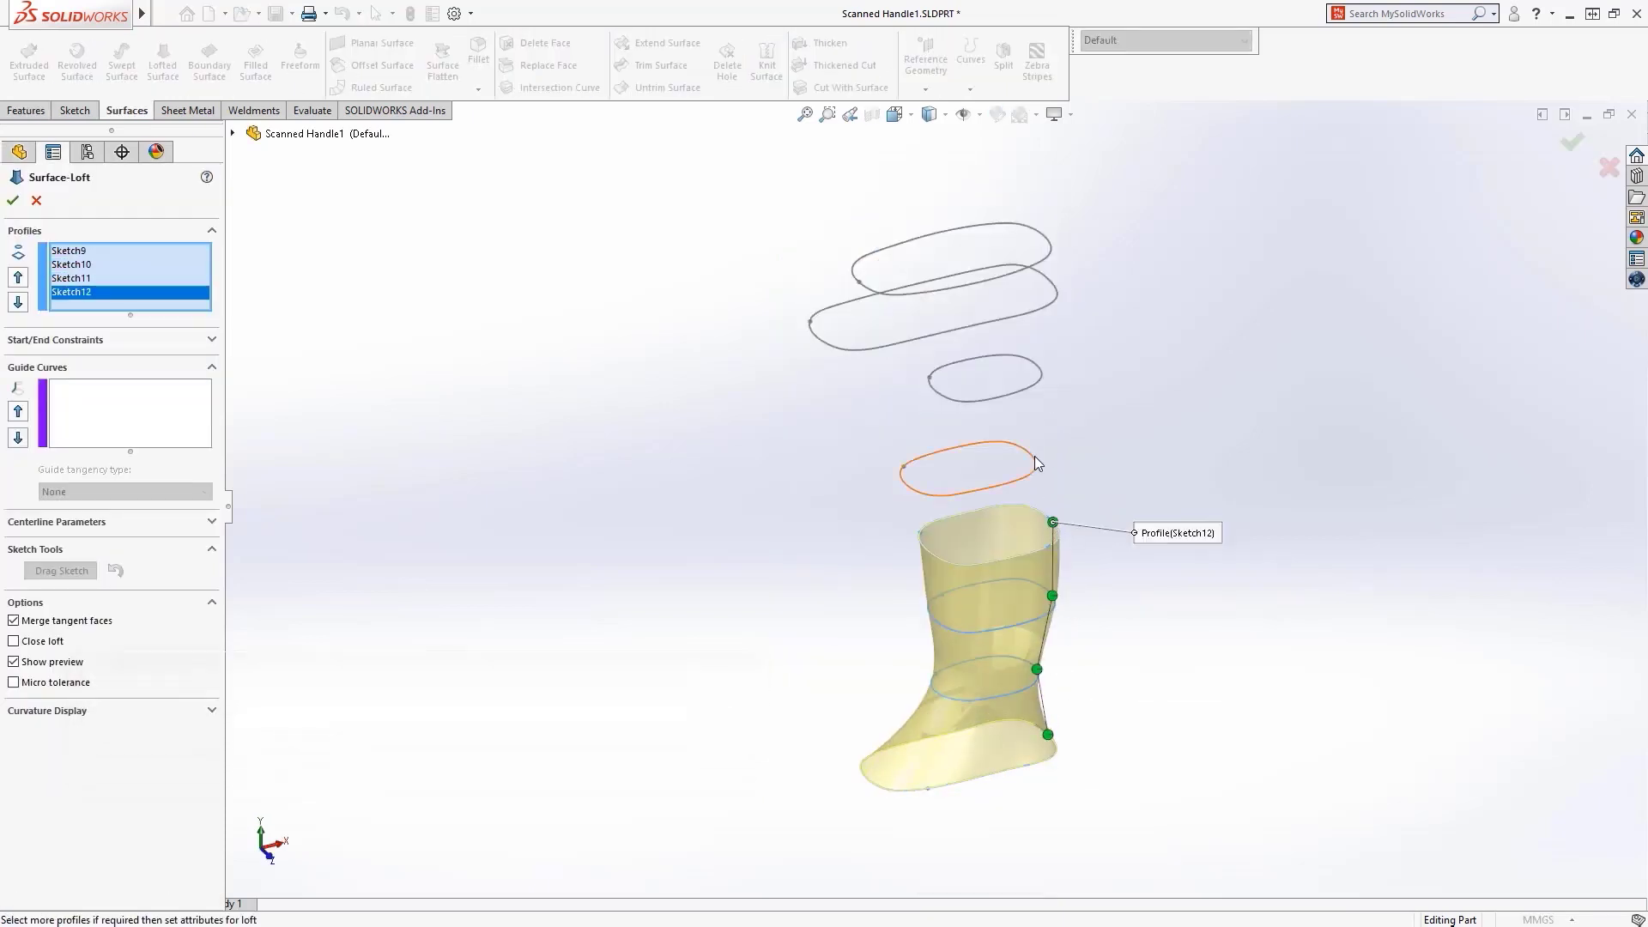
pyautogui.click(1033, 456)
pyautogui.click(1033, 376)
pyautogui.click(1050, 281)
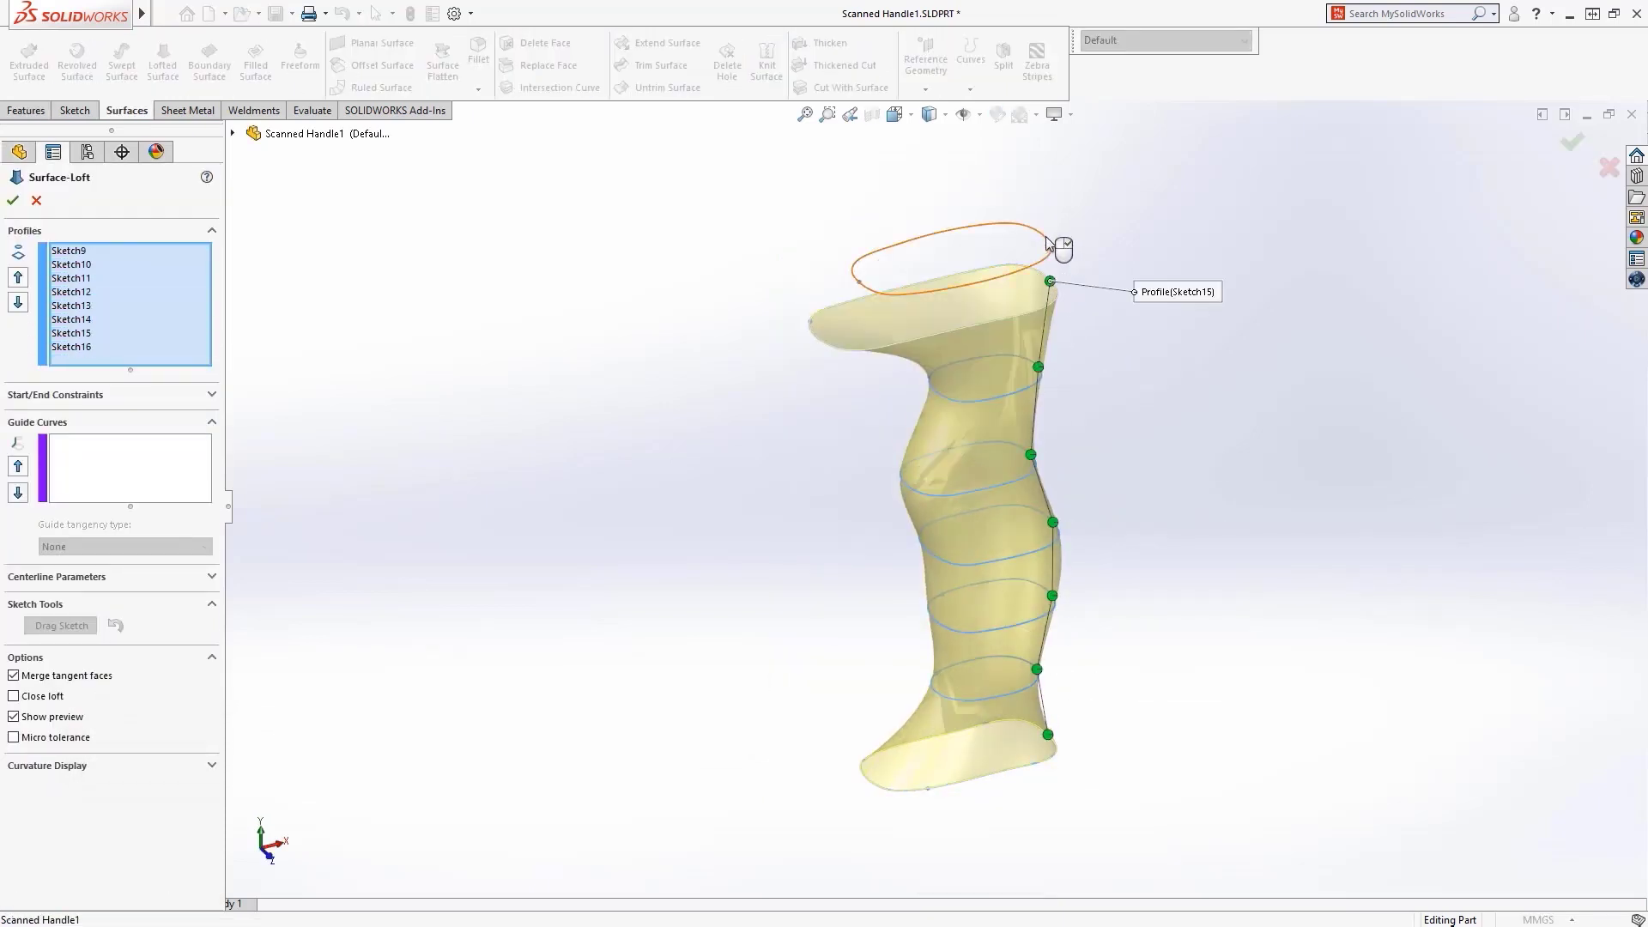
pyautogui.click(1052, 250)
pyautogui.rightClick(1086, 241)
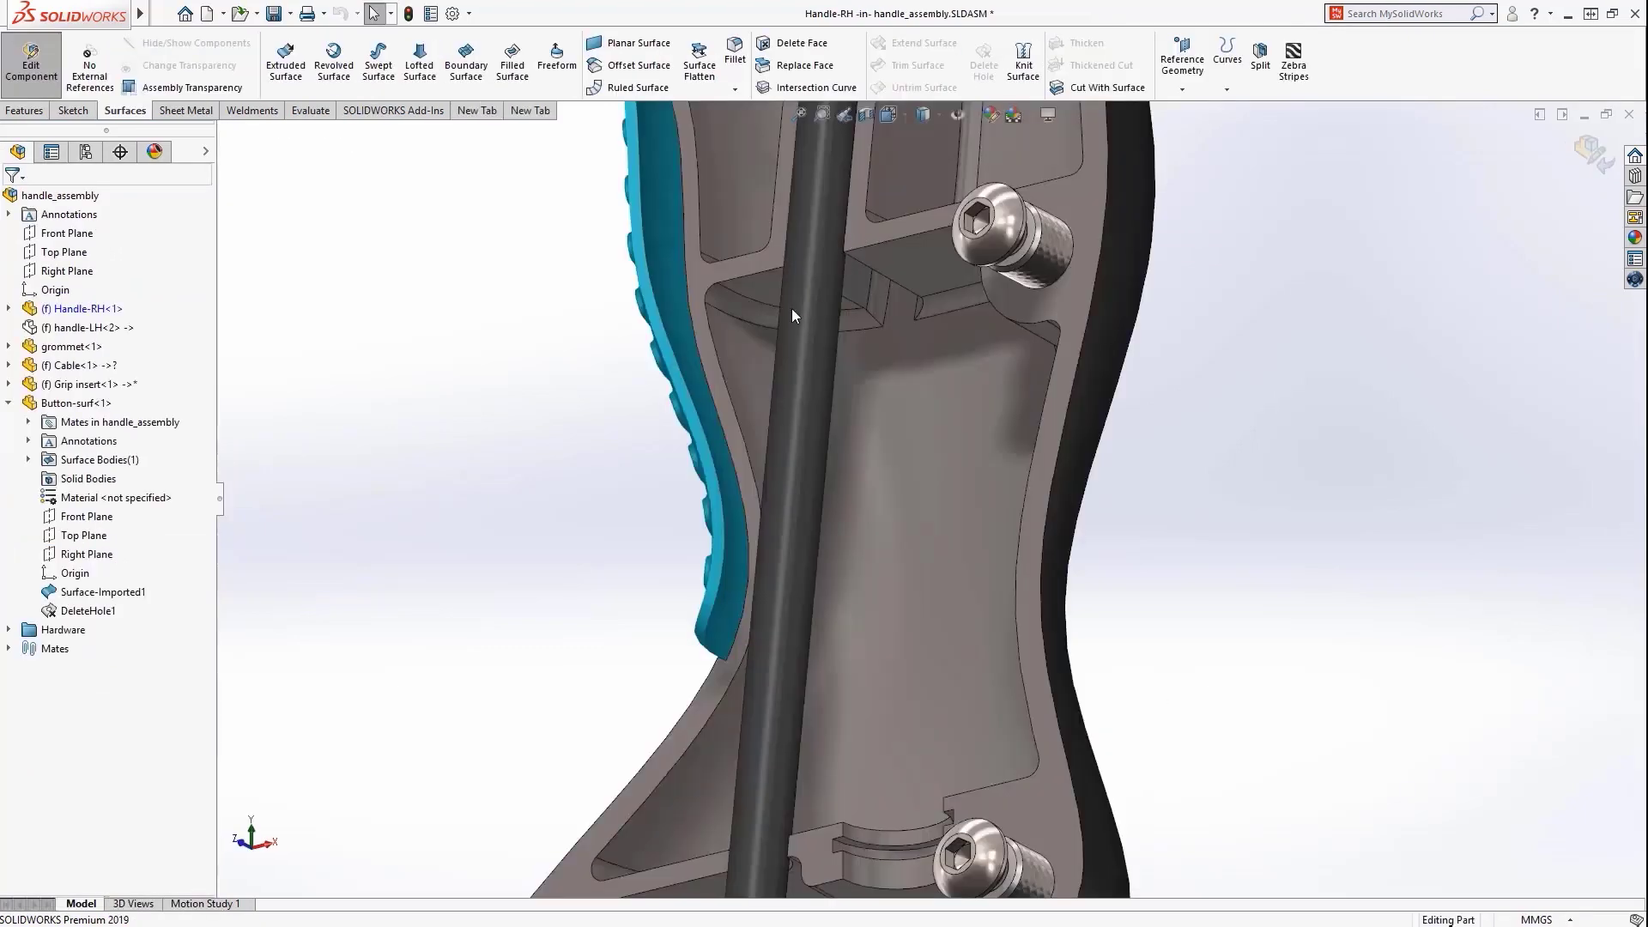
# Step: Set an offset-face partial-edge chamfer on the curved handle edge, starting about 19.5 mm along
pyautogui.click(728, 385)
pyautogui.press('c')
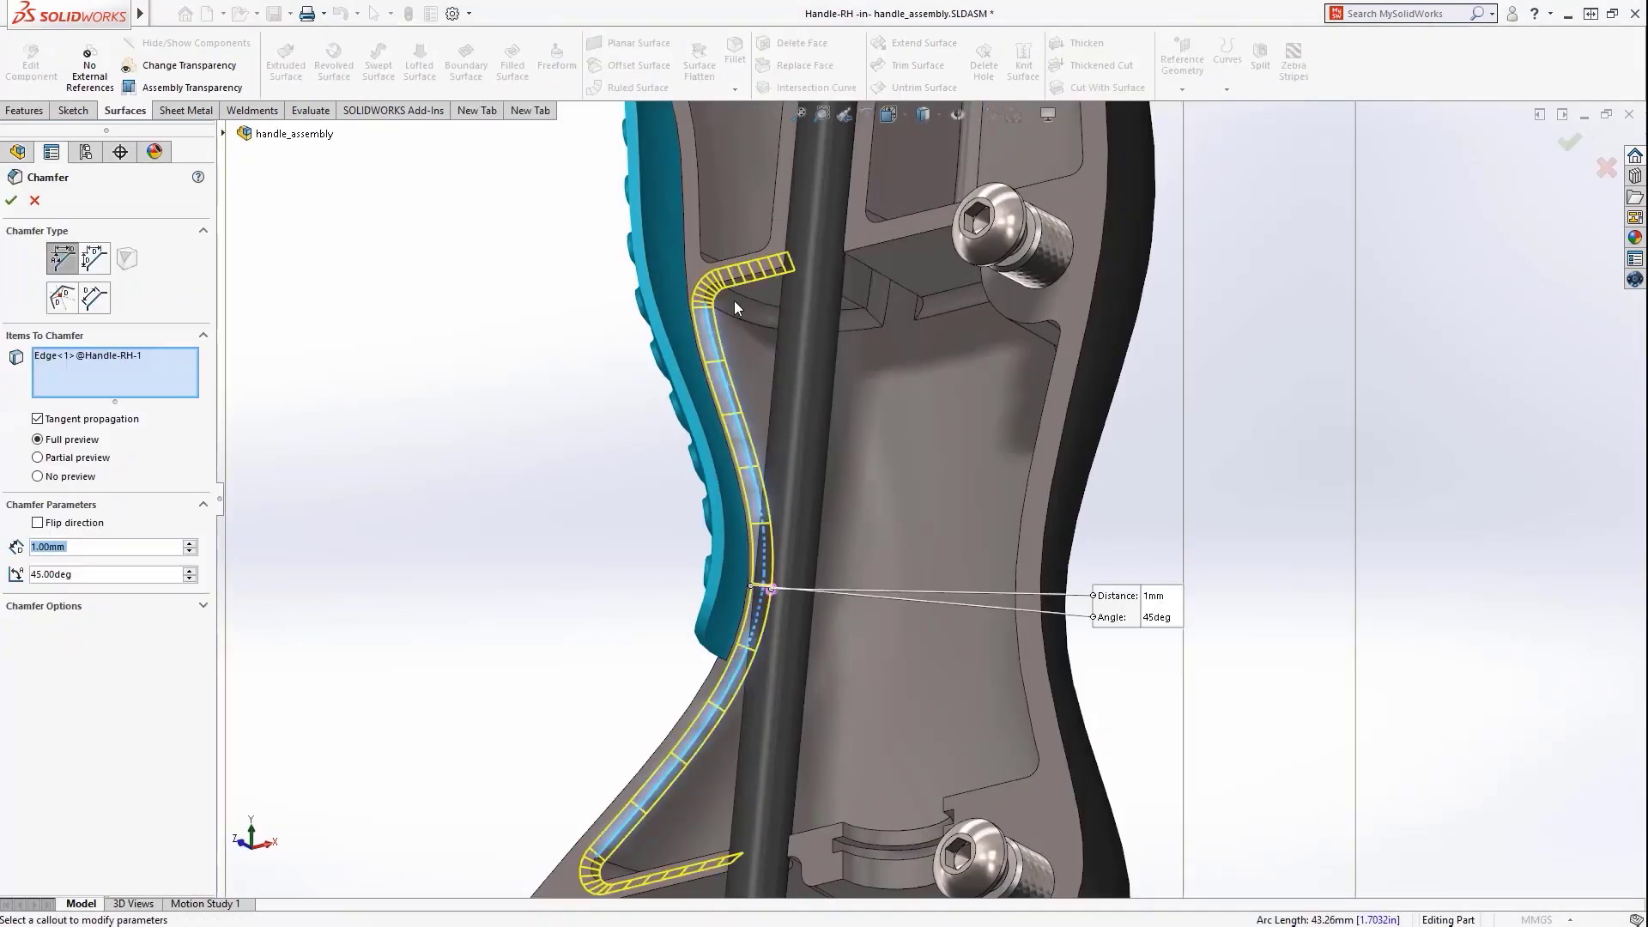
pyautogui.click(75, 299)
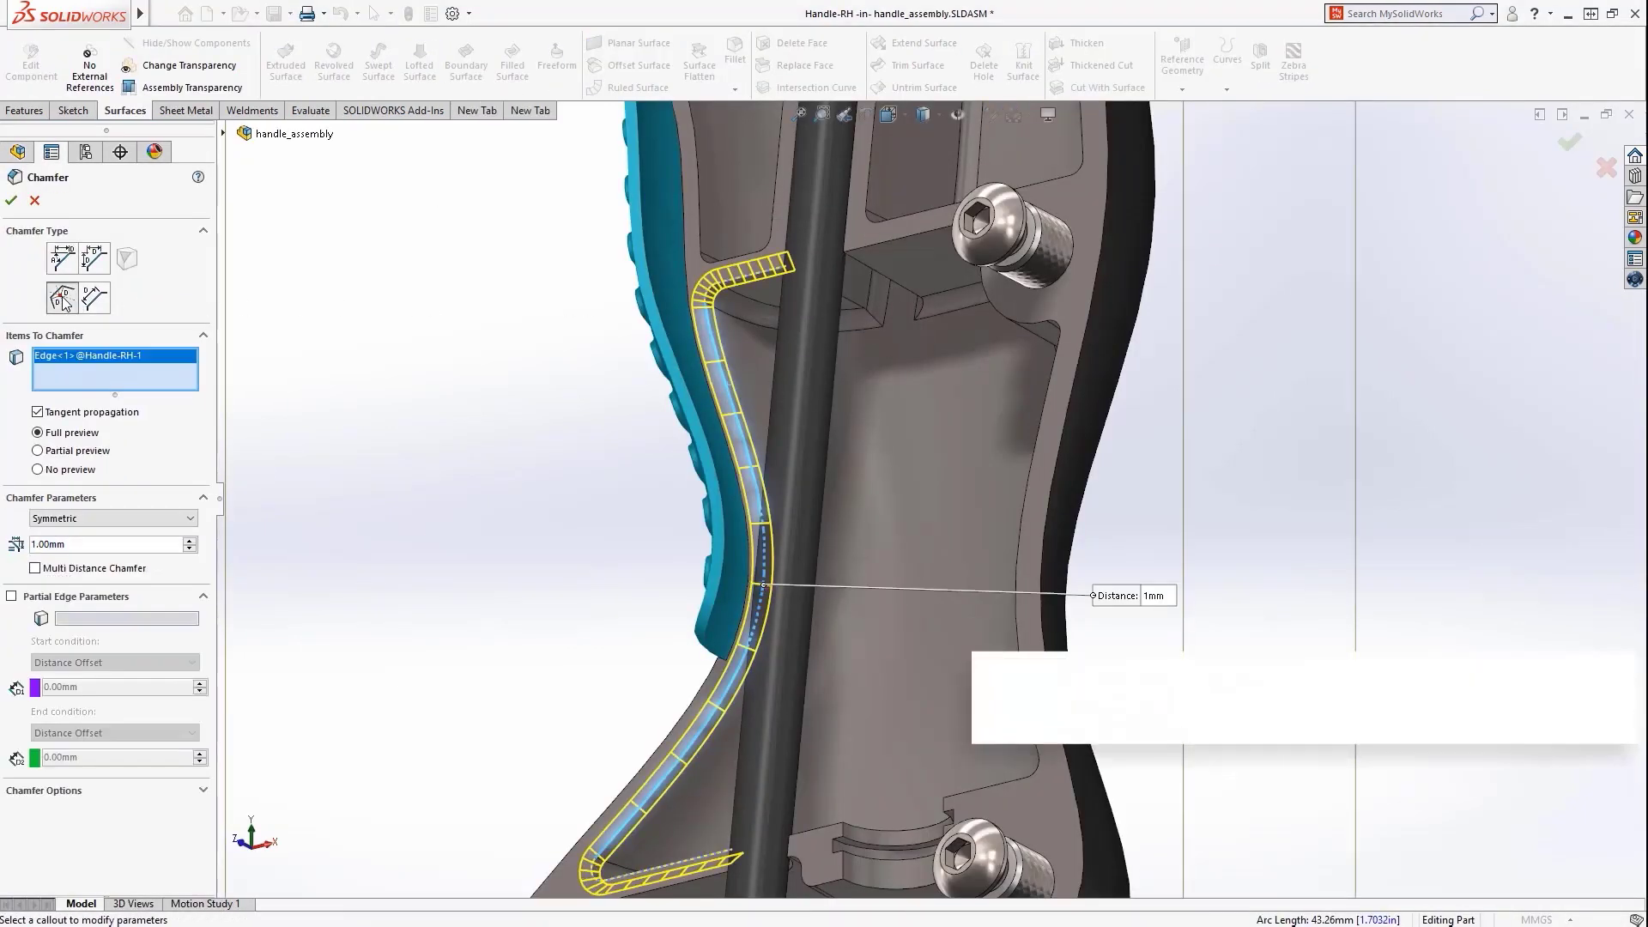
pyautogui.click(12, 596)
pyautogui.click(115, 663)
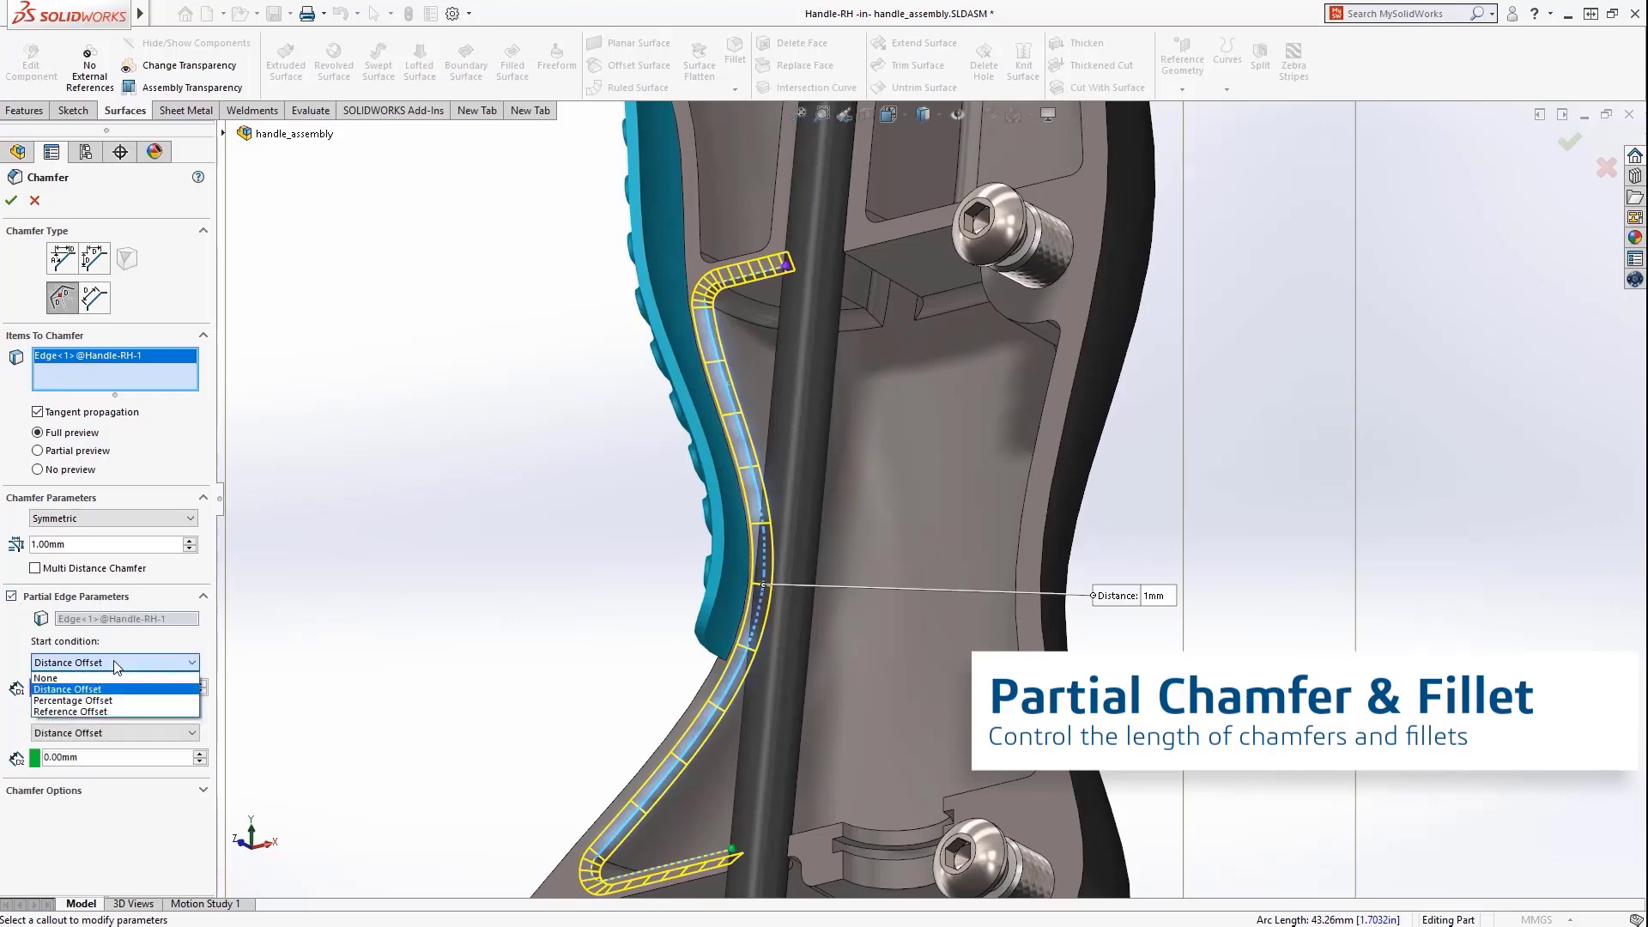
pyautogui.click(115, 663)
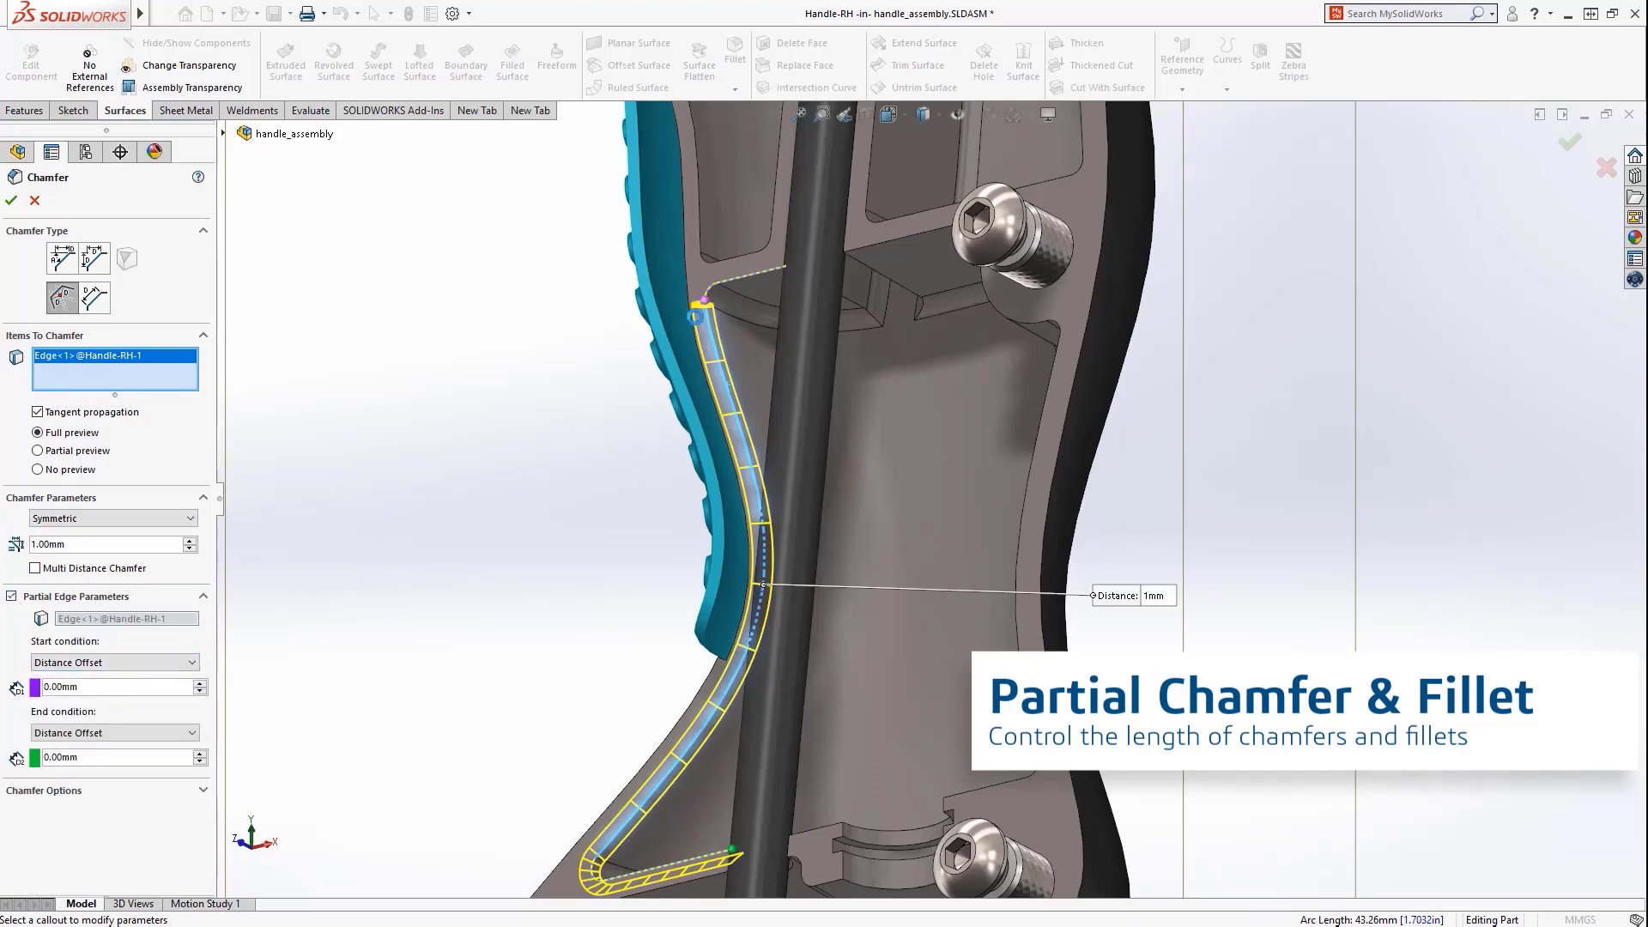
pyautogui.moveTo(787, 269); pyautogui.dragTo(749, 461)
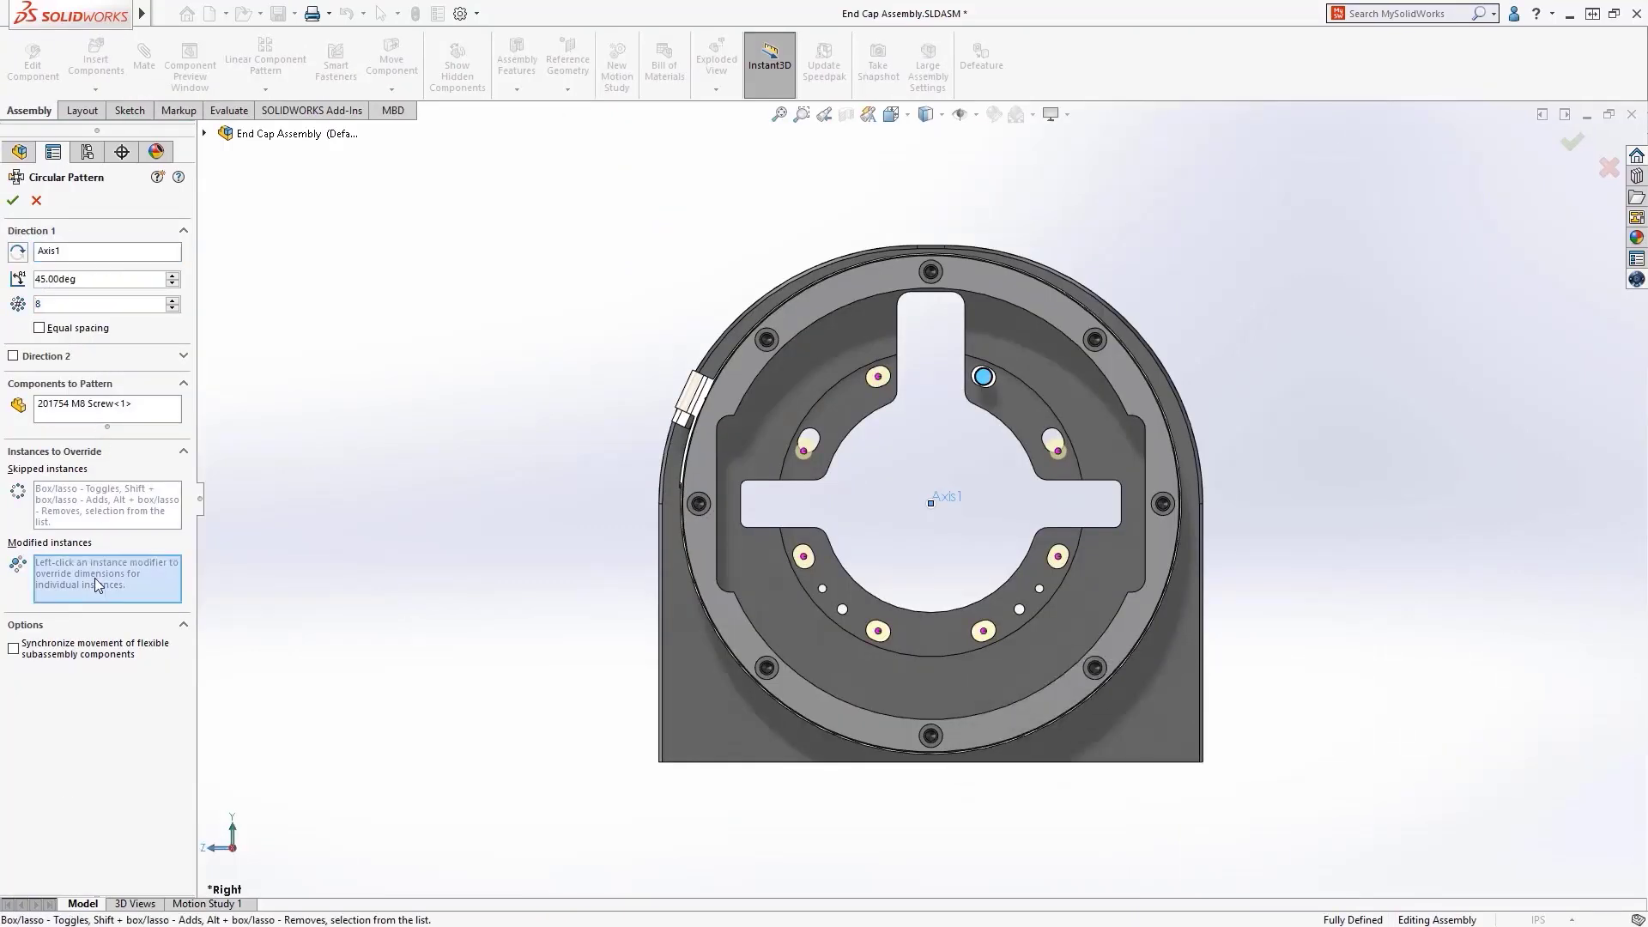
# Step: Override two screw instances' positions, offsetting the first by -2° to 43°
pyautogui.rightClick(1058, 450)
pyautogui.click(1087, 484)
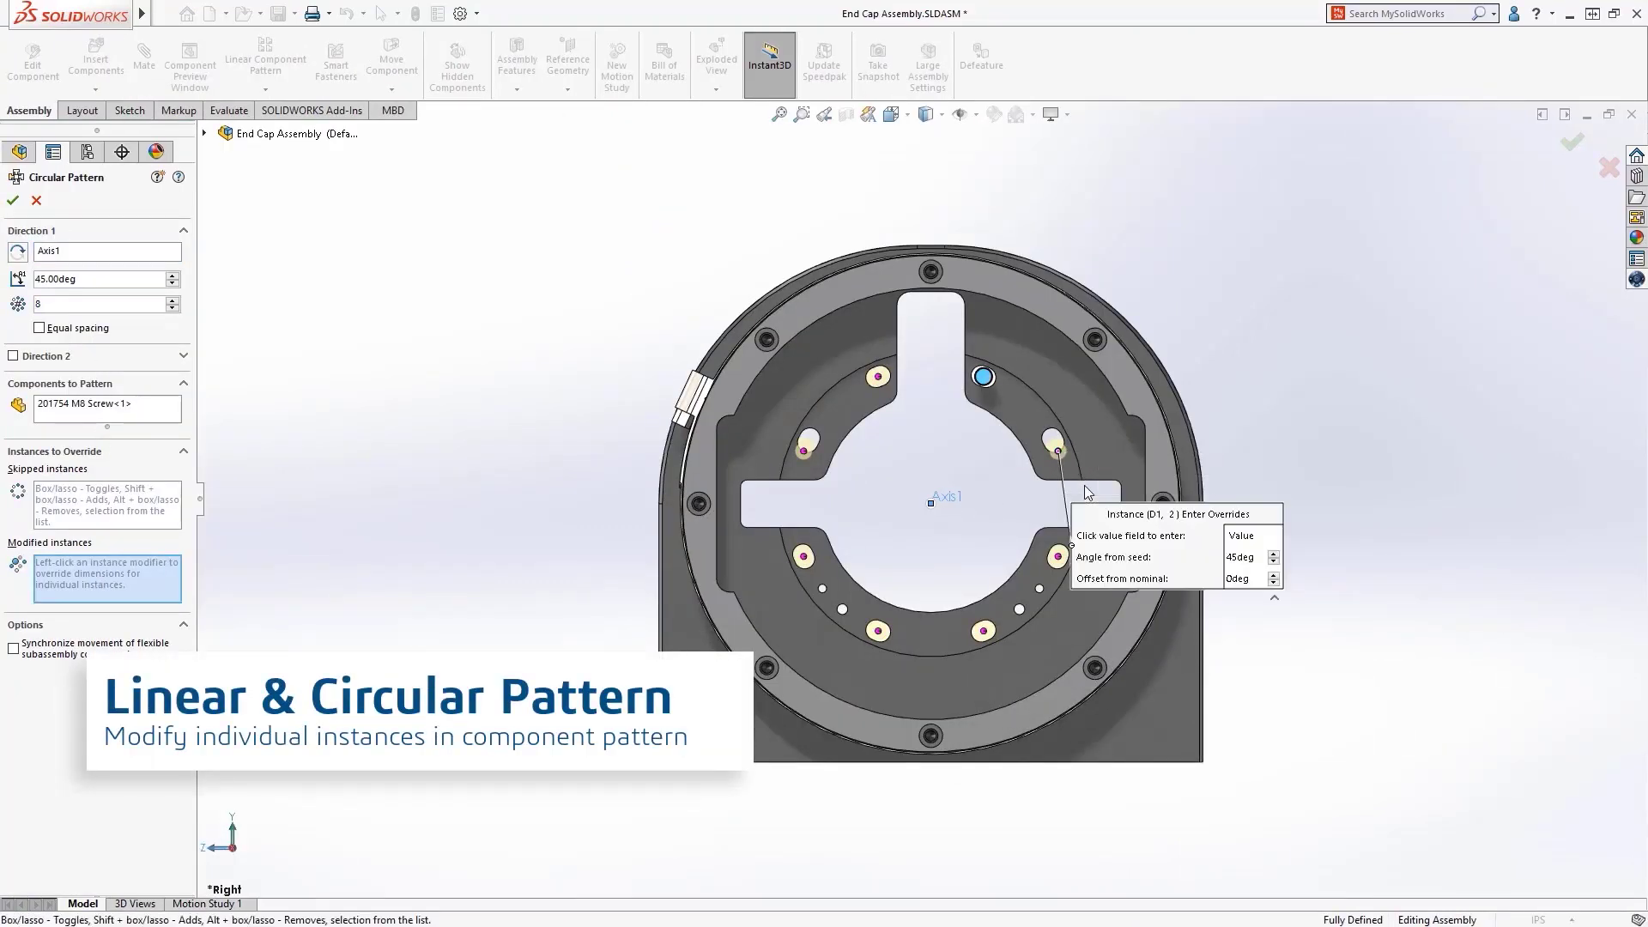
pyautogui.click(1274, 563)
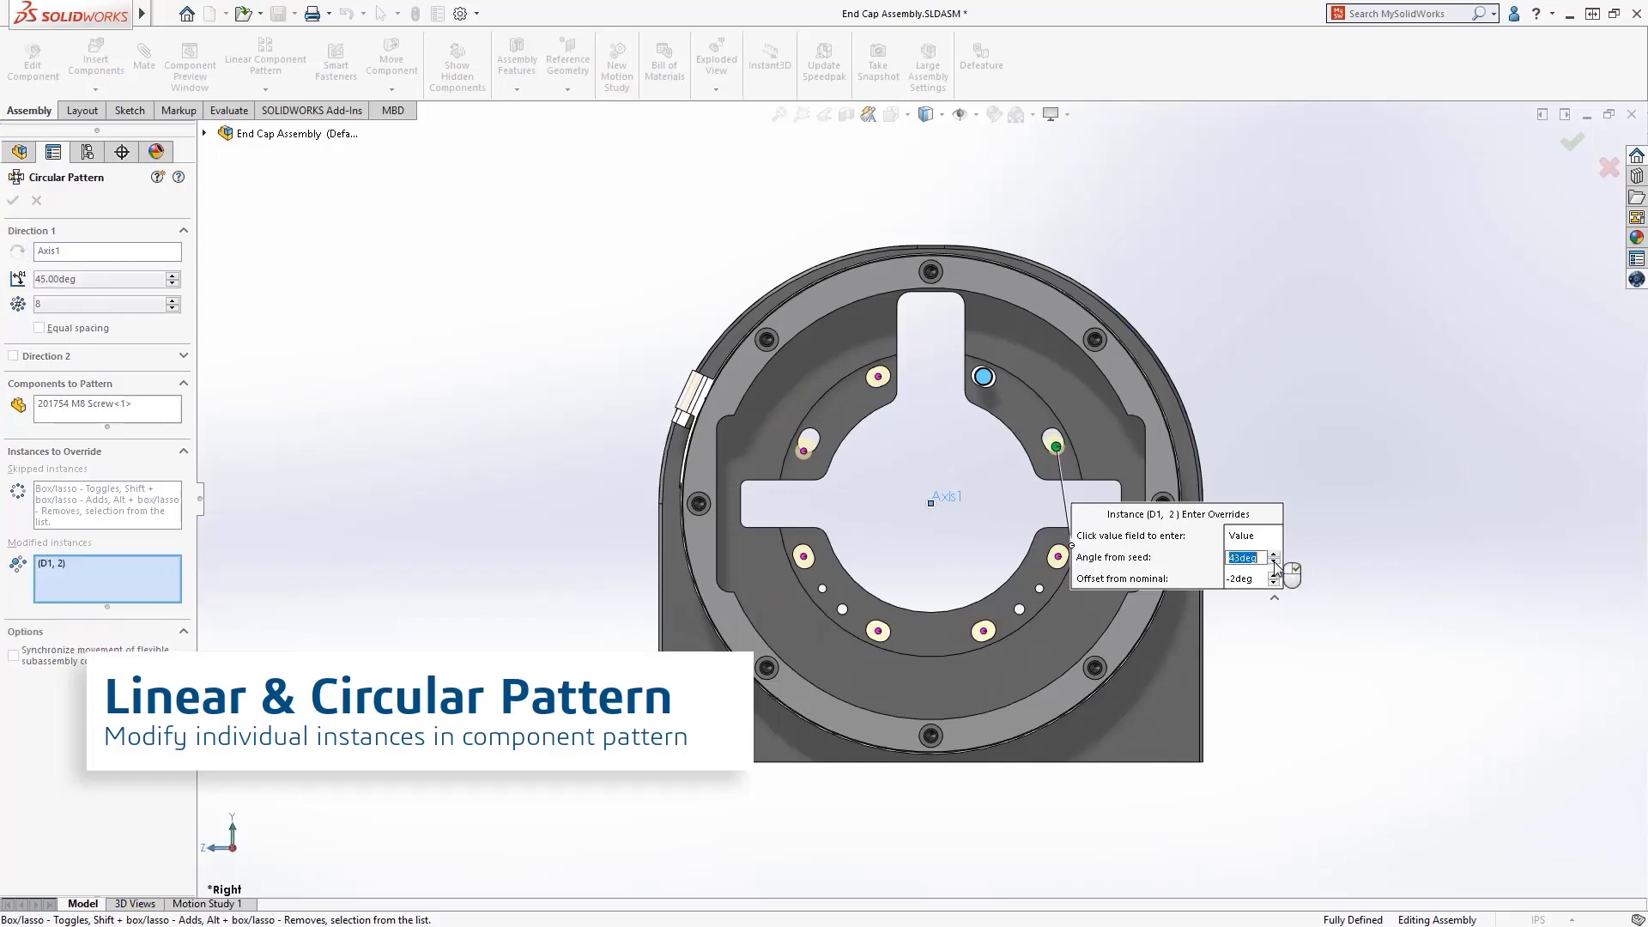
pyautogui.press('Return')
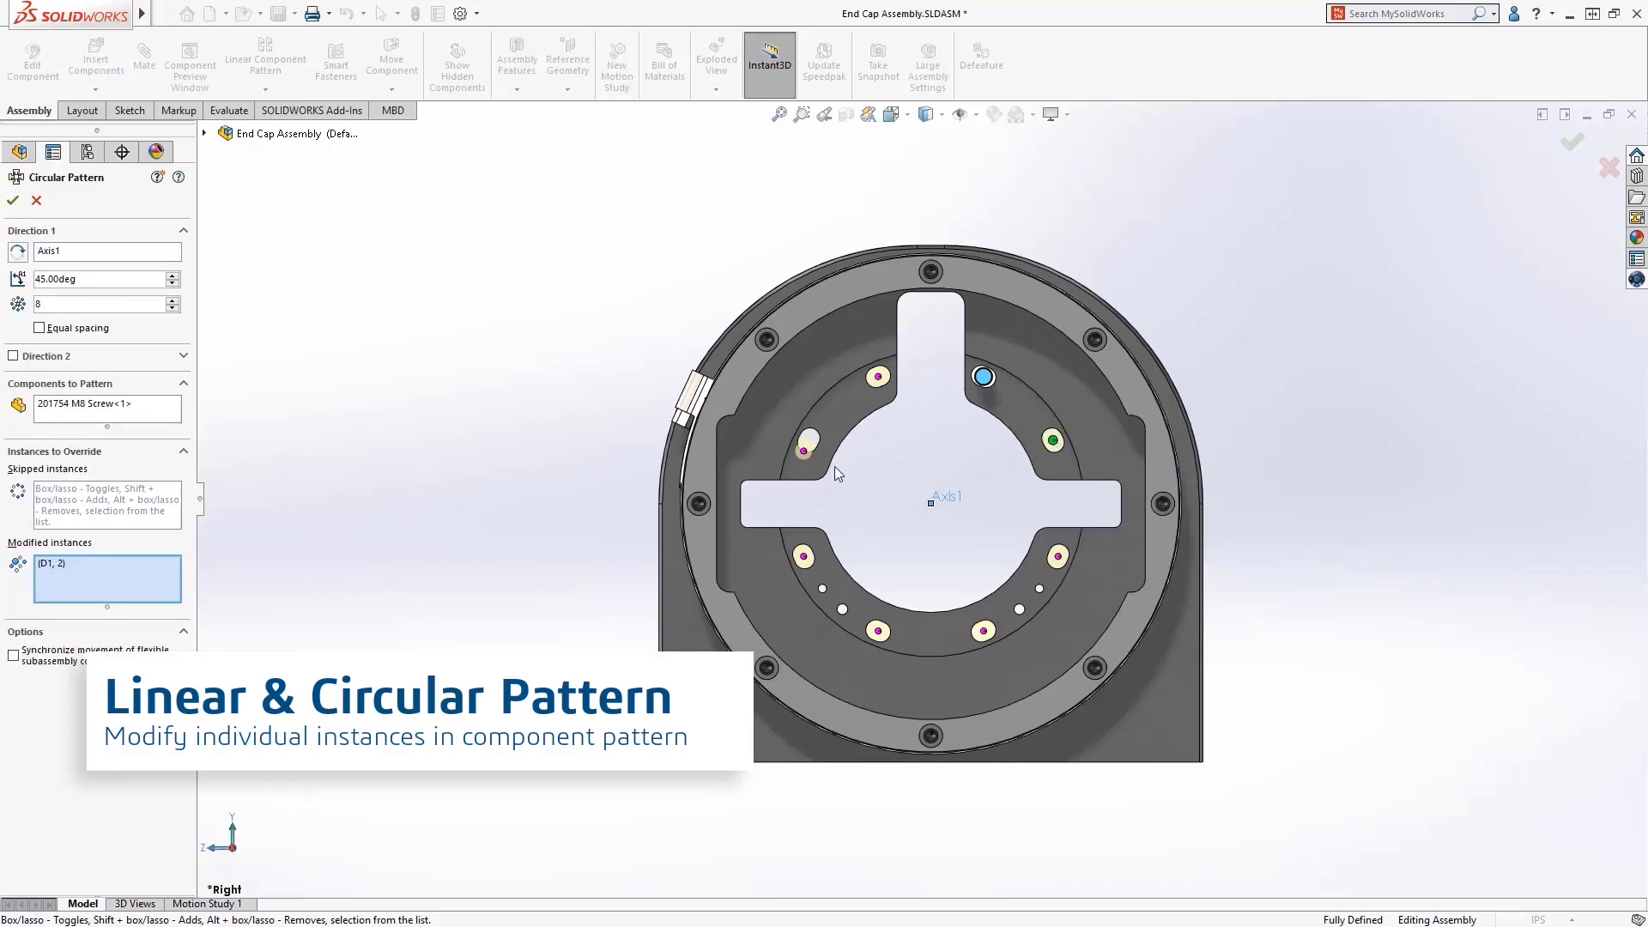
pyautogui.rightClick(807, 460)
pyautogui.click(863, 480)
pyautogui.click(1002, 558)
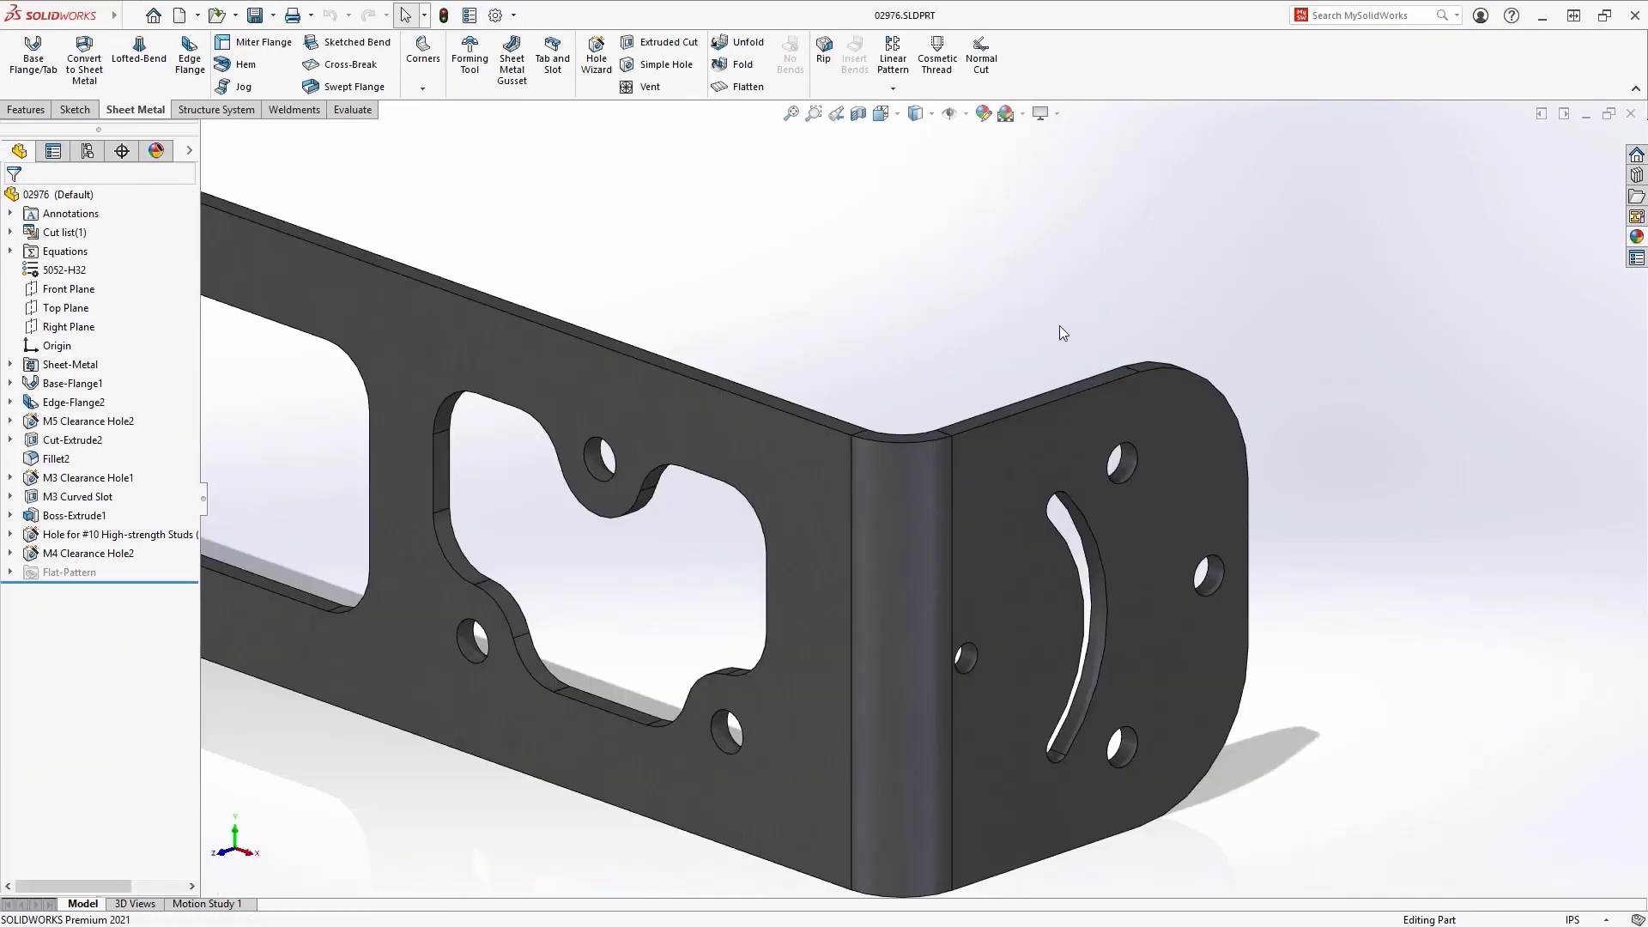
# Step: Add an edge flange along the bracket's whole tangent top-edge chain
pyautogui.press('s')
pyautogui.click(1164, 365)
pyautogui.click(1191, 451)
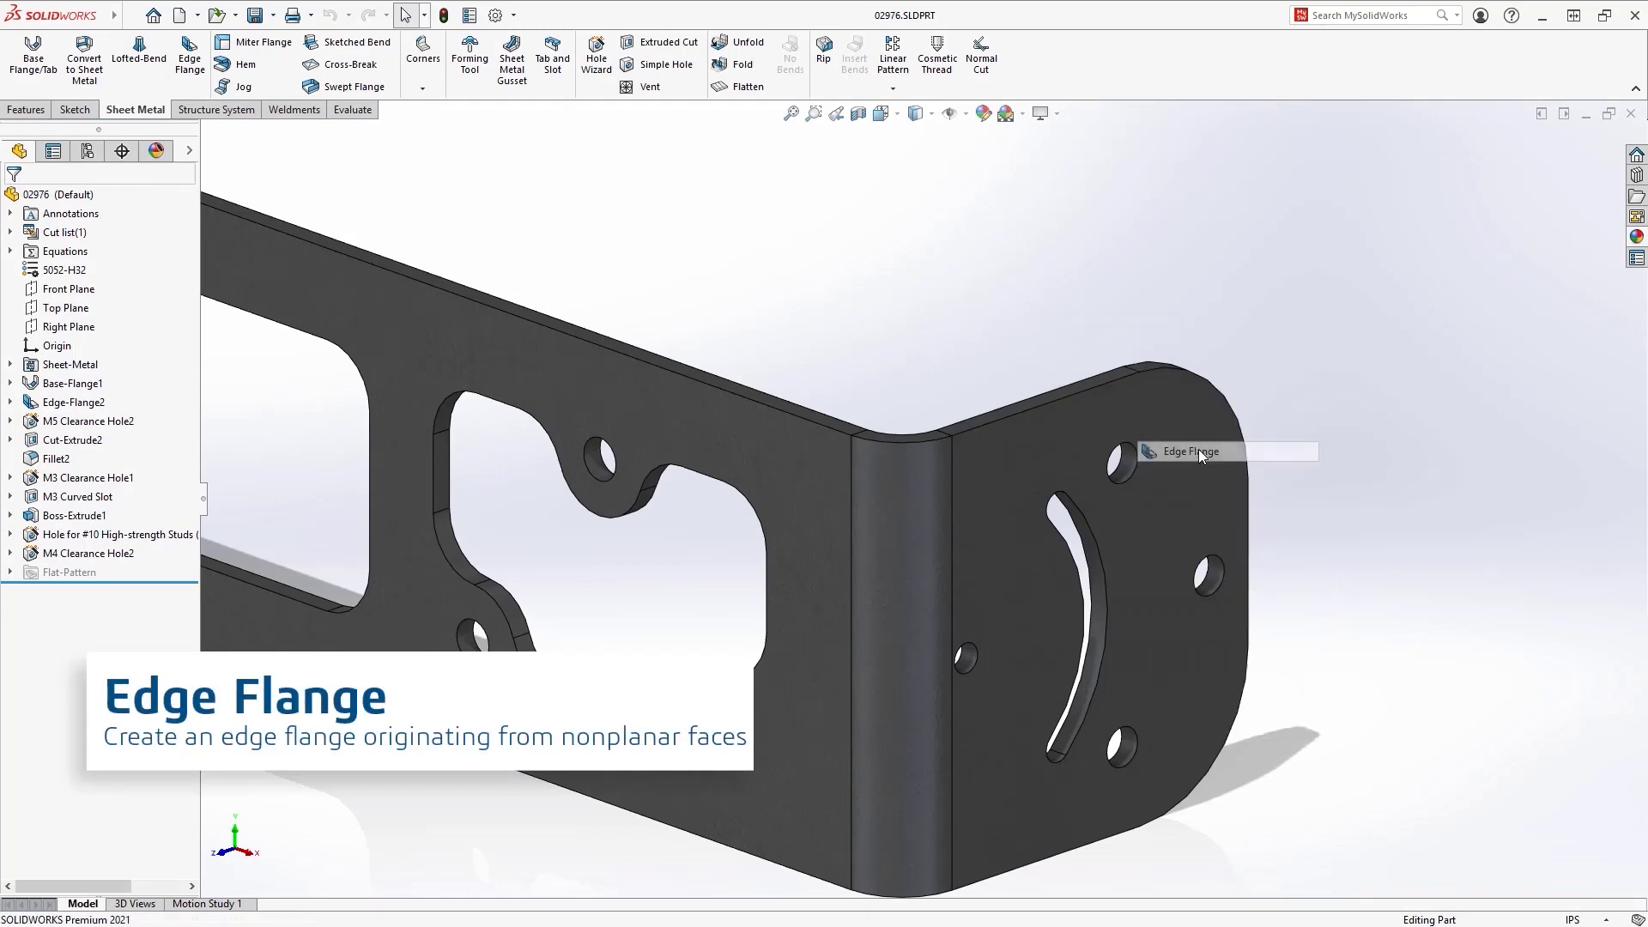
pyautogui.rightClick(1103, 390)
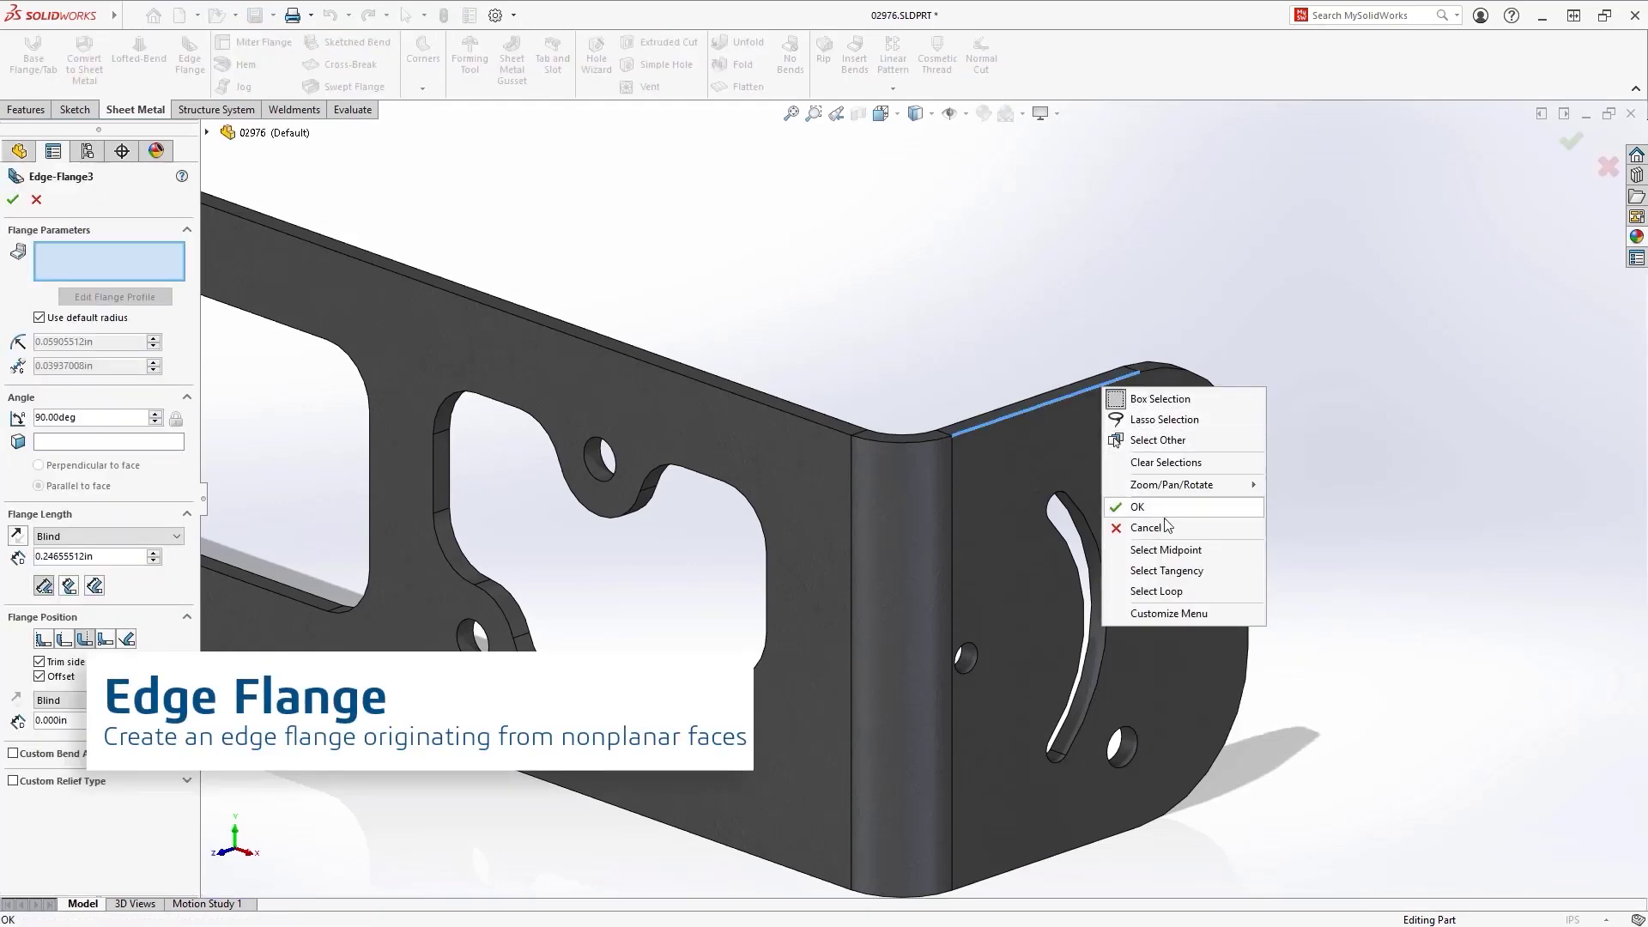
pyautogui.click(1133, 571)
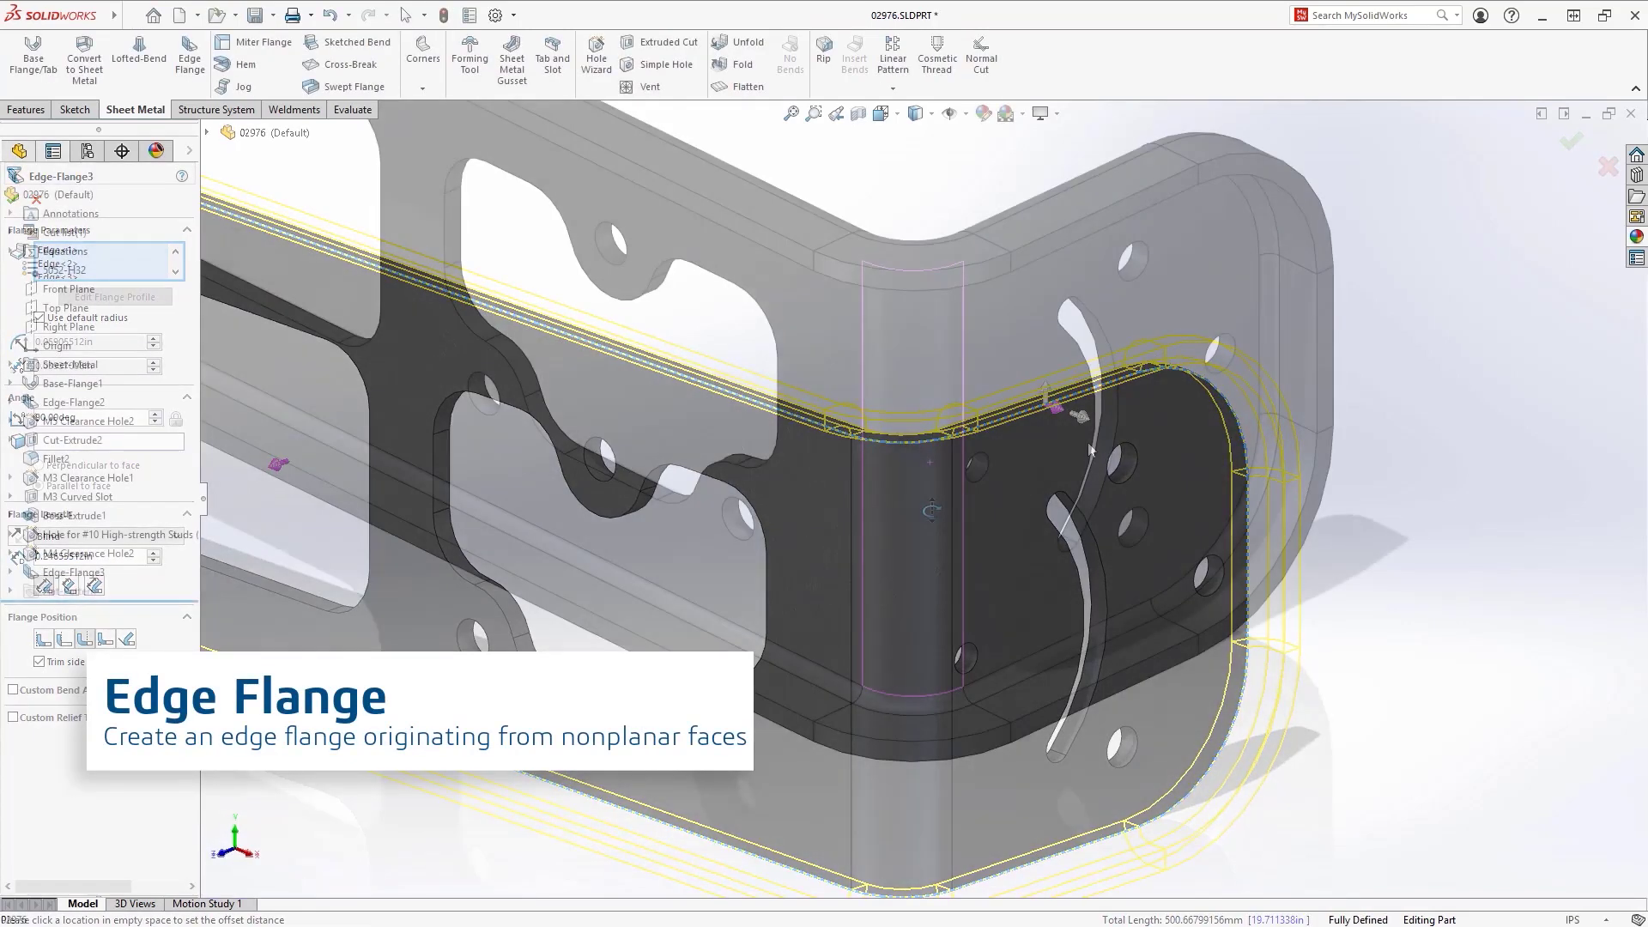
pyautogui.moveTo(932, 510)
pyautogui.mouseDown(button='middle')
pyautogui.moveTo(944, 330)
pyautogui.moveTo(942, 486)
pyautogui.mouseUp(button='middle')
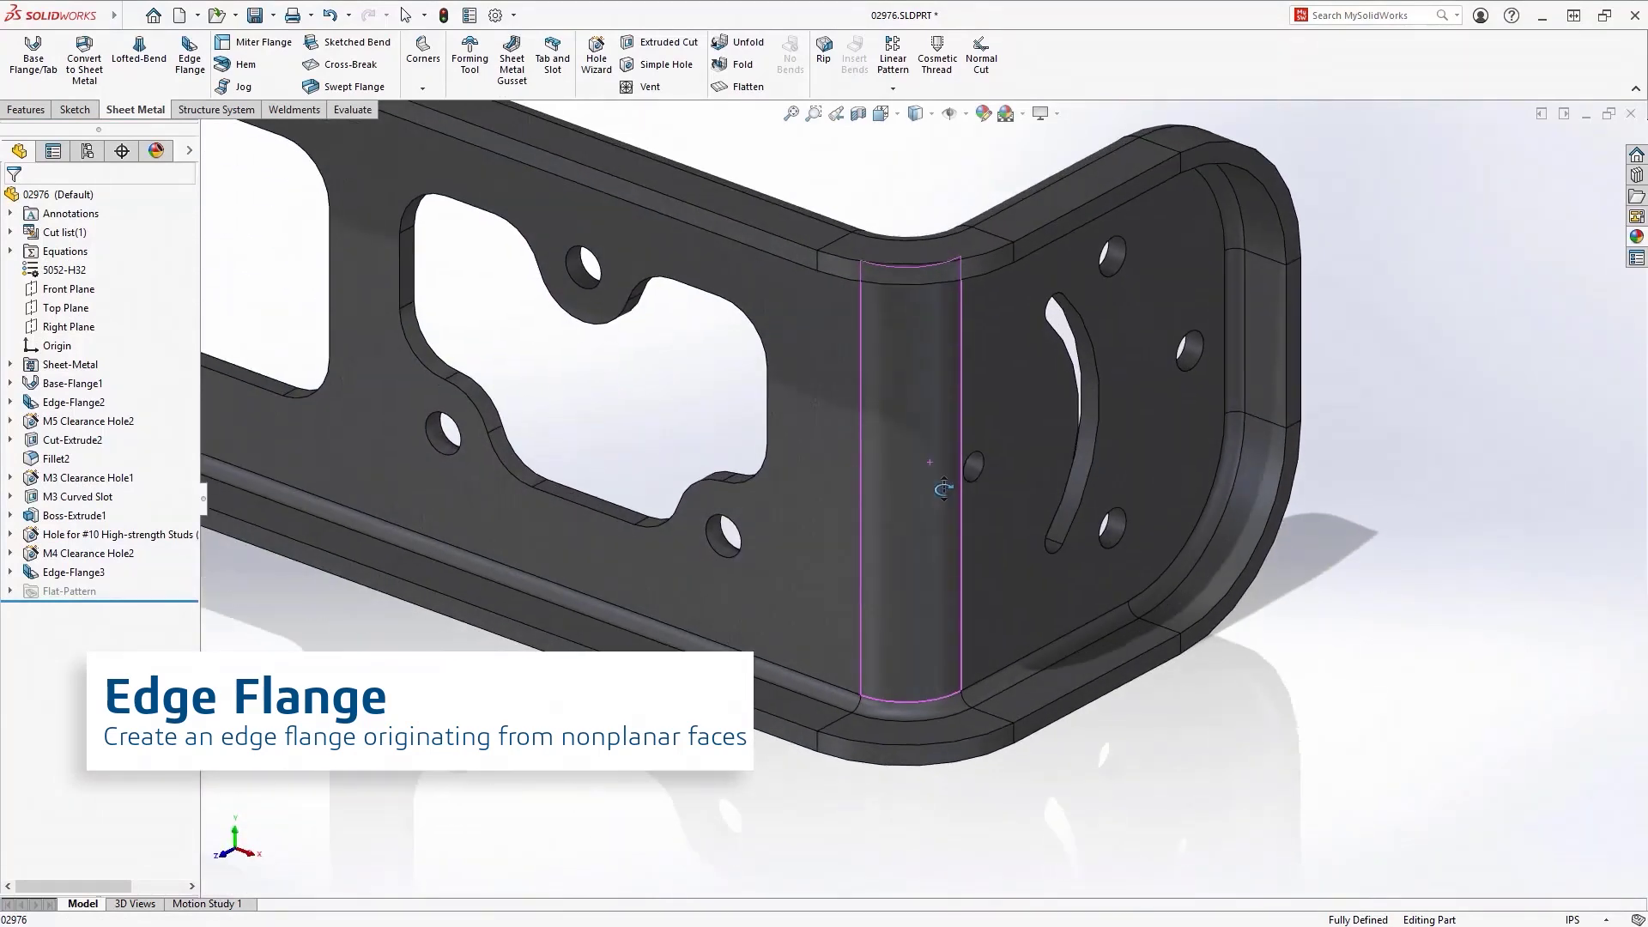
pyautogui.hotkey('ctrl', '7')
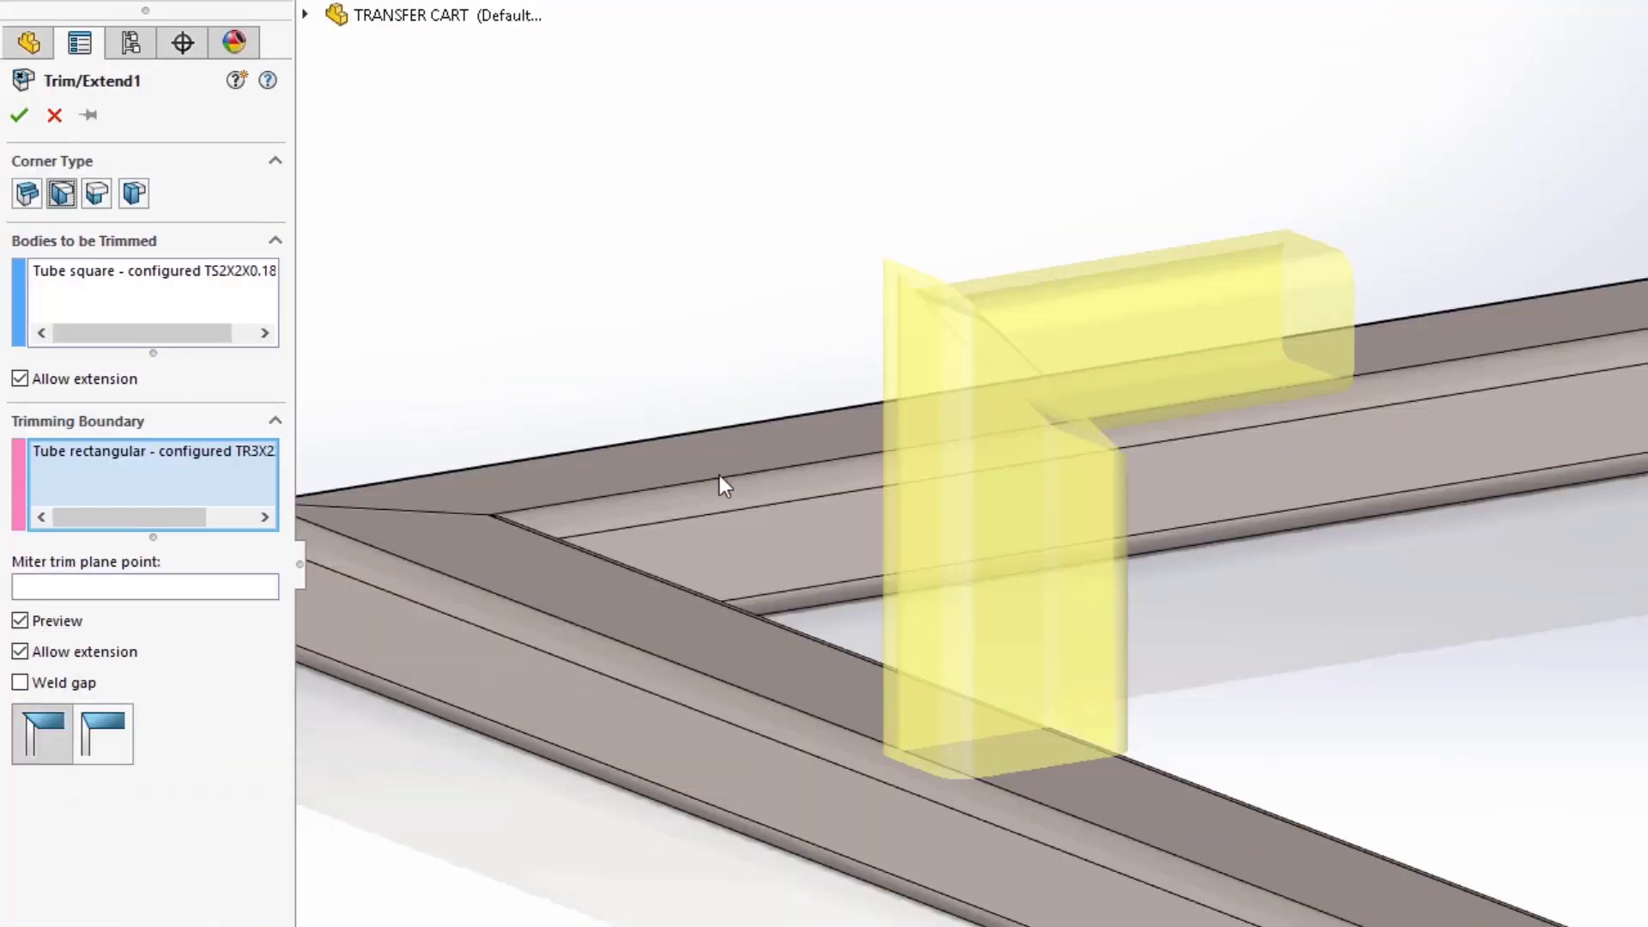
# Step: Rotate to the tube corner and set the Trim/Extend to a full flush miter
pyautogui.moveTo(784, 548); pyautogui.dragTo(729, 511, button='middle')
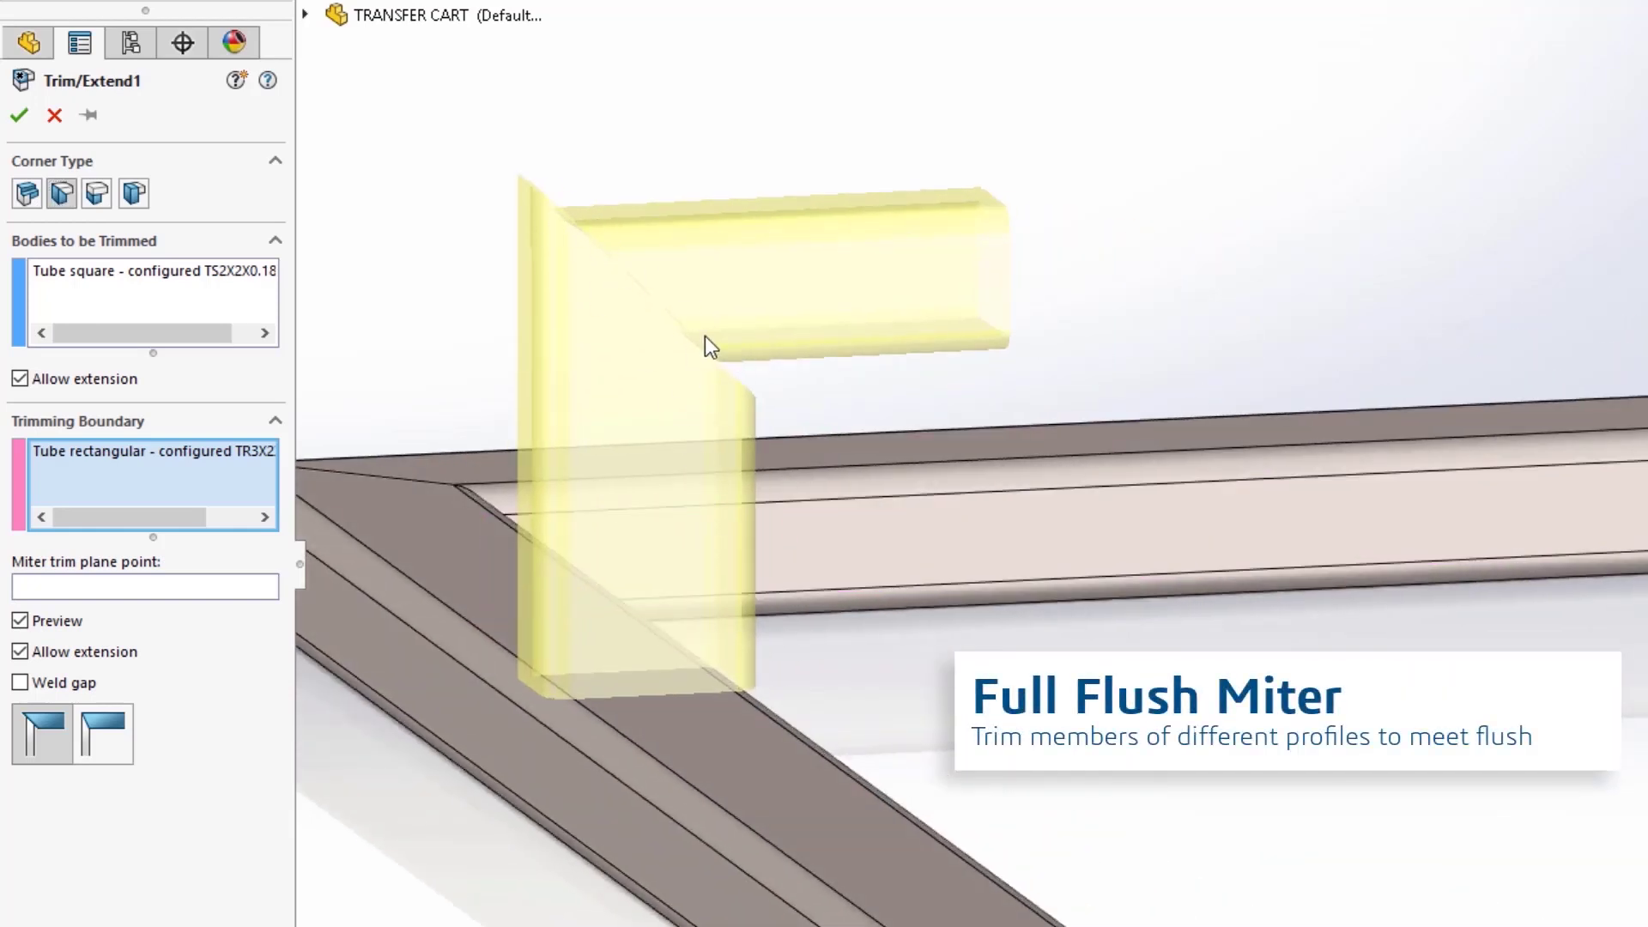
pyautogui.click(91, 748)
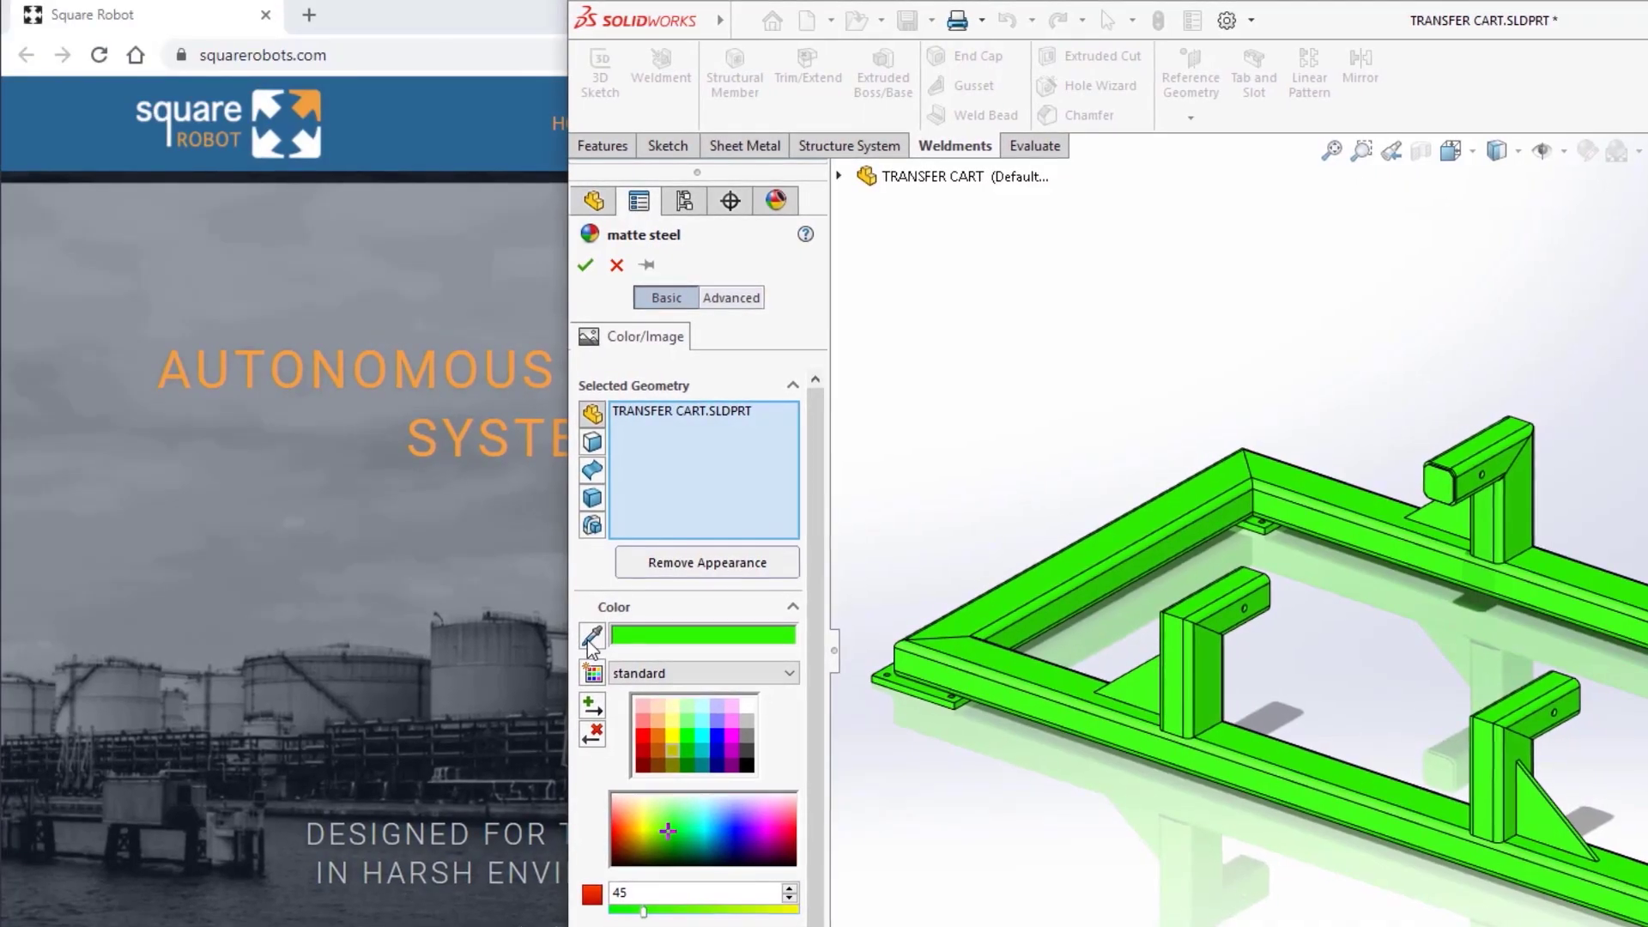
# Step: Eyedrop the website blue for the cart, then the logo orange for the upright and gussets
pyautogui.click(590, 636)
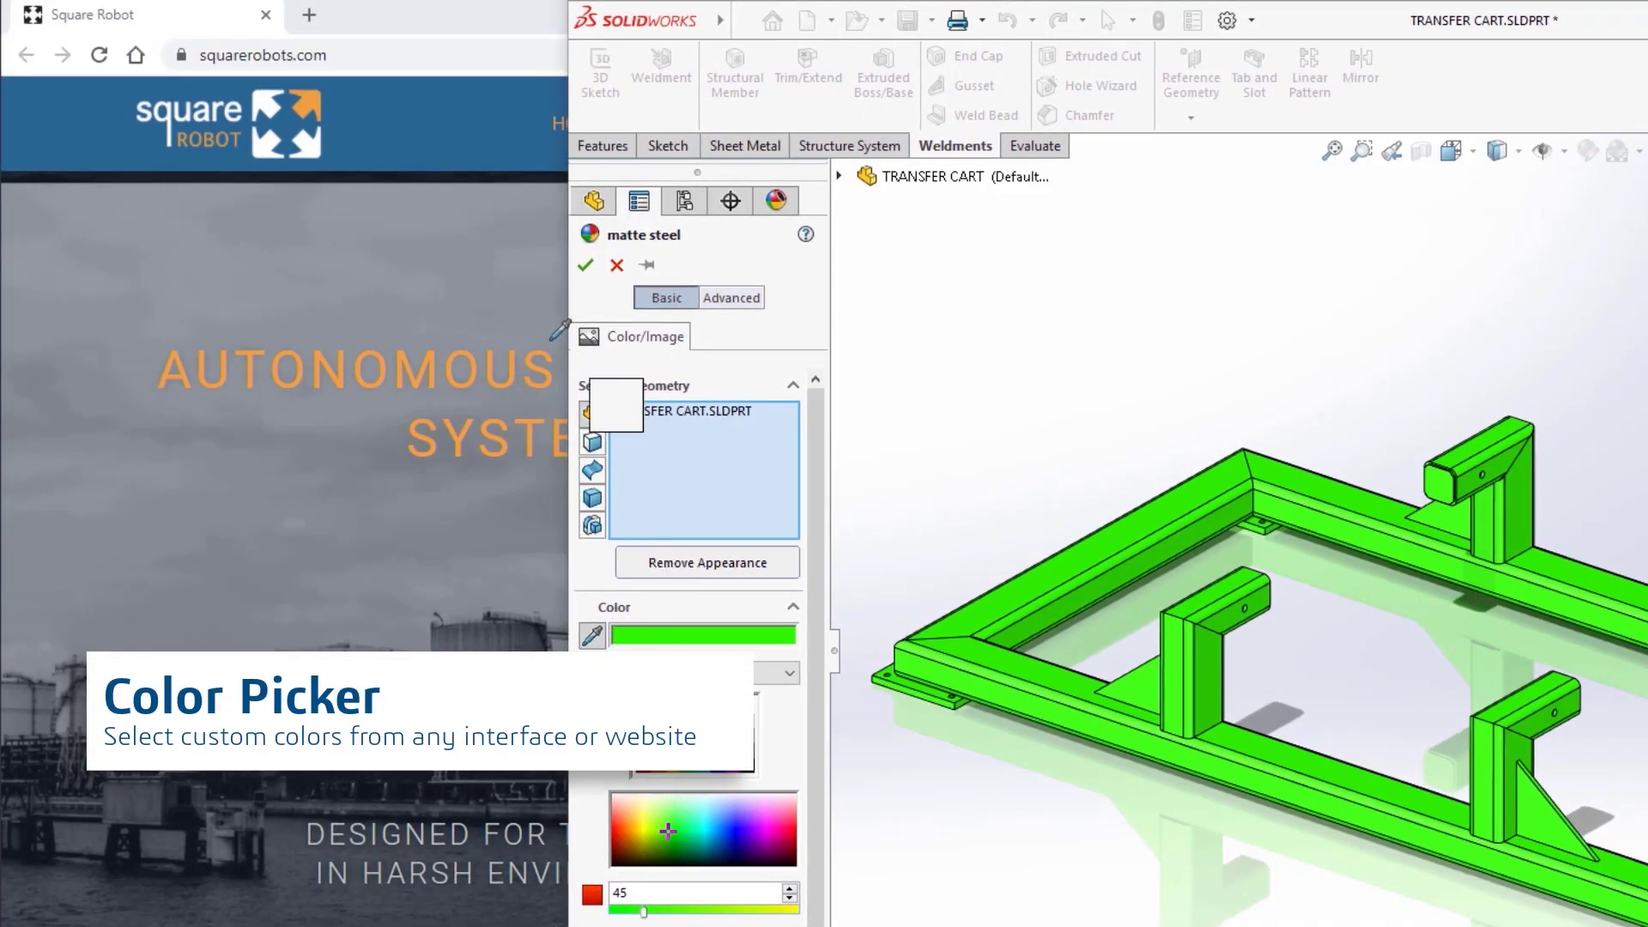
pyautogui.click(437, 175)
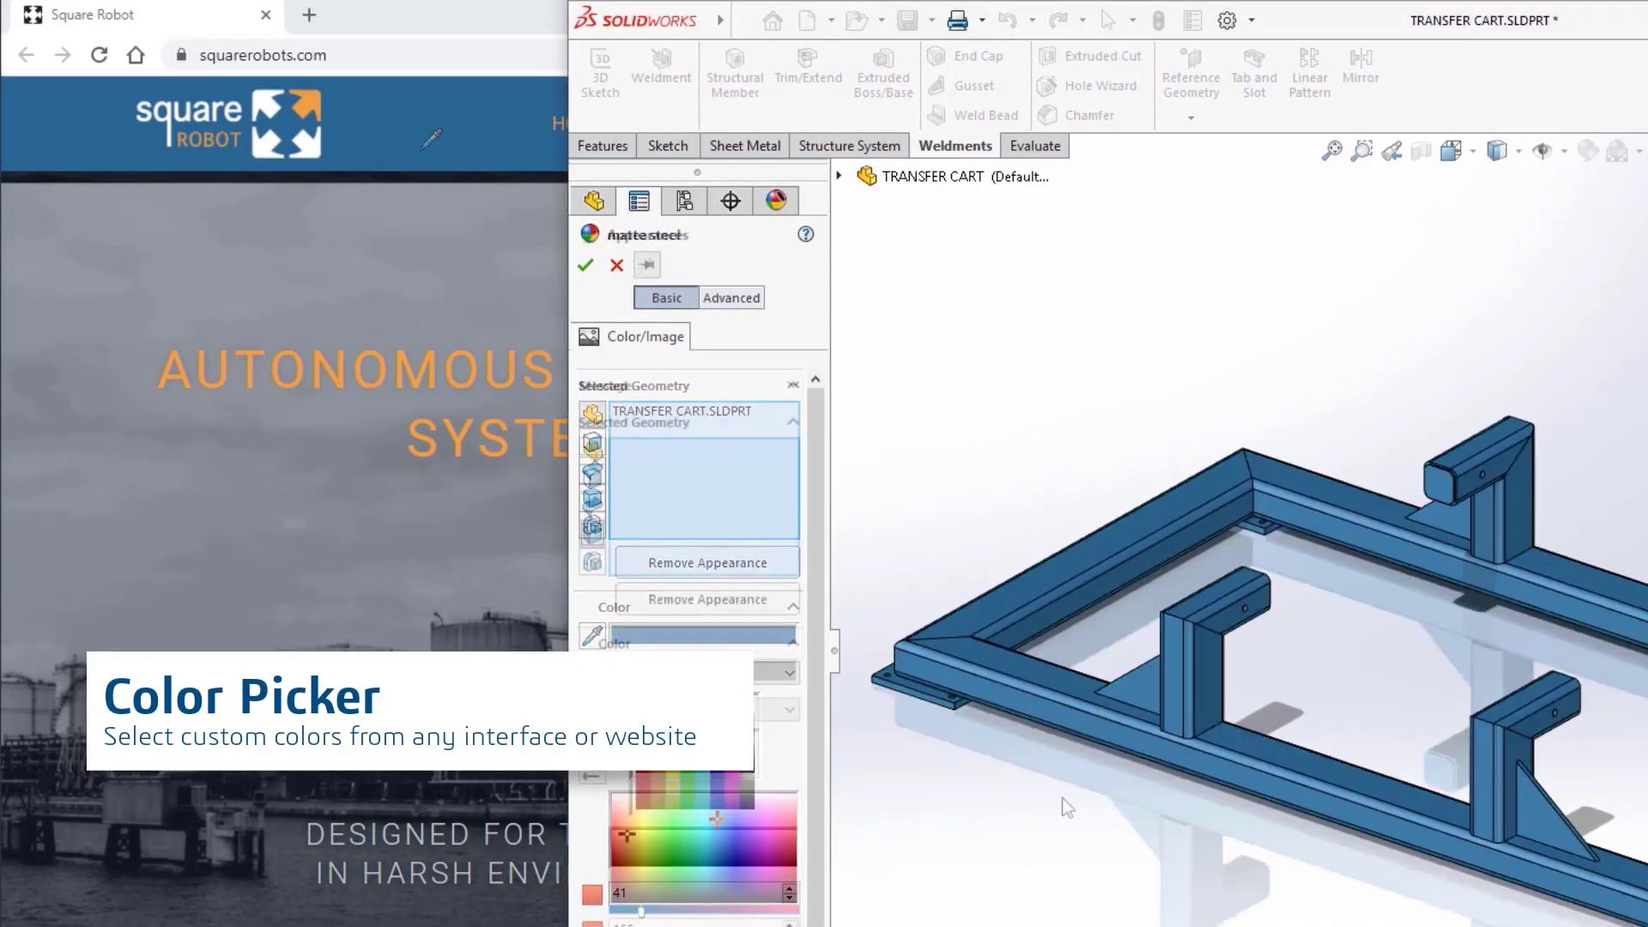
pyautogui.click(1300, 570)
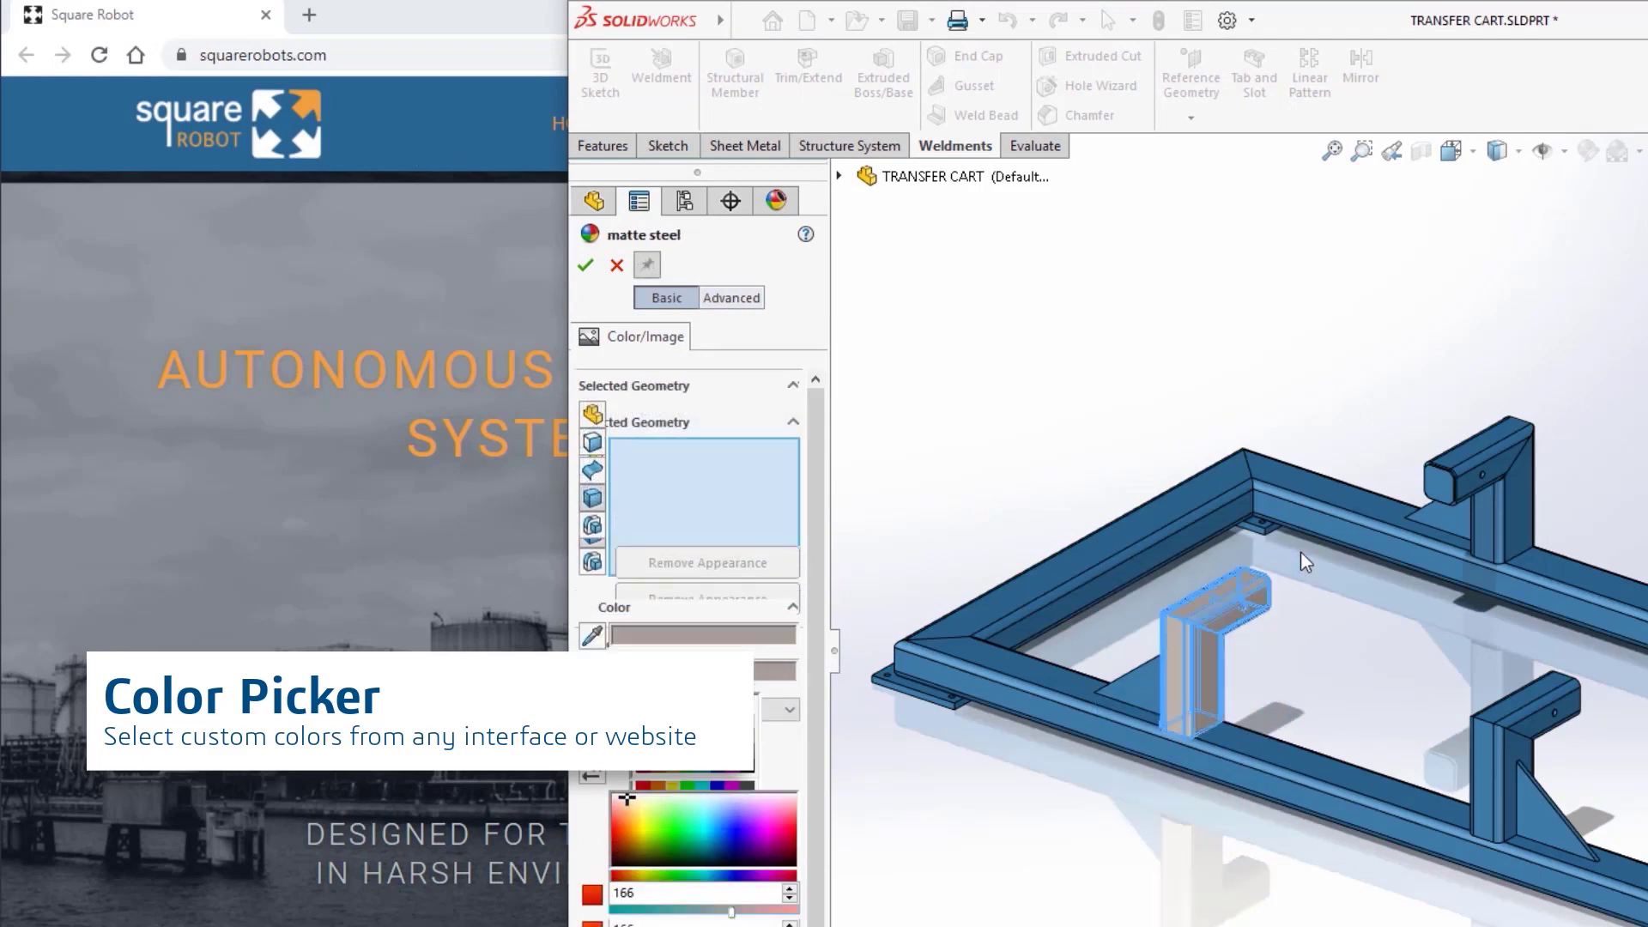
pyautogui.click(1142, 699)
pyautogui.click(592, 636)
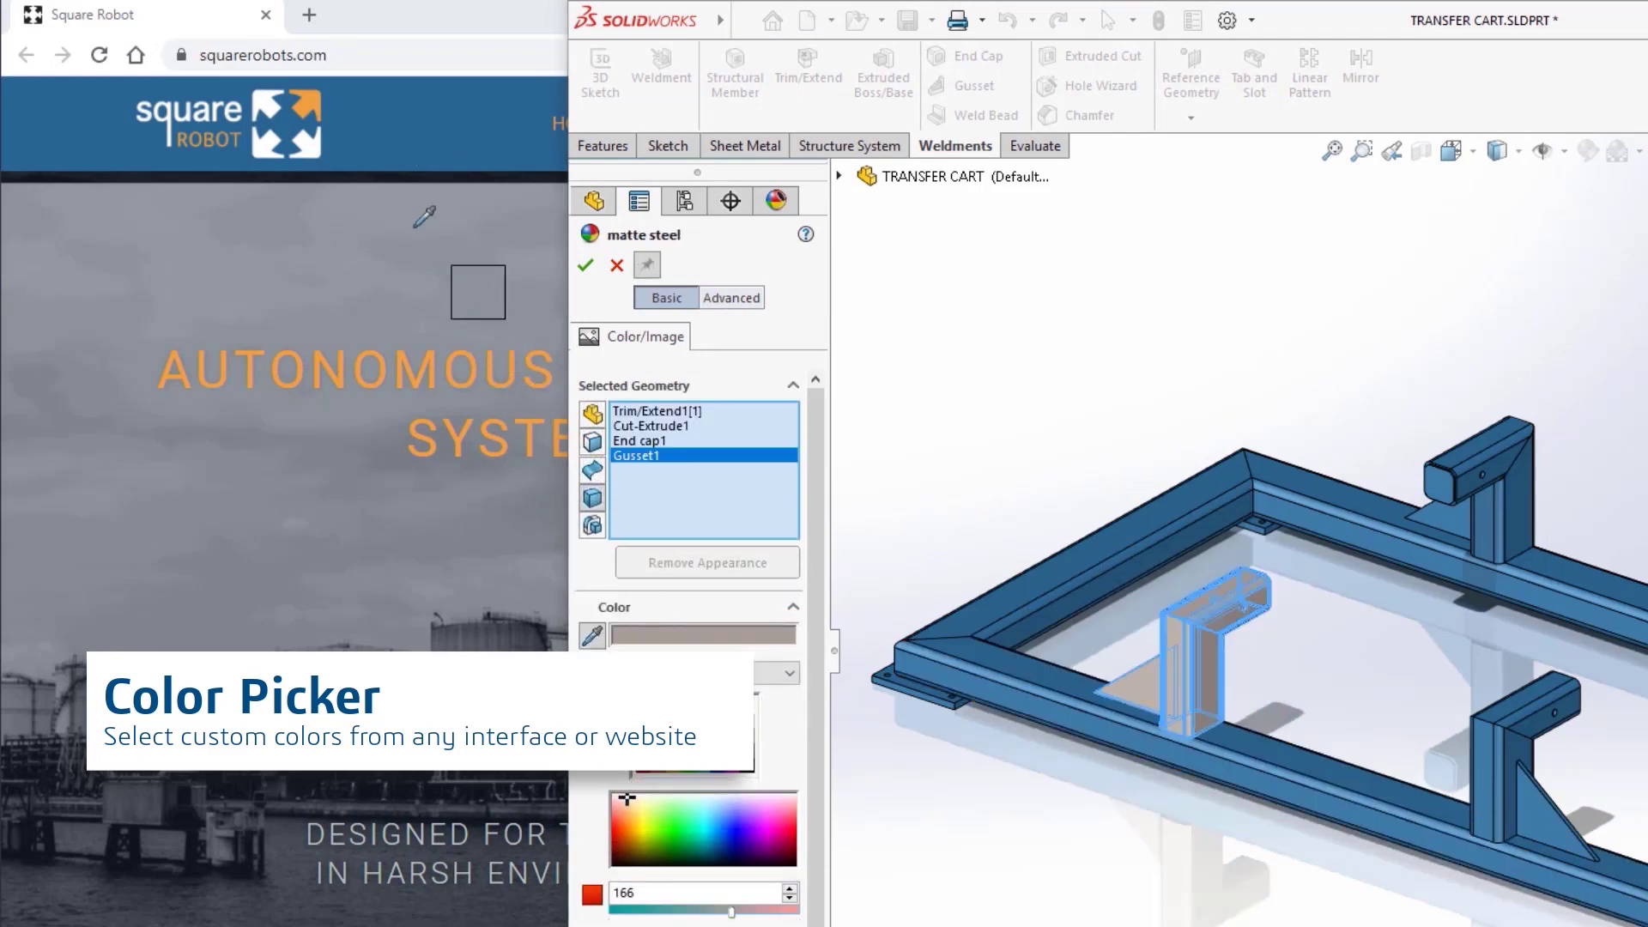
pyautogui.click(309, 112)
pyautogui.click(587, 269)
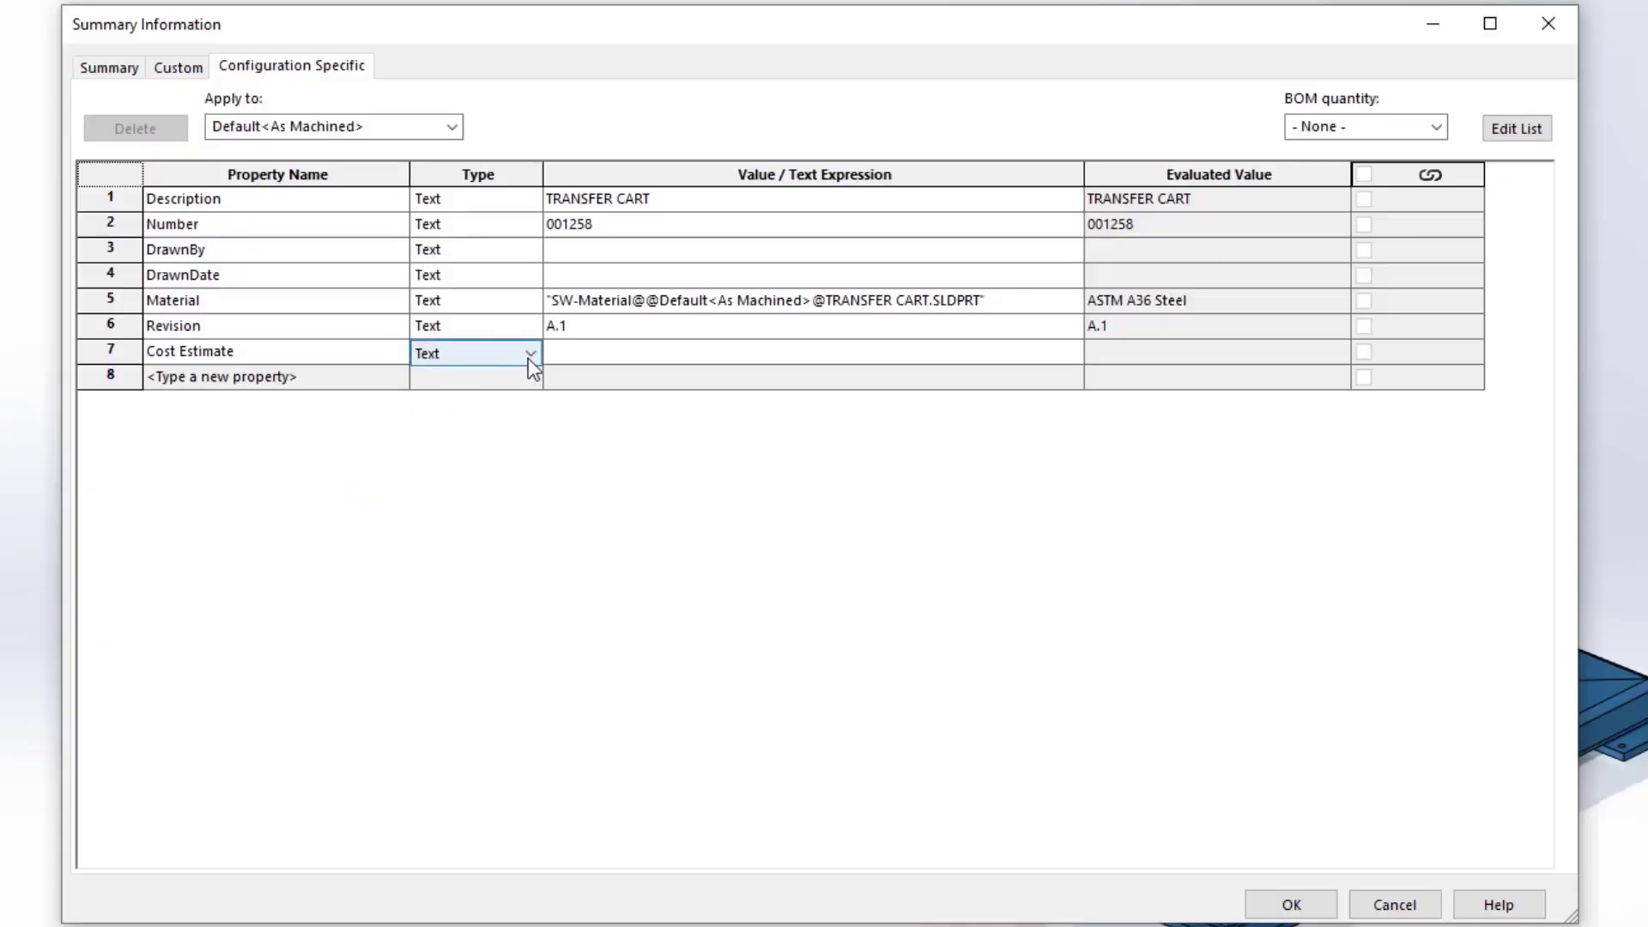
# Step: Change the Cost Estimate property's type to Equation and begin editing its value
pyautogui.click(531, 354)
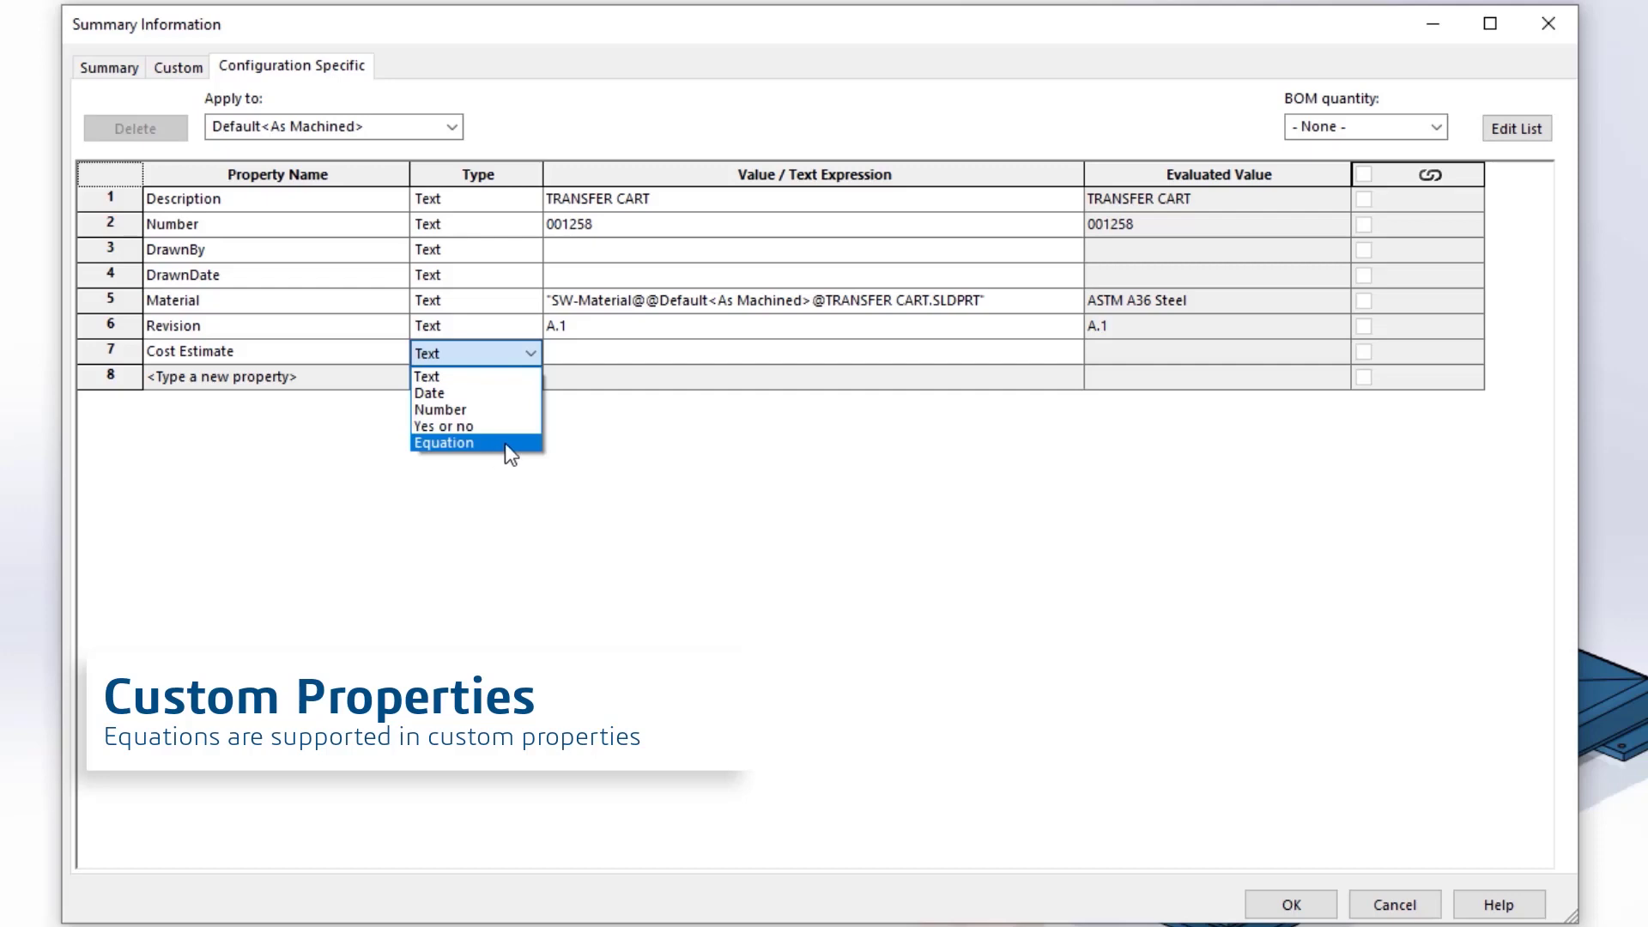
pyautogui.click(503, 442)
pyautogui.click(570, 351)
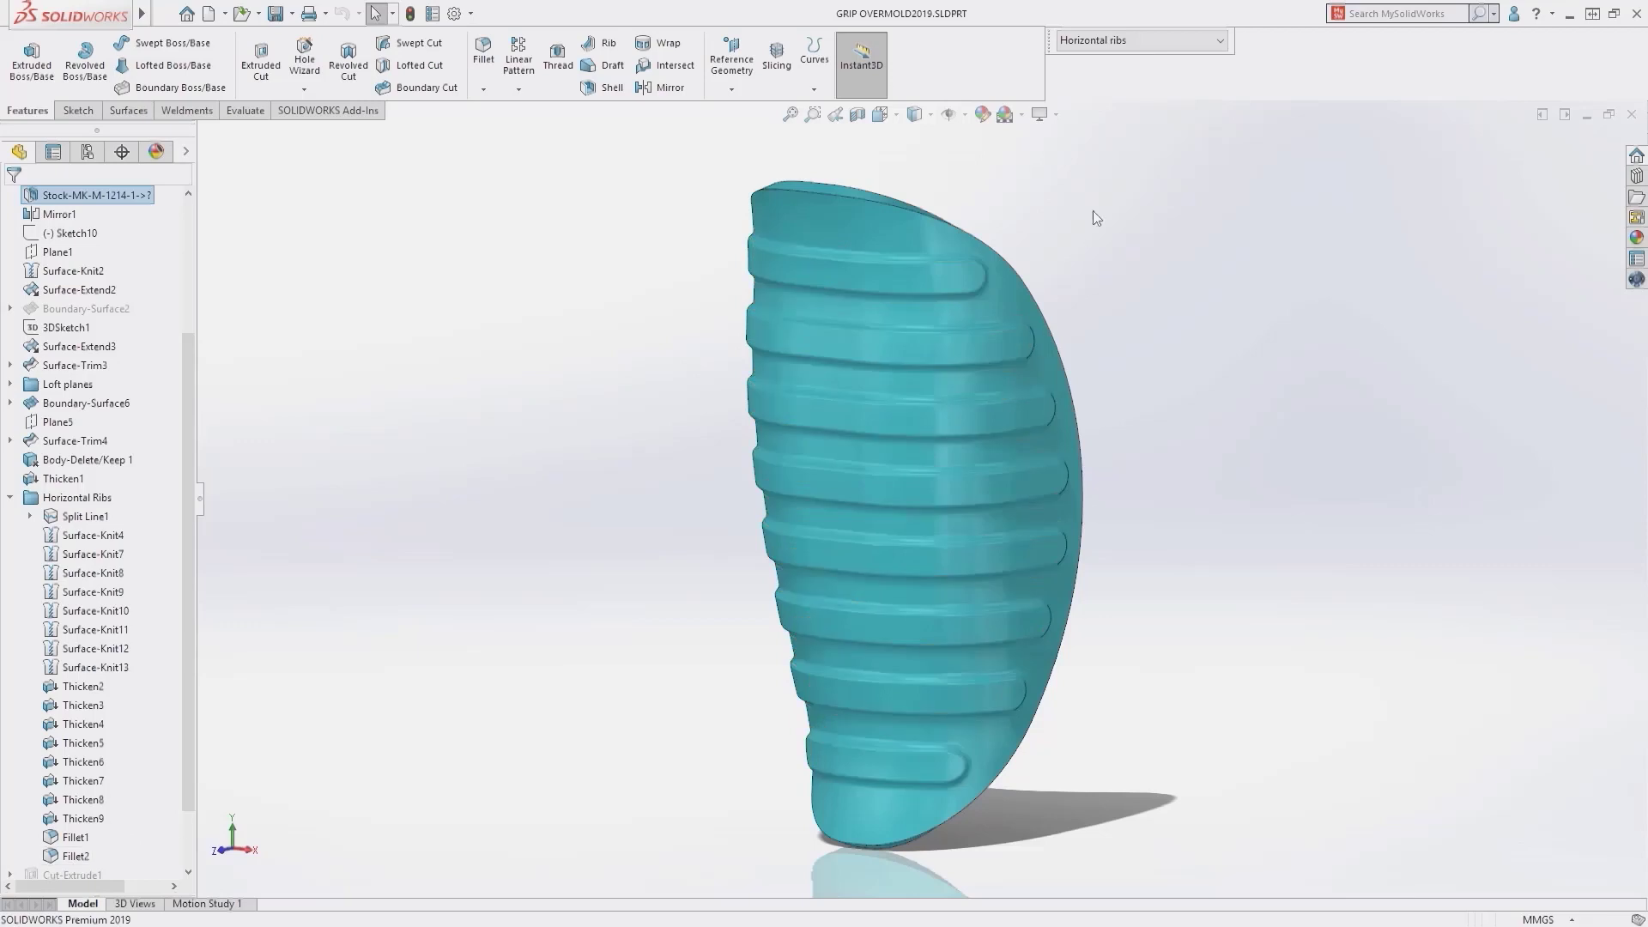
# Step: Switch the grip through Bumps, Dimples and MAKO Logo, then expand the valve's Solid Bodies
pyautogui.click(1141, 39)
pyautogui.click(1133, 80)
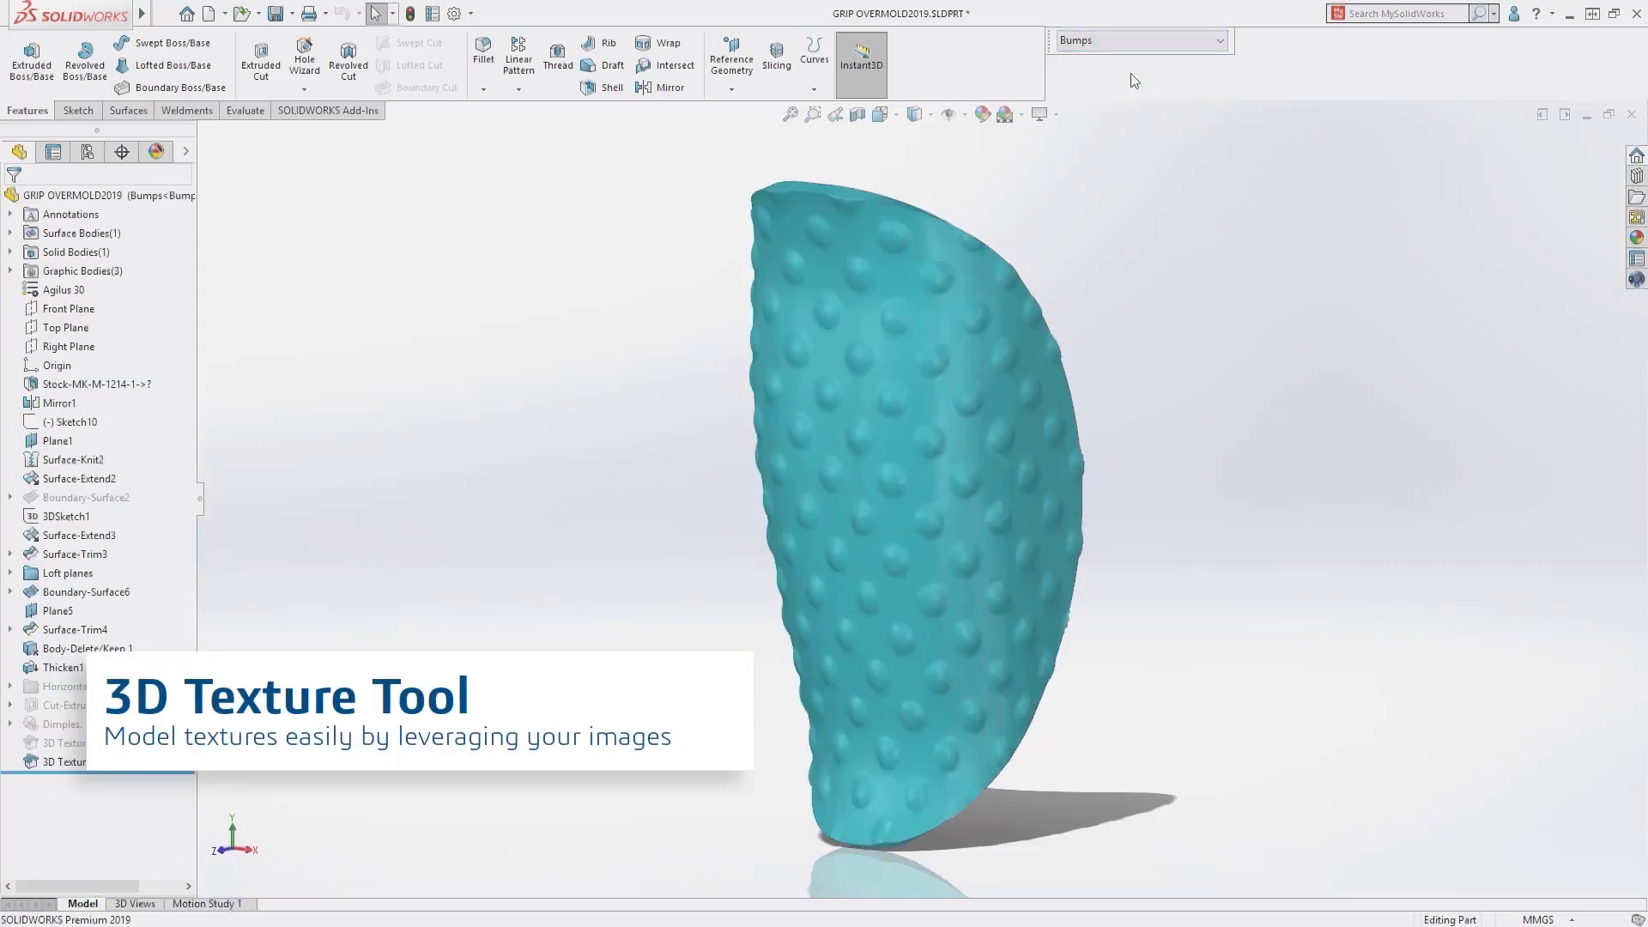
pyautogui.click(1130, 44)
pyautogui.click(1123, 83)
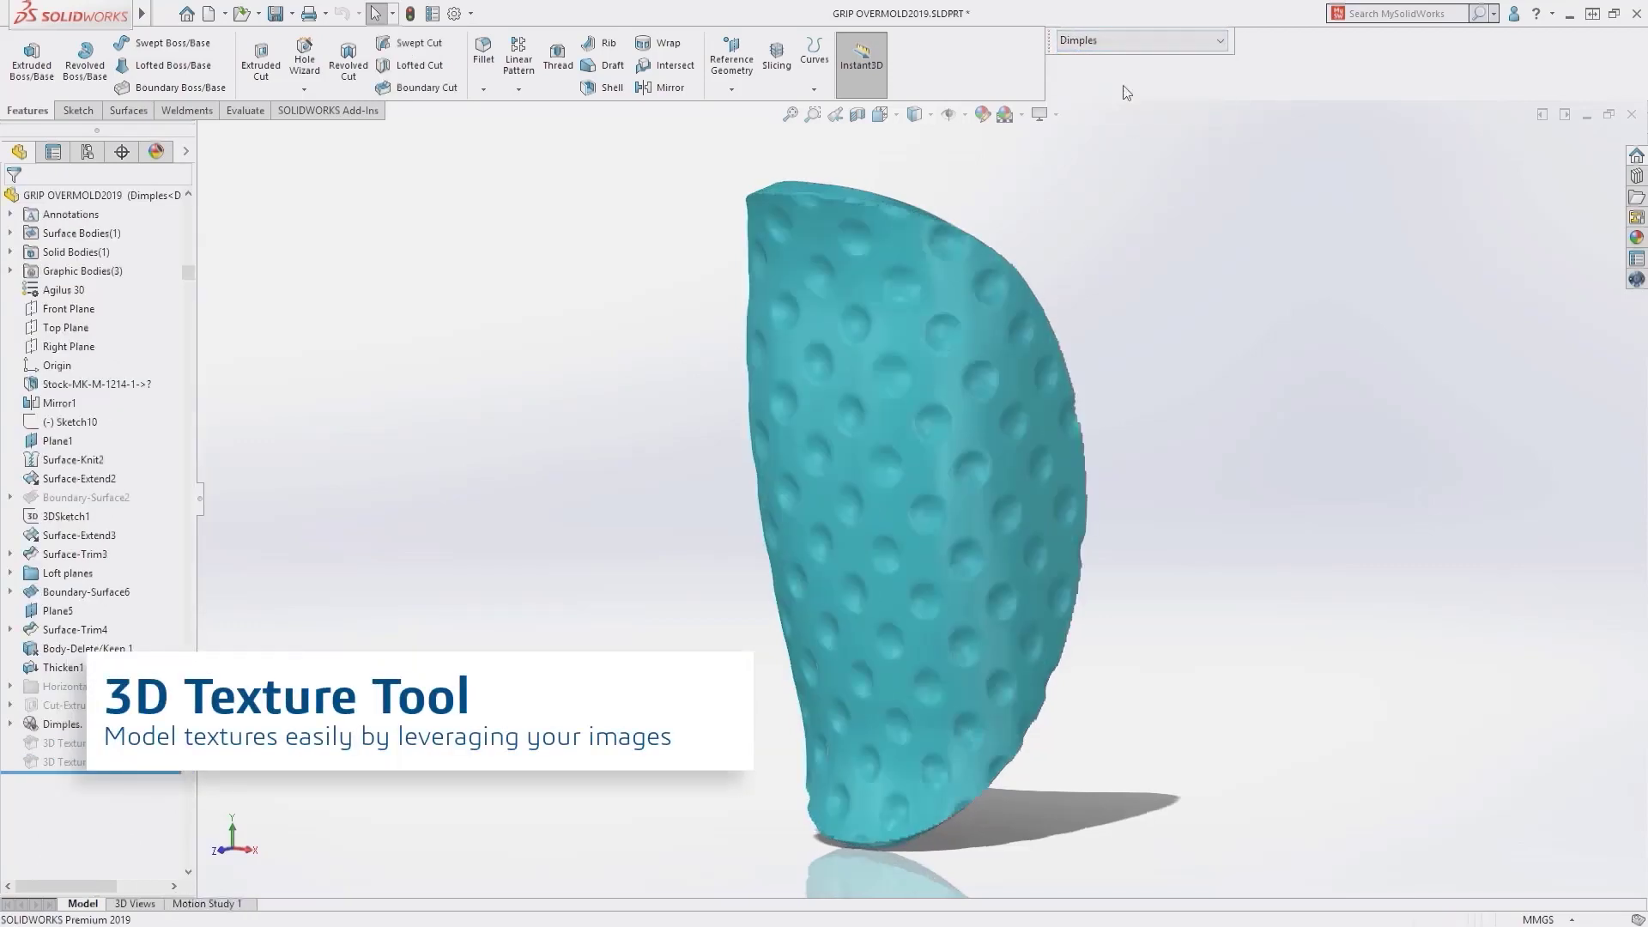
pyautogui.click(1124, 43)
pyautogui.click(1126, 101)
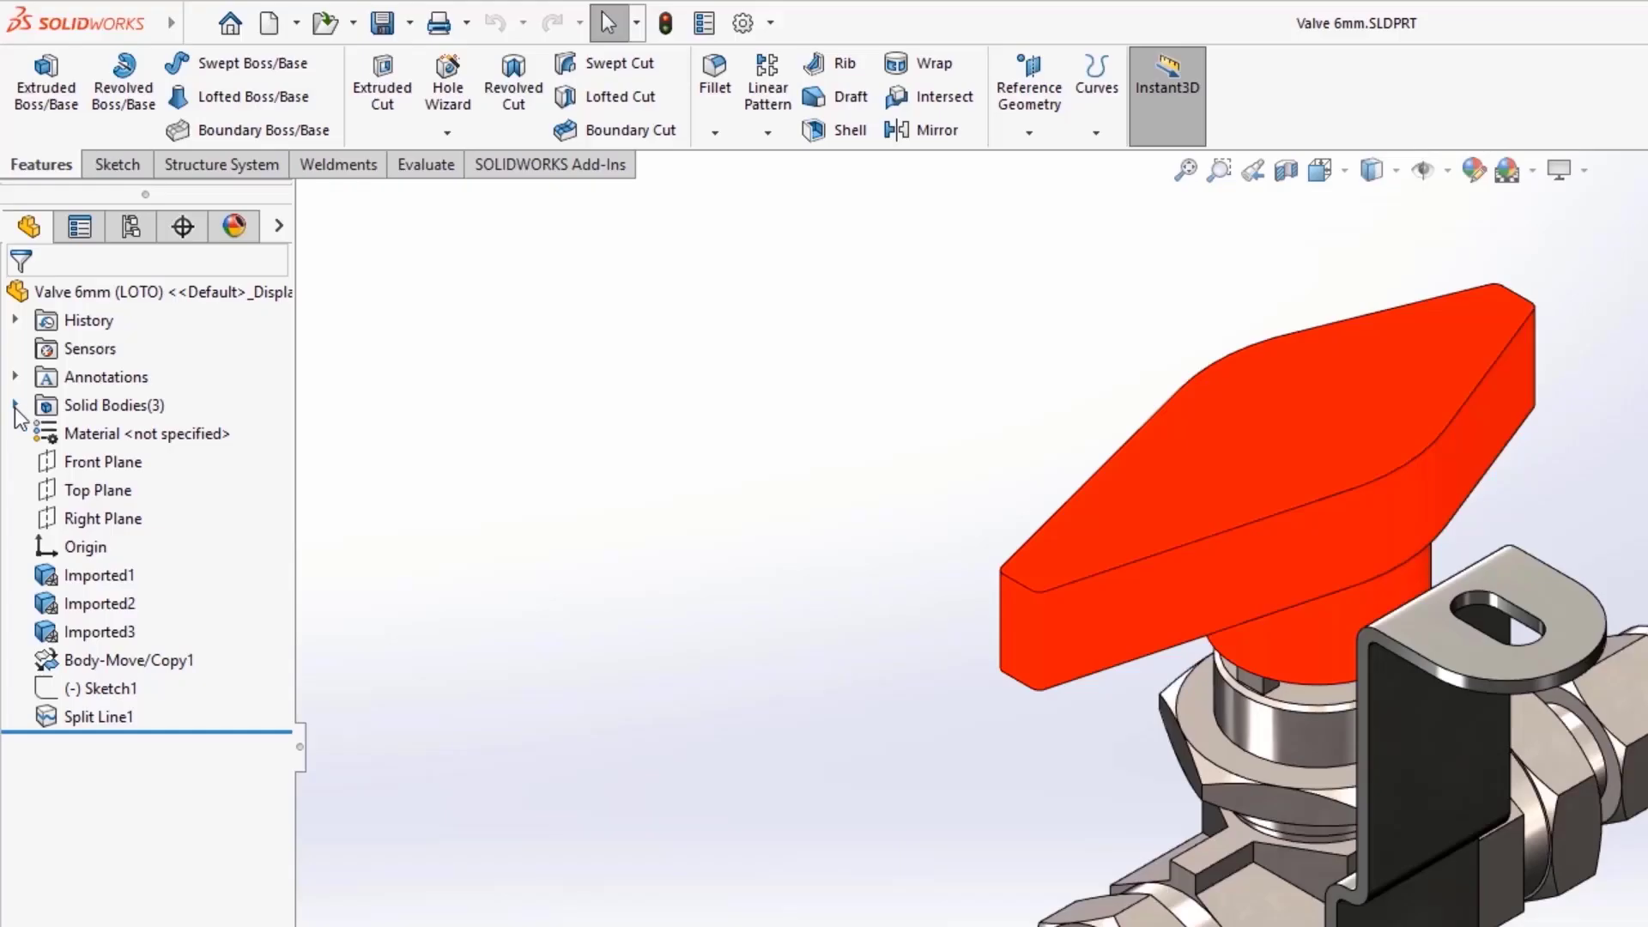
pyautogui.click(15, 407)
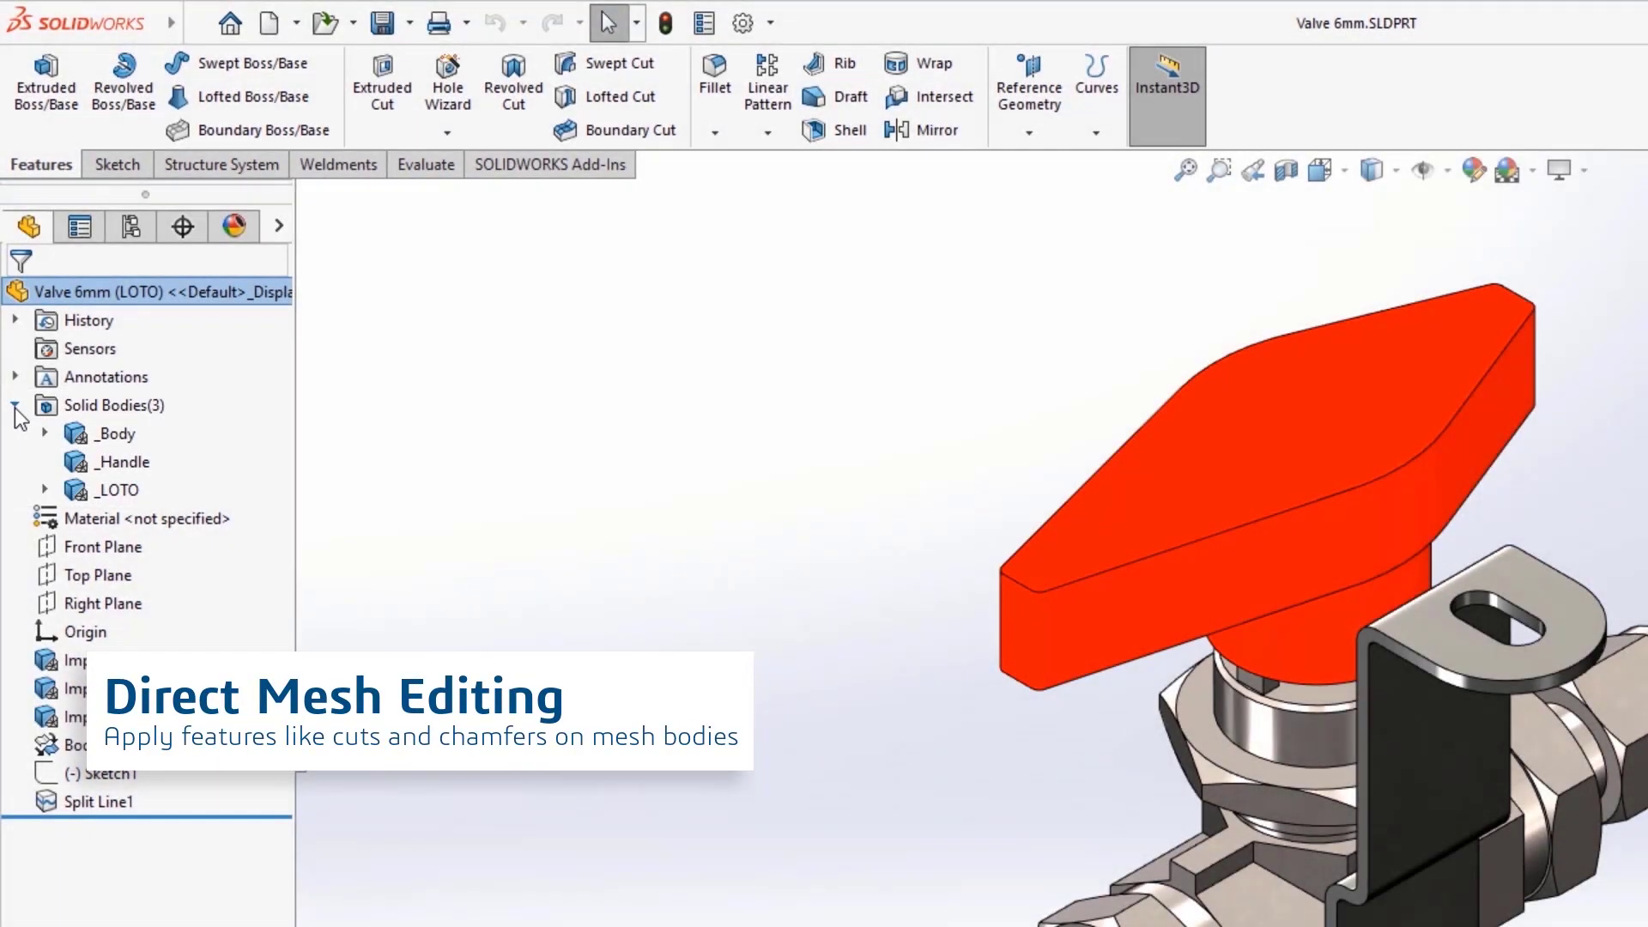
# Step: Collapse Solid Bodies and select the red handle's top face for the chamfer
pyautogui.click(15, 407)
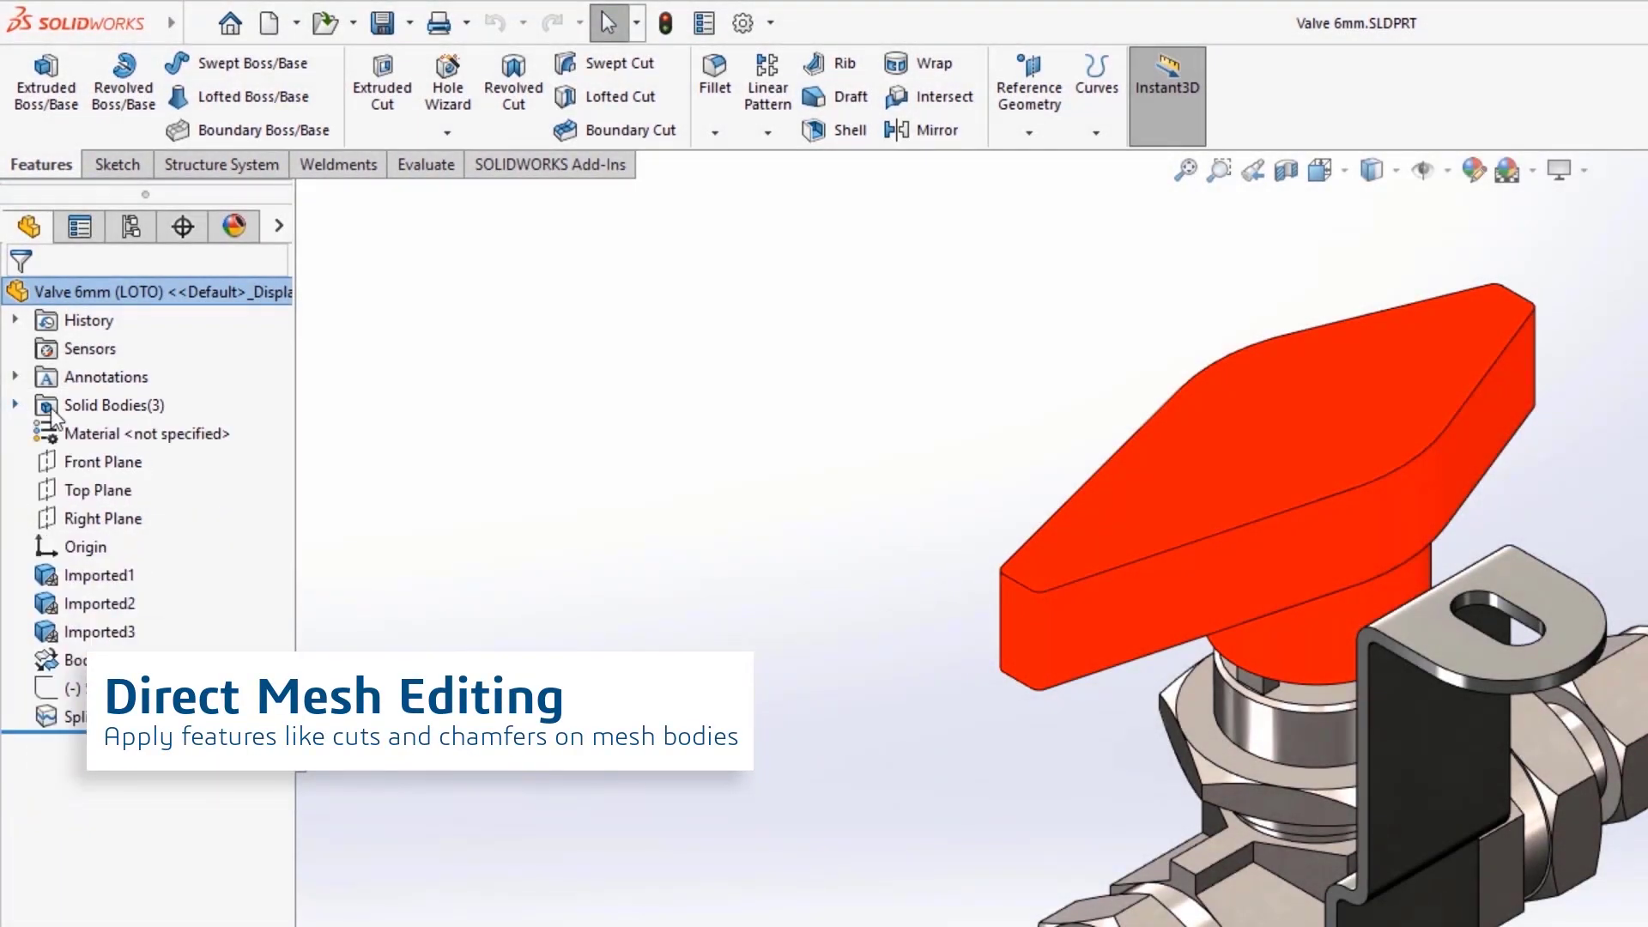
pyautogui.click(1152, 549)
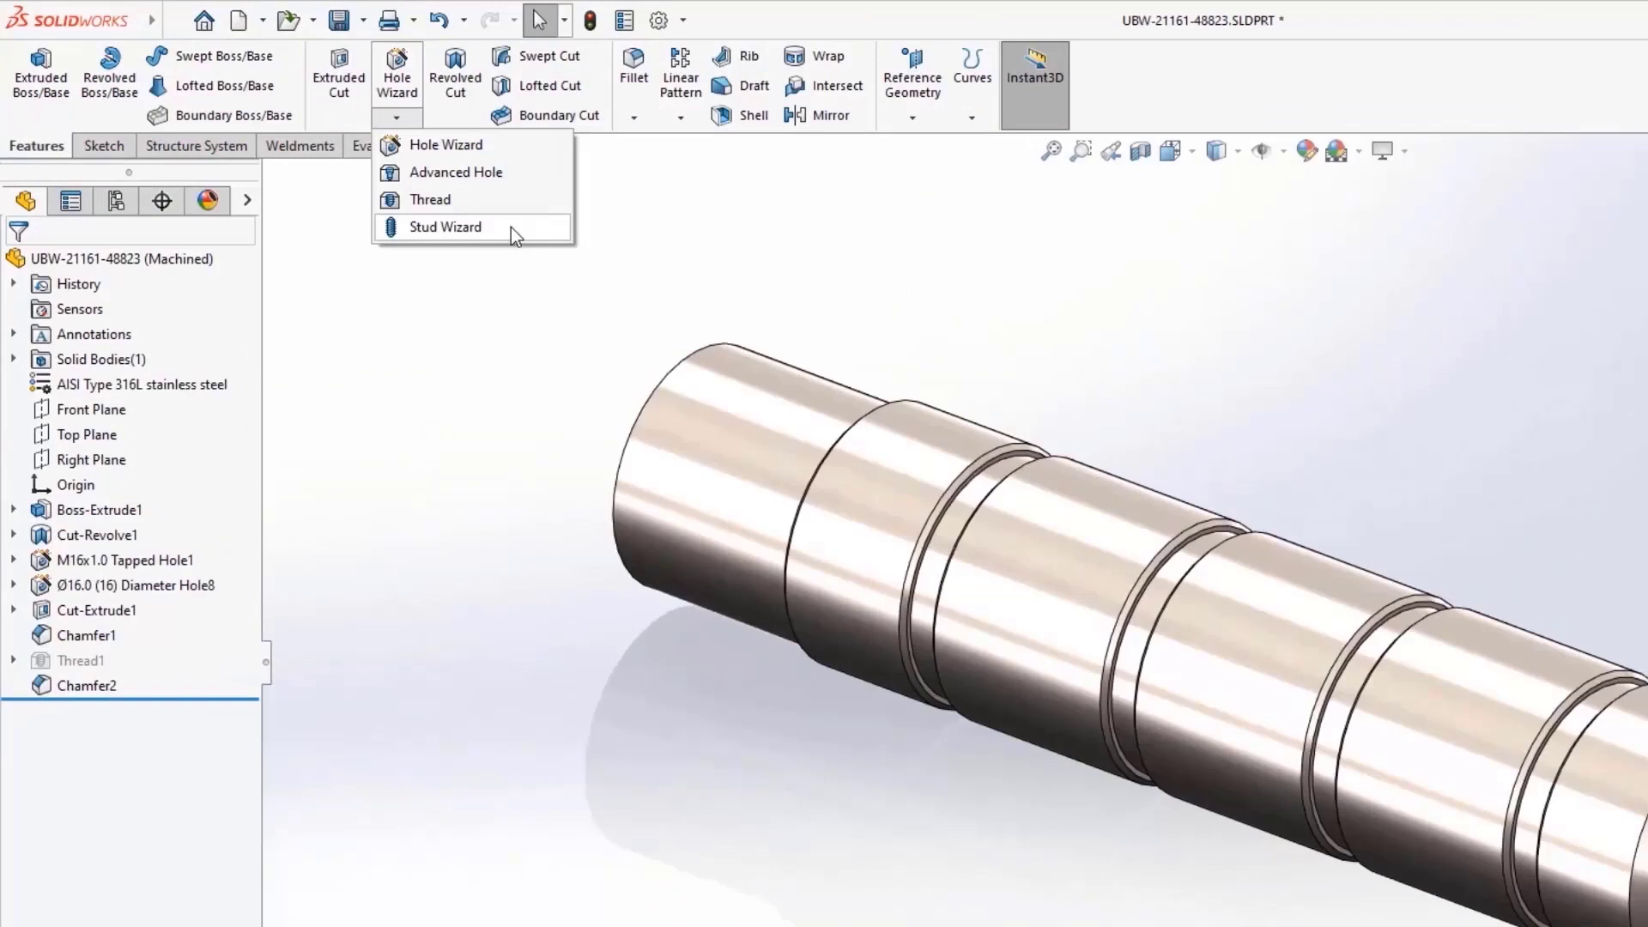
# Step: Add an ANSI Metric M22x1.5 stud on the shaft end, up to next, with undercut
pyautogui.click(512, 228)
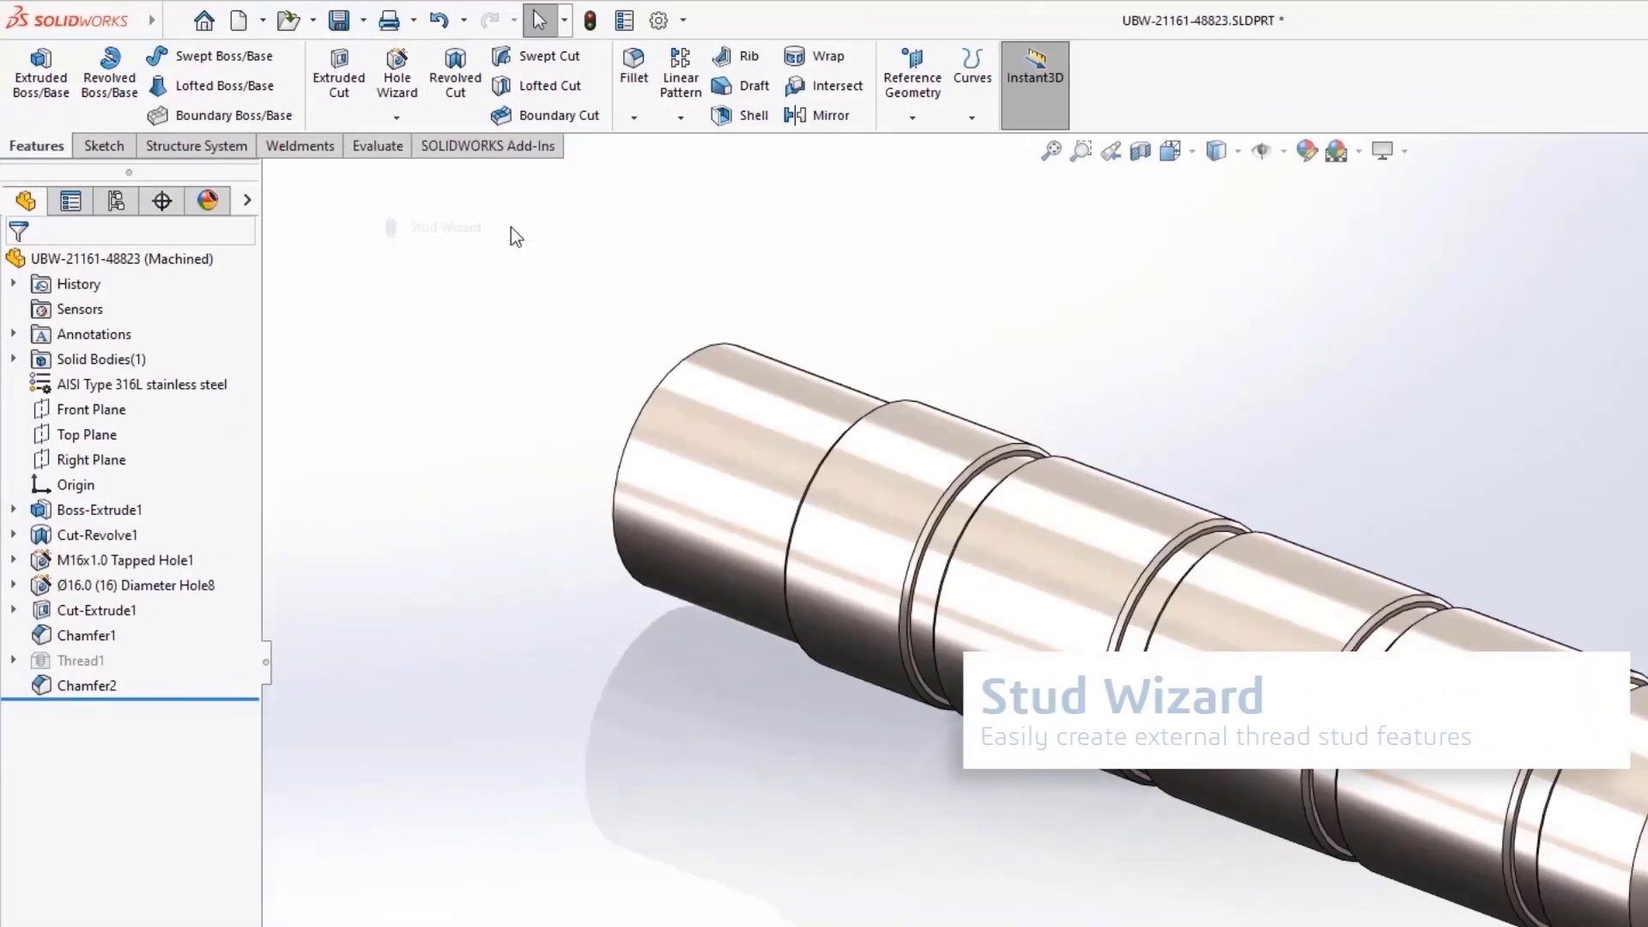
pyautogui.click(654, 403)
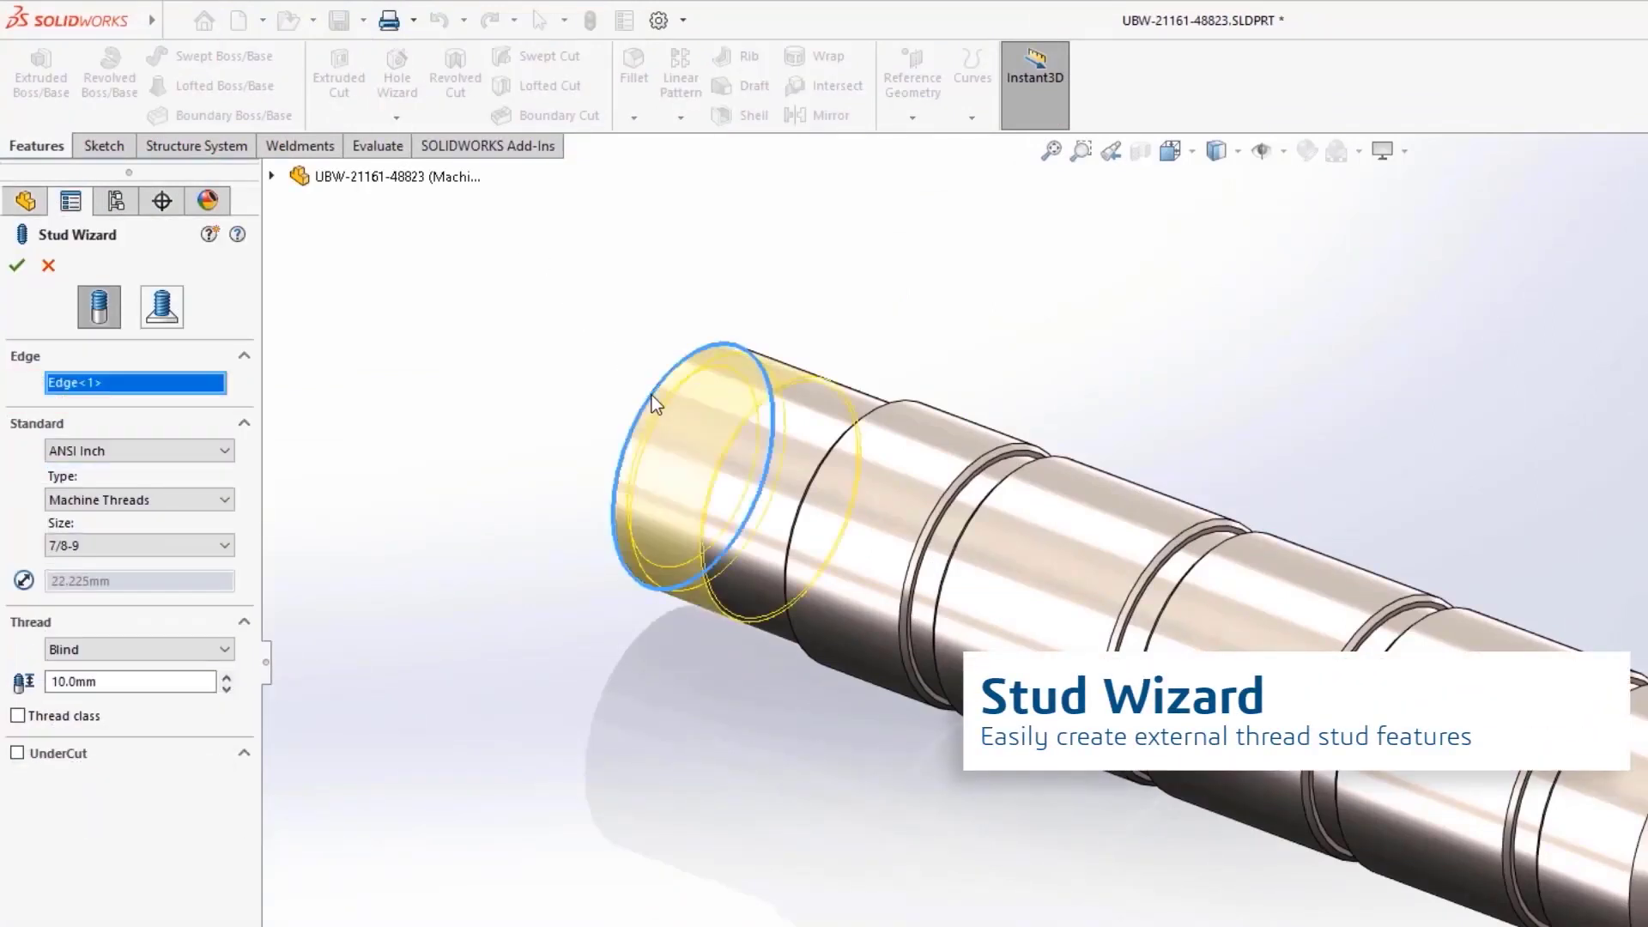
pyautogui.click(213, 453)
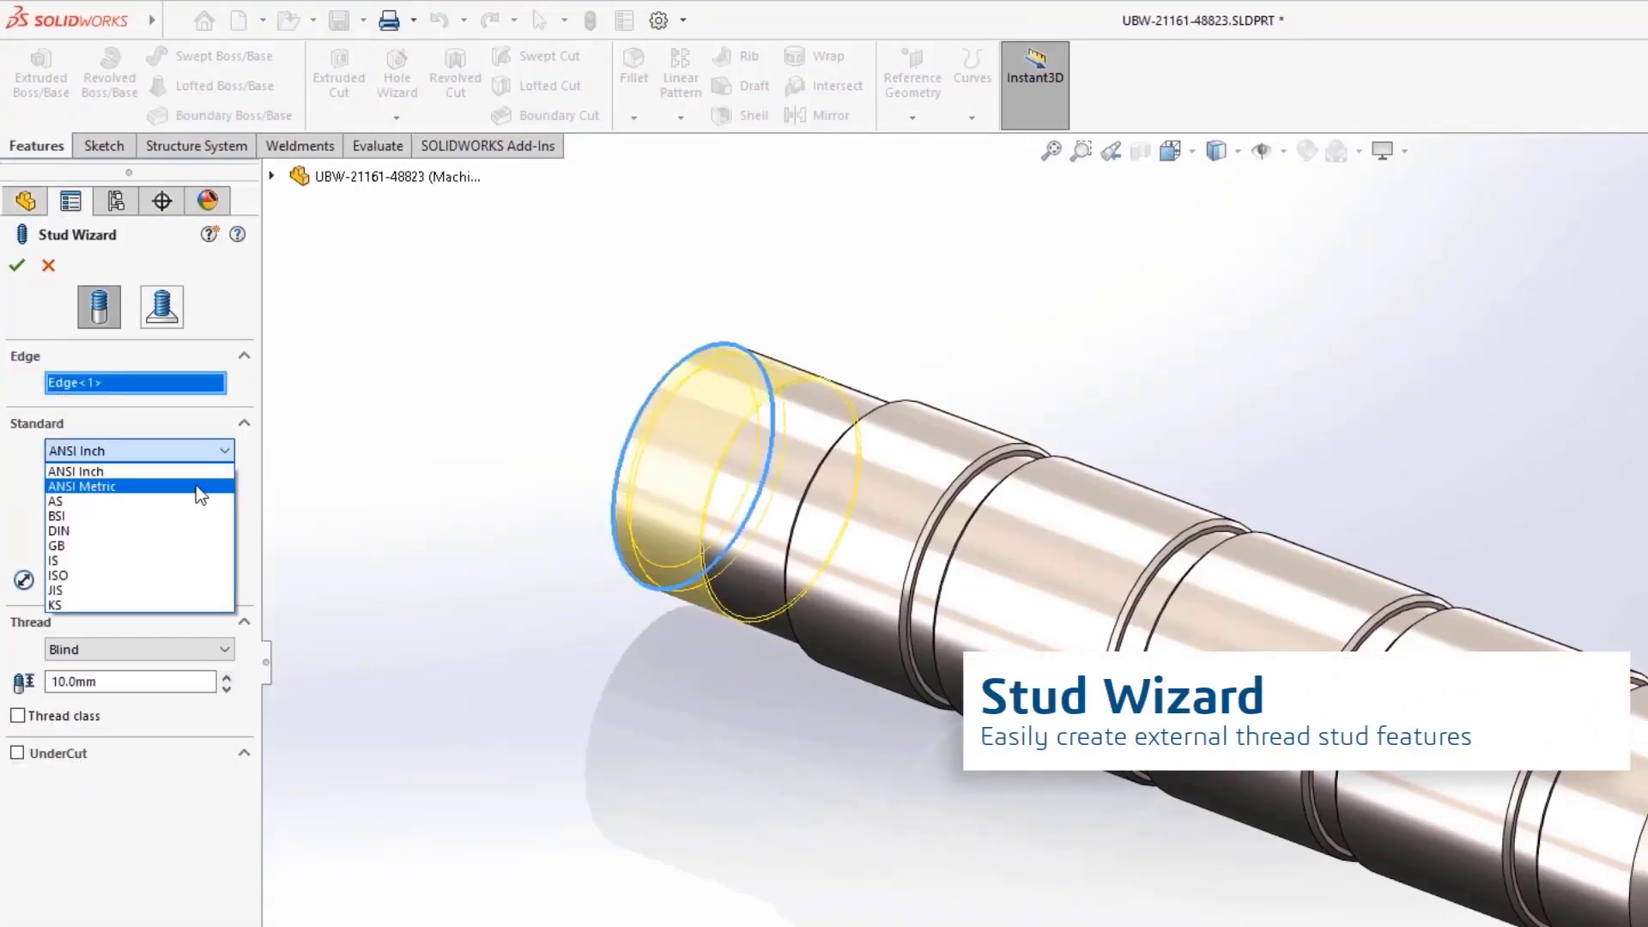
pyautogui.click(196, 486)
pyautogui.click(213, 546)
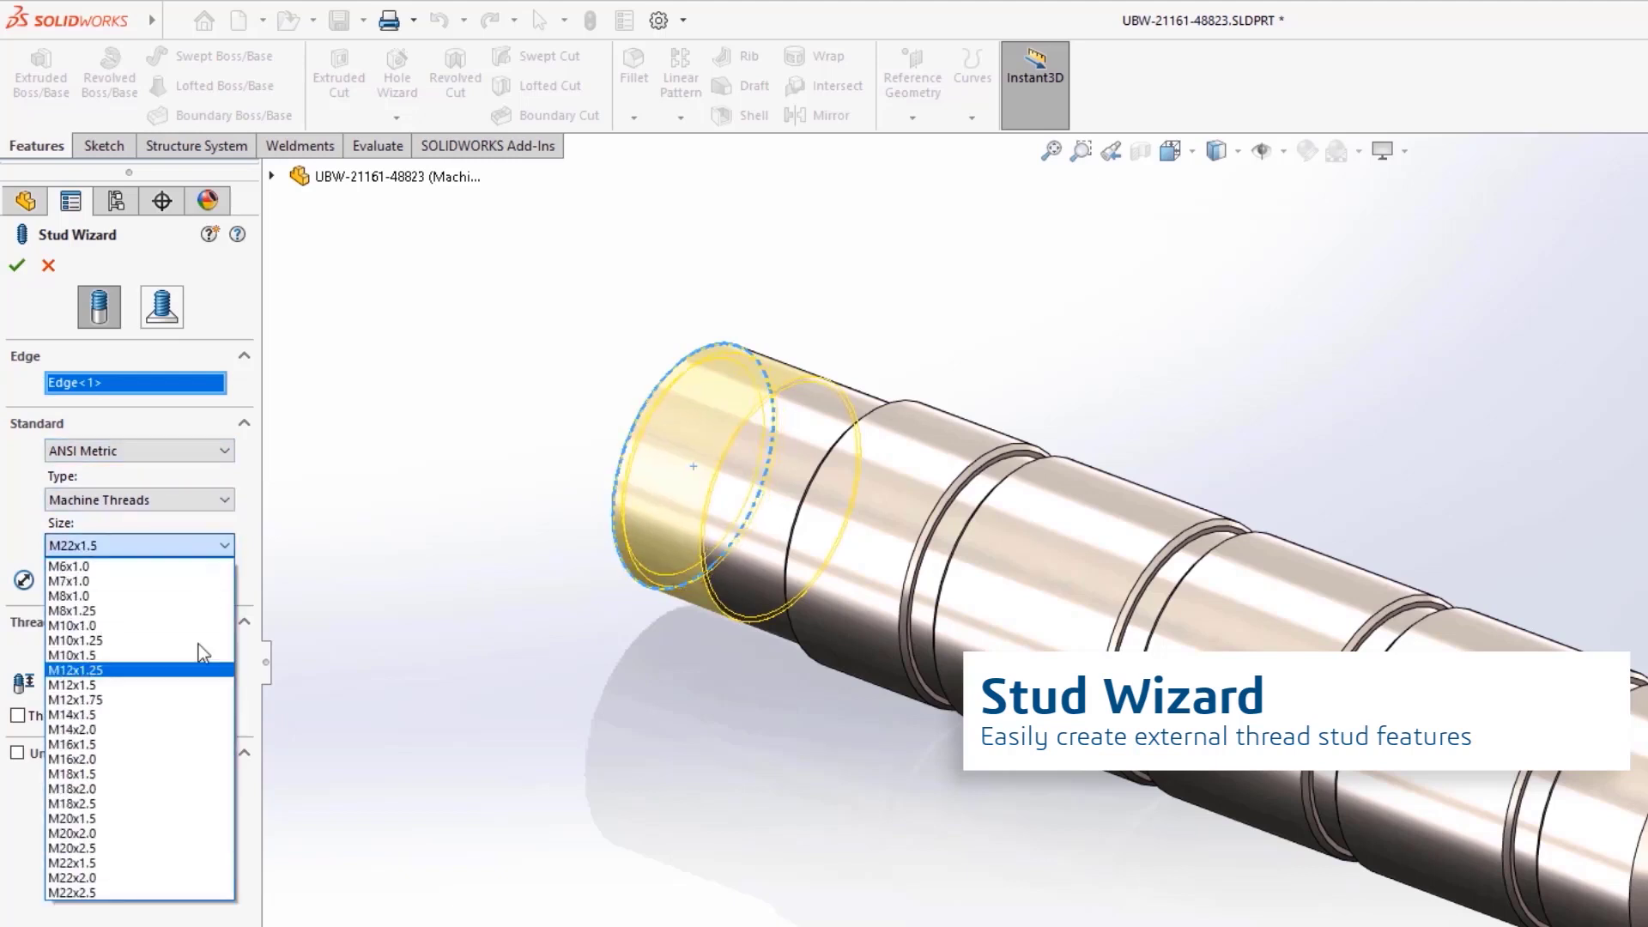
pyautogui.click(182, 863)
pyautogui.click(17, 752)
pyautogui.click(138, 650)
pyautogui.click(85, 686)
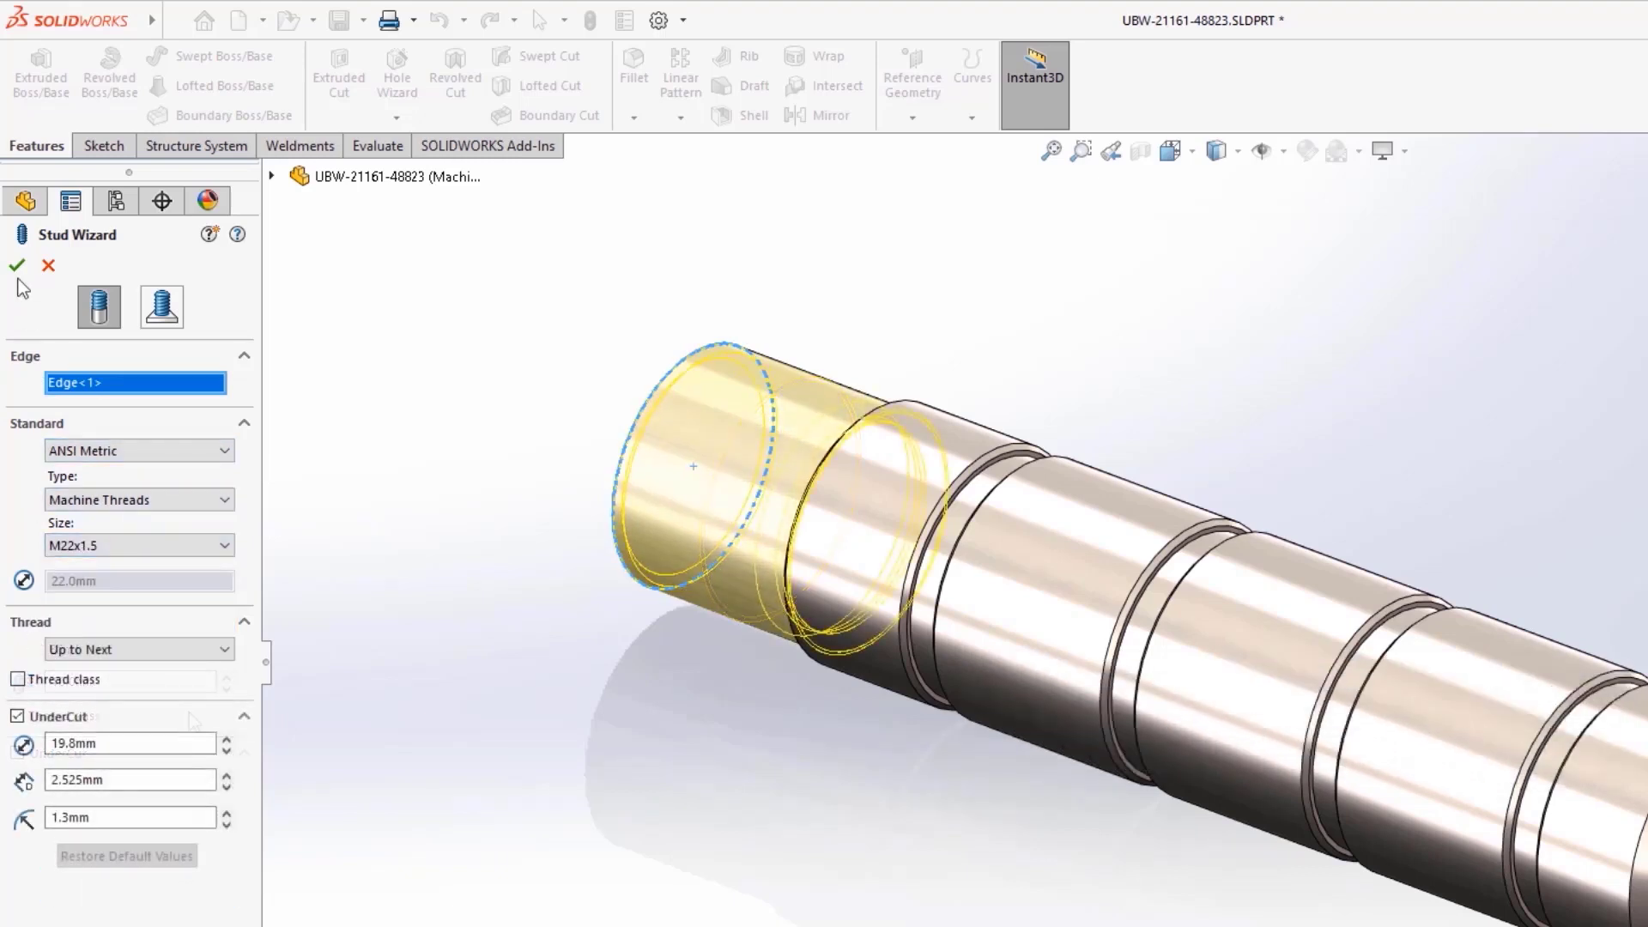
pyautogui.click(17, 265)
pyautogui.moveTo(575, 663)
pyautogui.mouseDown(button='middle')
pyautogui.moveTo(496, 662)
pyautogui.moveTo(644, 666)
pyautogui.mouseUp(button='middle')
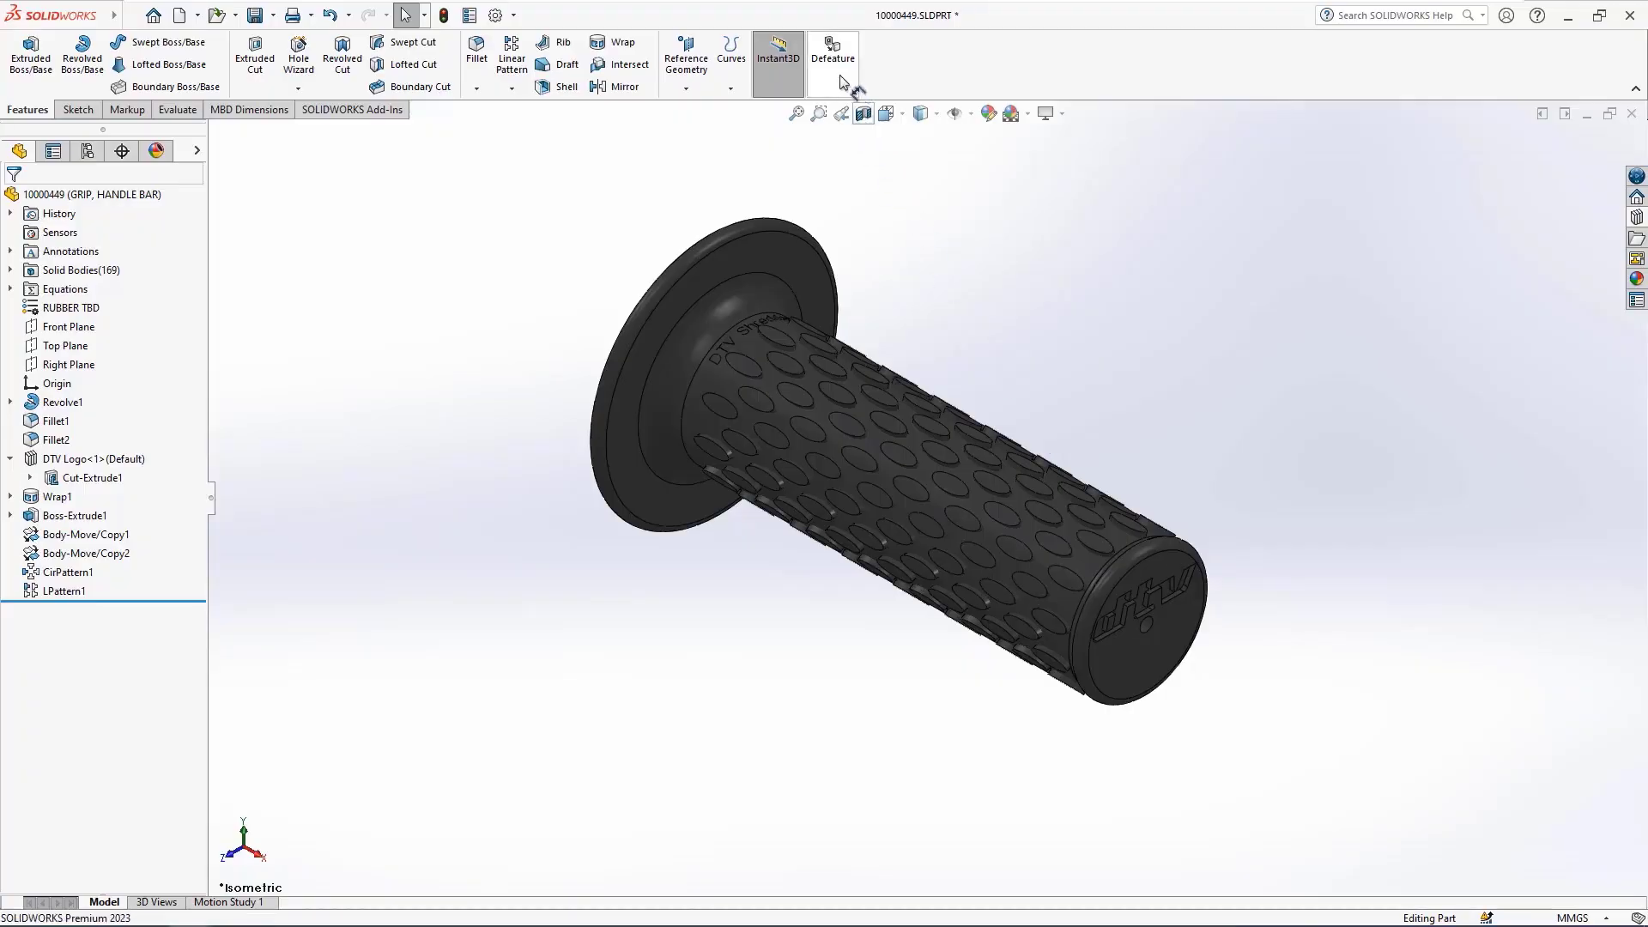
# Step: Defeature the rubber grip, removing small bodies and keeping all holes
pyautogui.click(840, 82)
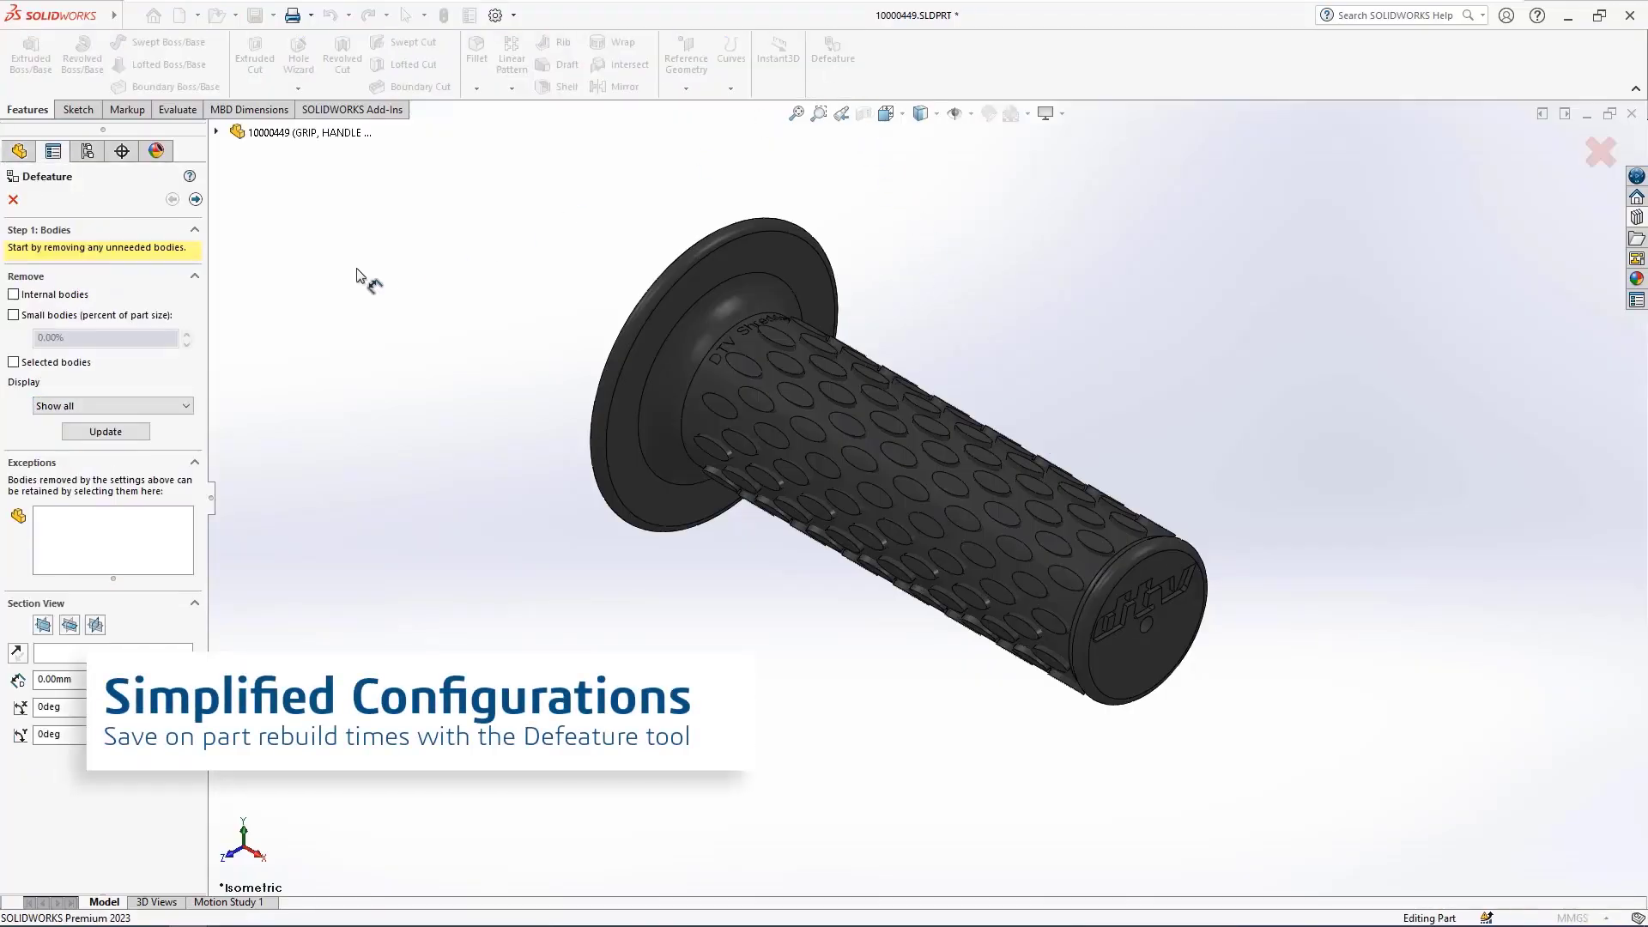
pyautogui.click(124, 316)
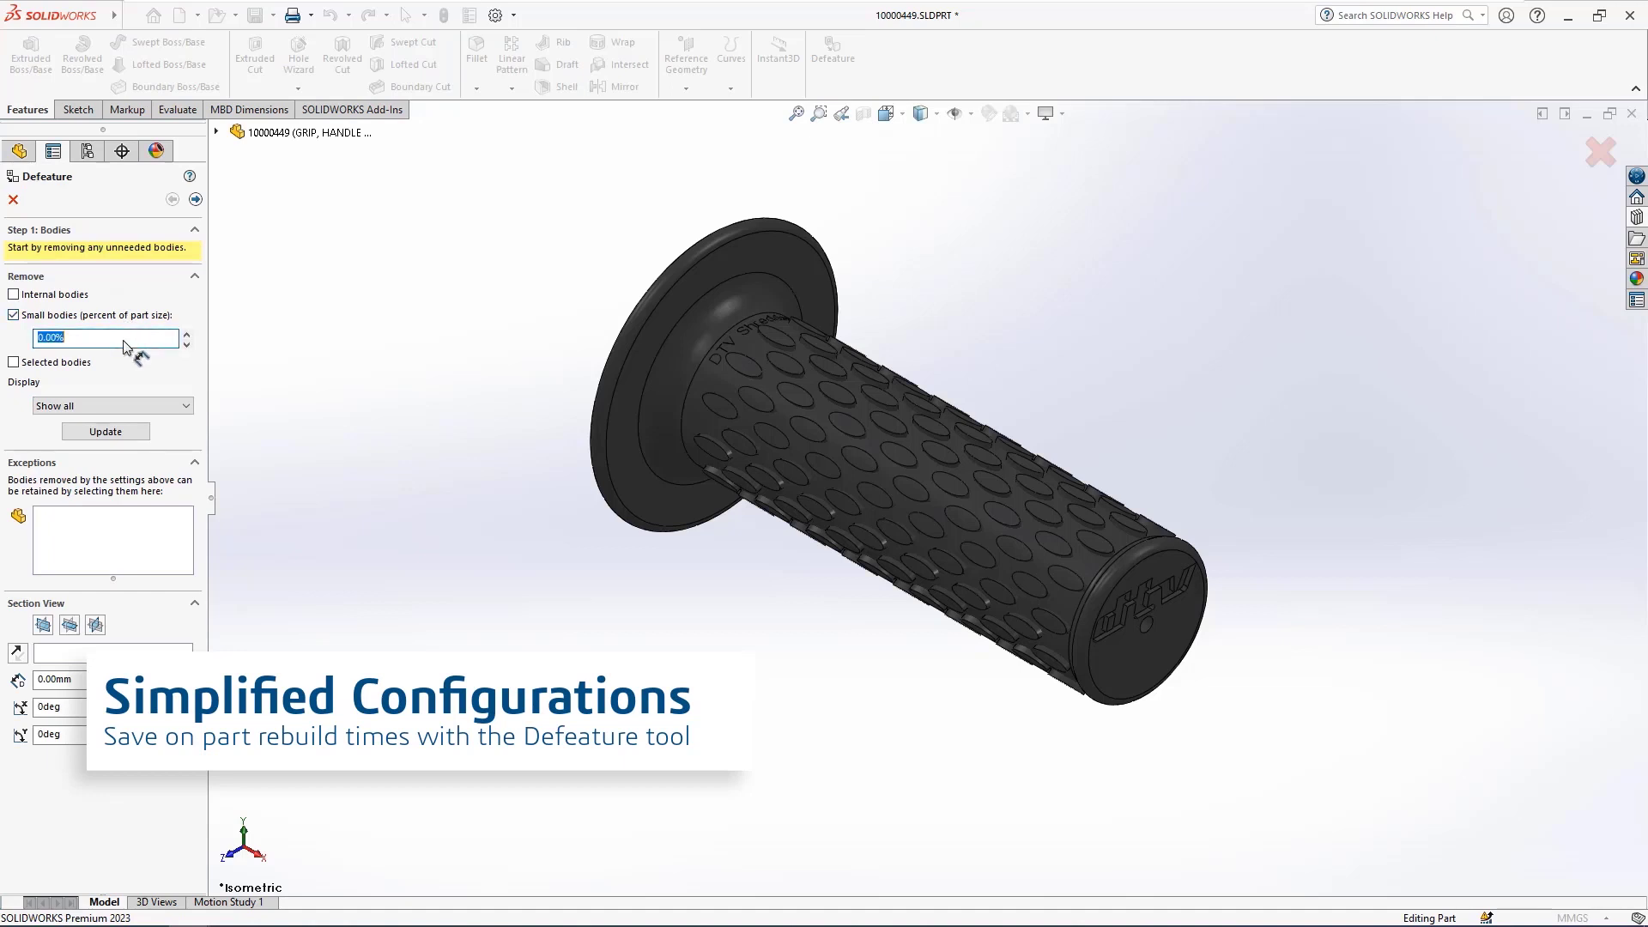
pyautogui.write('10')
pyautogui.click(195, 200)
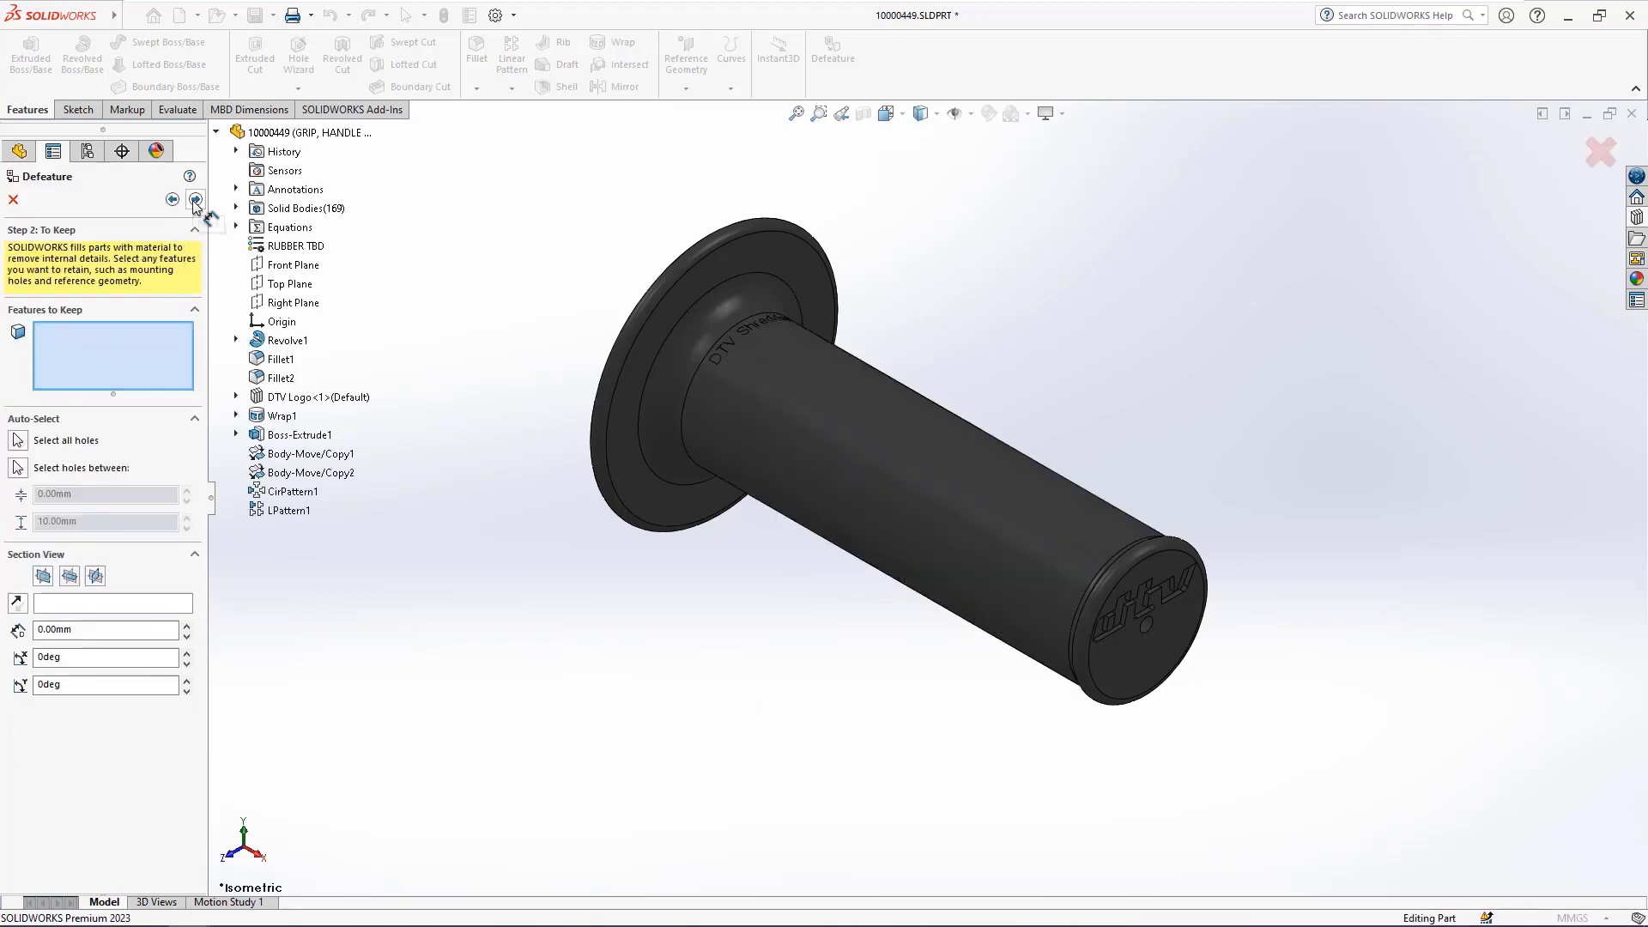
pyautogui.click(19, 441)
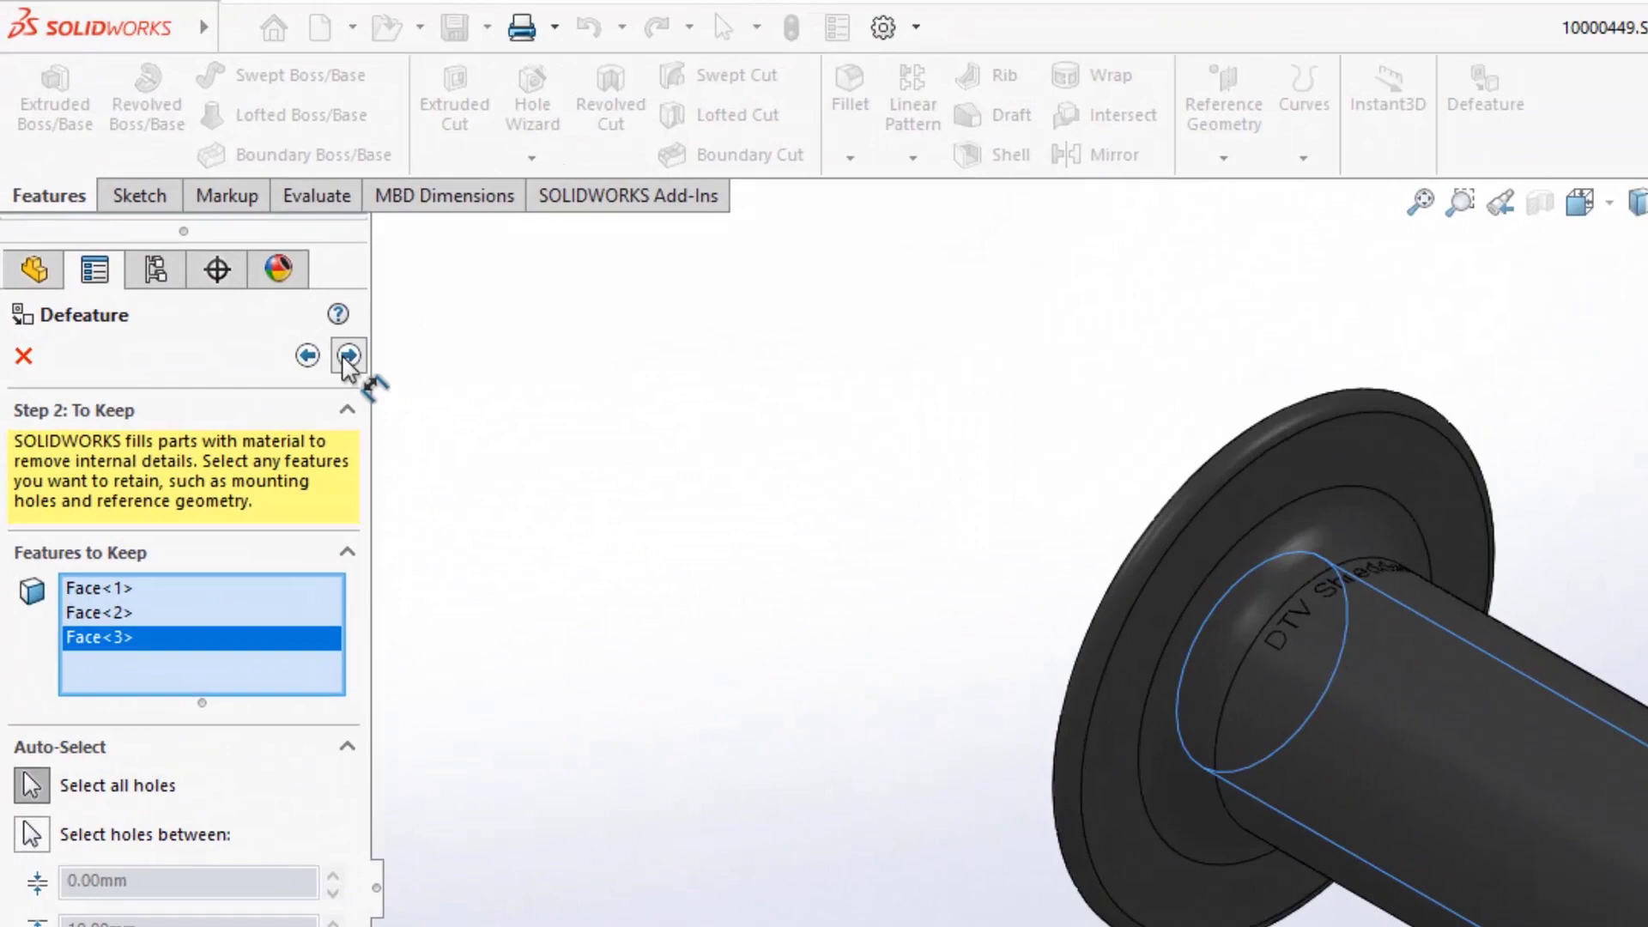
pyautogui.click(195, 200)
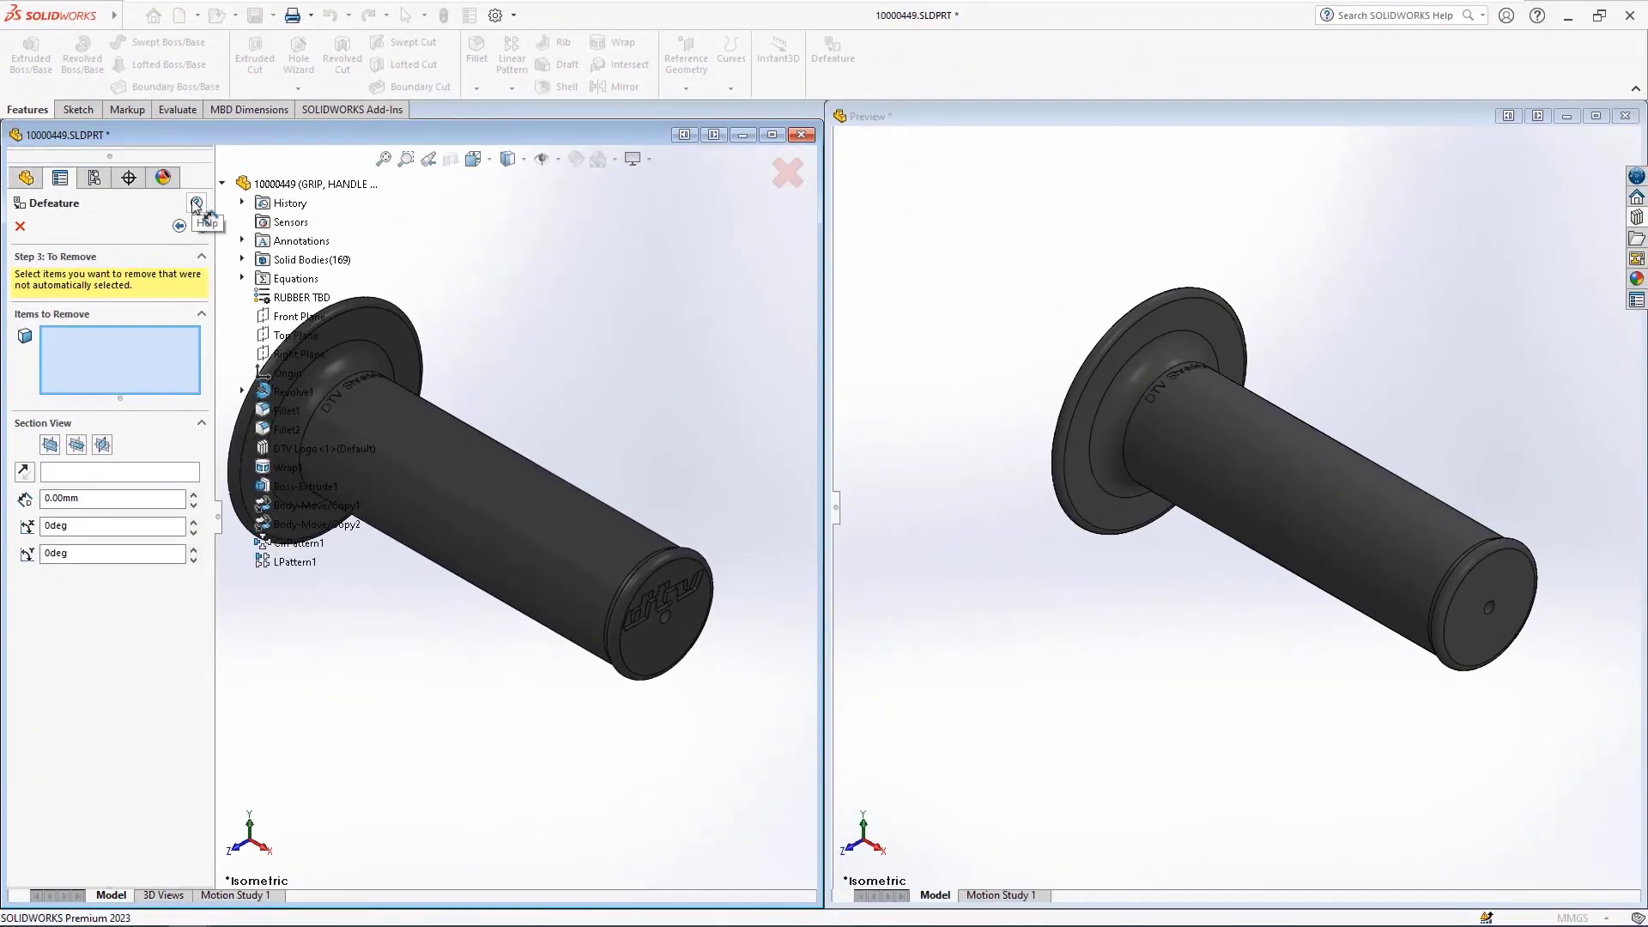
pyautogui.click(196, 205)
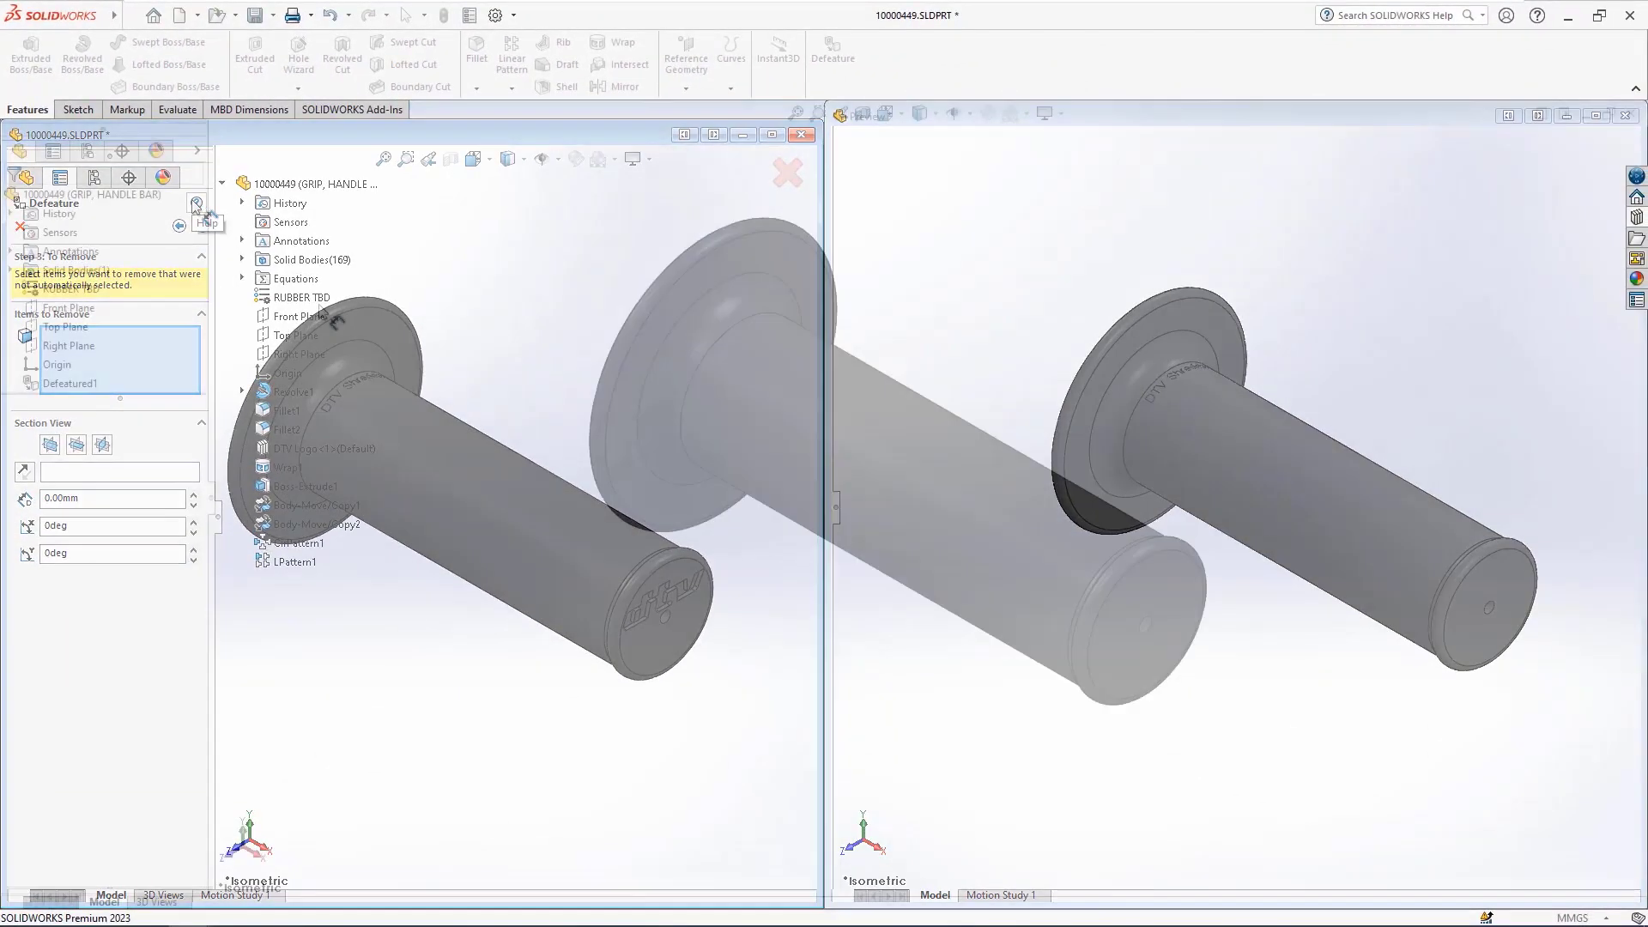
# Step: Reveal the new Default_defeature configuration and pick the Default configuration
pyautogui.click(88, 152)
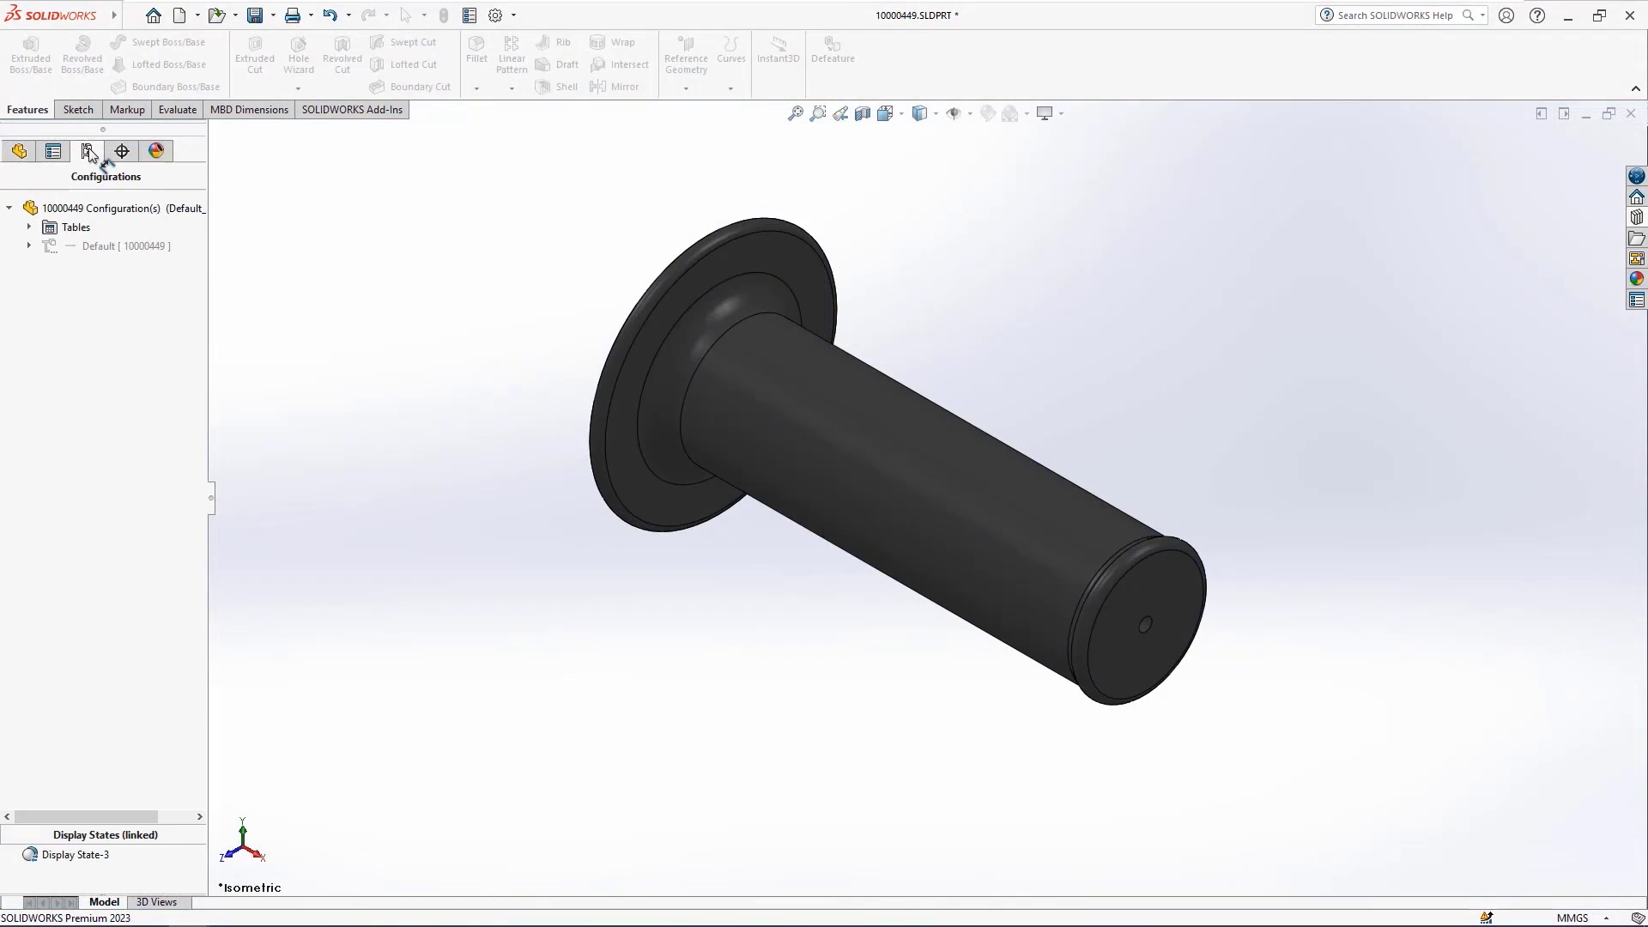
pyautogui.click(30, 246)
pyautogui.click(102, 247)
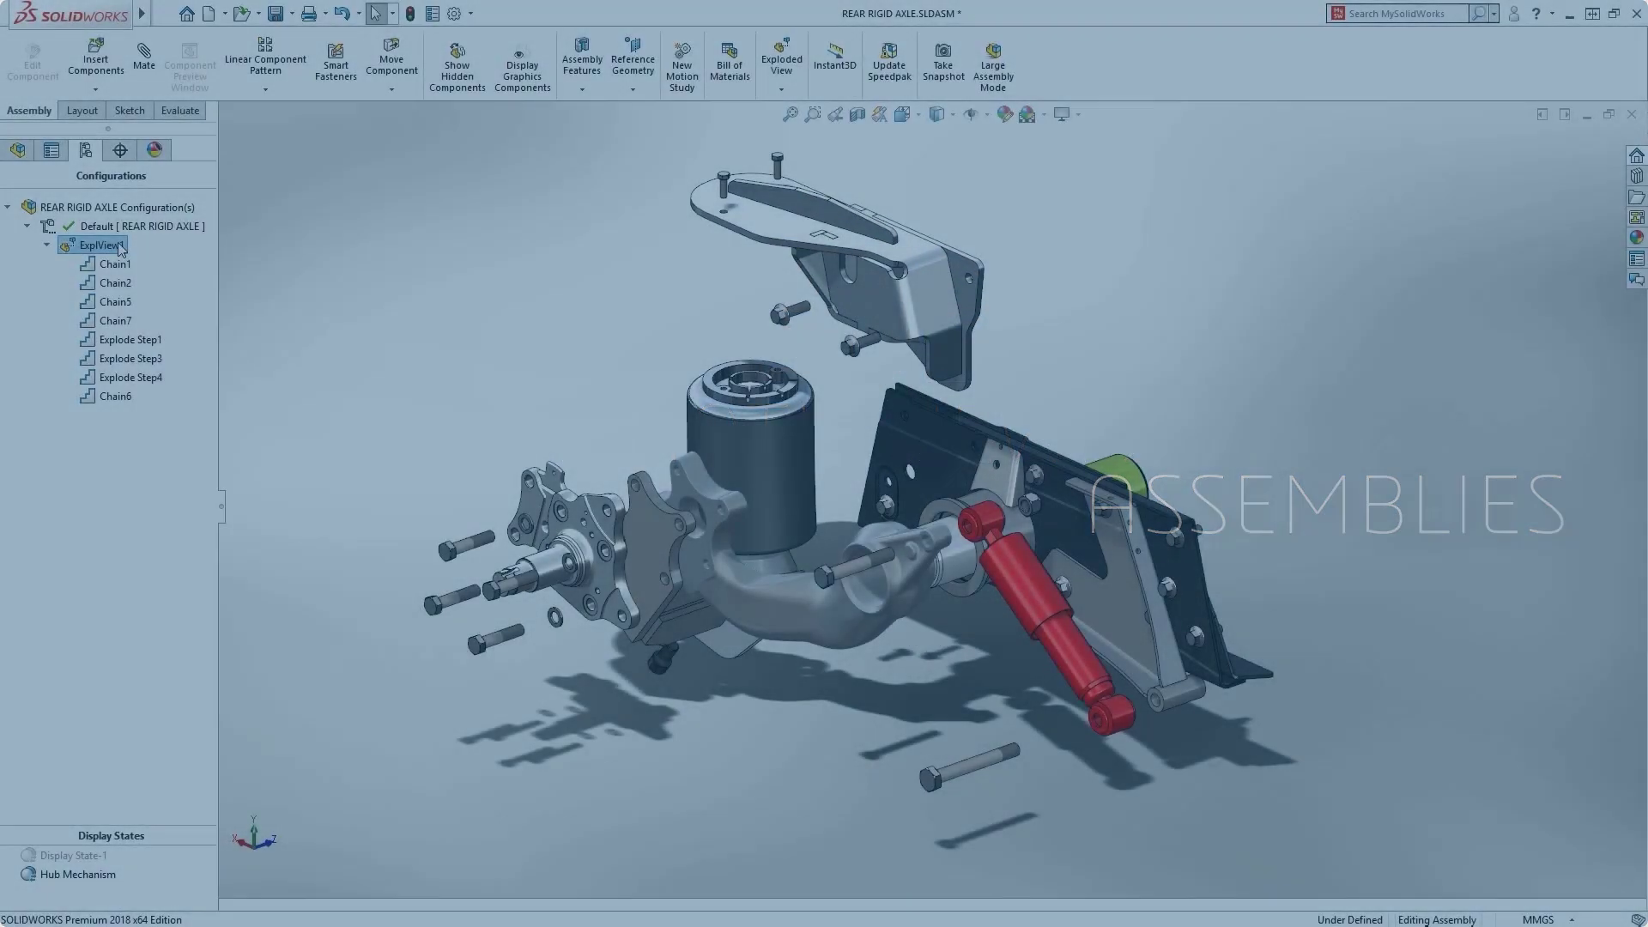
# Step: Generate Smart Explode Lines for the axle's exploded view, then orbit to inspect them
pyautogui.rightClick(119, 244)
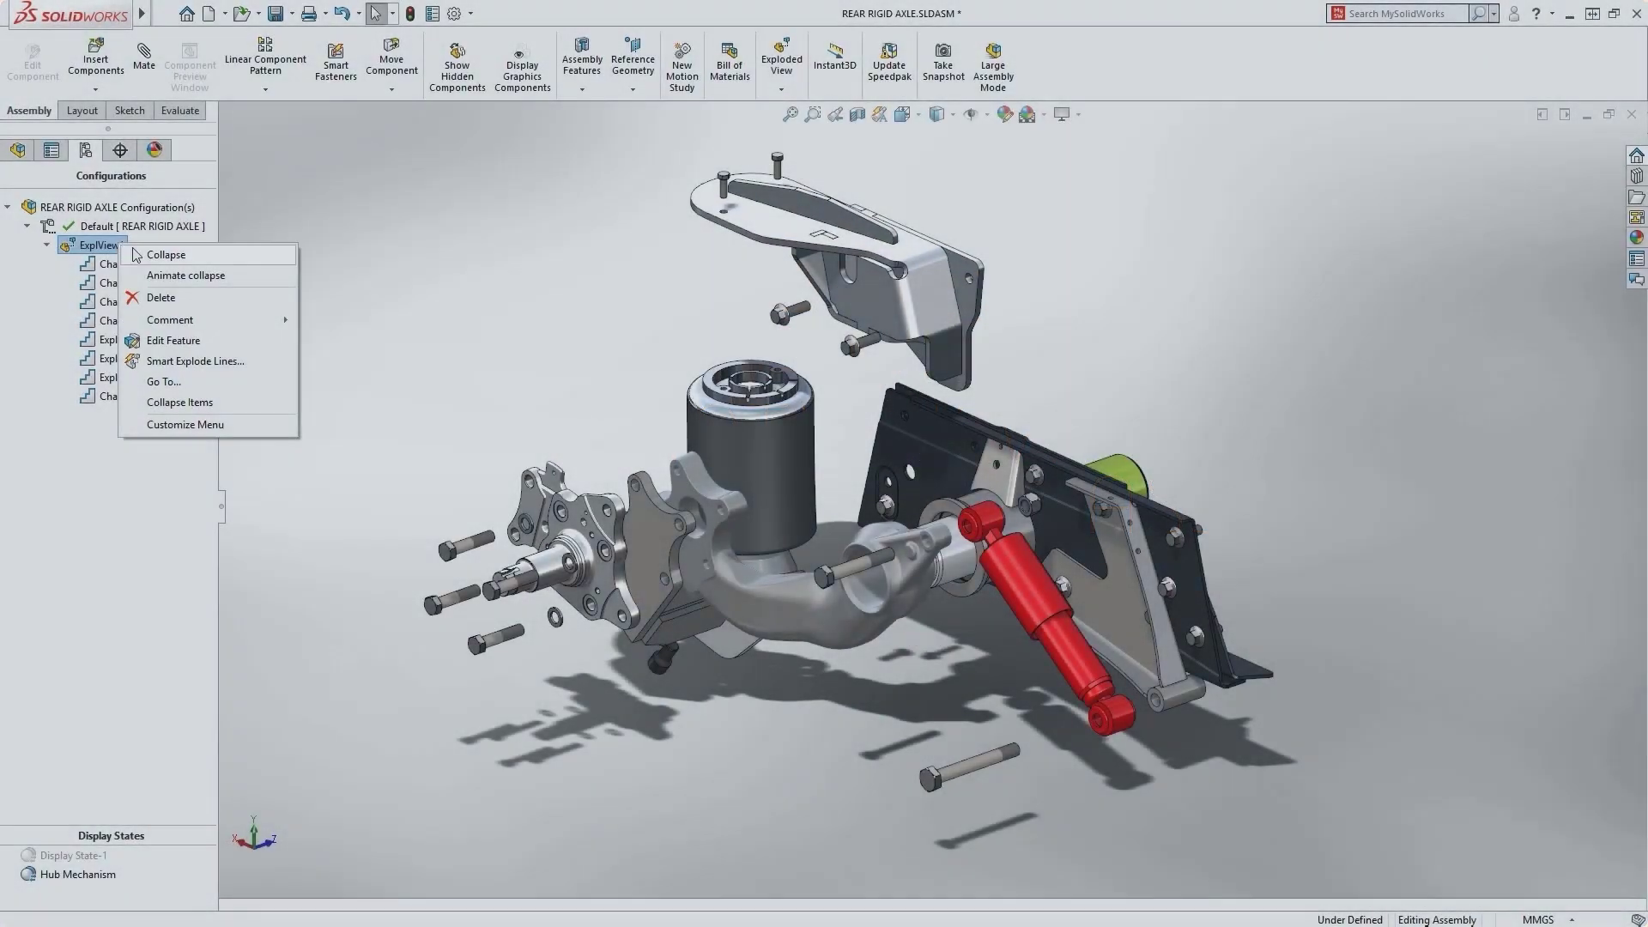
pyautogui.click(194, 360)
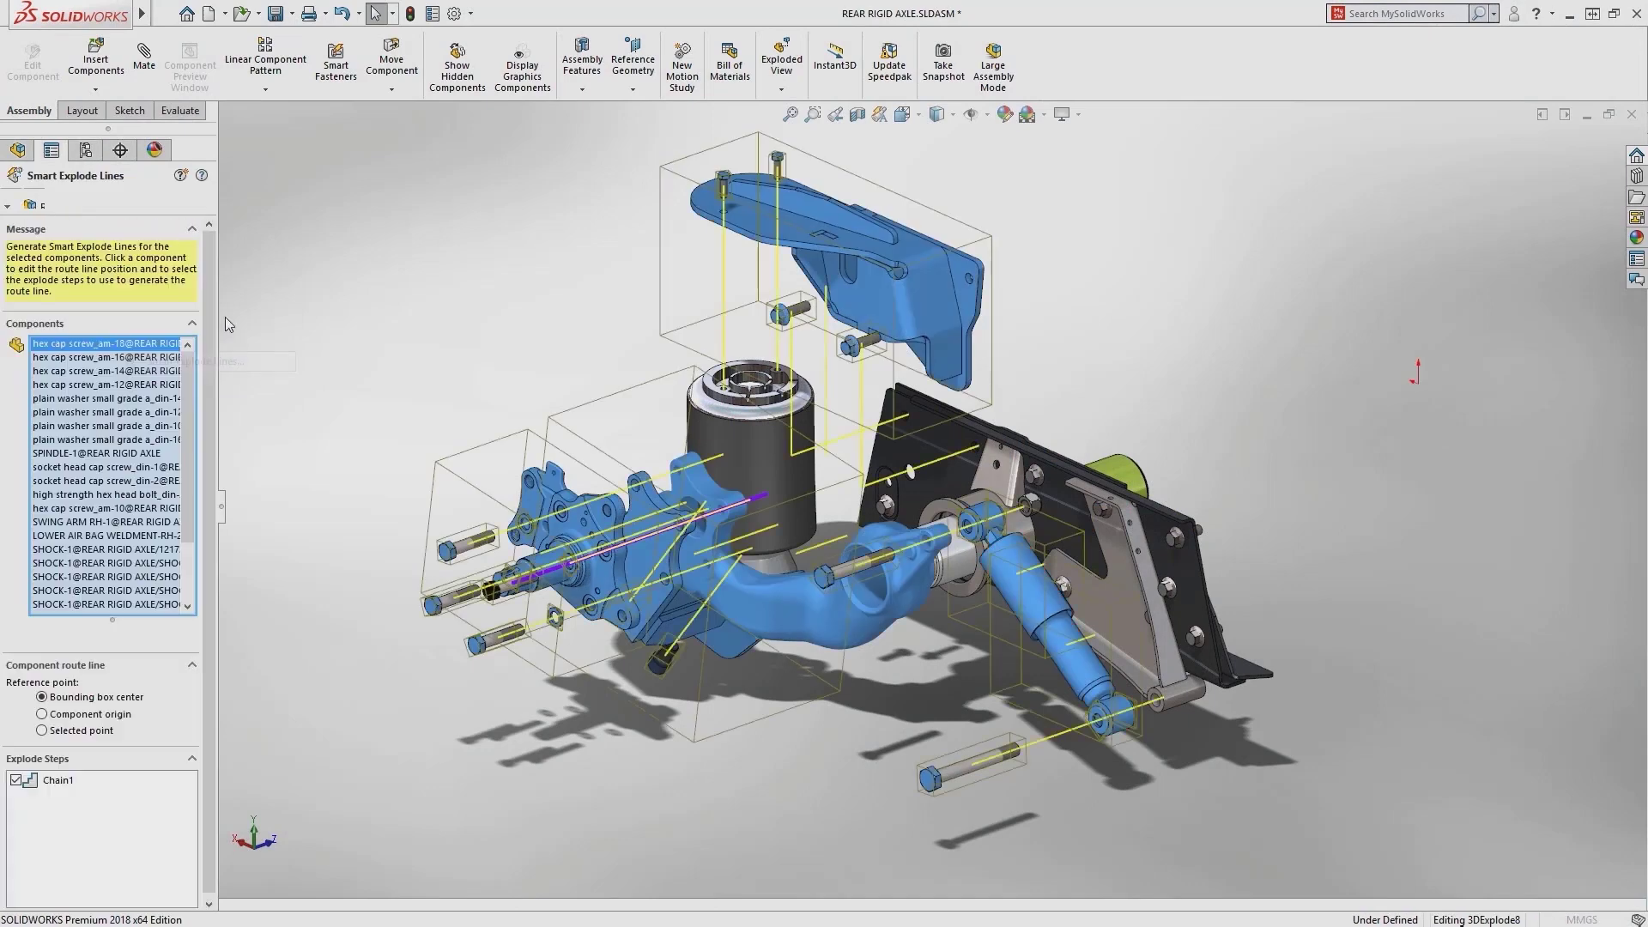
pyautogui.click(260, 287)
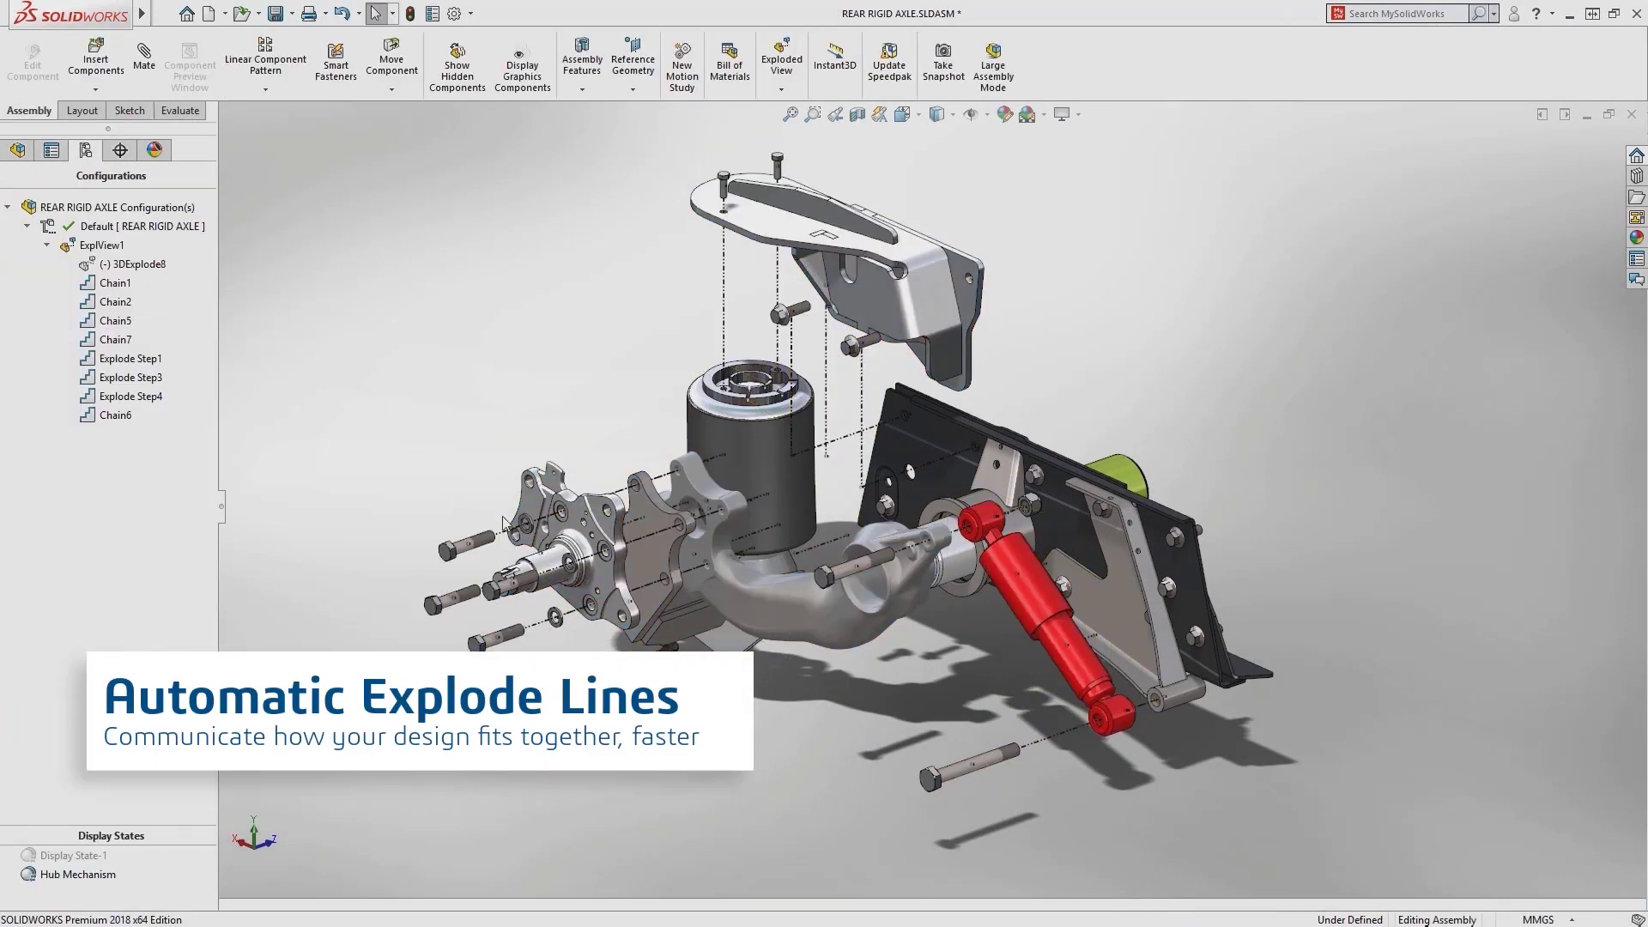
pyautogui.moveTo(735, 607); pyautogui.dragTo(1148, 437, button='middle')
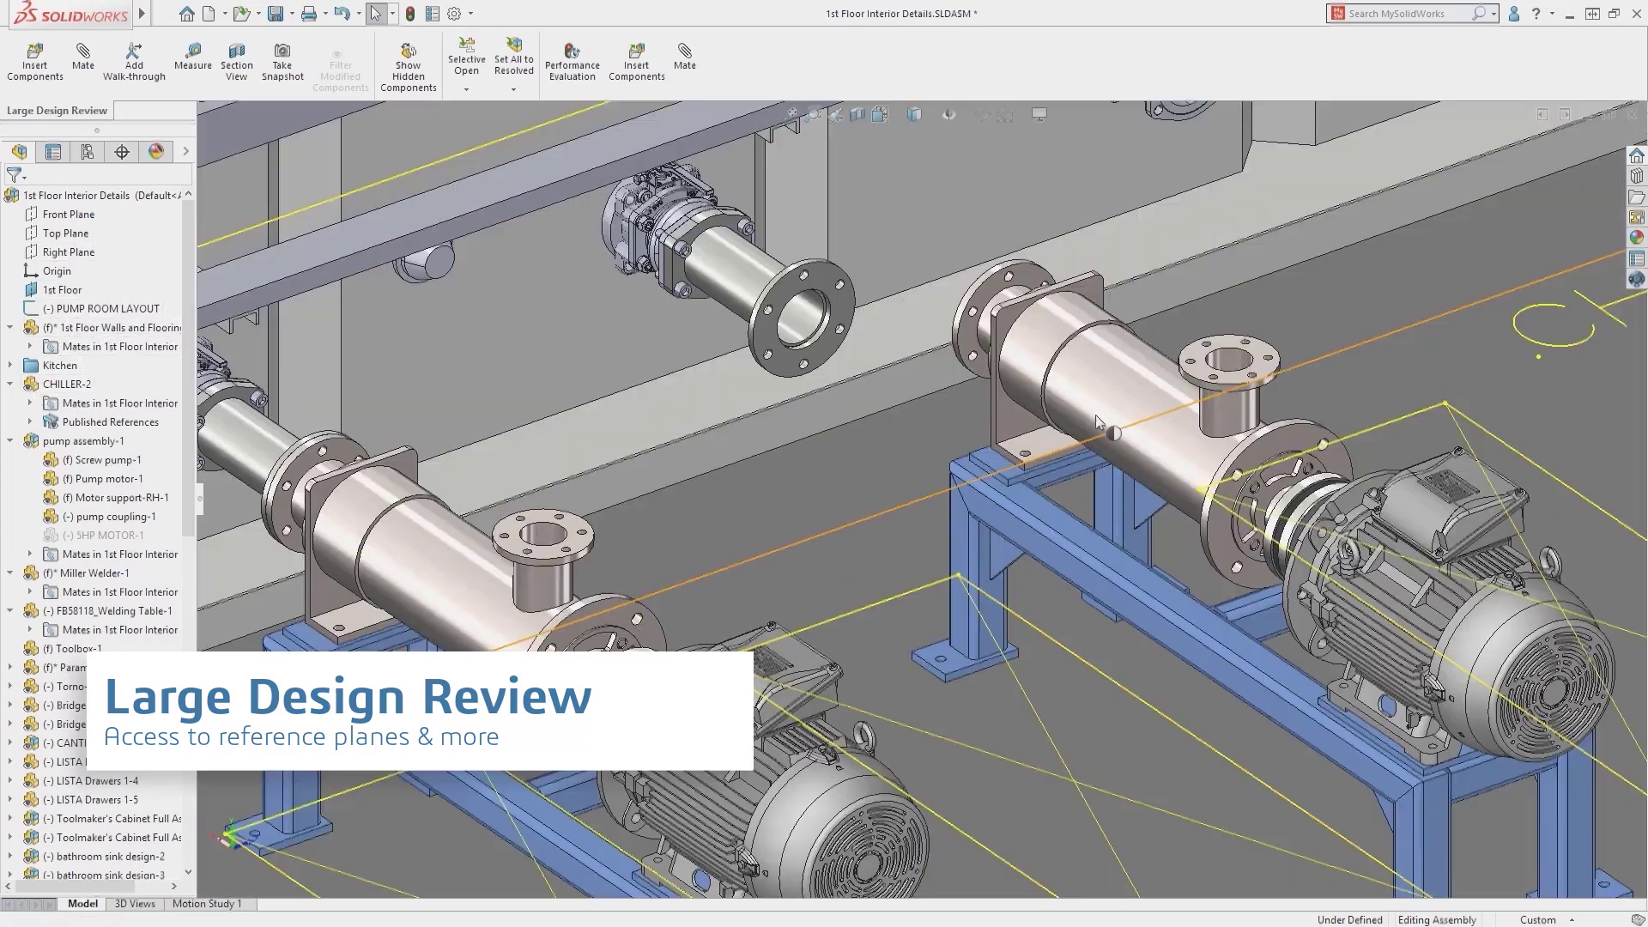
# Step: Mate the right pump to the chiller pipe, making their flanges concentric via Quick Mates
pyautogui.click(1095, 415)
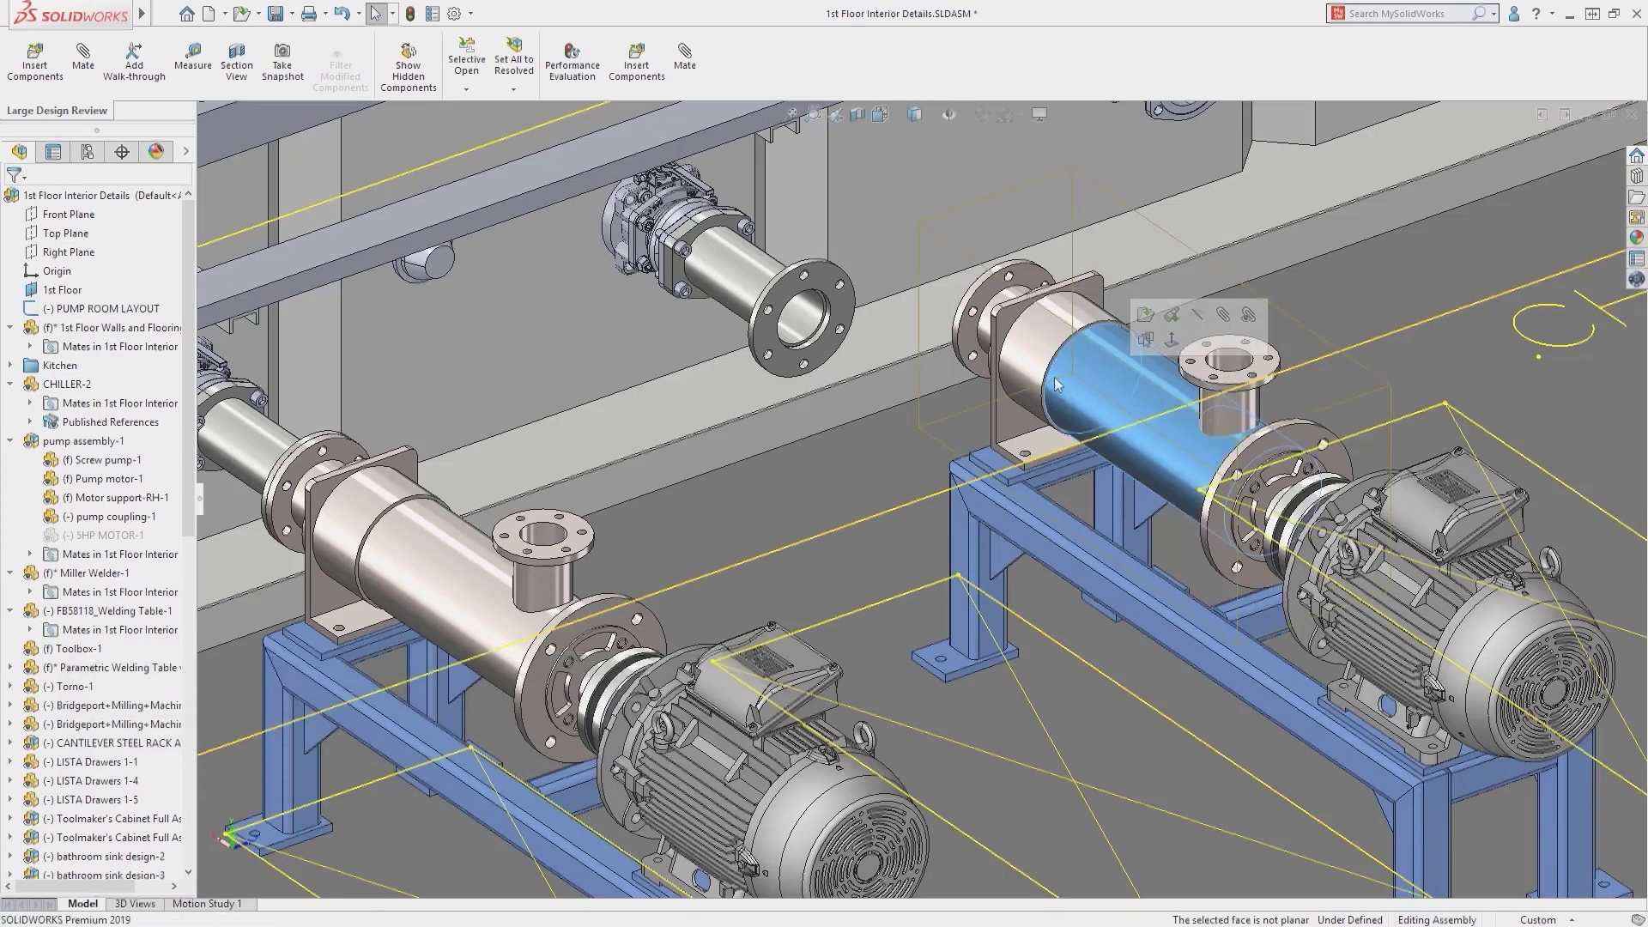
pyautogui.keyDown('ctrl'); pyautogui.click(748, 275); pyautogui.keyUp('ctrl')
pyautogui.click(853, 250)
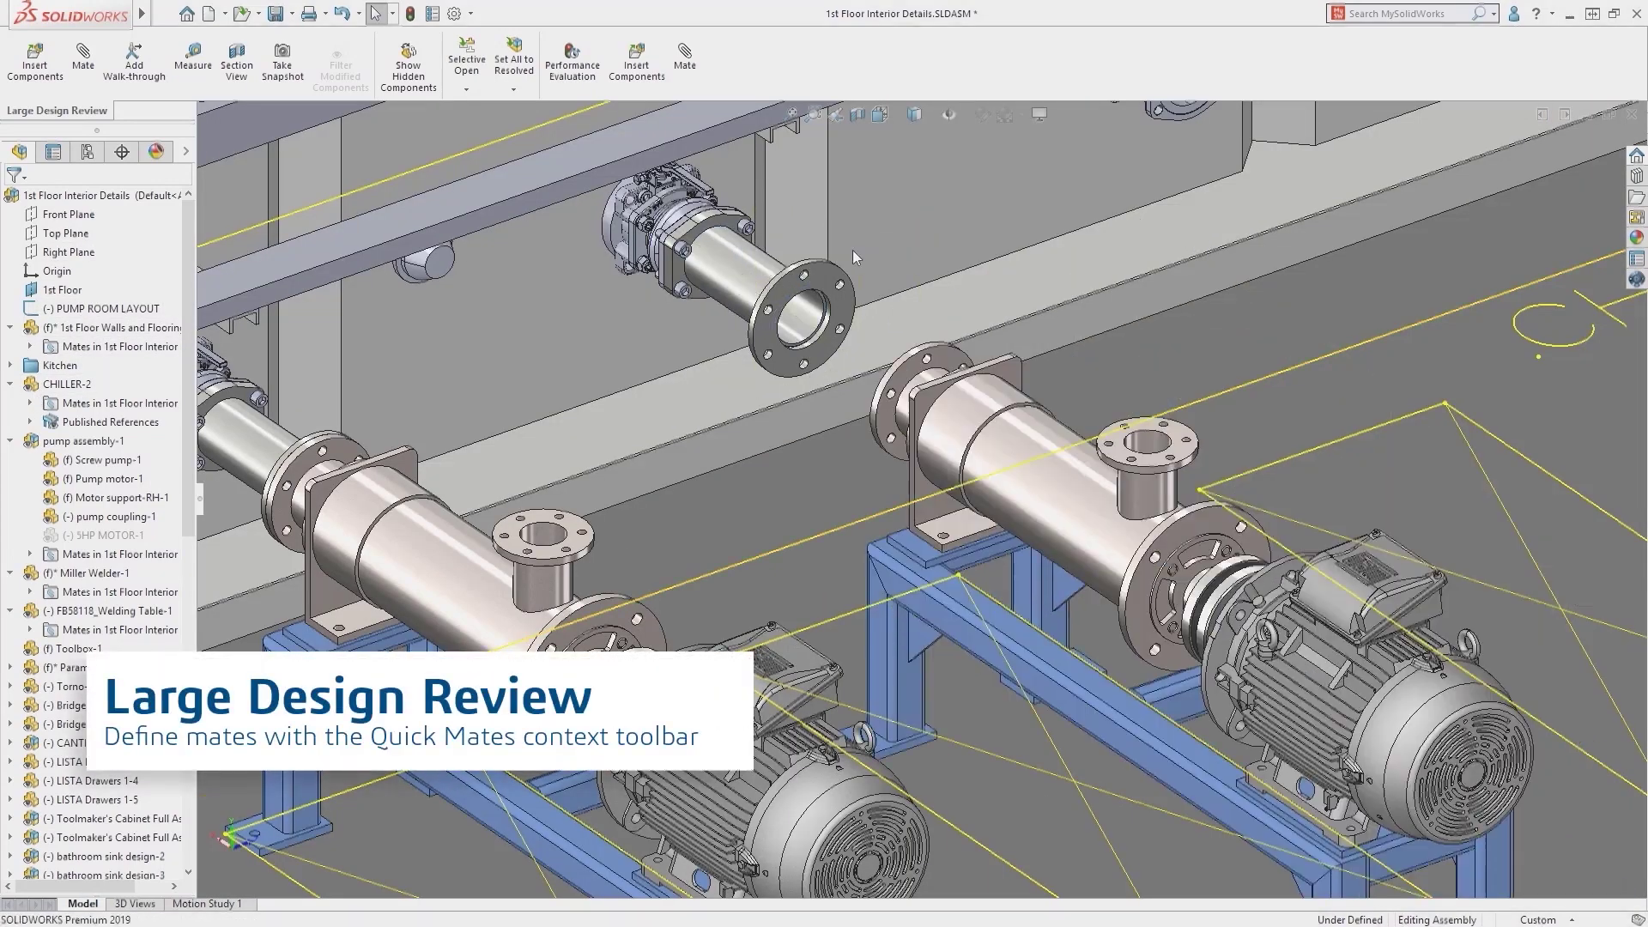
pyautogui.click(826, 271)
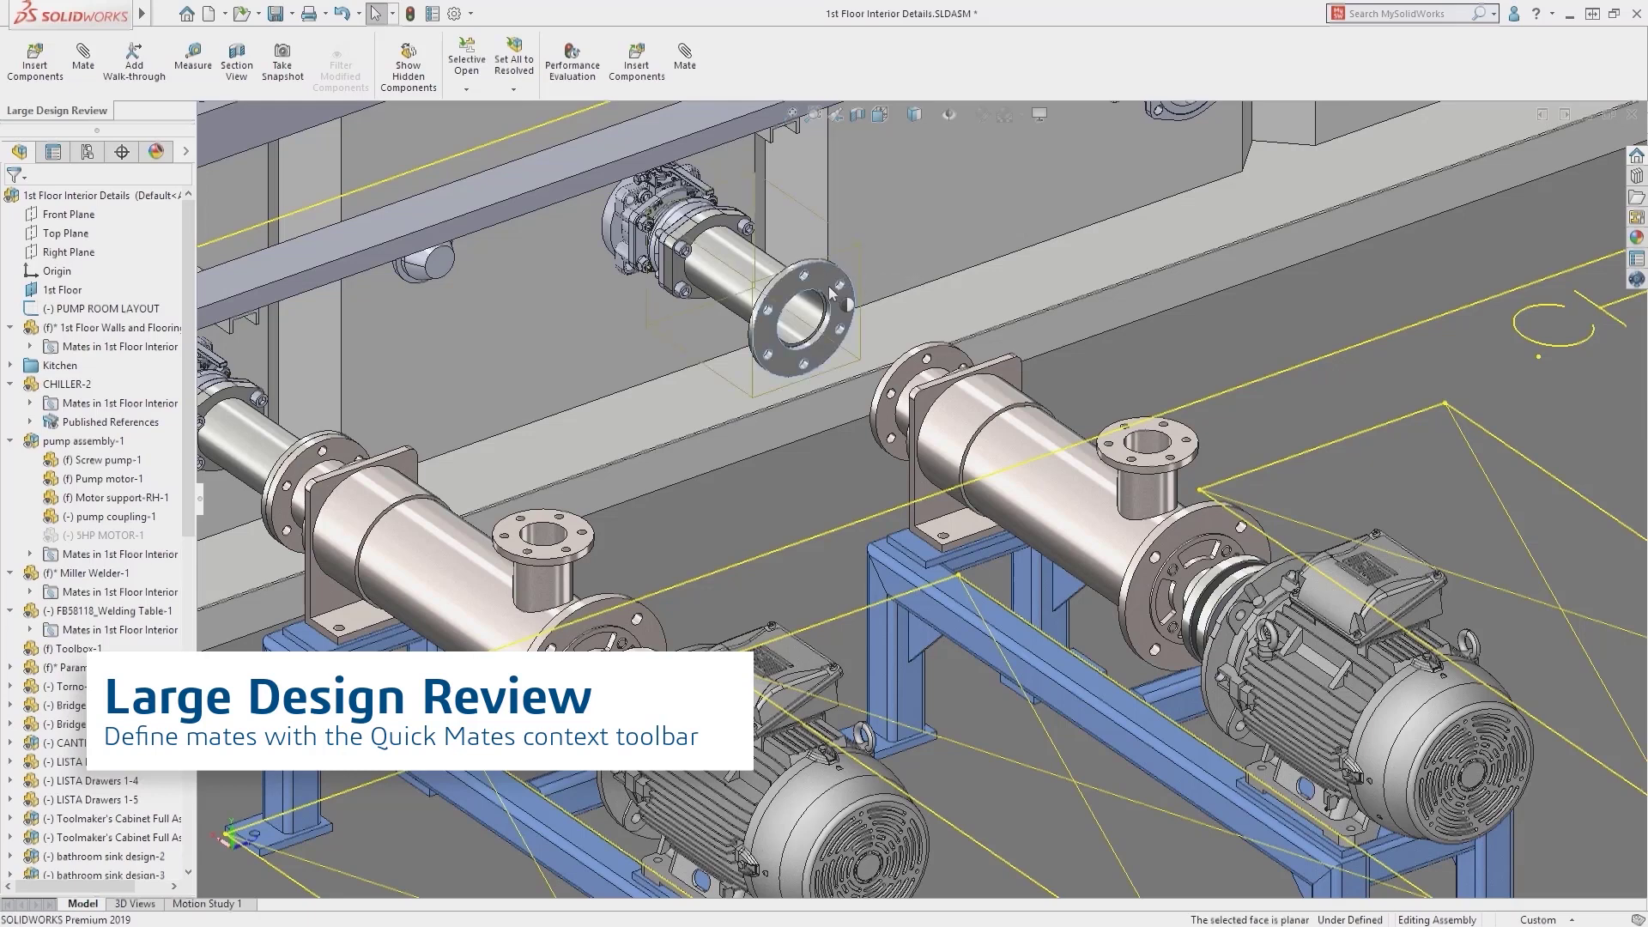
pyautogui.keyDown('ctrl'); pyautogui.click(916, 355); pyautogui.keyUp('ctrl')
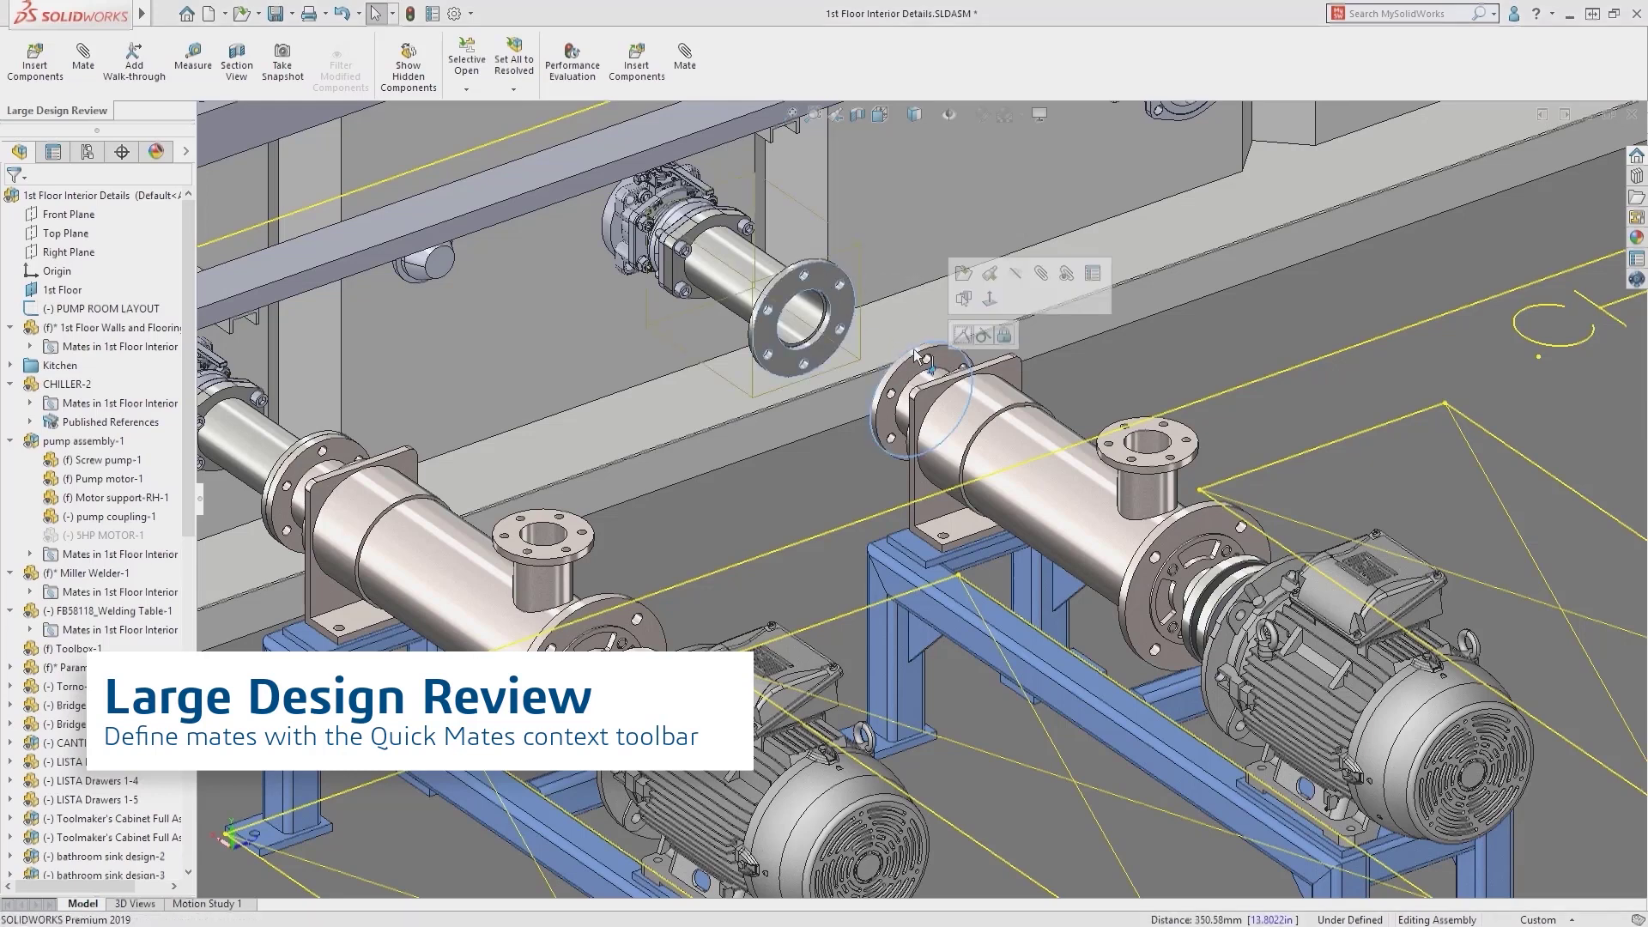
pyautogui.click(961, 334)
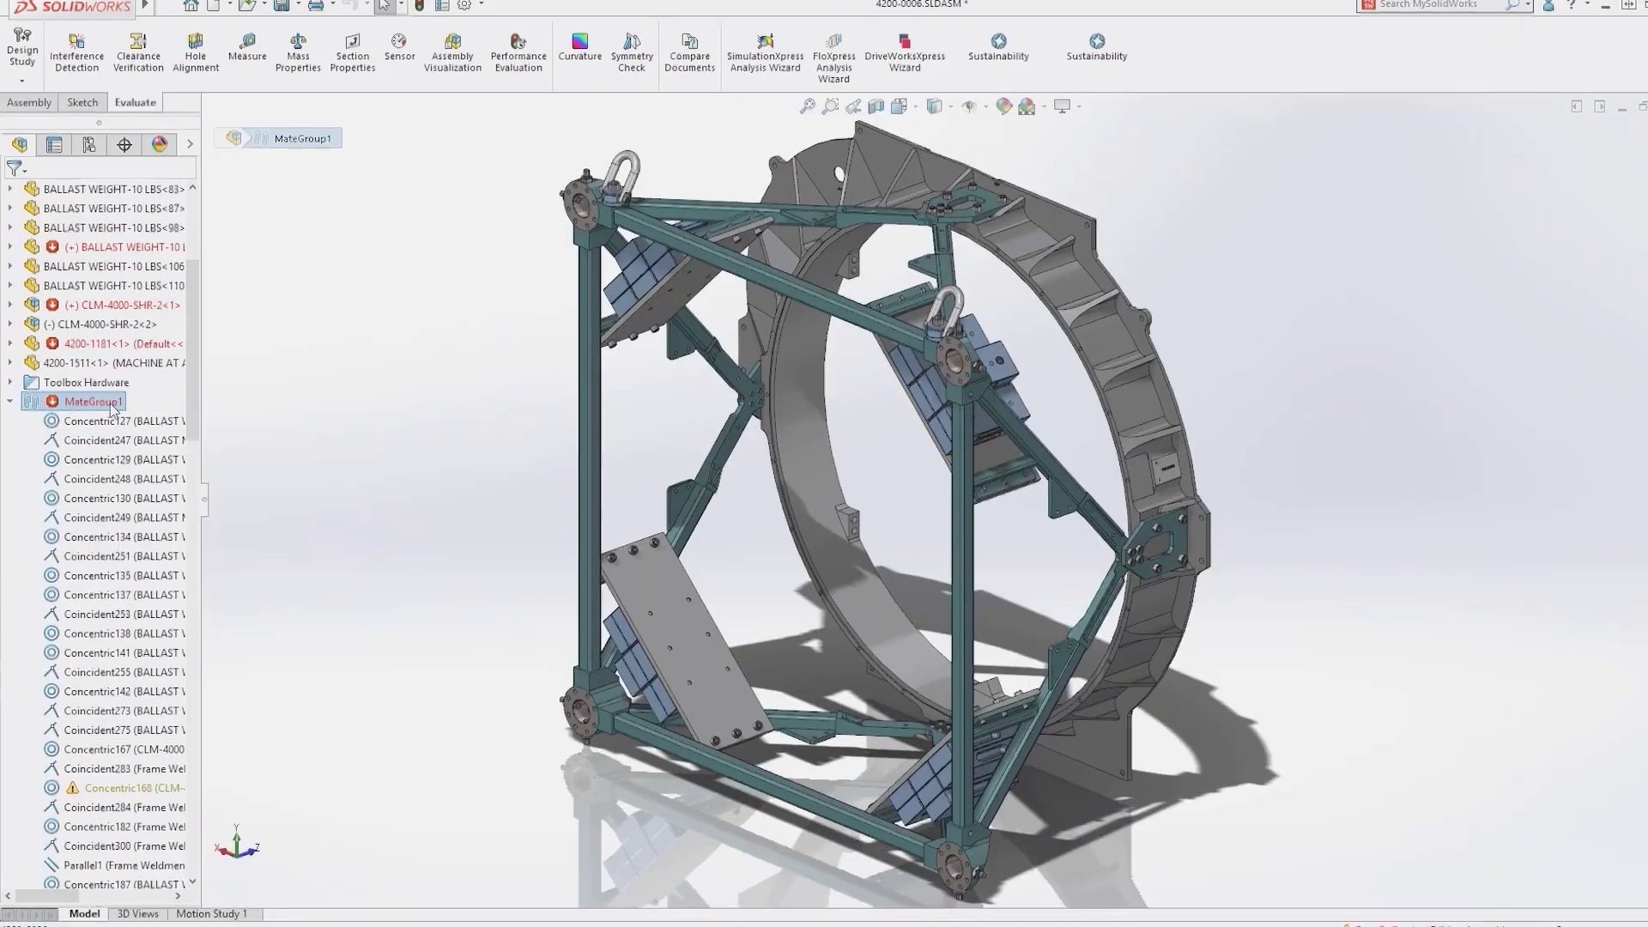
# Step: Group MateGroup1's mates by status and lock rotation on all its concentric mates
pyautogui.rightClick(107, 404)
pyautogui.moveTo(252, 551)
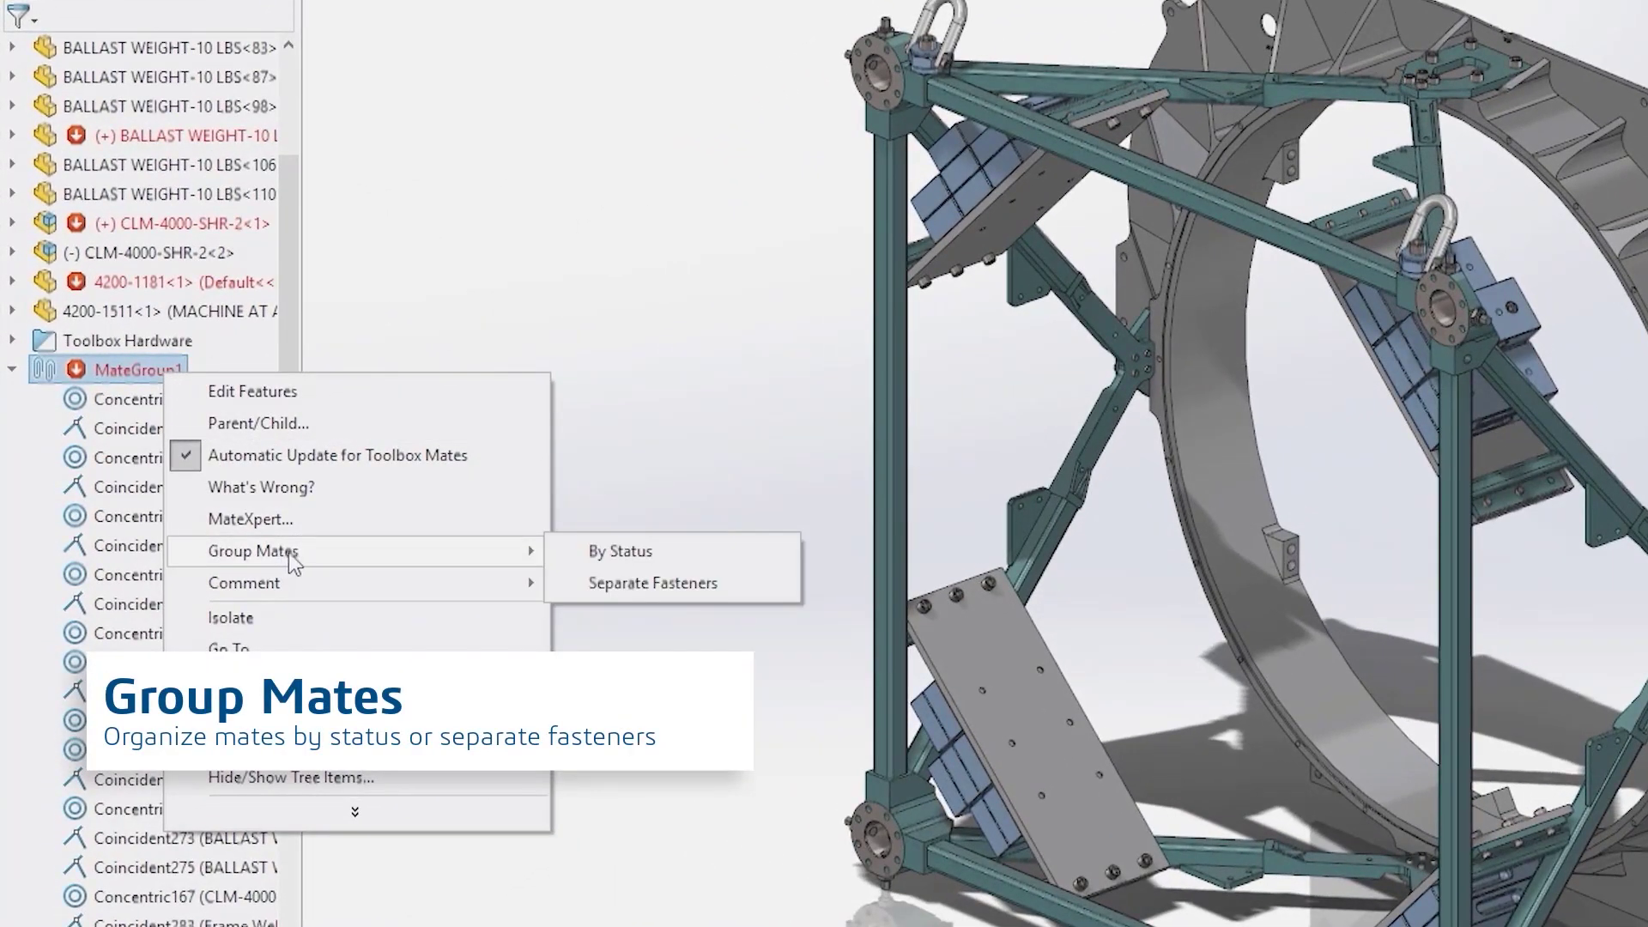
pyautogui.click(601, 557)
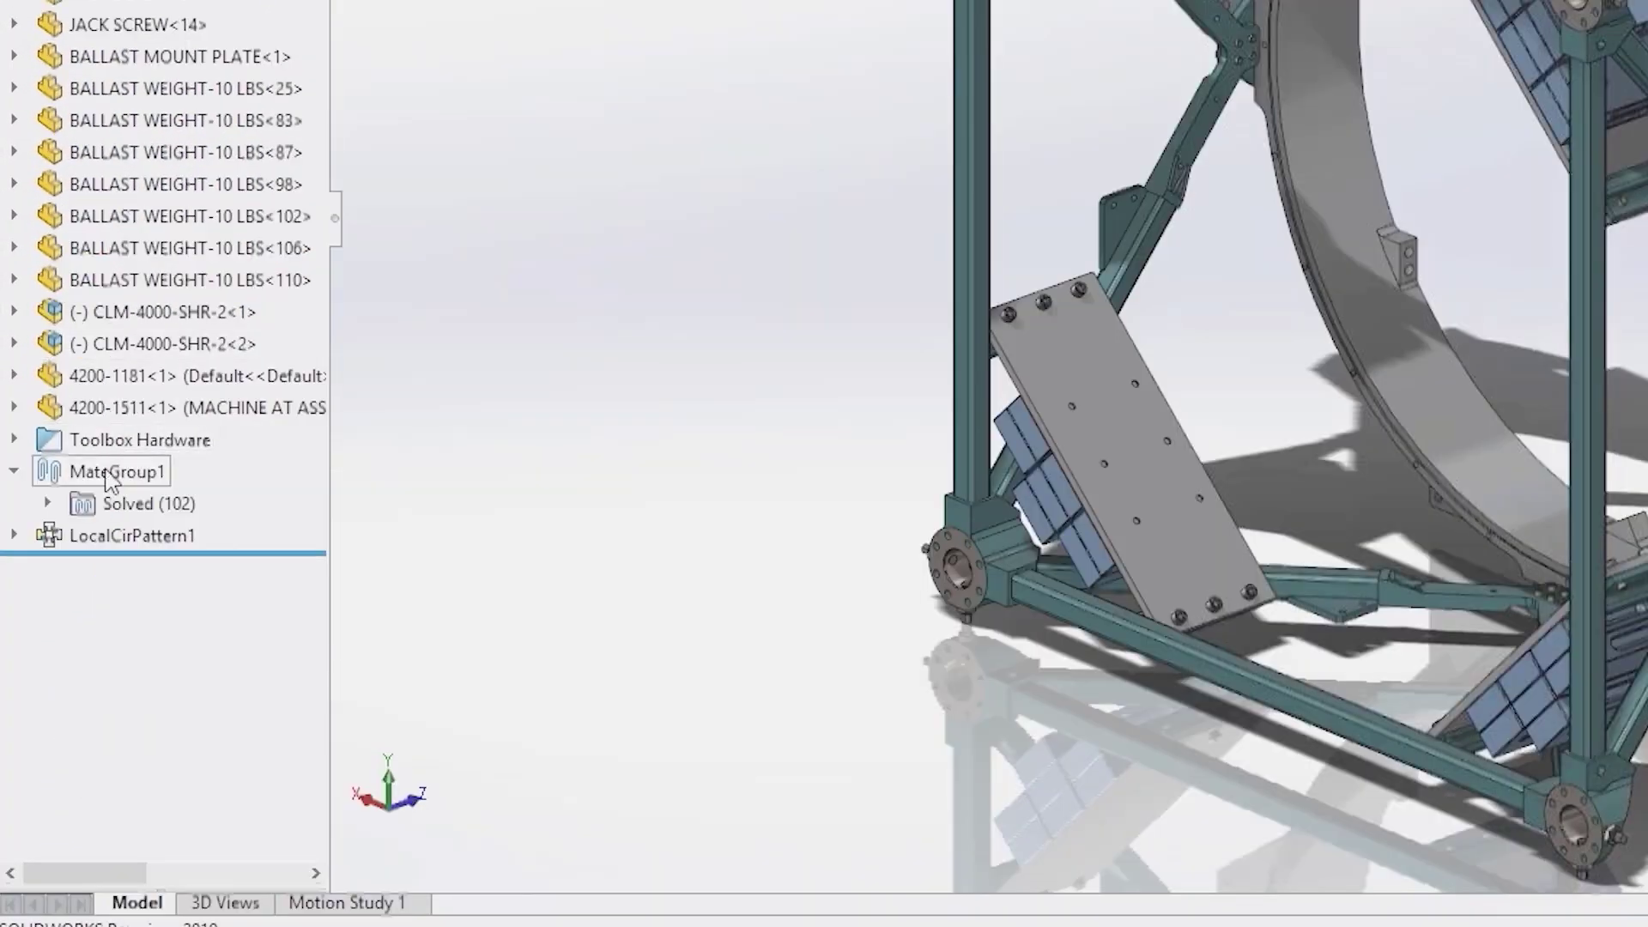
pyautogui.rightClick(106, 472)
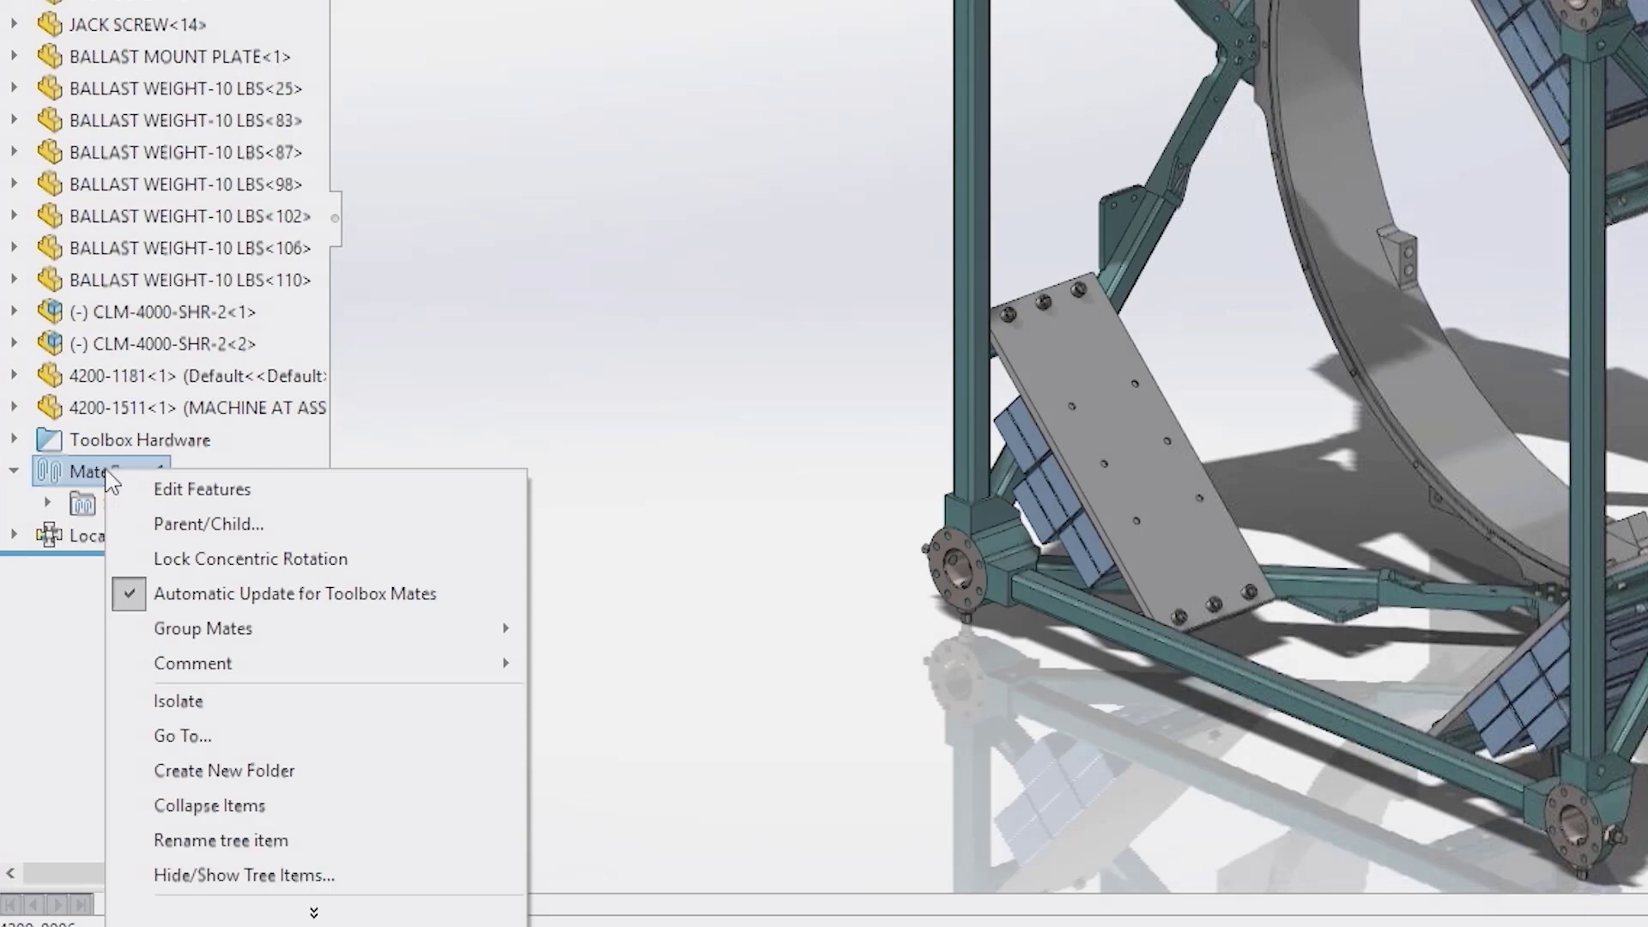
pyautogui.click(205, 559)
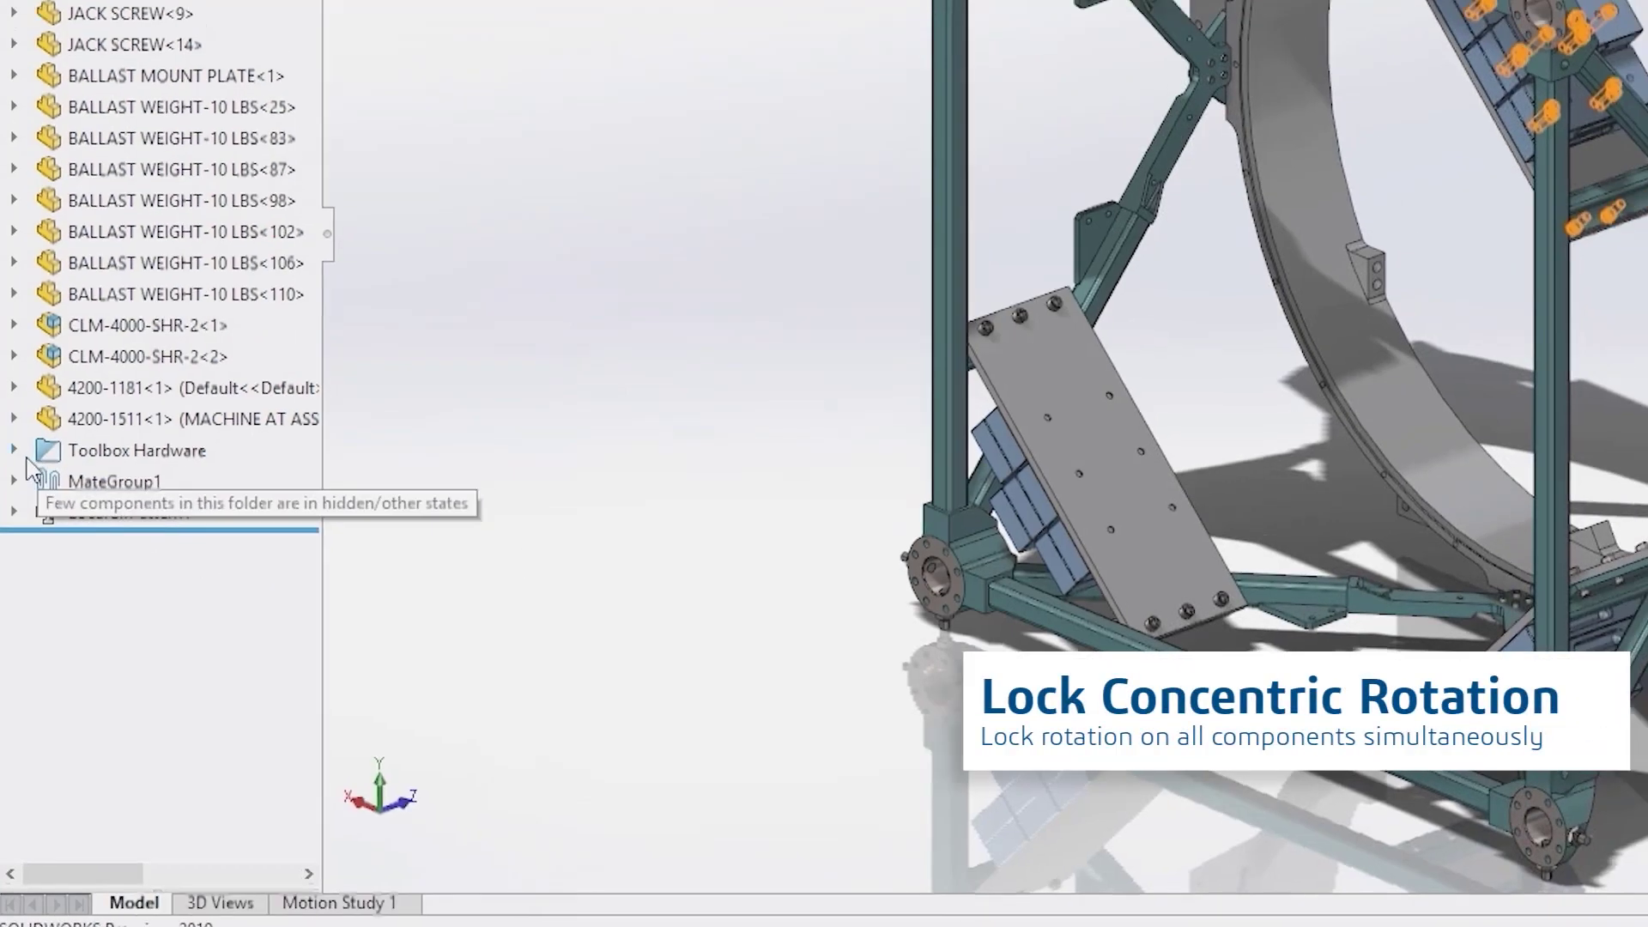
# Step: Inspect the Toolbox Hardware folder, then show the Hole Wizard/Toolbox system options
pyautogui.click(14, 439)
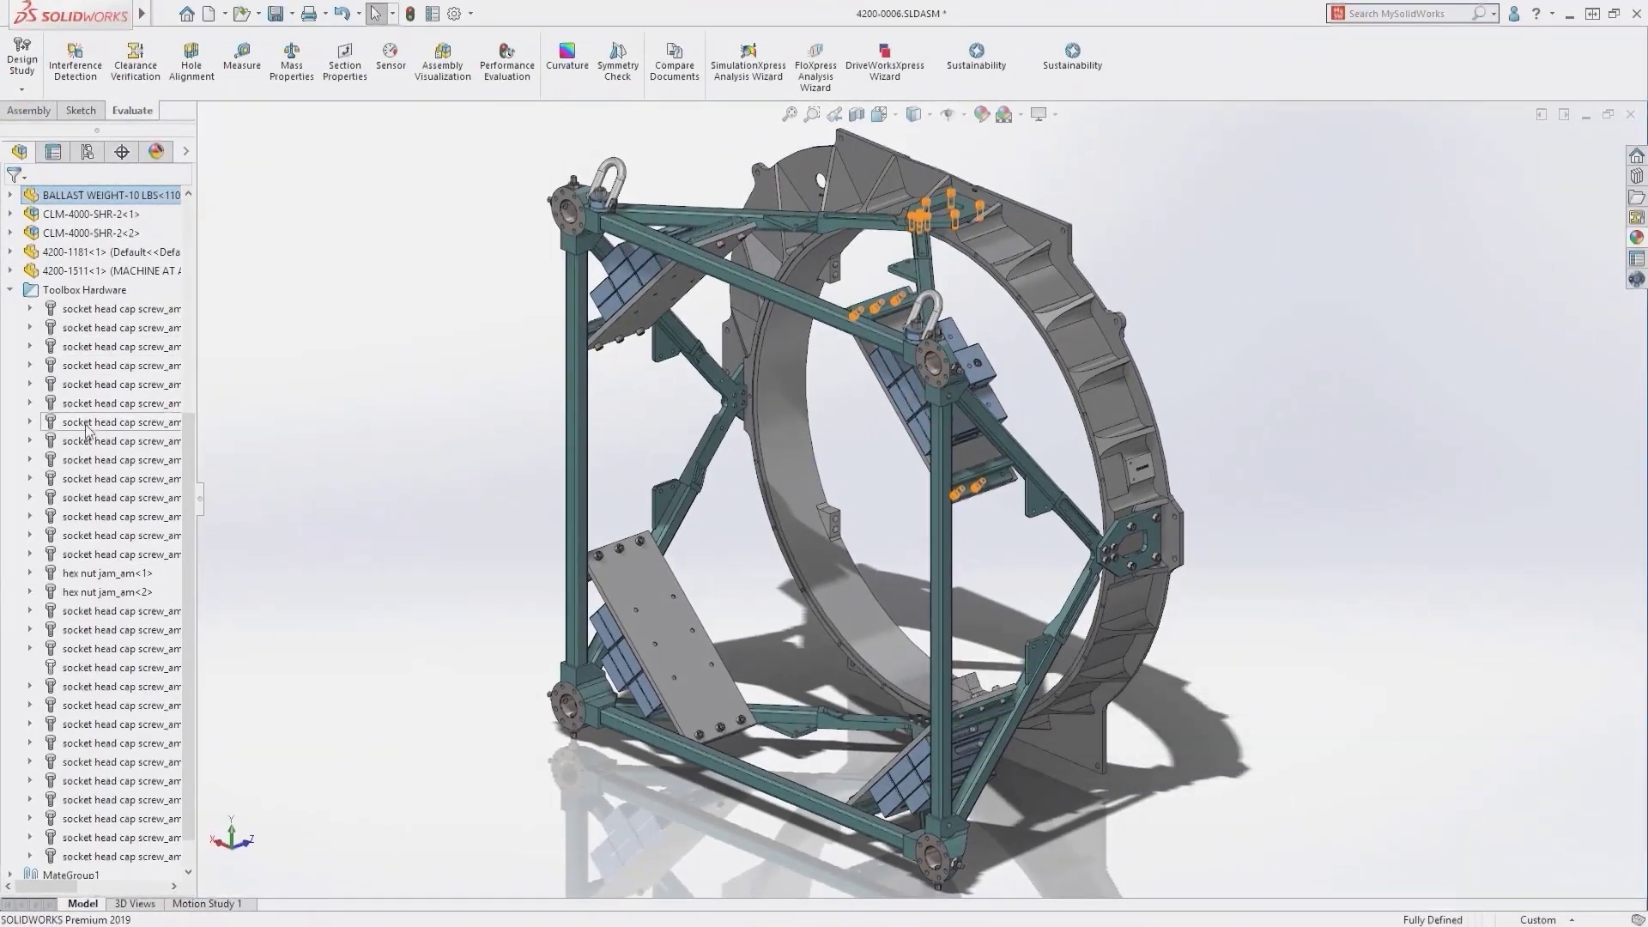
pyautogui.click(12, 292)
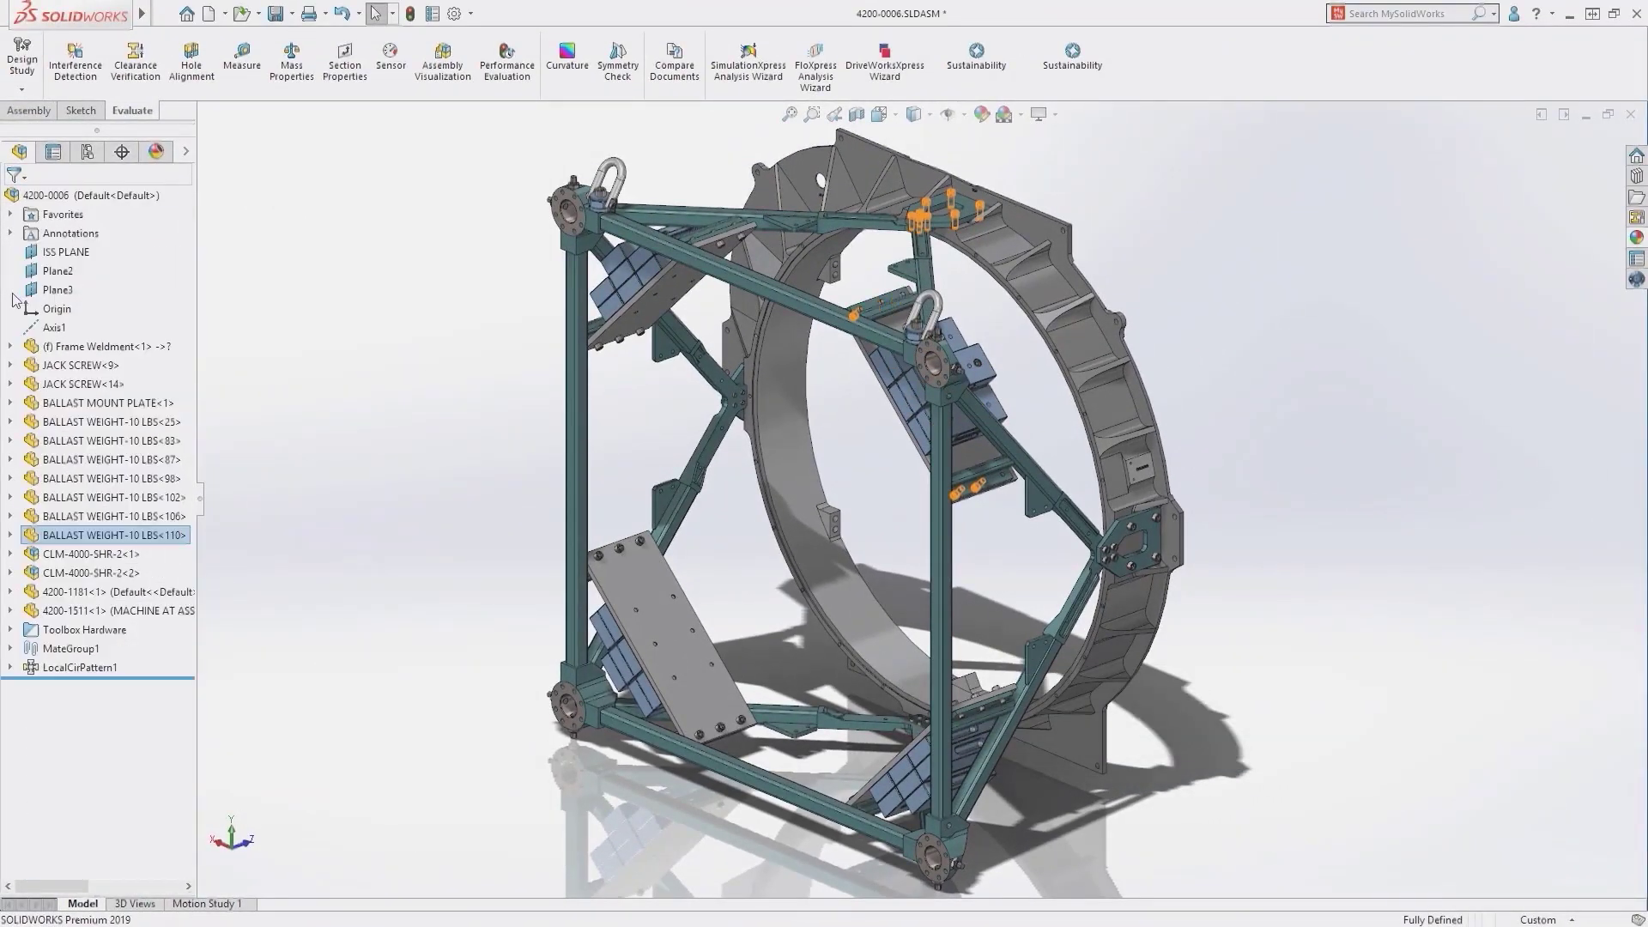
pyautogui.click(453, 14)
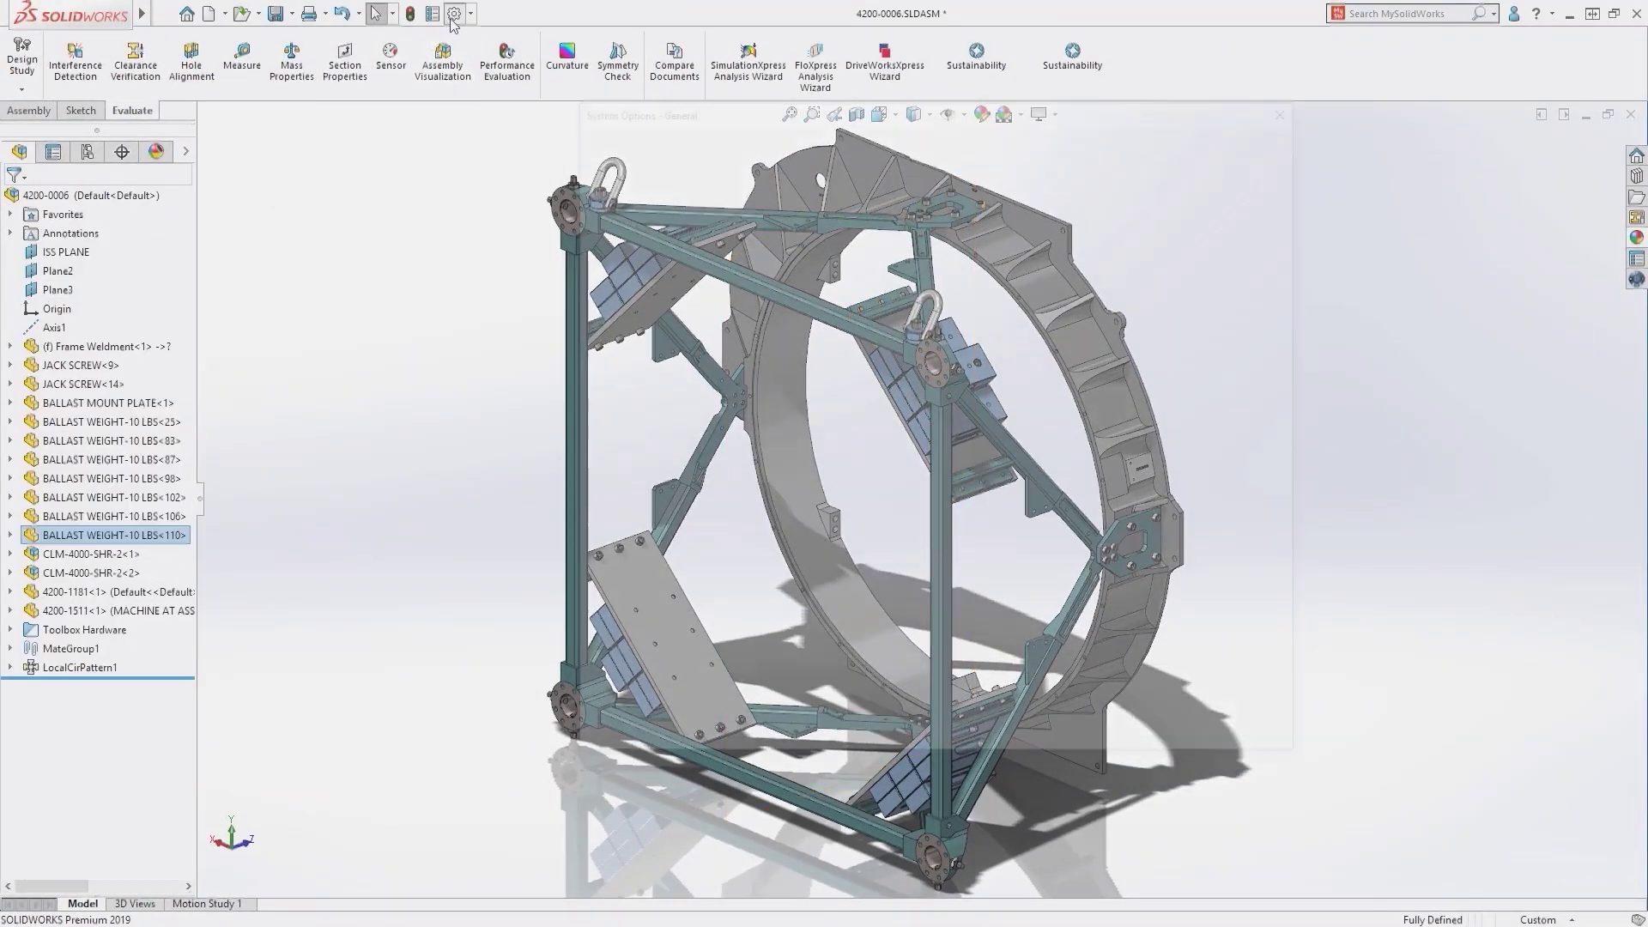
pyautogui.click(613, 486)
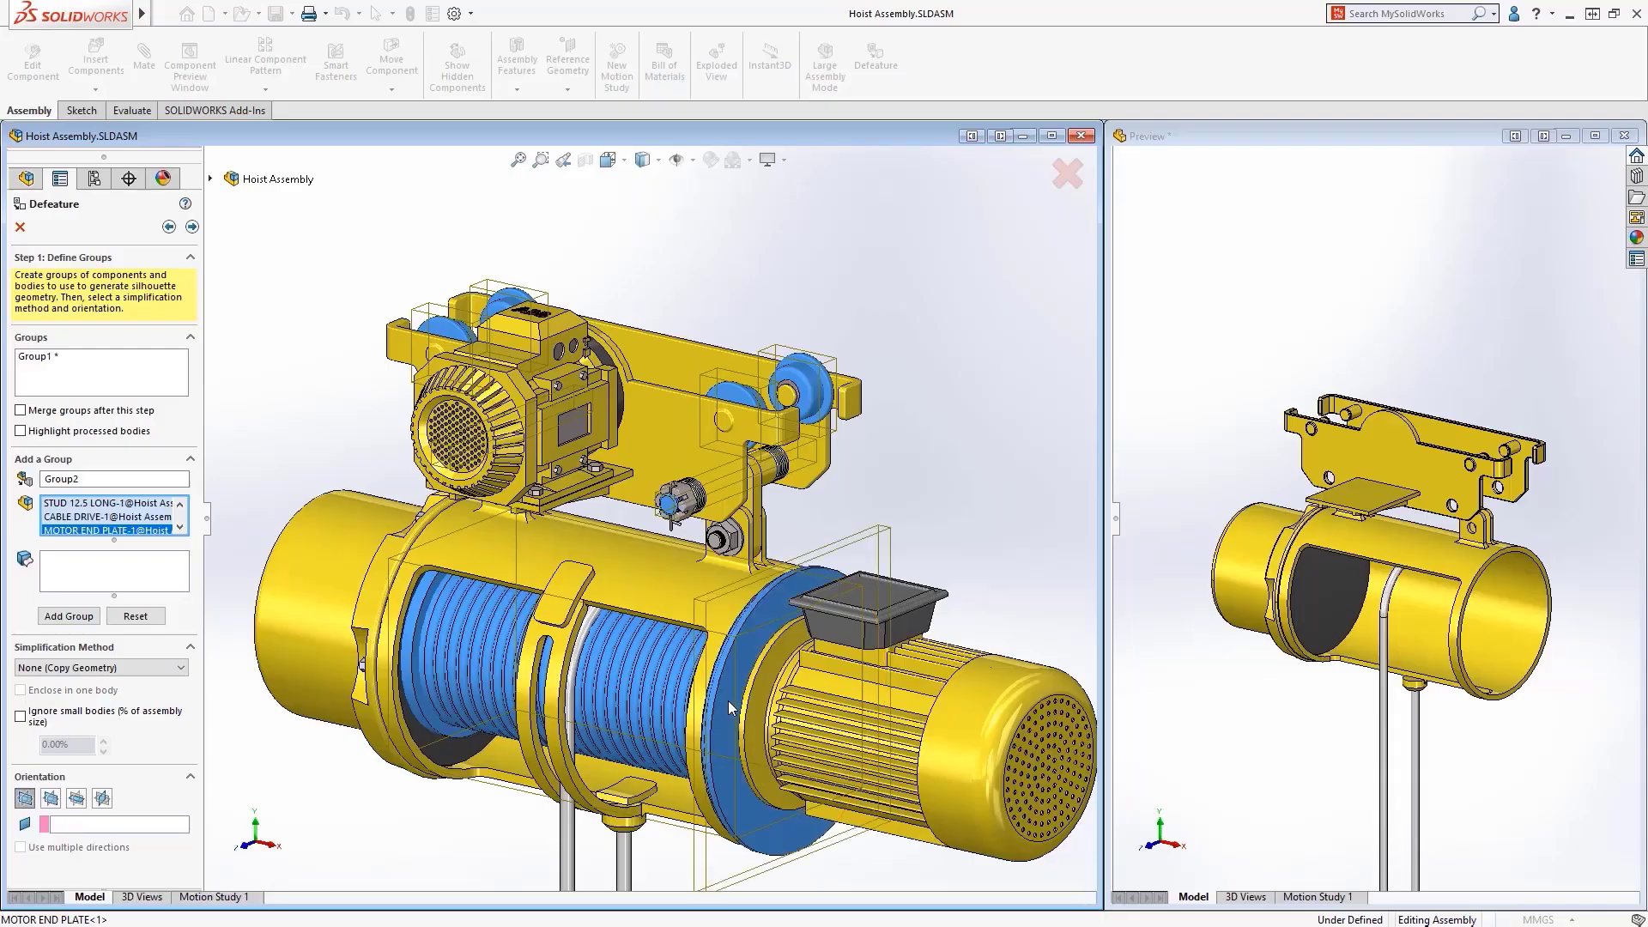
# Step: Define Defeature groups, adding the cable motor body with Cylinder simplification
pyautogui.click(110, 558)
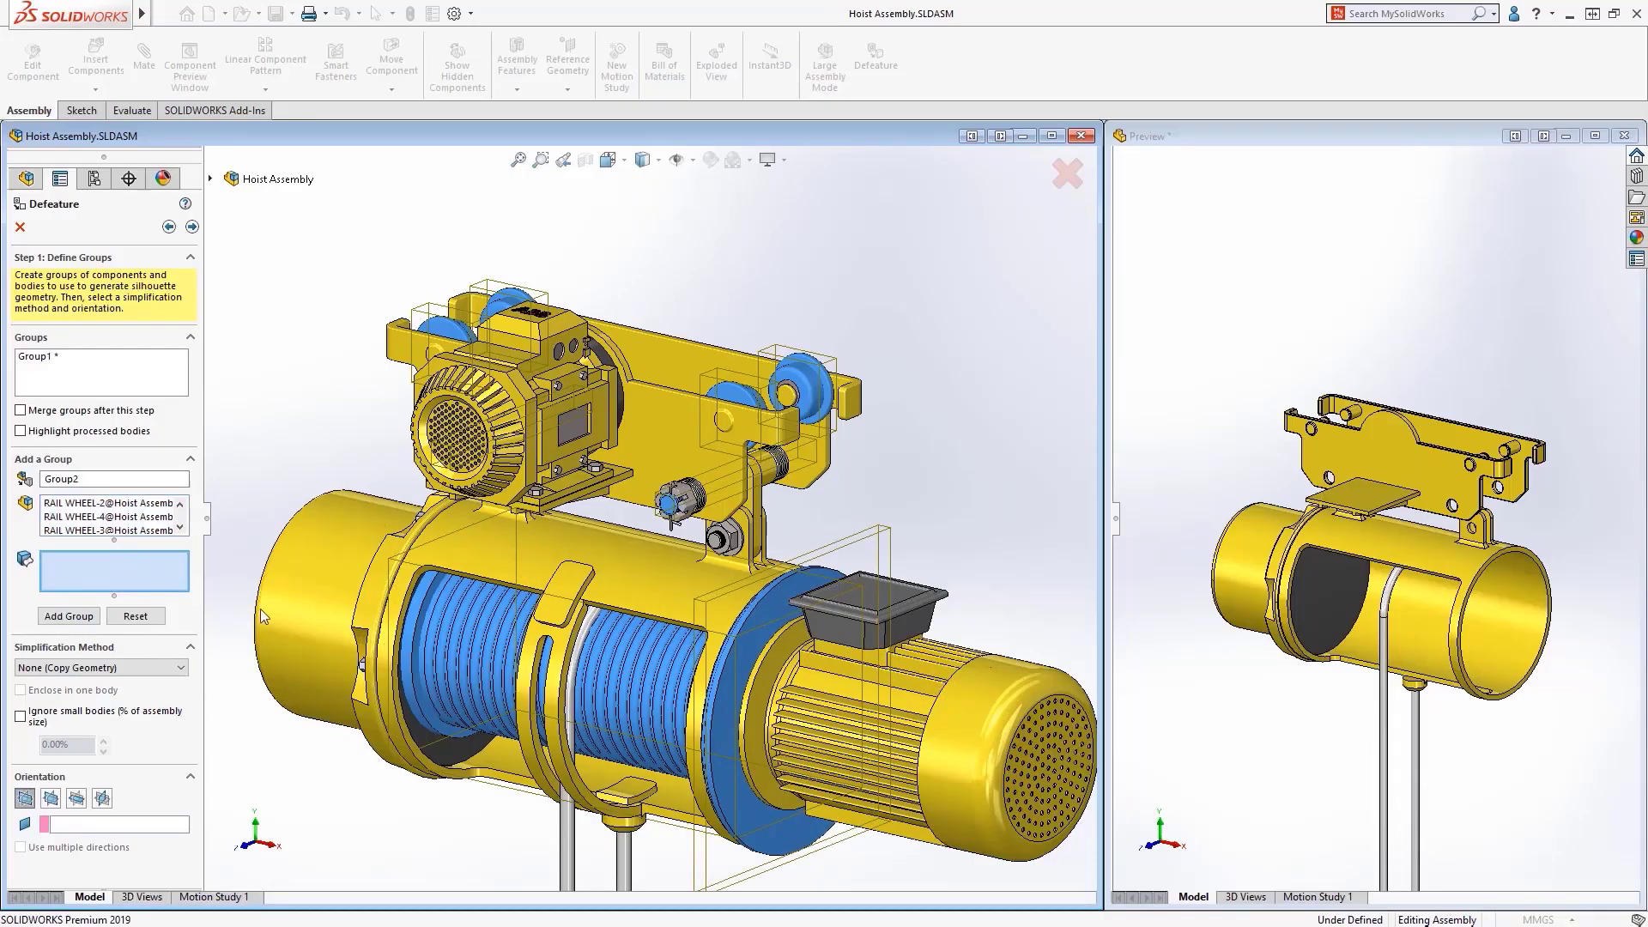
pyautogui.click(843, 731)
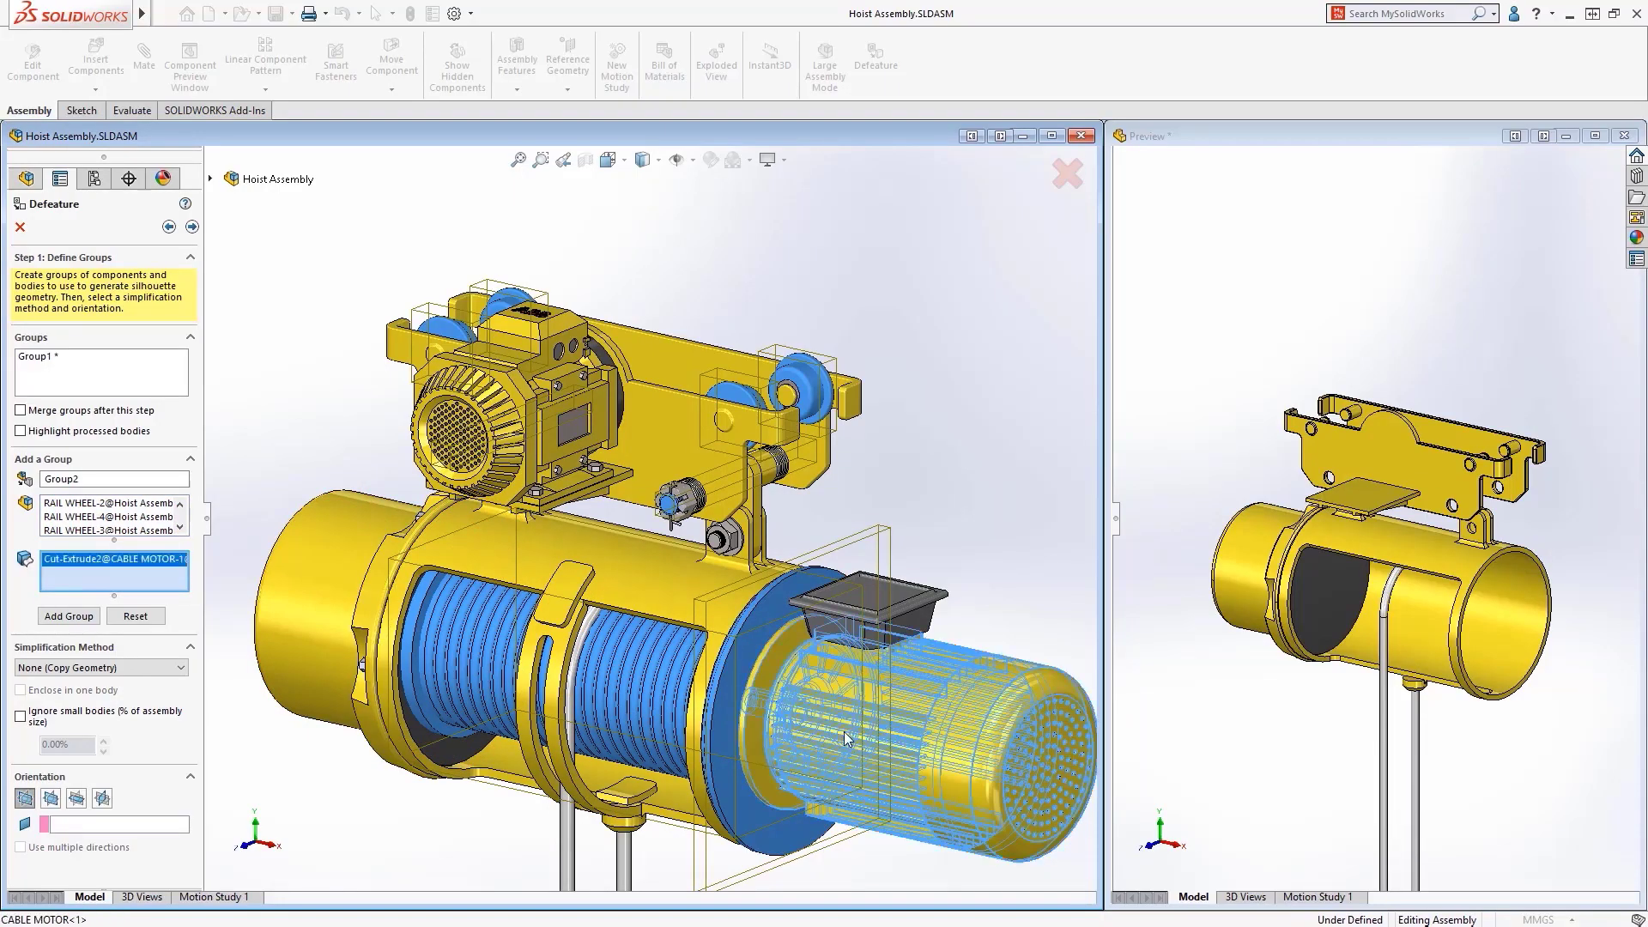
pyautogui.click(163, 670)
pyautogui.click(52, 704)
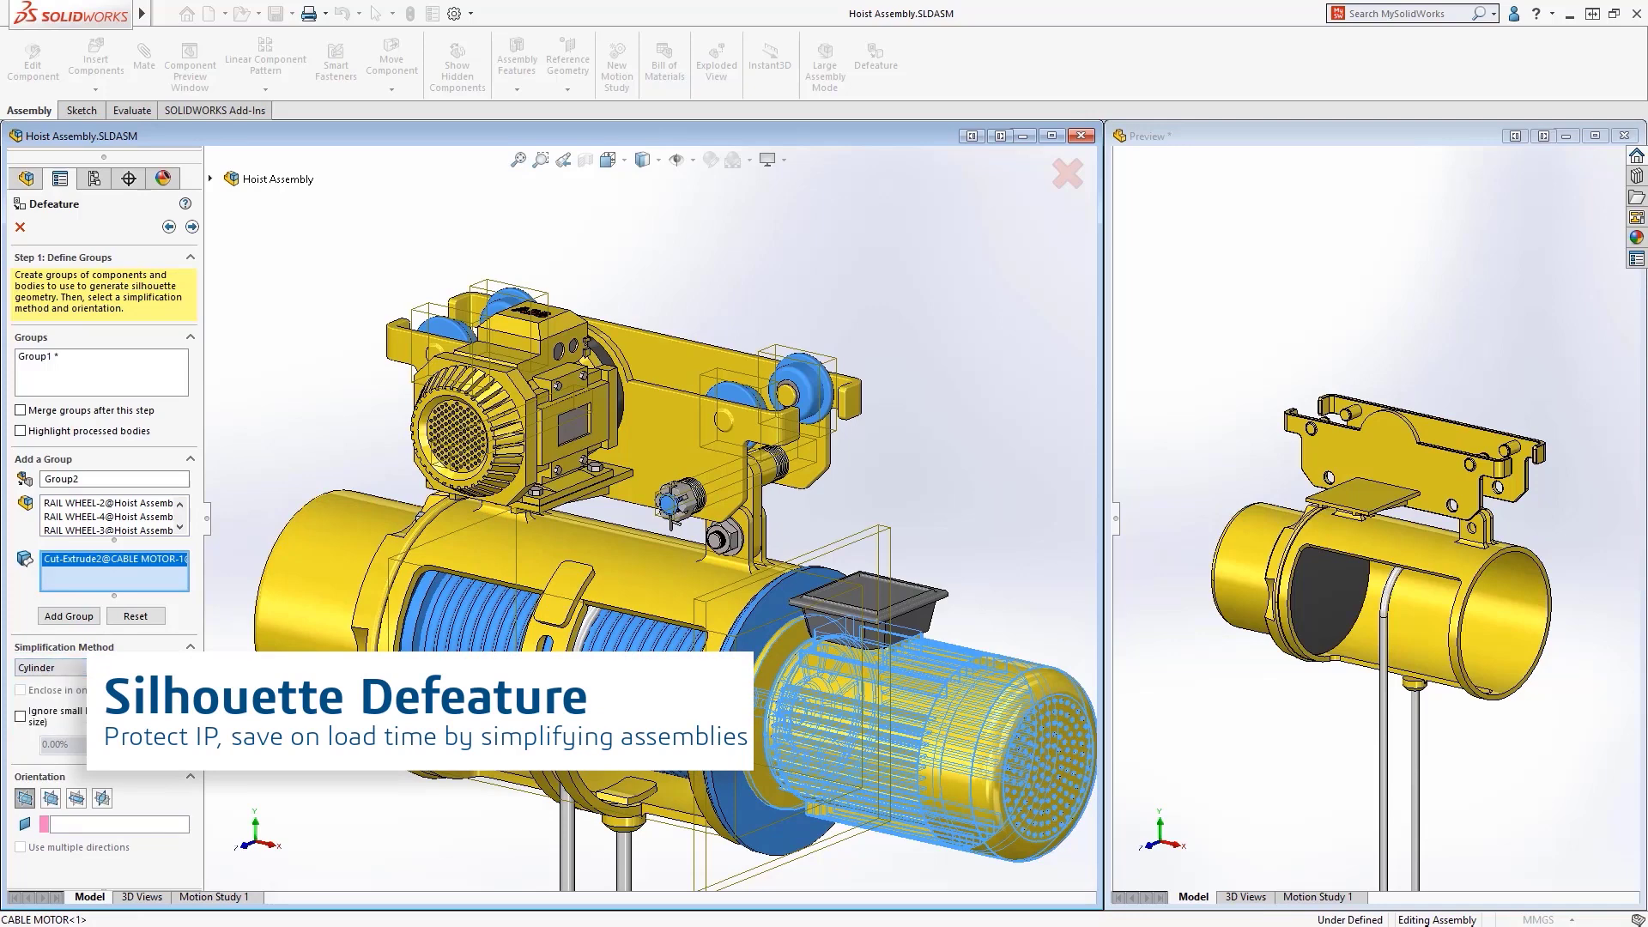
pyautogui.click(68, 616)
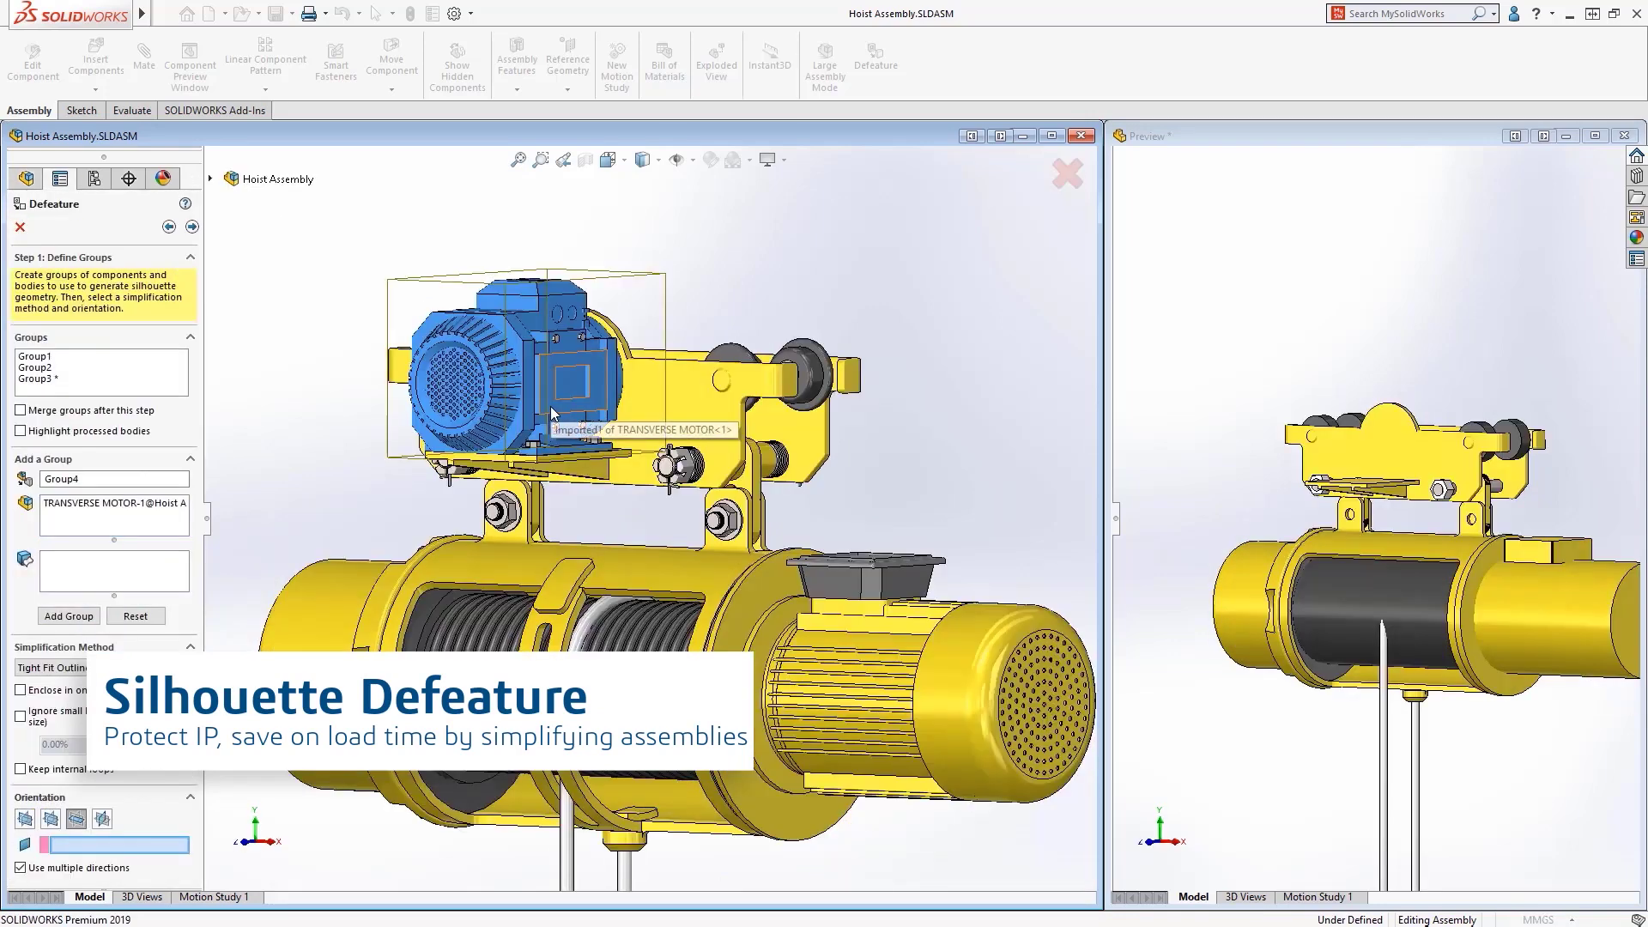
pyautogui.click(98, 614)
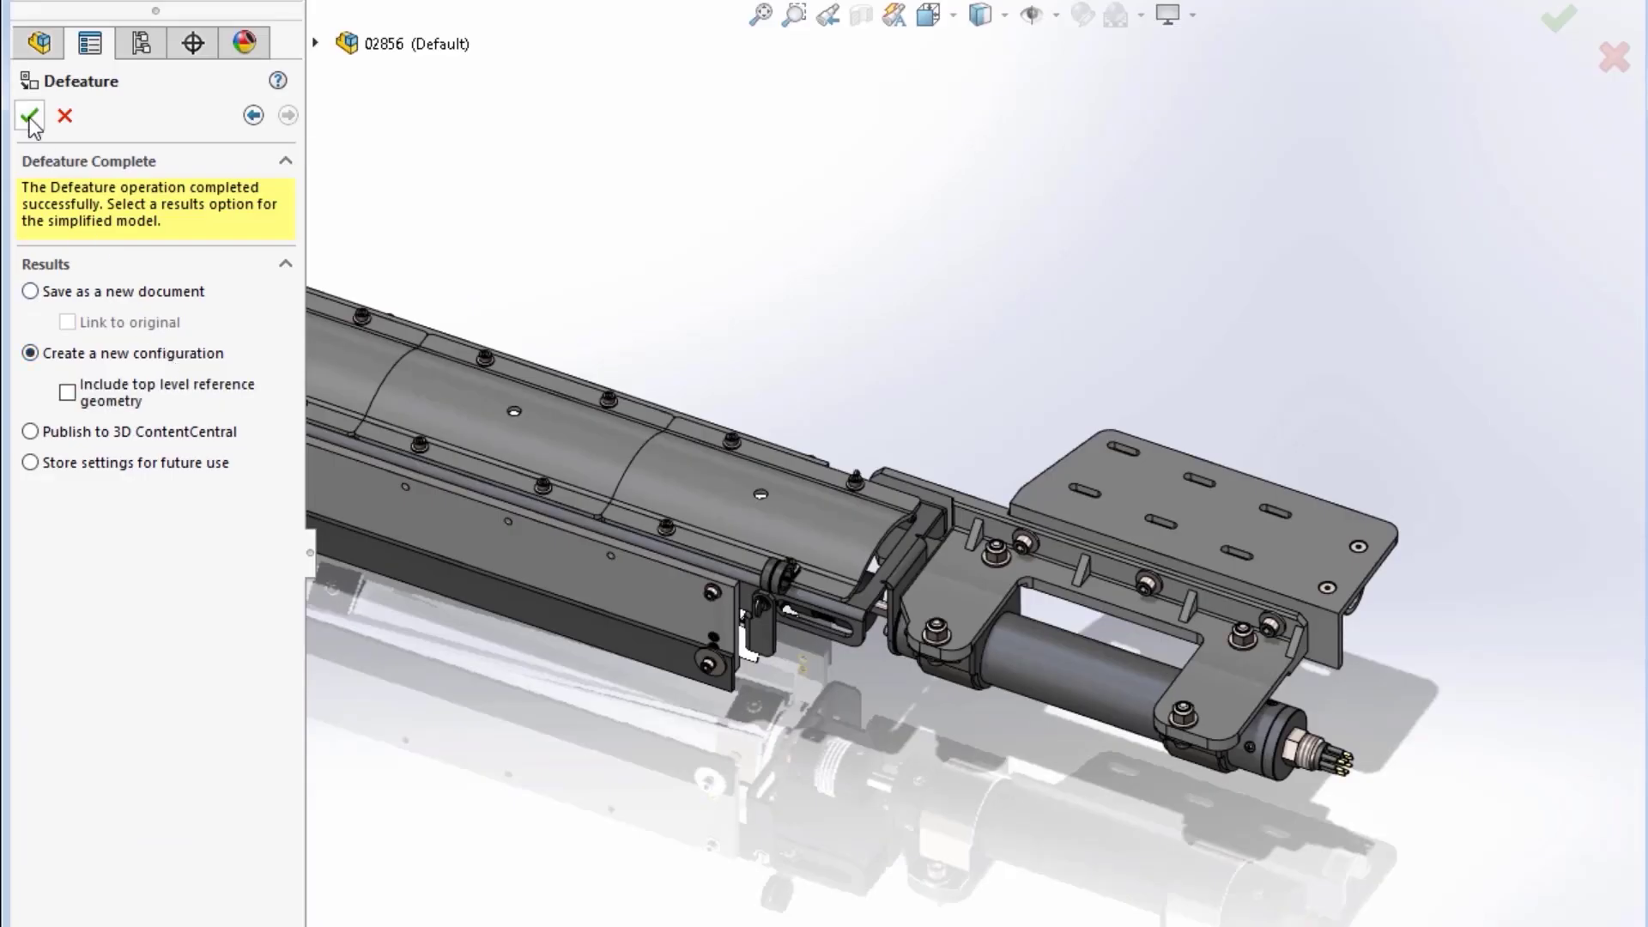
# Step: Save the defeature as a new configuration, then activate the full-detail Default configuration
pyautogui.click(30, 117)
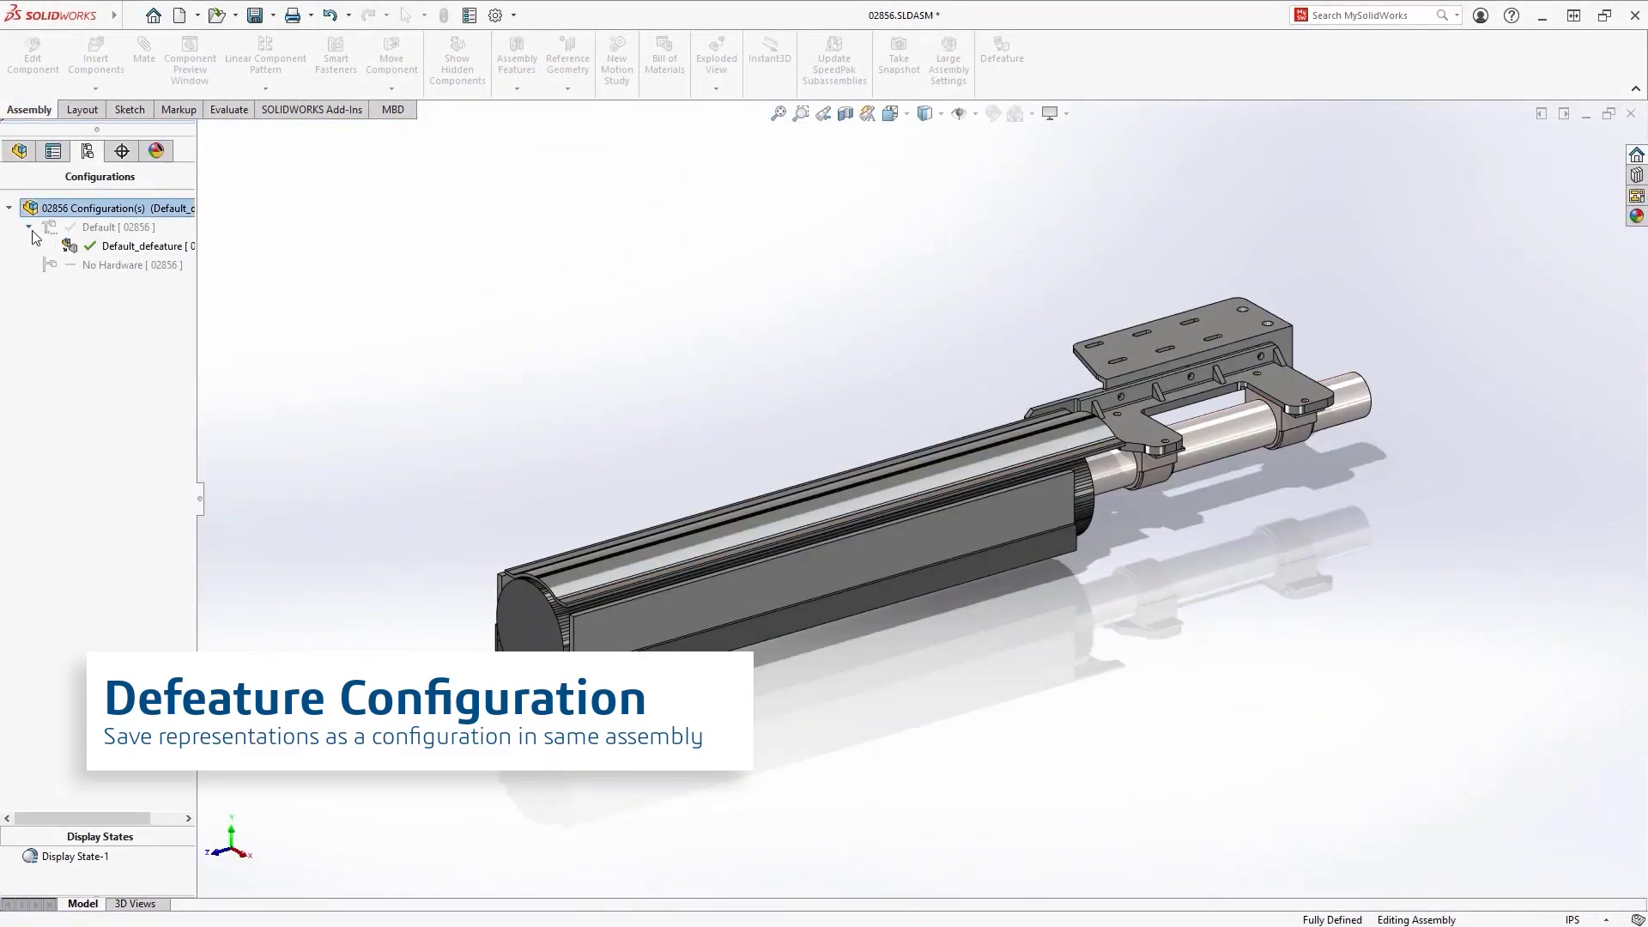
pyautogui.doubleClick(99, 228)
pyautogui.click(19, 151)
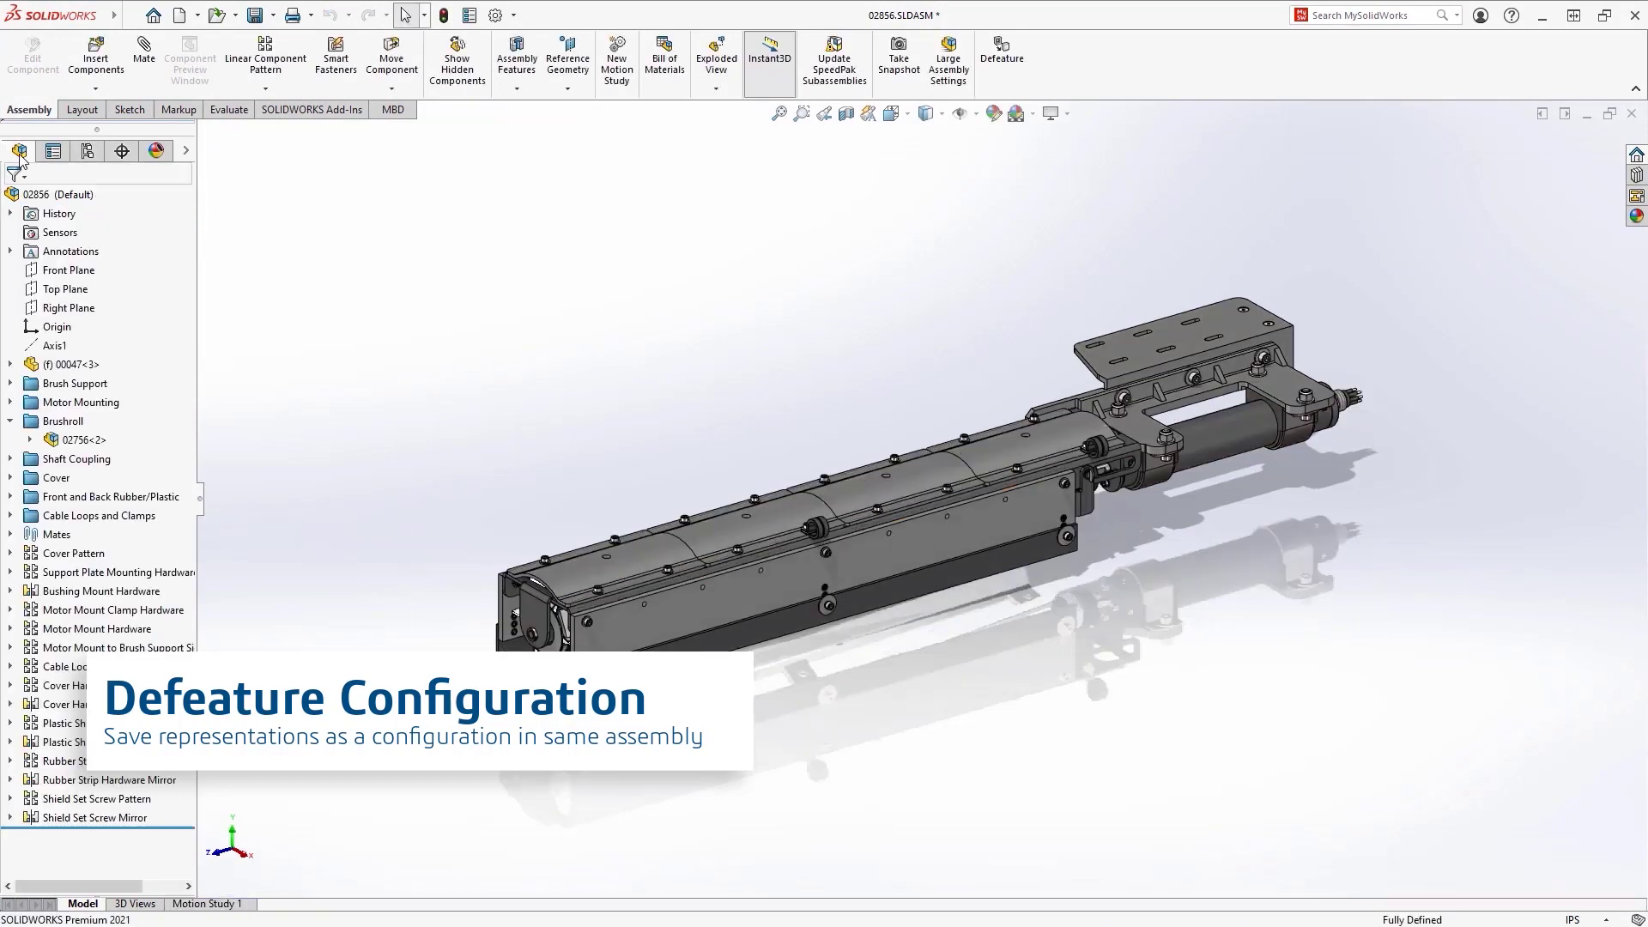
pyautogui.hotkey('ctrl', 'Tab')
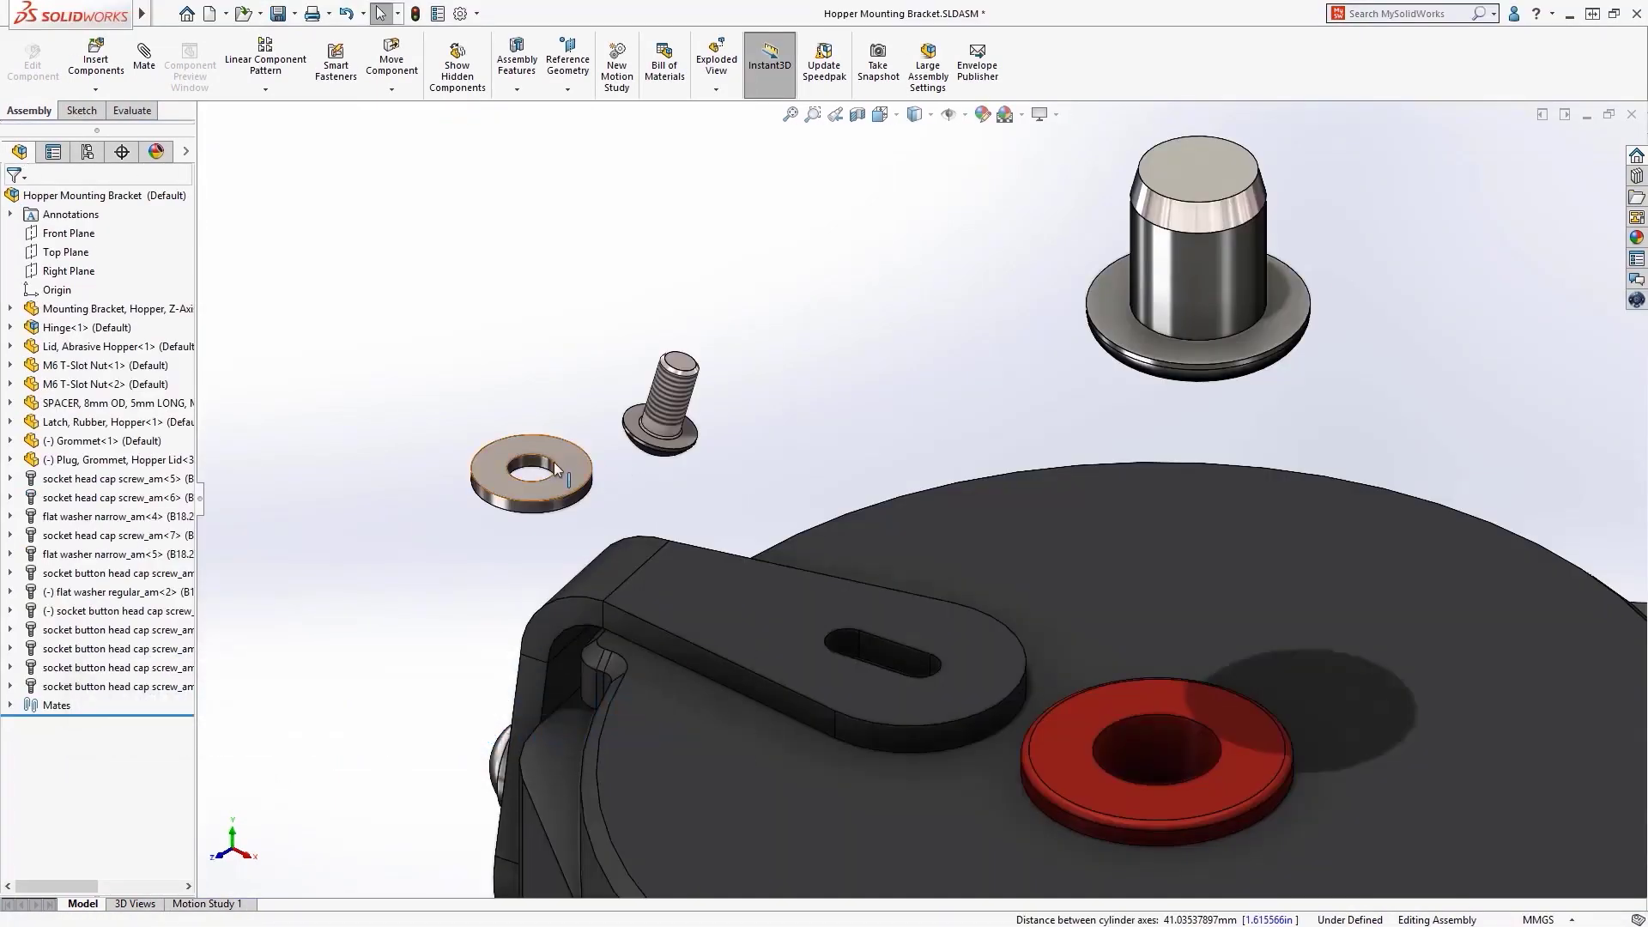
# Step: Mate the washer's hole to the bracket slot with a Center in Slot slot mate
pyautogui.click(538, 467)
pyautogui.keyDown('ctrl'); pyautogui.click(884, 652); pyautogui.keyUp('ctrl')
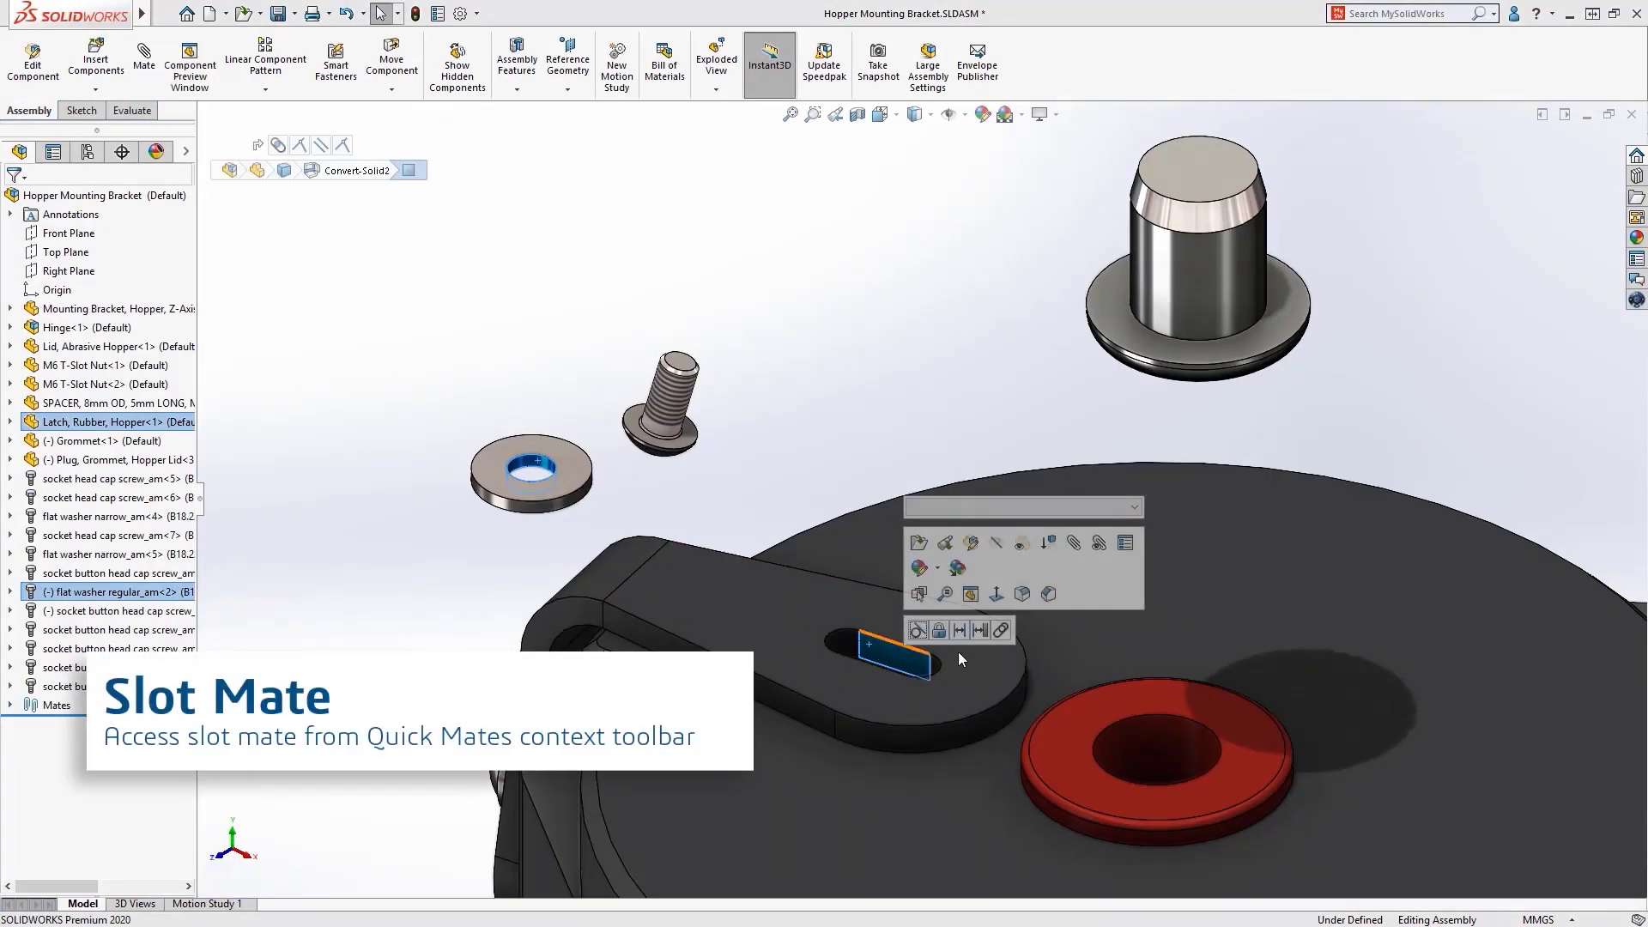
pyautogui.click(1000, 631)
pyautogui.click(1064, 658)
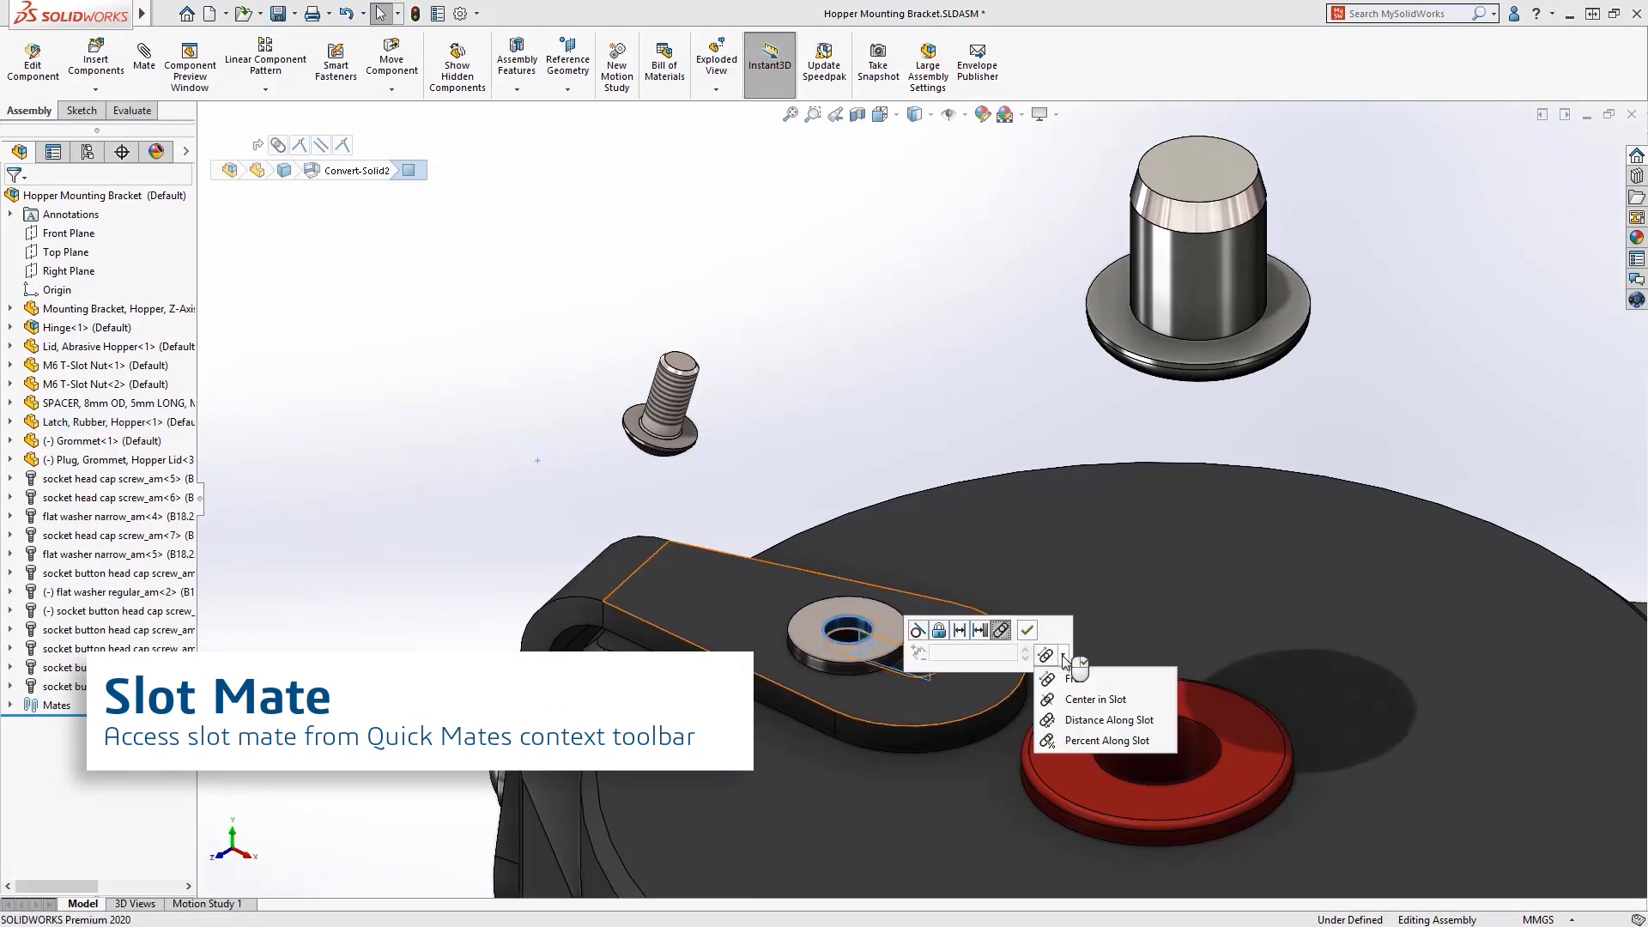
pyautogui.click(1090, 700)
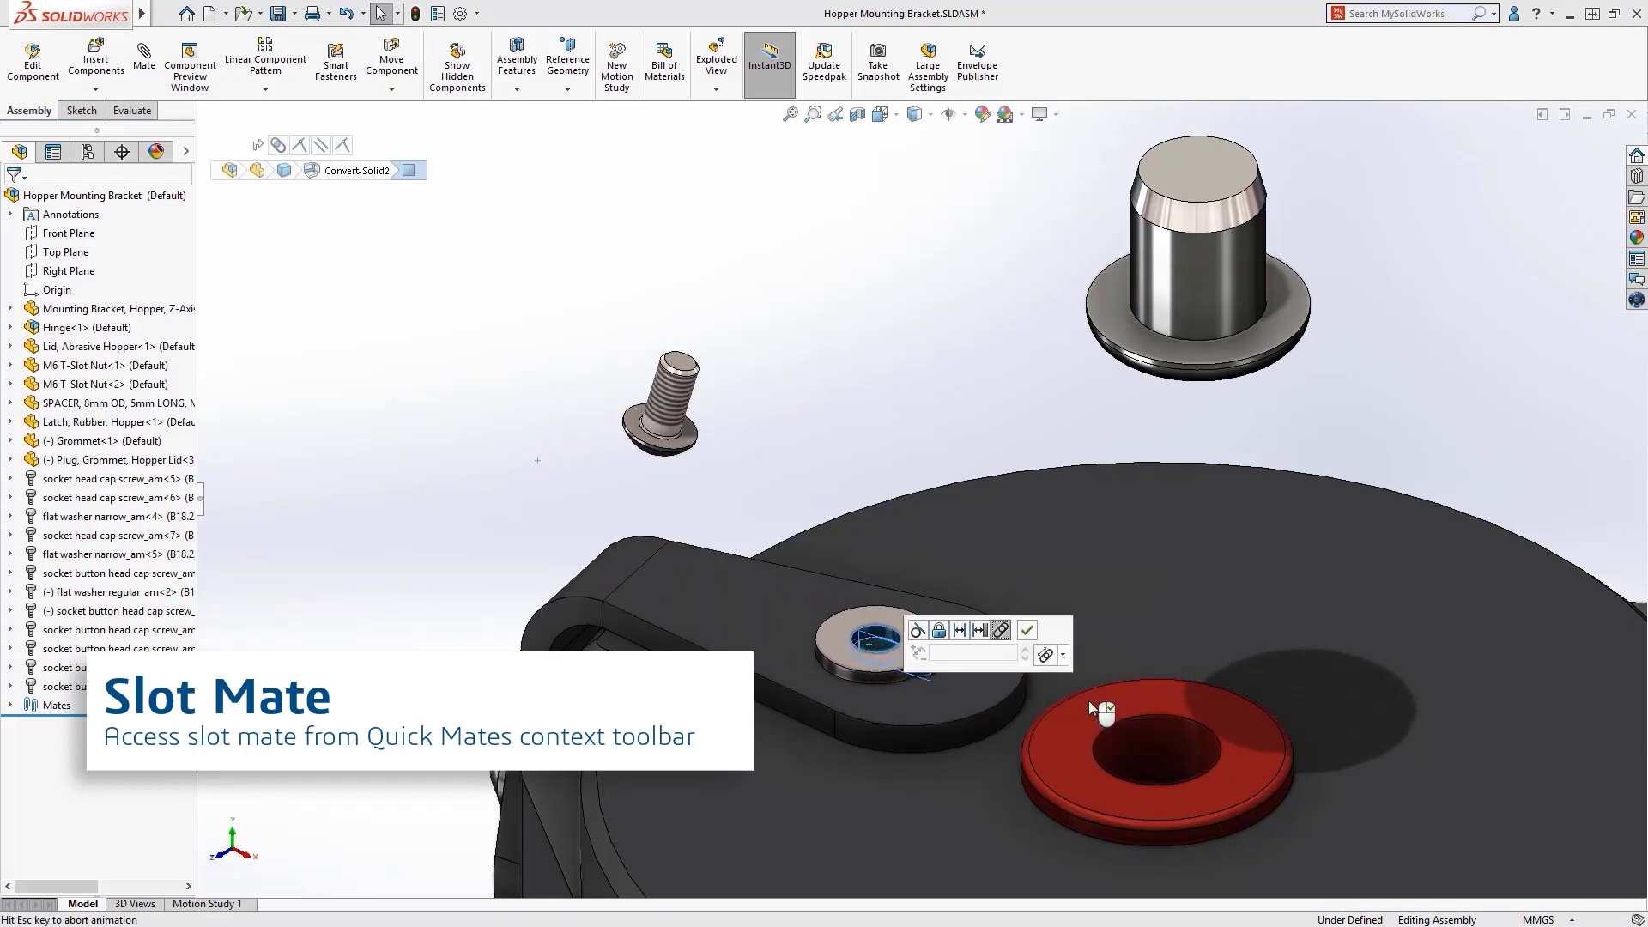
pyautogui.click(1029, 633)
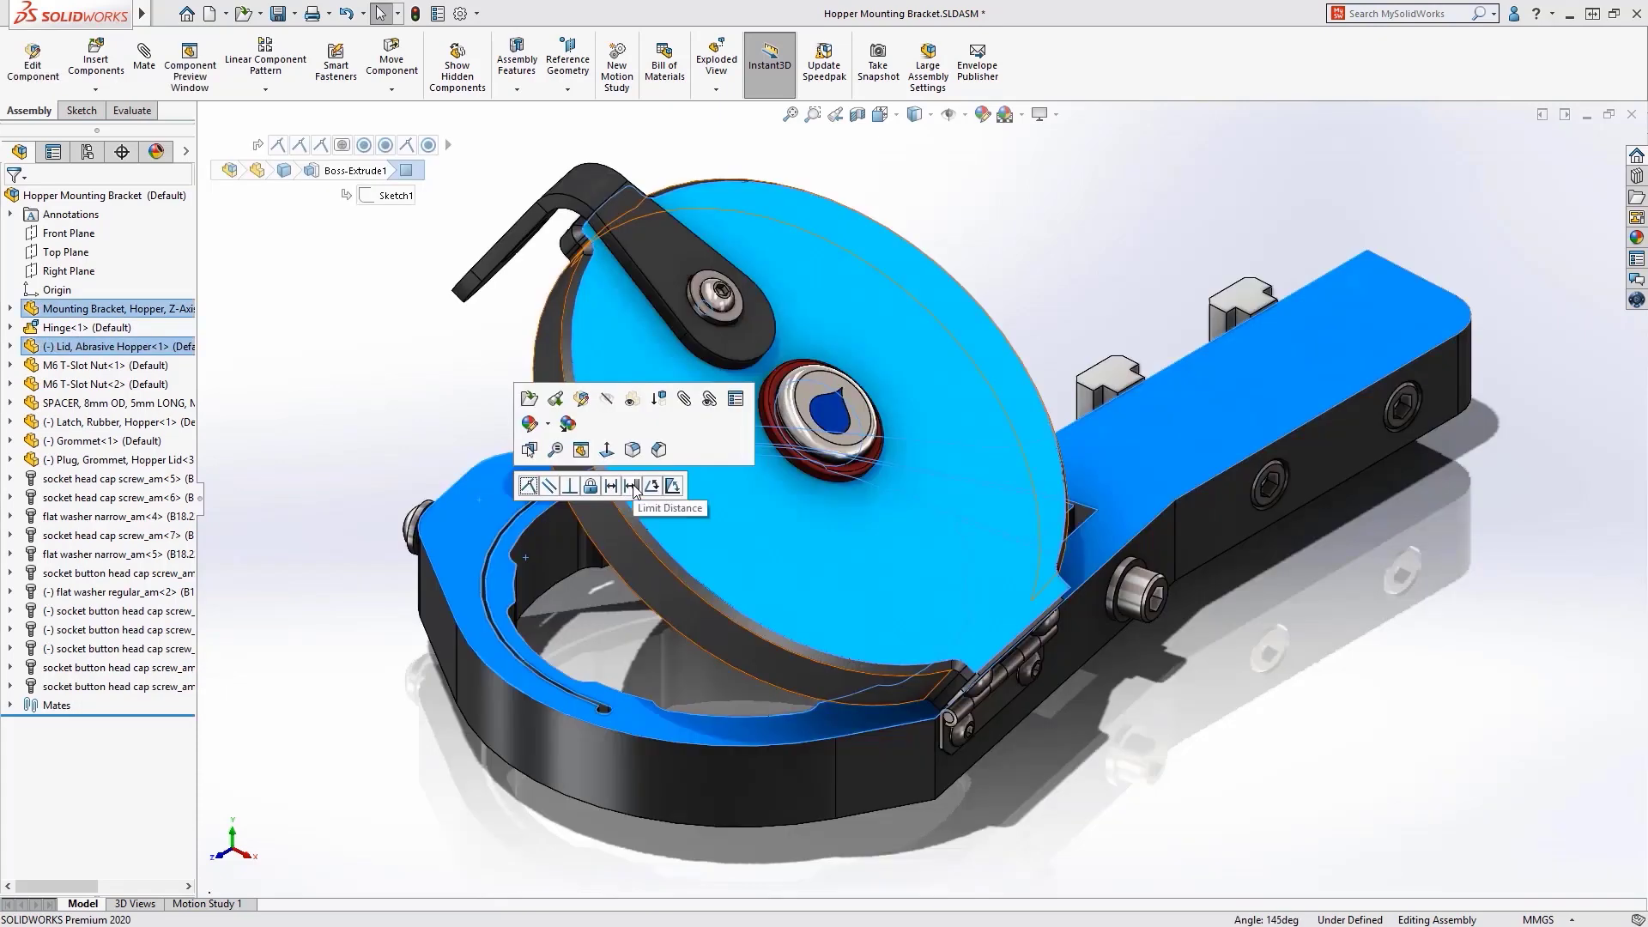
# Step: Add an angle mate to the hopper lid and swing it open to test its motion
pyautogui.click(673, 486)
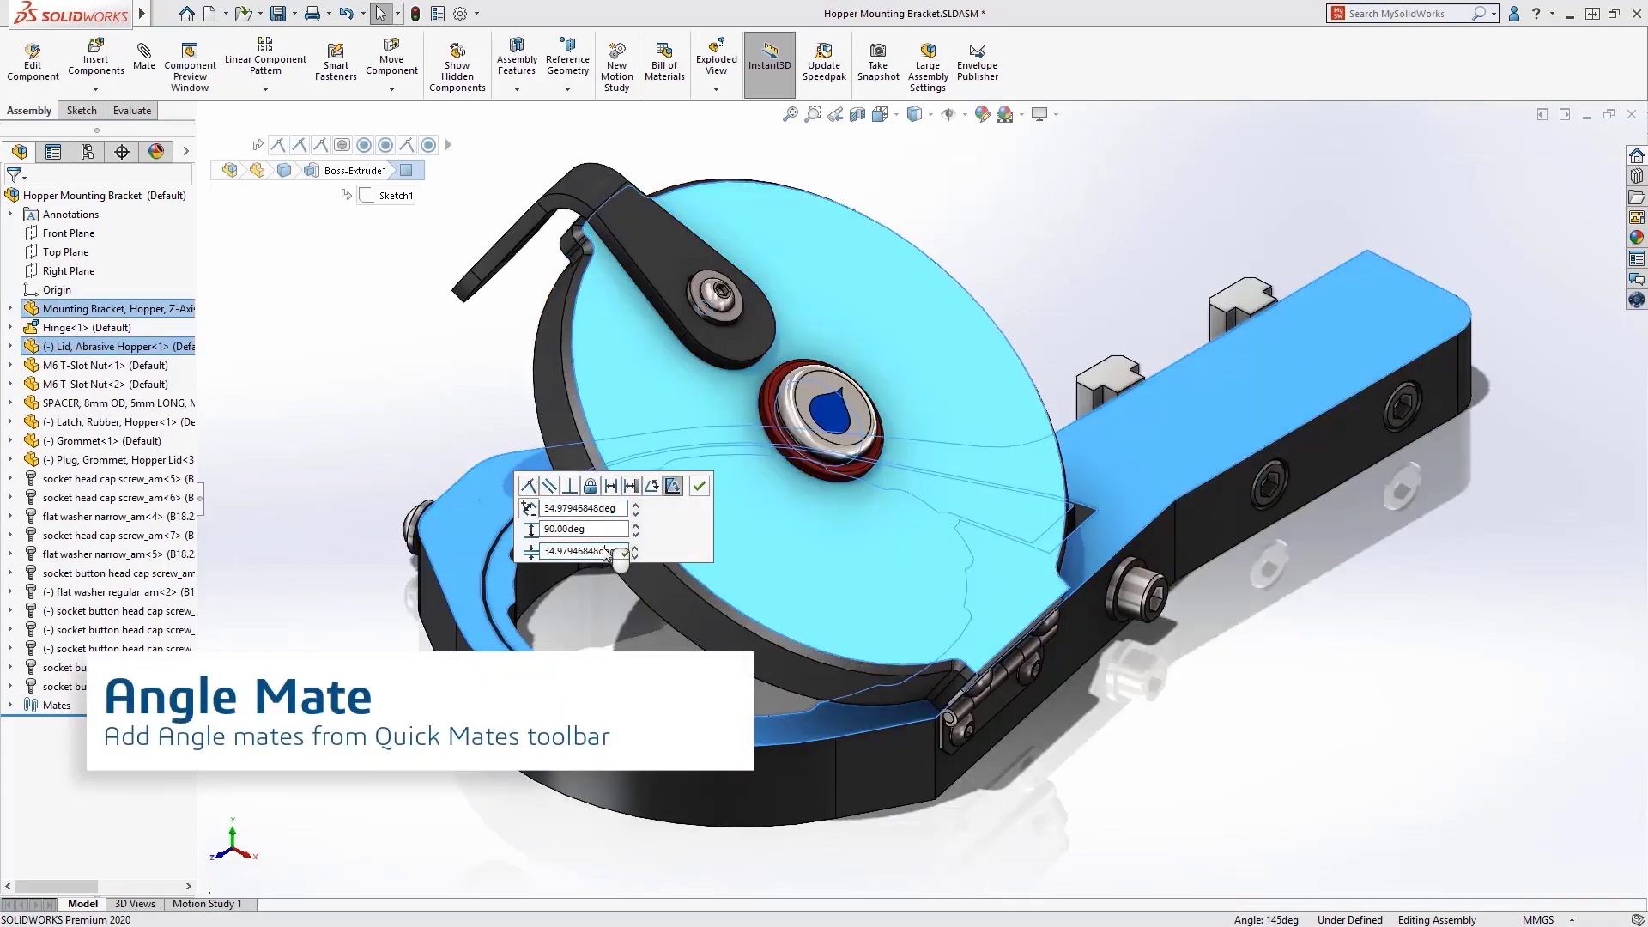
pyautogui.press('Return')
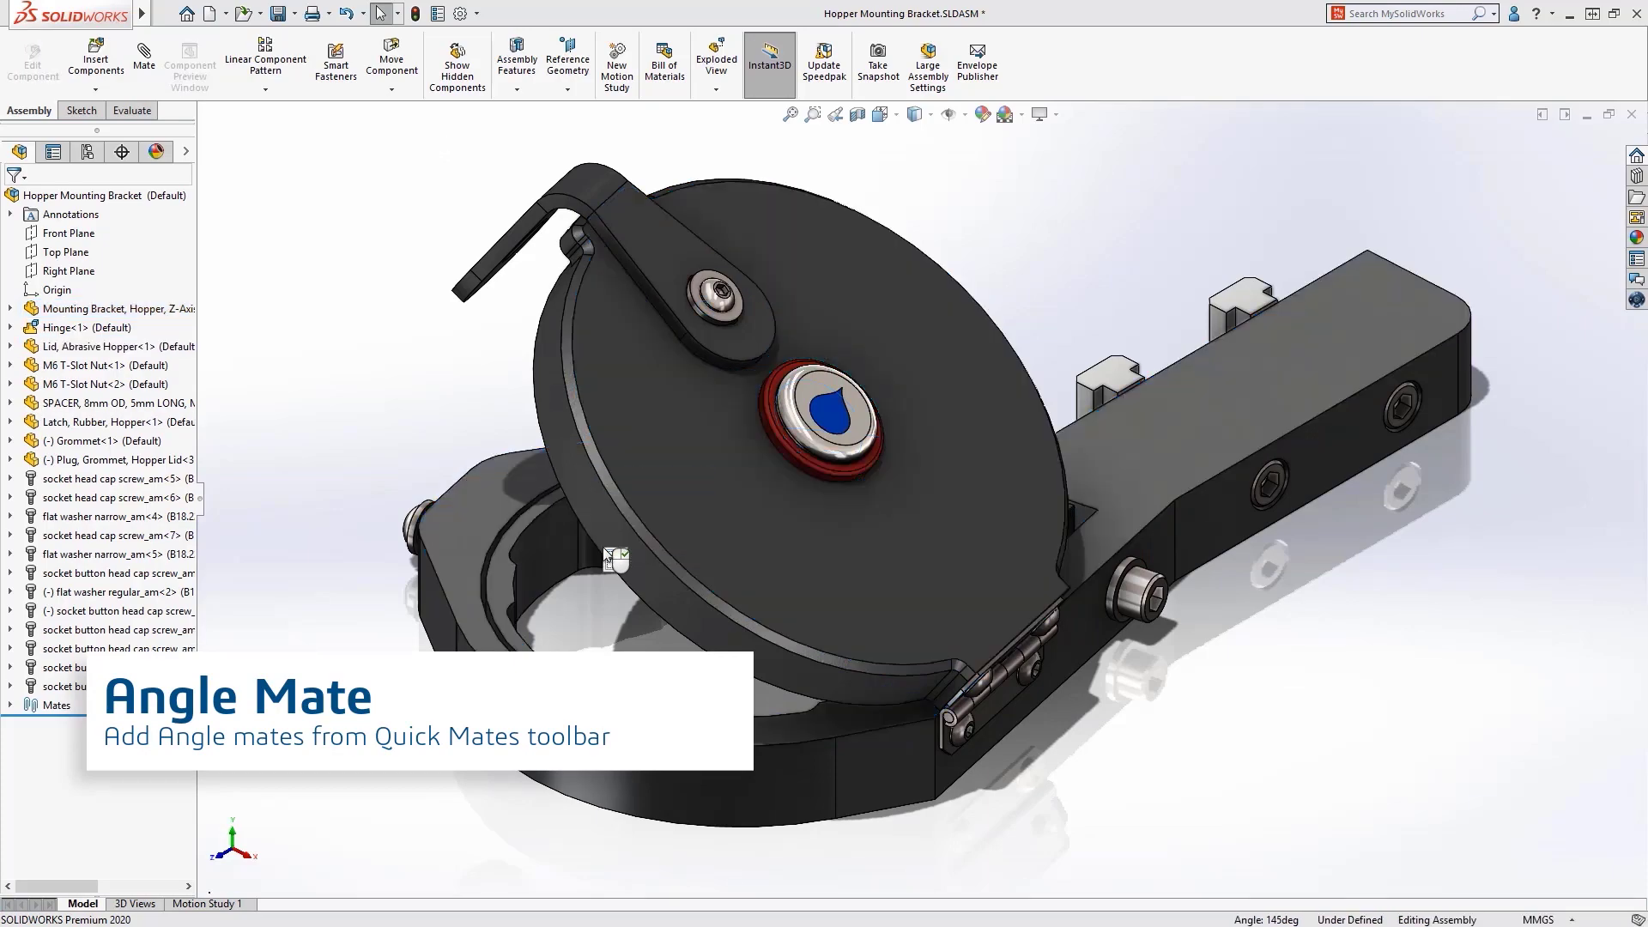
pyautogui.click(563, 572)
pyautogui.moveTo(544, 644)
pyautogui.mouseDown()
pyautogui.moveTo(923, 519)
pyautogui.moveTo(793, 495)
pyautogui.moveTo(467, 585)
pyautogui.mouseUp()
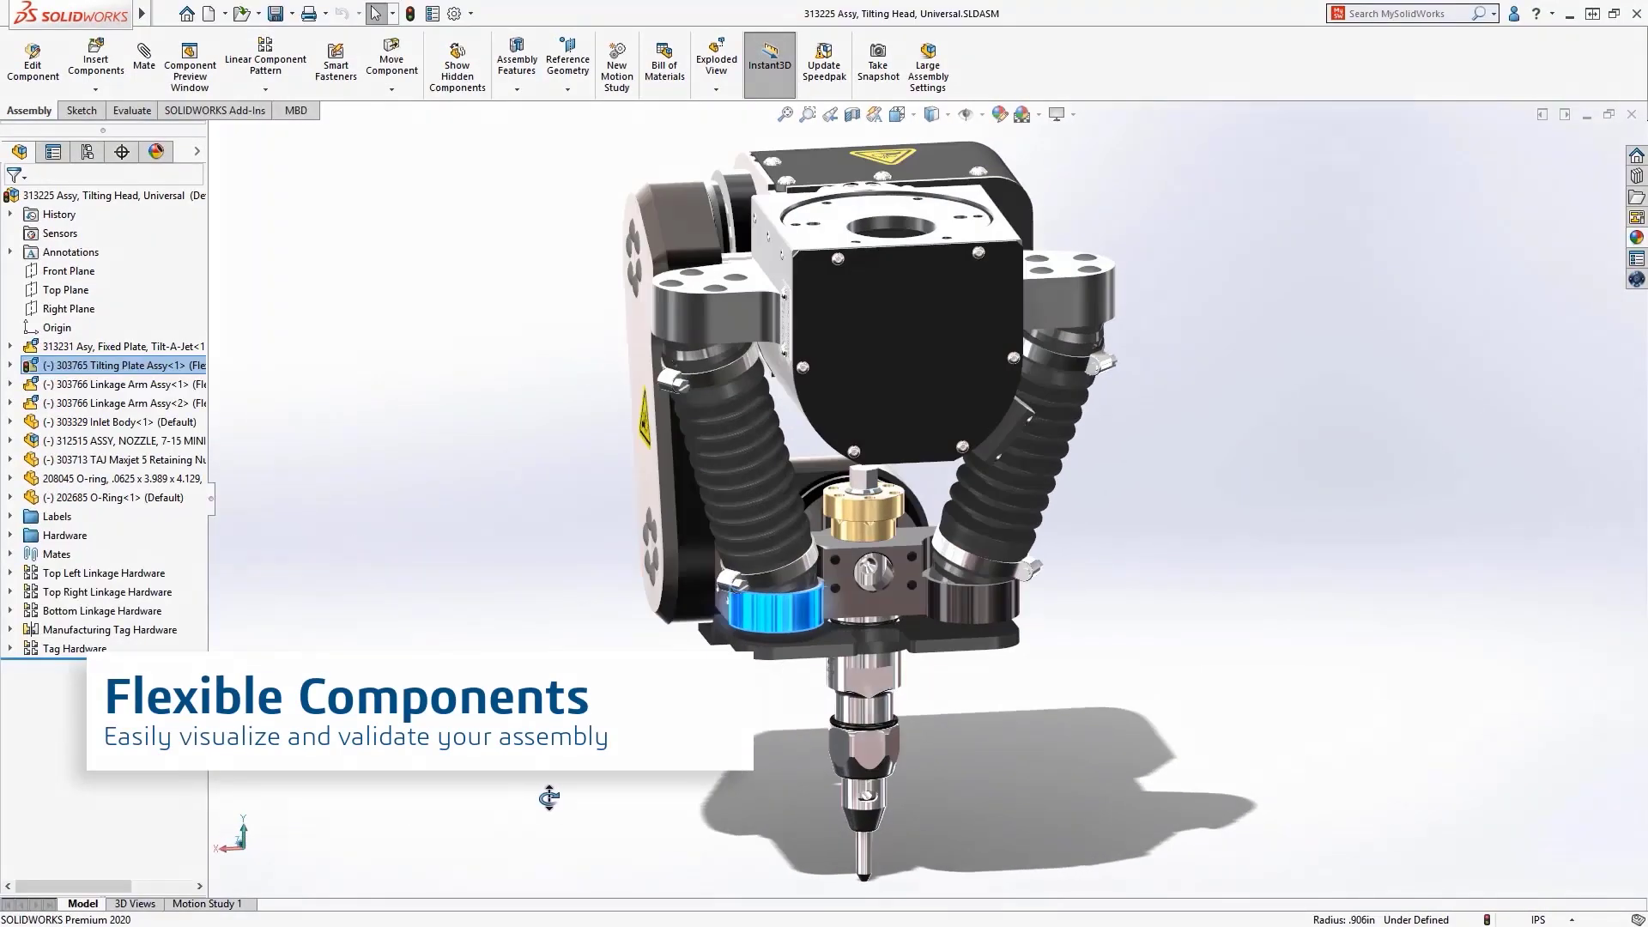
# Step: Orbit the view and pull the blue ring upward to flex the tilting head's linkage
pyautogui.moveTo(549, 798); pyautogui.dragTo(609, 797, button='middle')
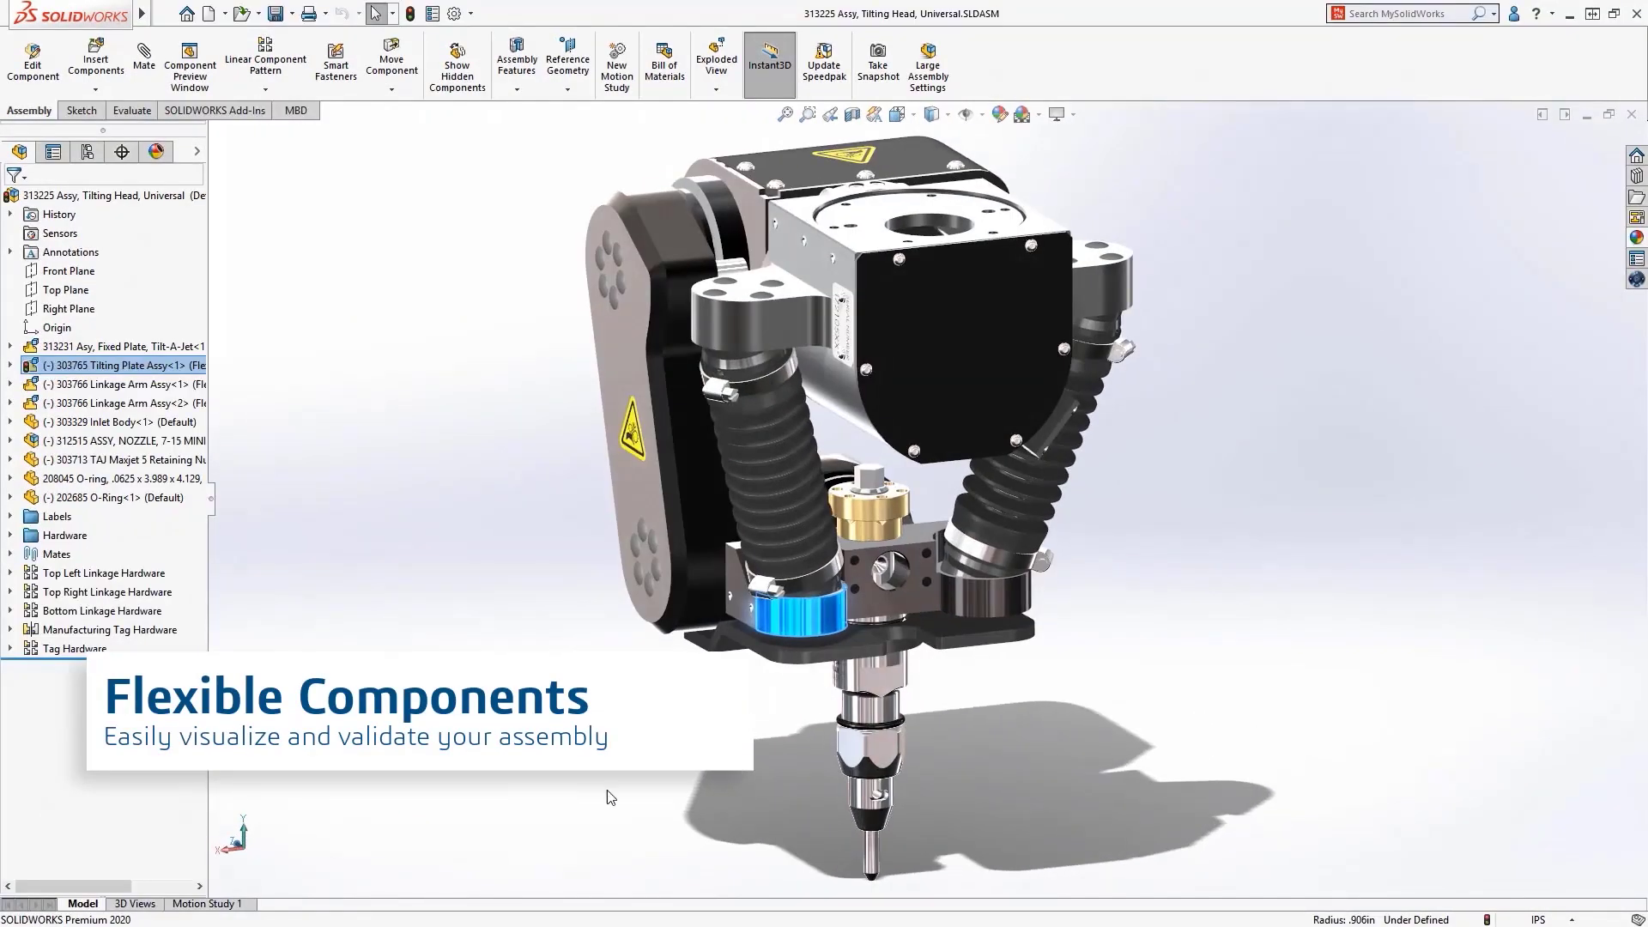
pyautogui.moveTo(803, 622); pyautogui.dragTo(797, 597)
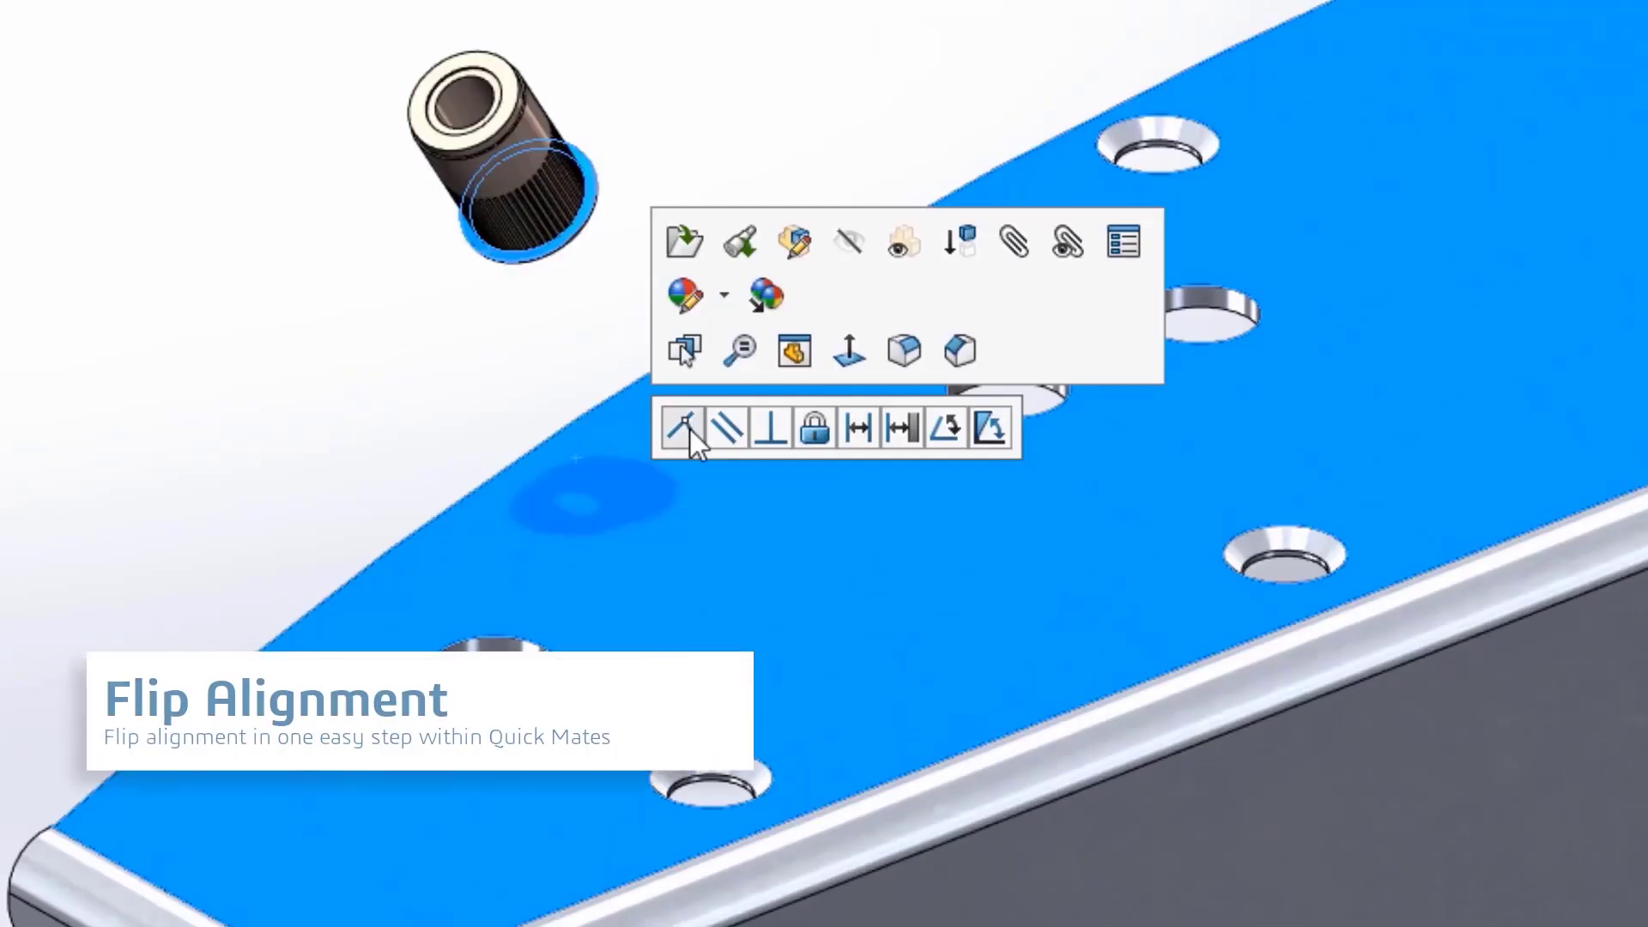
# Step: Seat the bushing coincident in the plate hole with flipped mate alignment
pyautogui.click(683, 426)
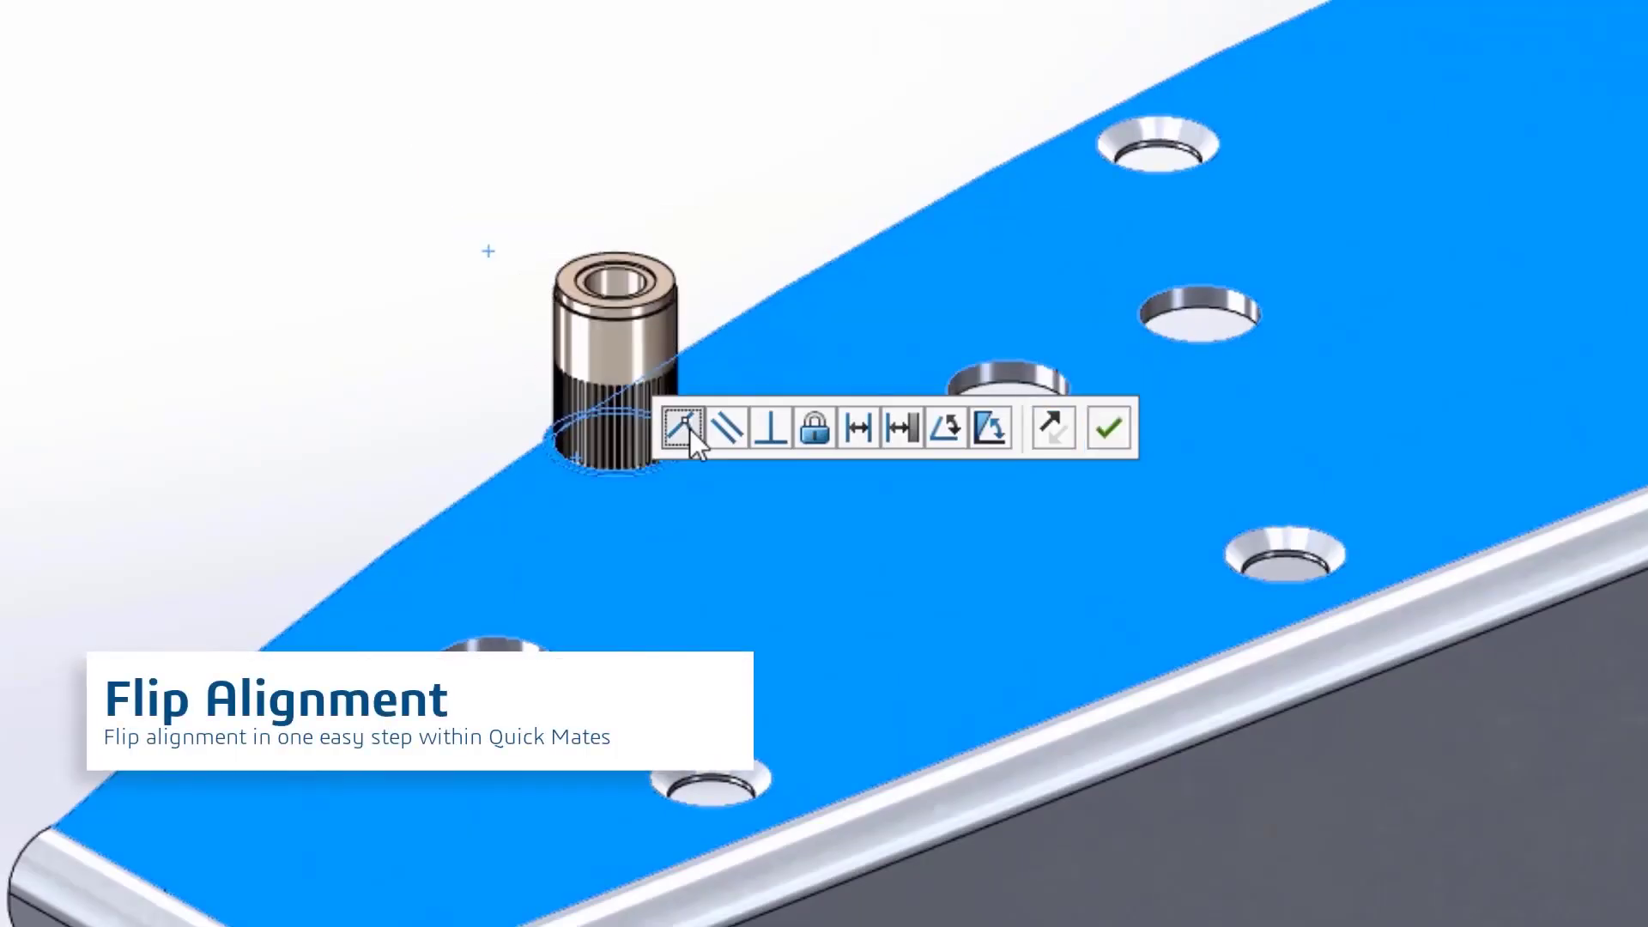
pyautogui.click(1053, 429)
pyautogui.click(1107, 430)
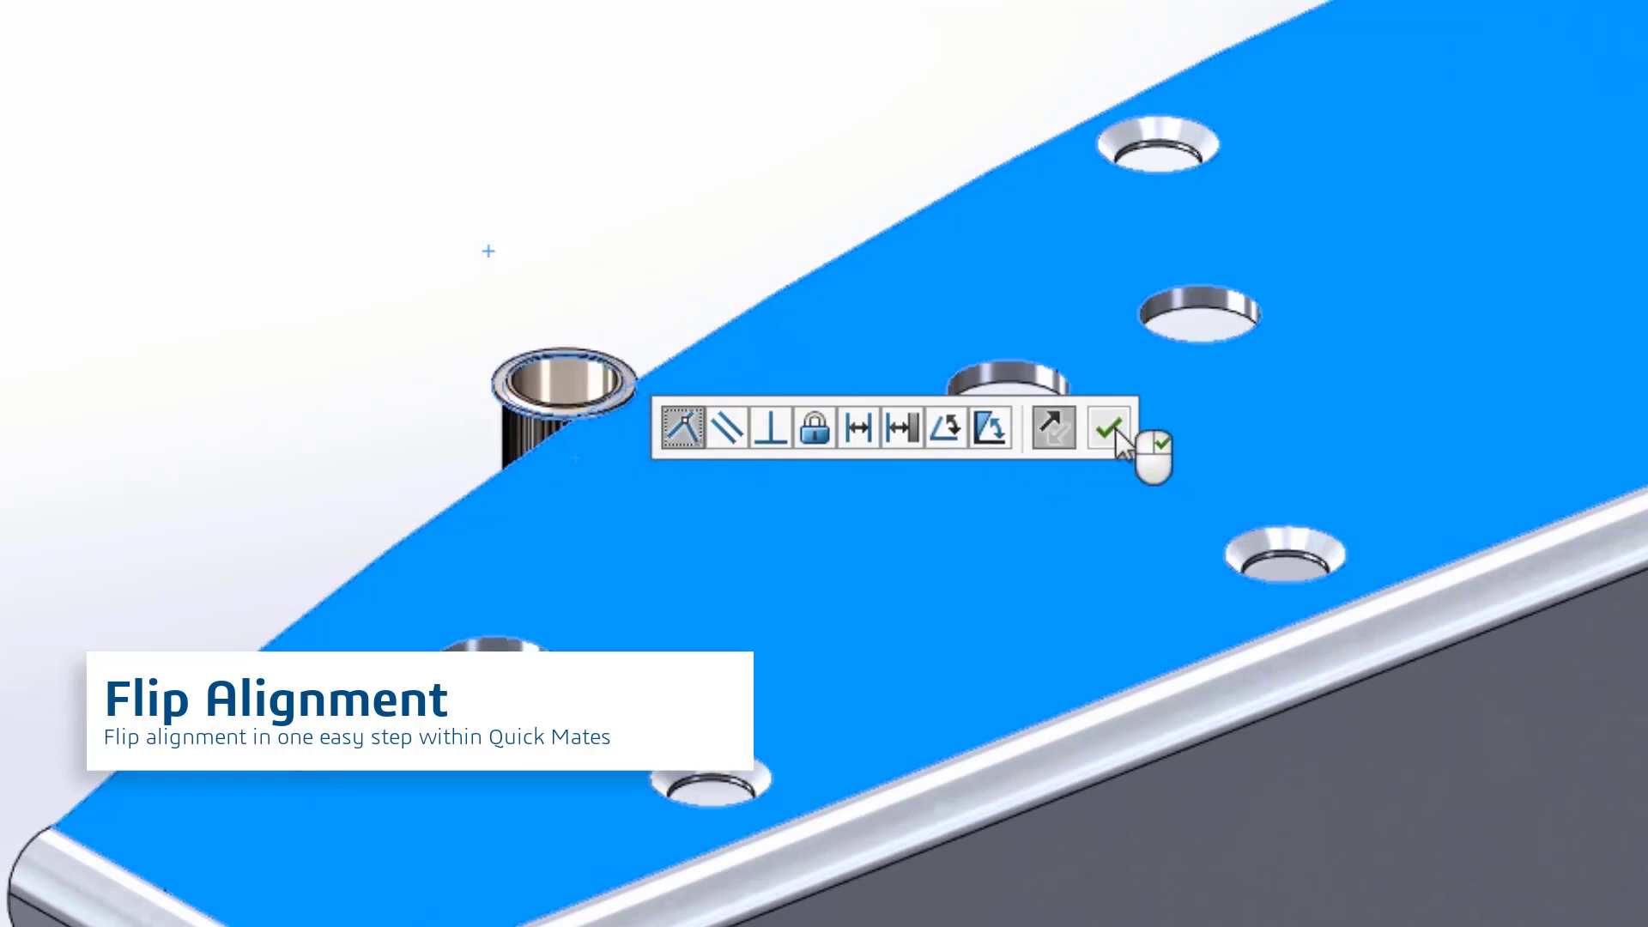
# Step: Mate the cylinder concentric with the lower hole, with rotation locked
pyautogui.click(575, 364)
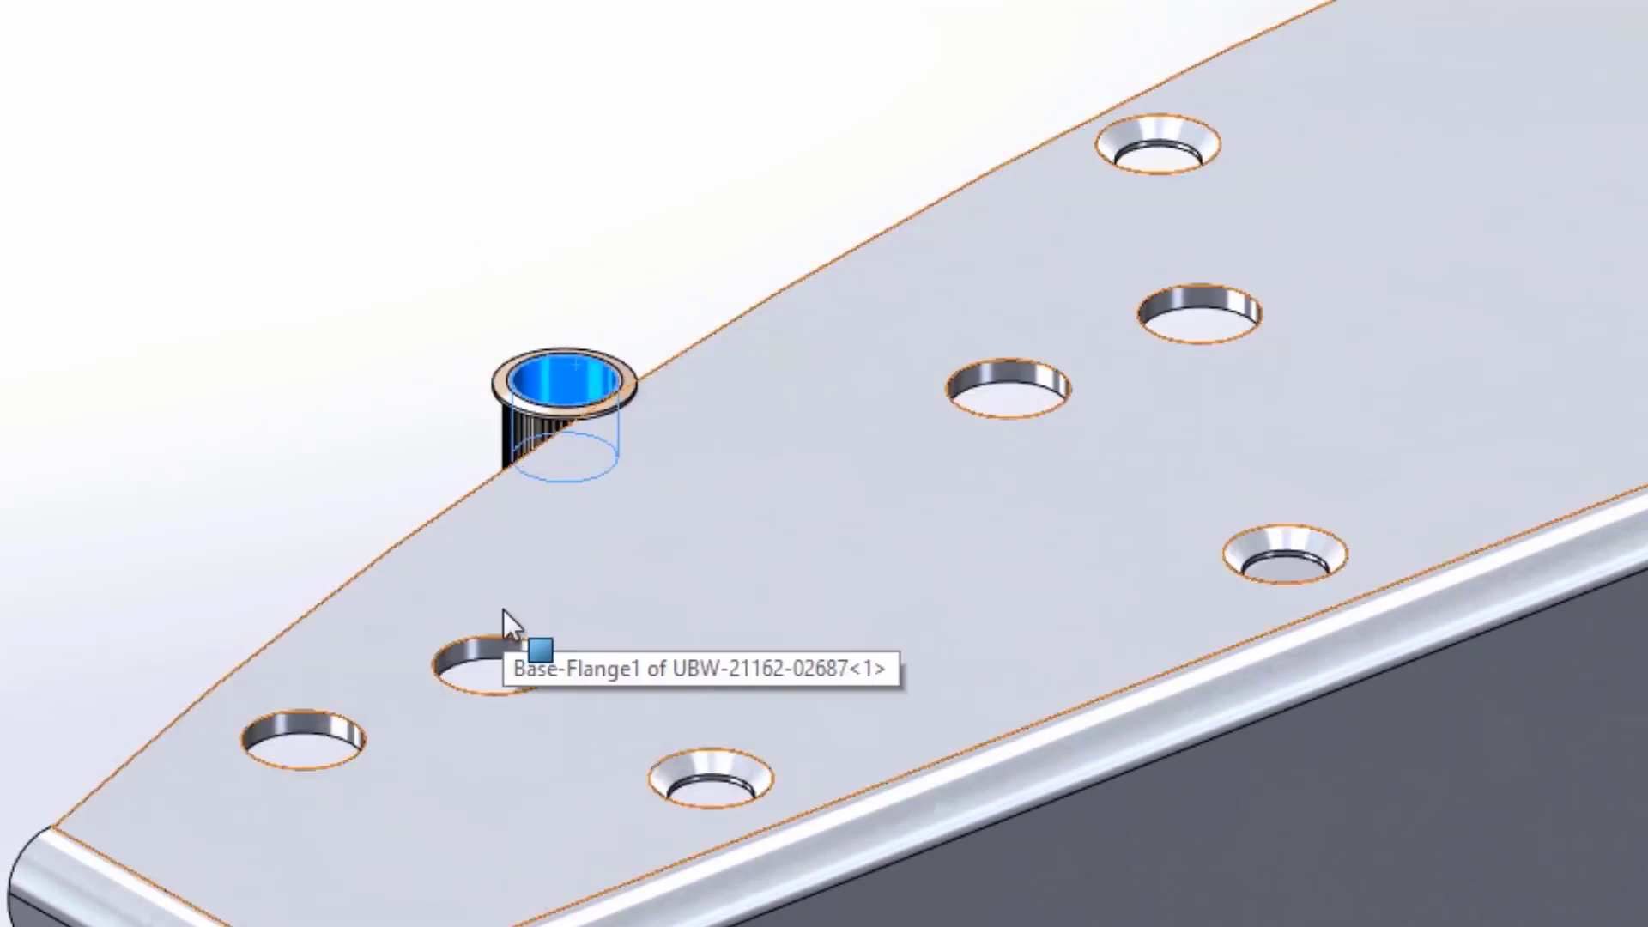
pyautogui.keyDown('ctrl'); pyautogui.click(502, 665); pyautogui.keyUp('ctrl')
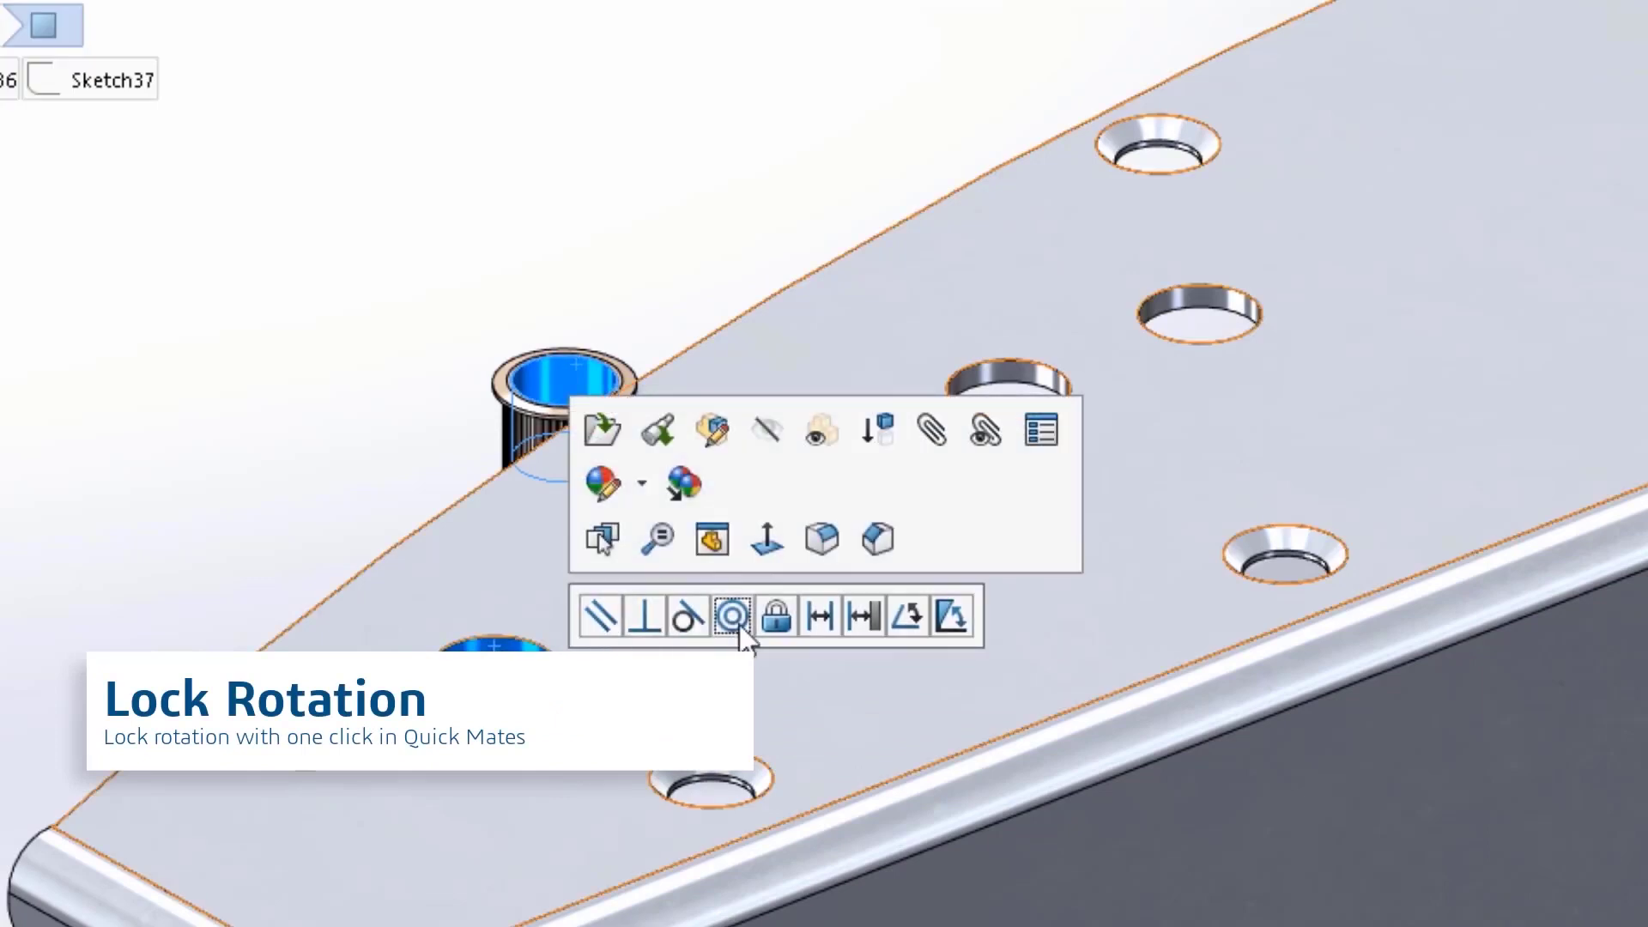
pyautogui.click(734, 616)
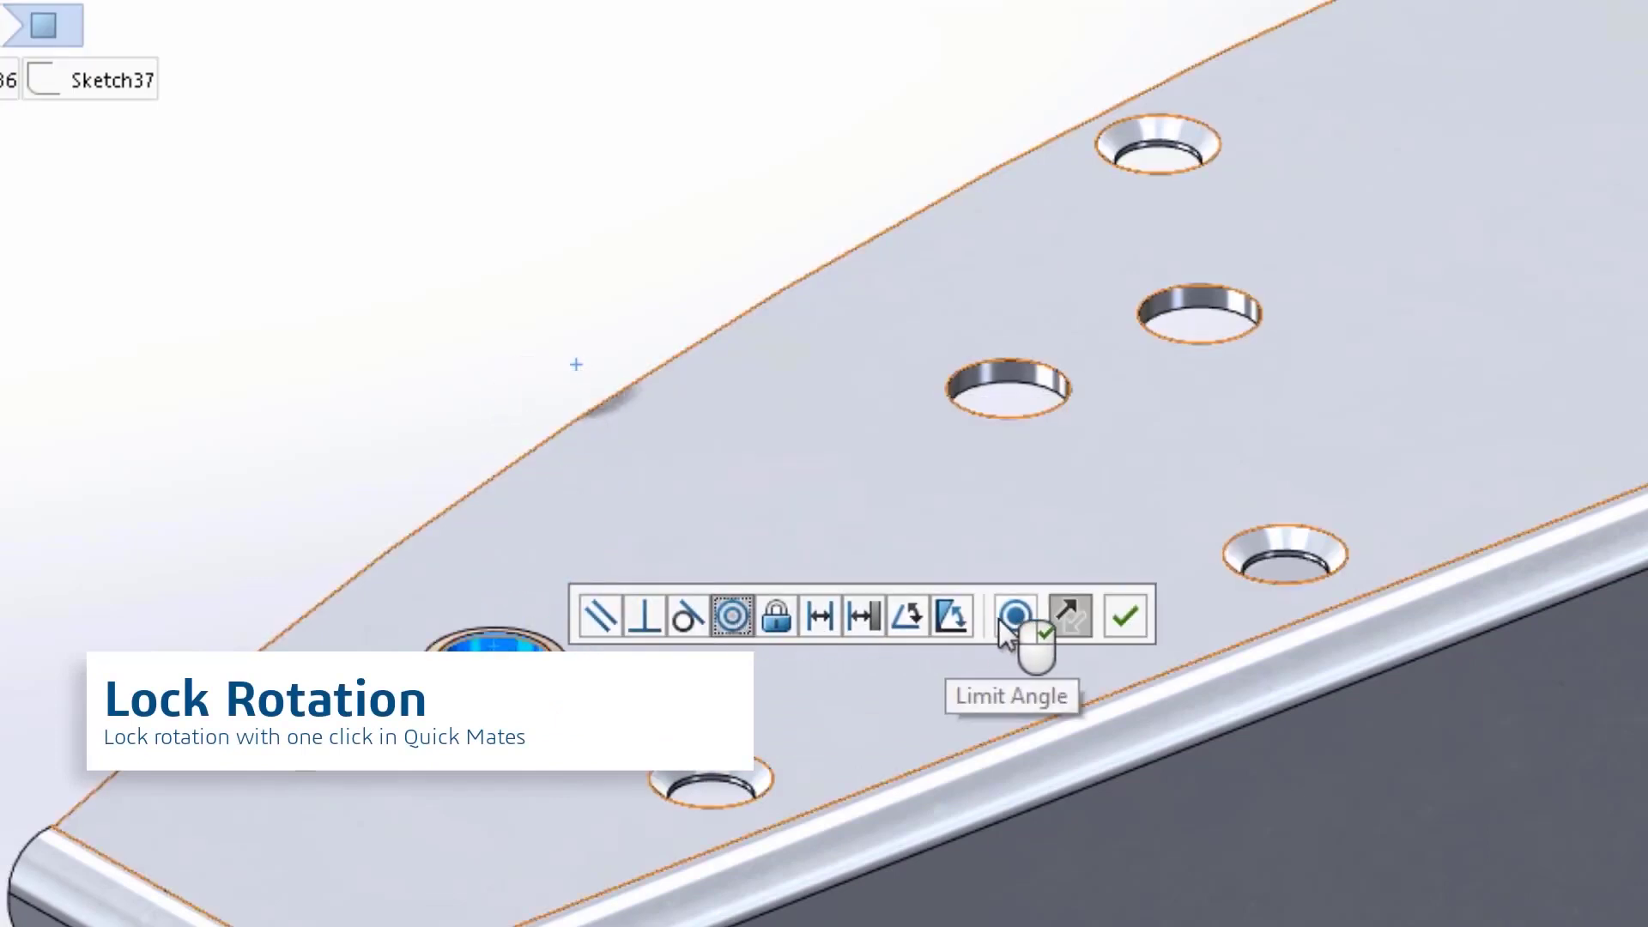
pyautogui.click(1014, 615)
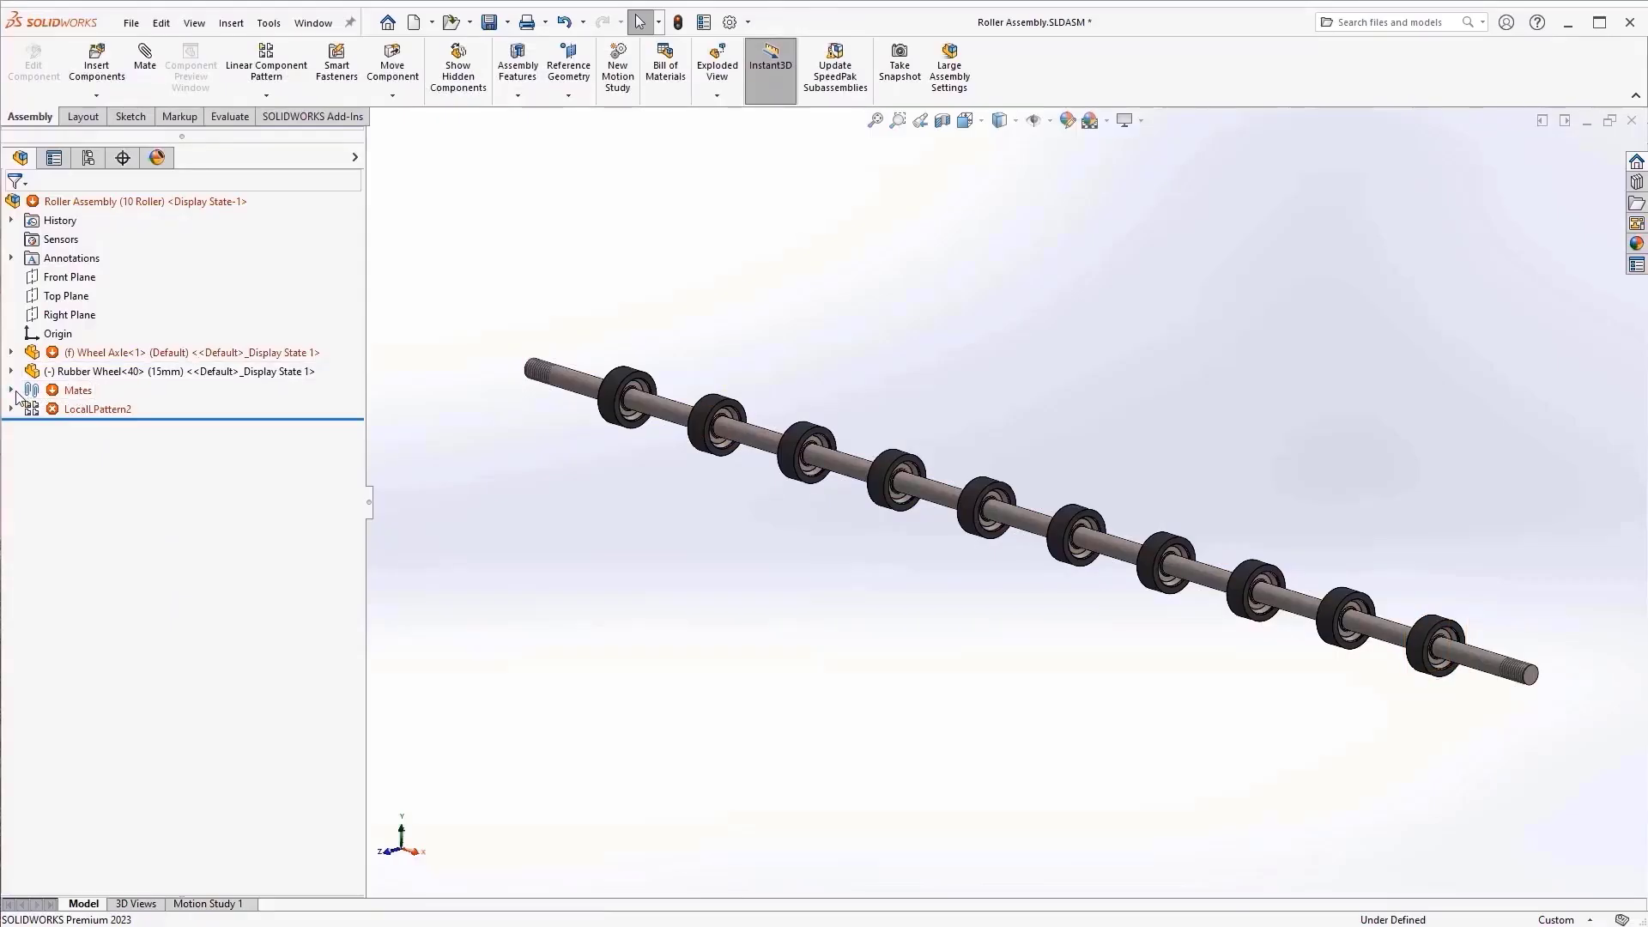
# Step: Auto Repair the broken Concentric1 mate
pyautogui.click(11, 391)
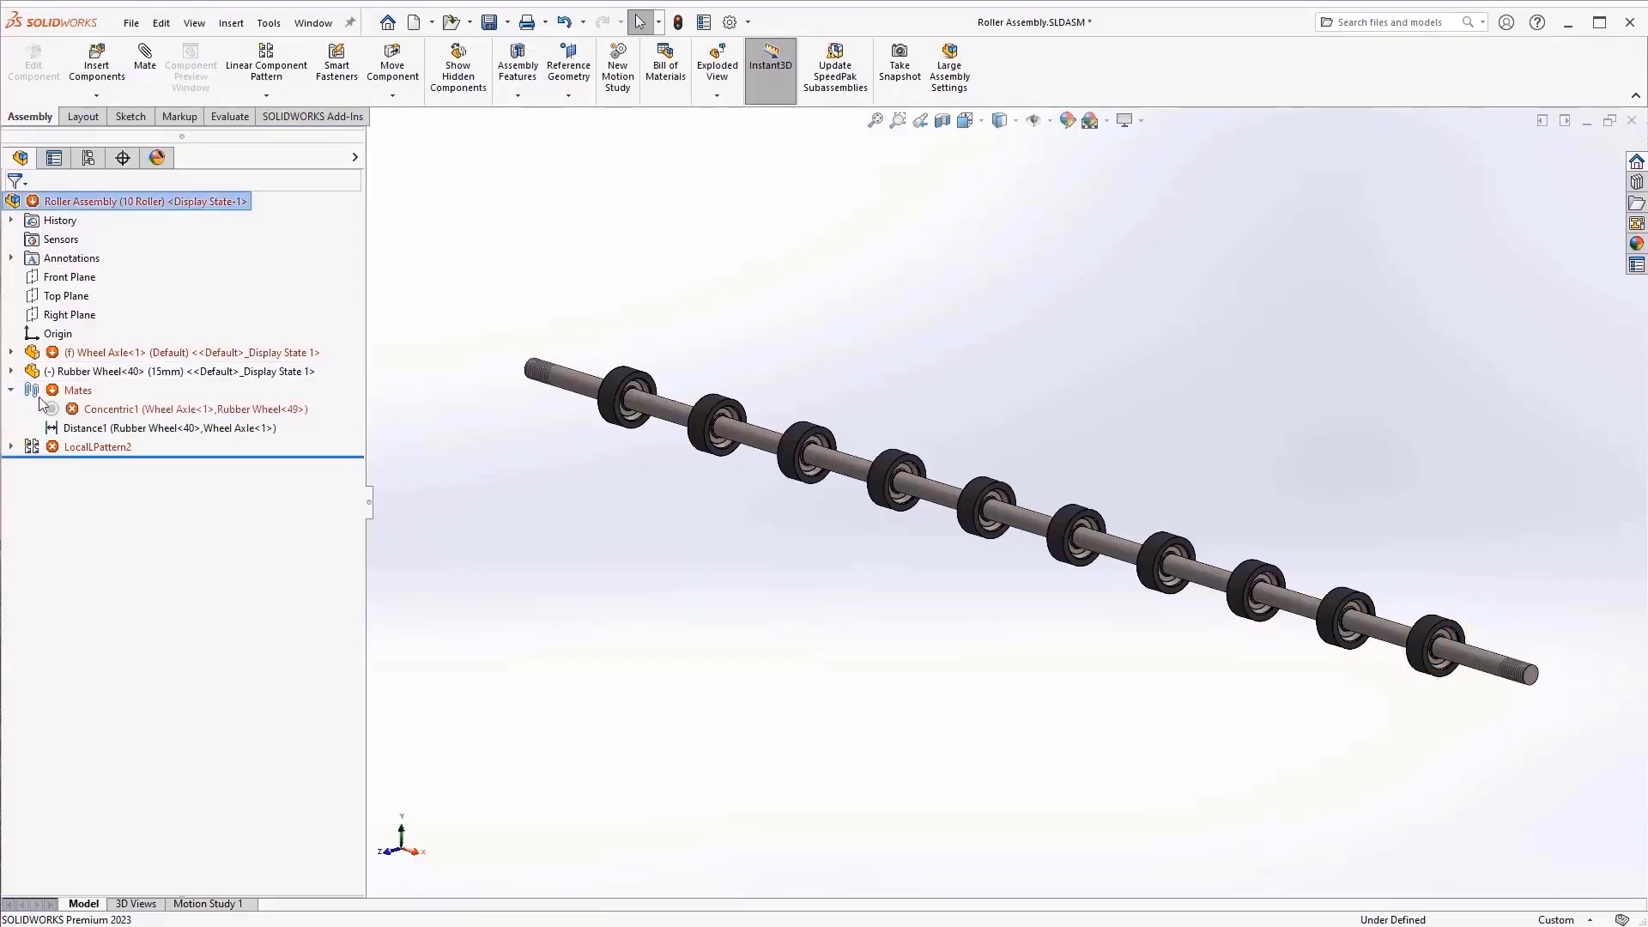
pyautogui.rightClick(170, 411)
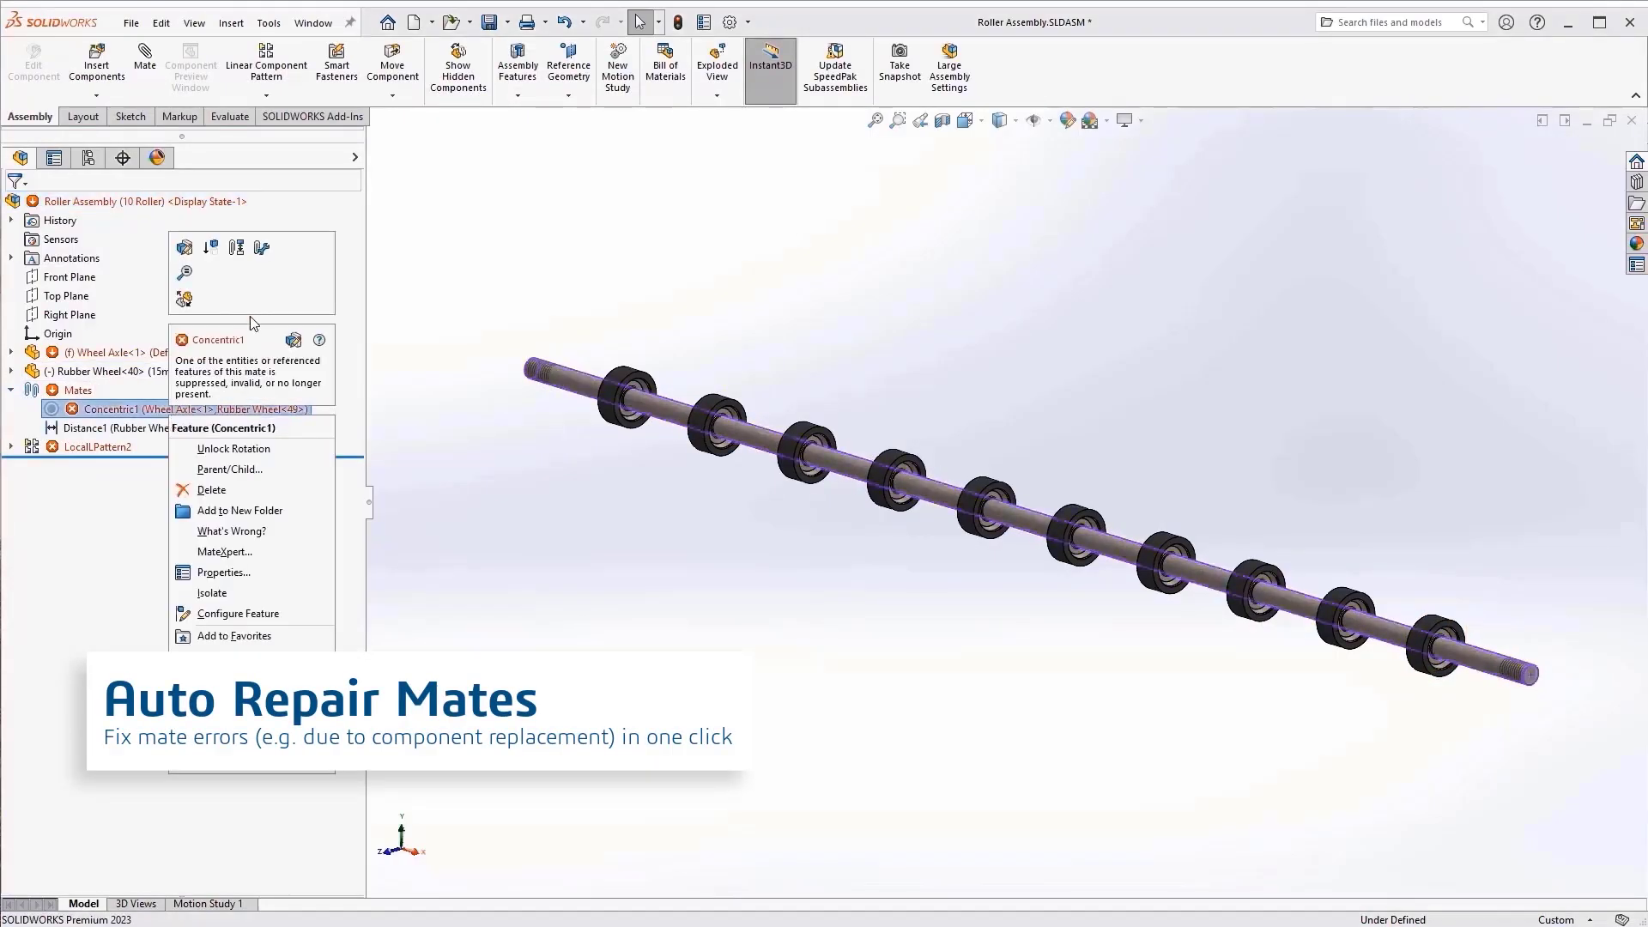
pyautogui.click(266, 254)
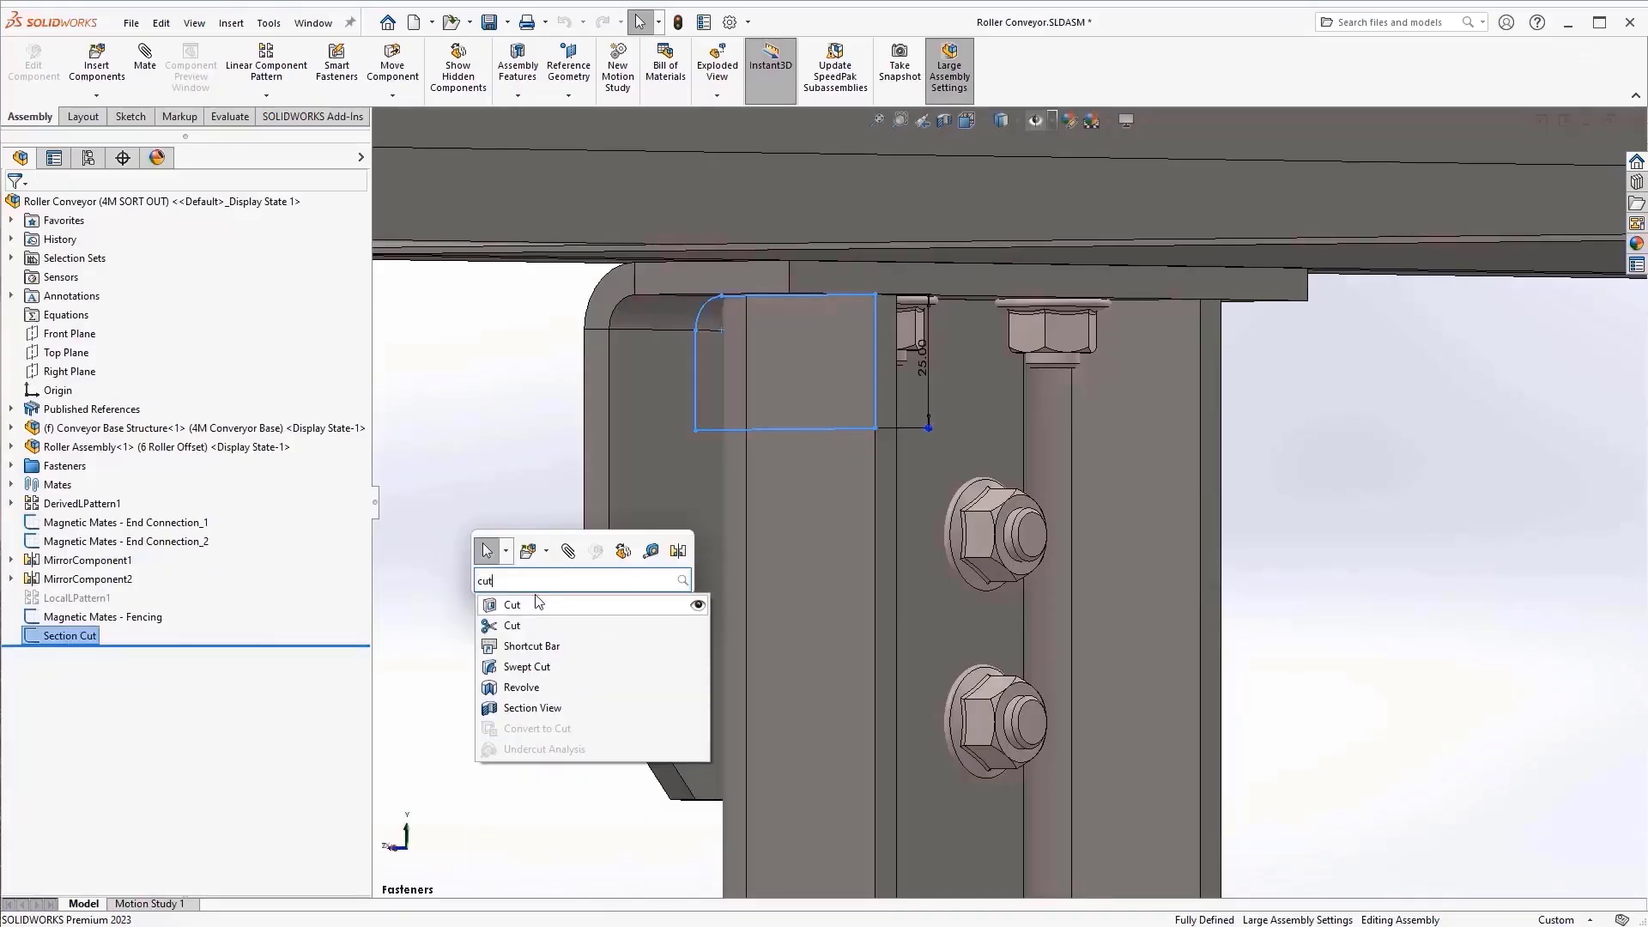
# Step: Extrude-cut the sketched conveyor block Up To Surface, ending at the frame face
pyautogui.click(535, 603)
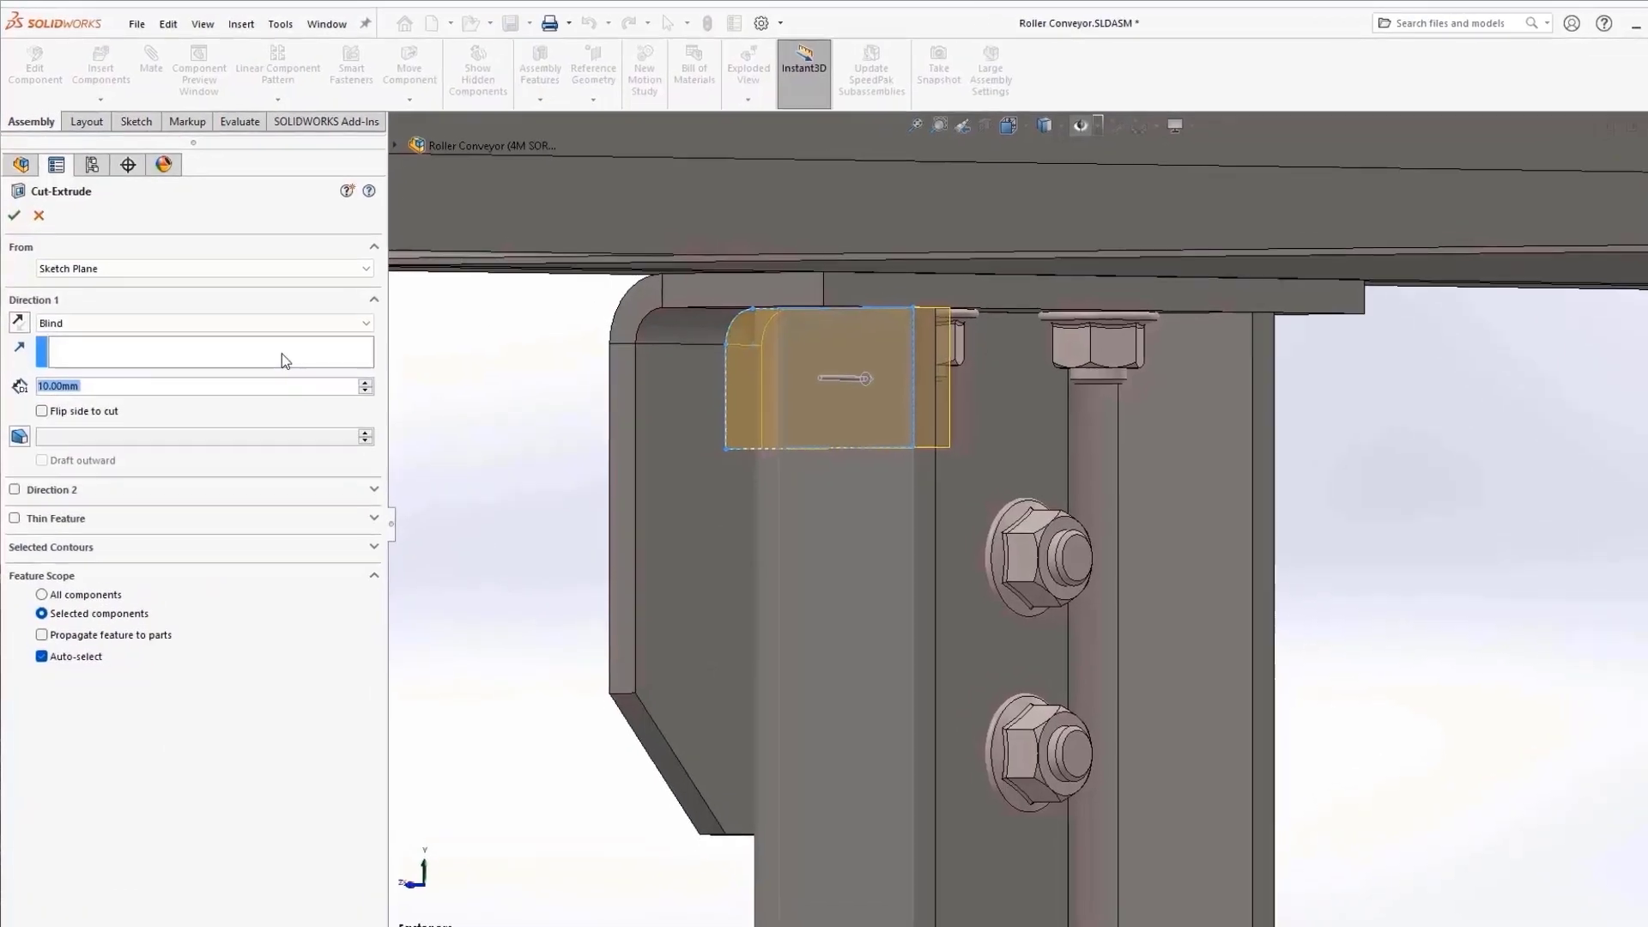
pyautogui.click(230, 325)
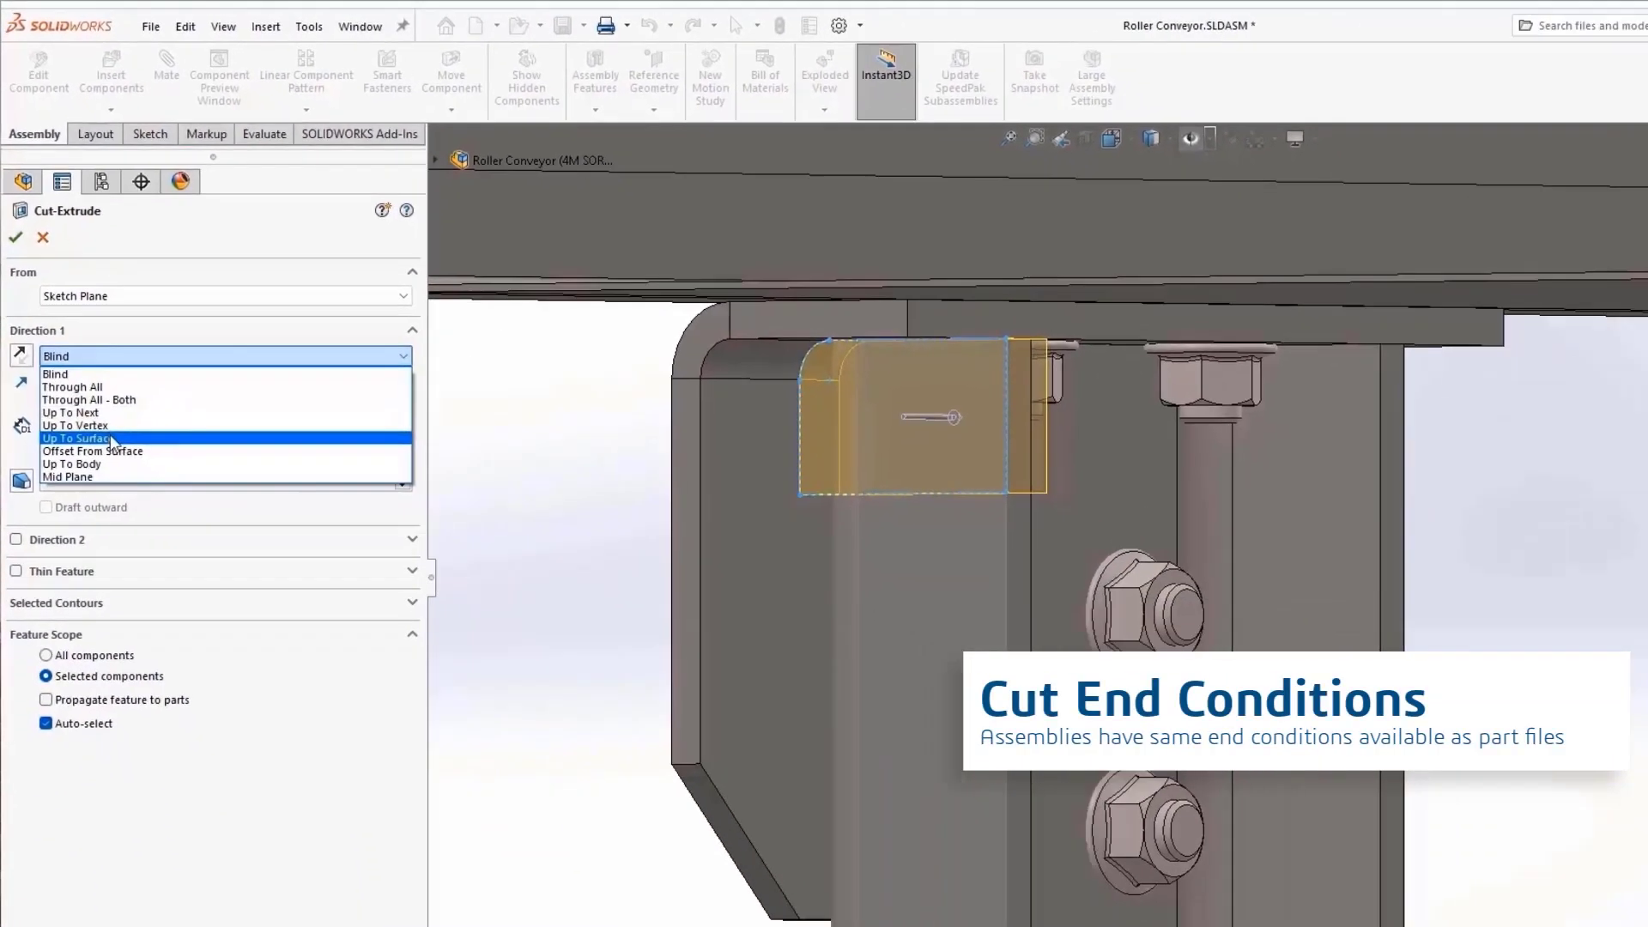
pyautogui.click(112, 442)
pyautogui.scroll(-5, 1245, 518)
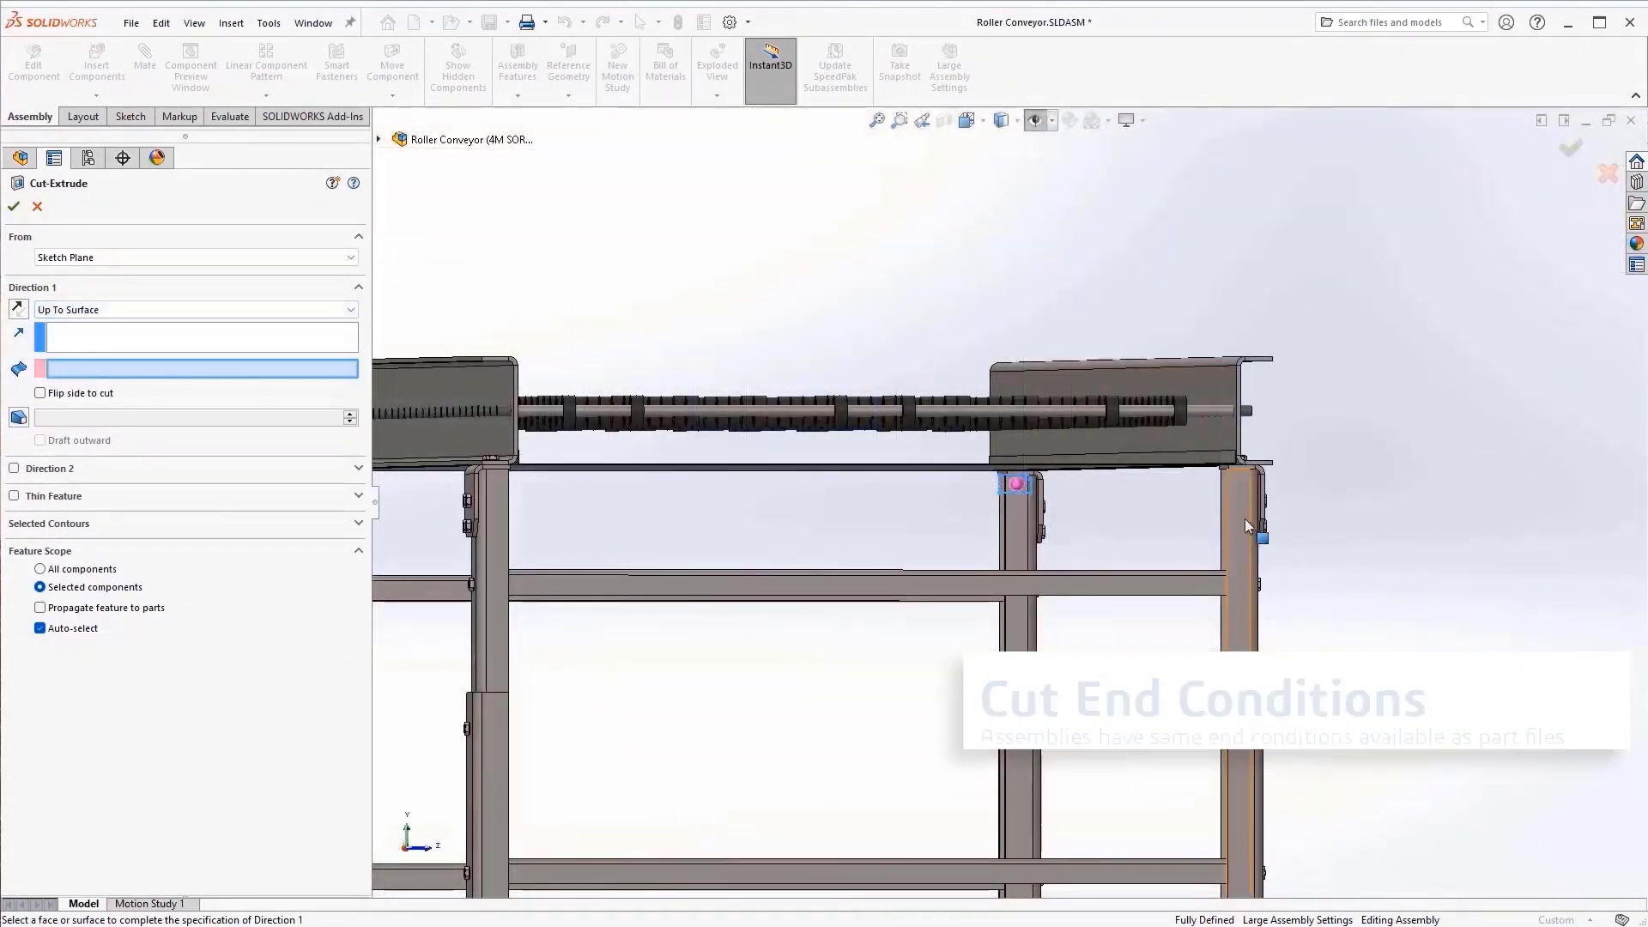
pyautogui.click(1245, 521)
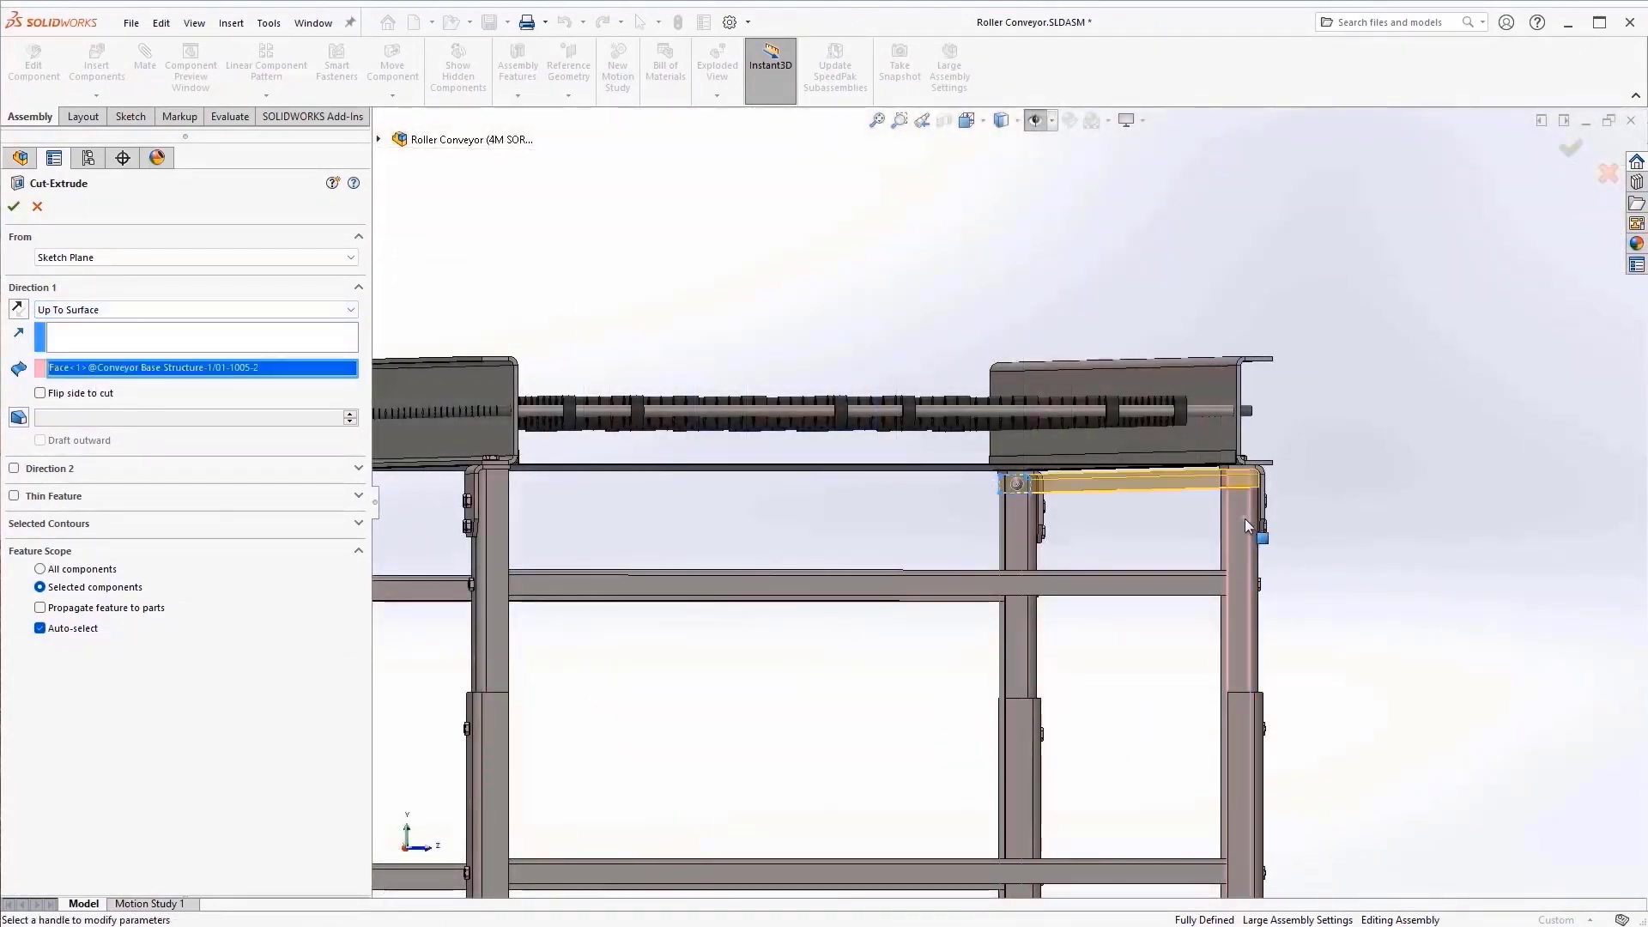
pyautogui.press('Return')
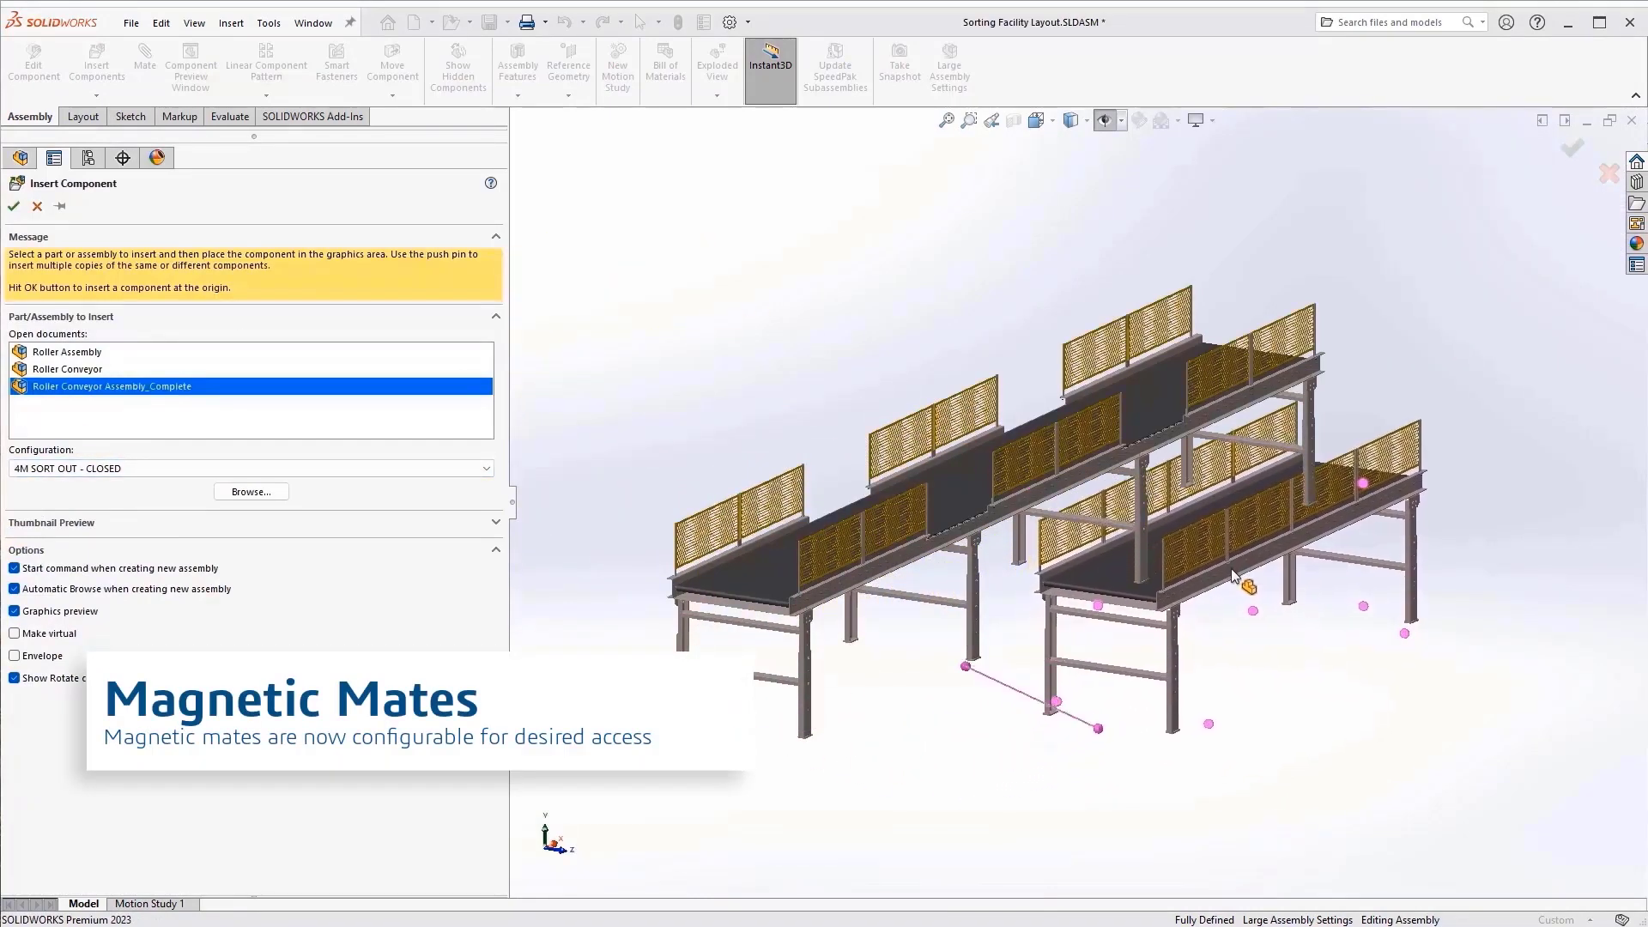
# Step: Place the conveyor and snap the Collection Basket onto its end with magnetic mates
pyautogui.click(1232, 570)
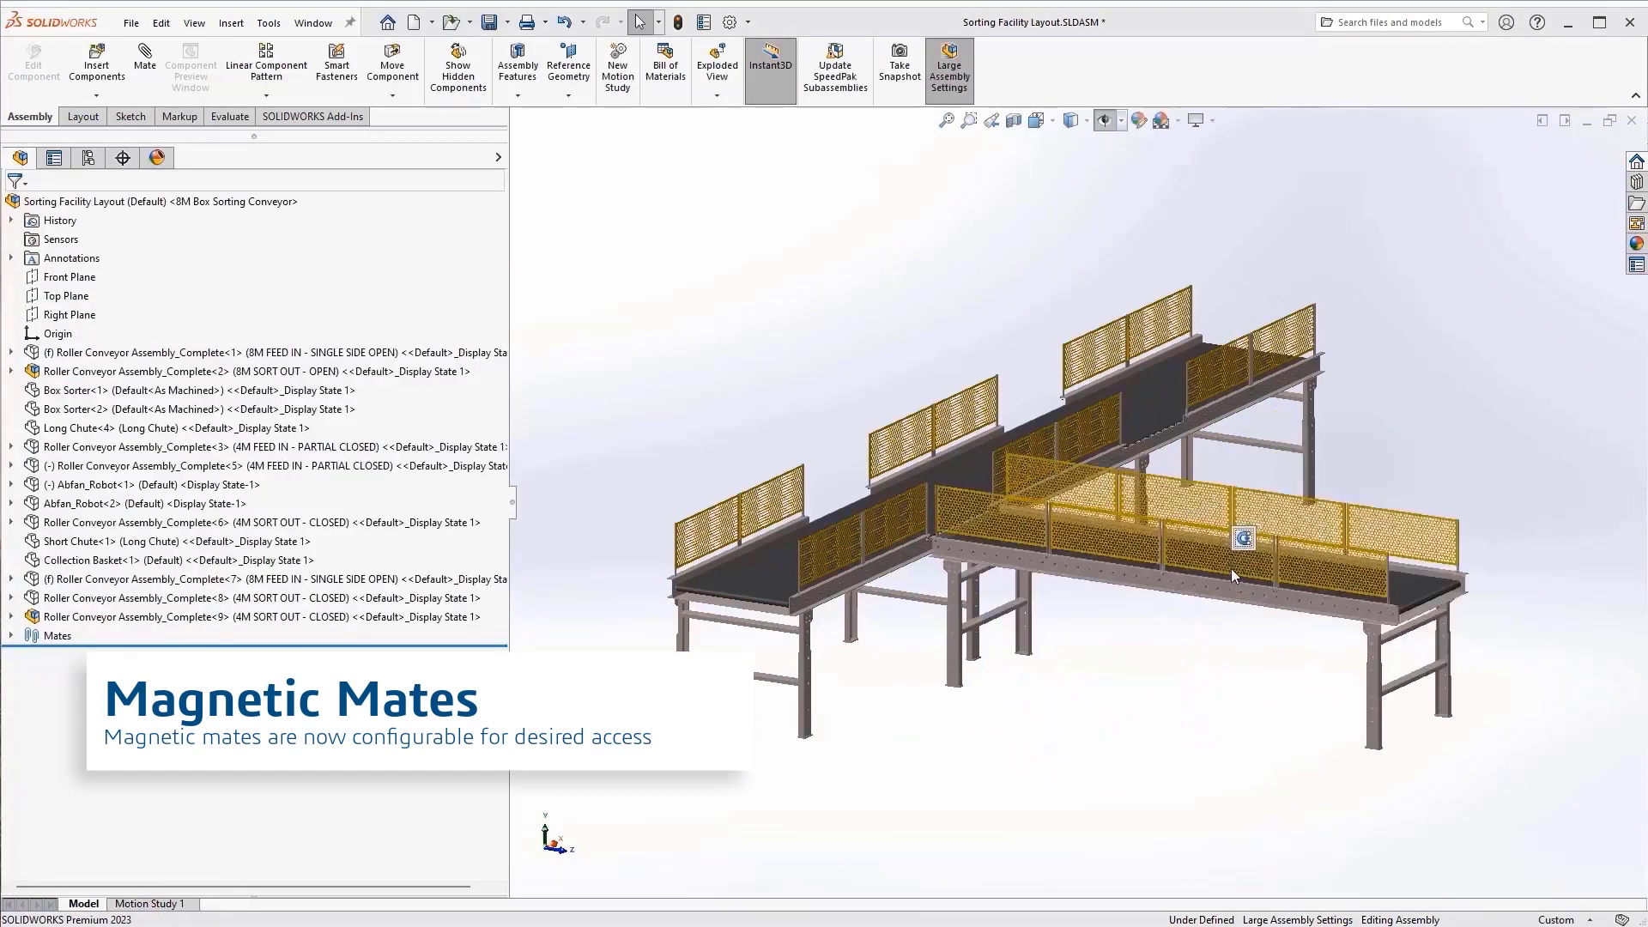
pyautogui.click(1636, 204)
pyautogui.moveTo(1484, 362); pyautogui.dragTo(1294, 717)
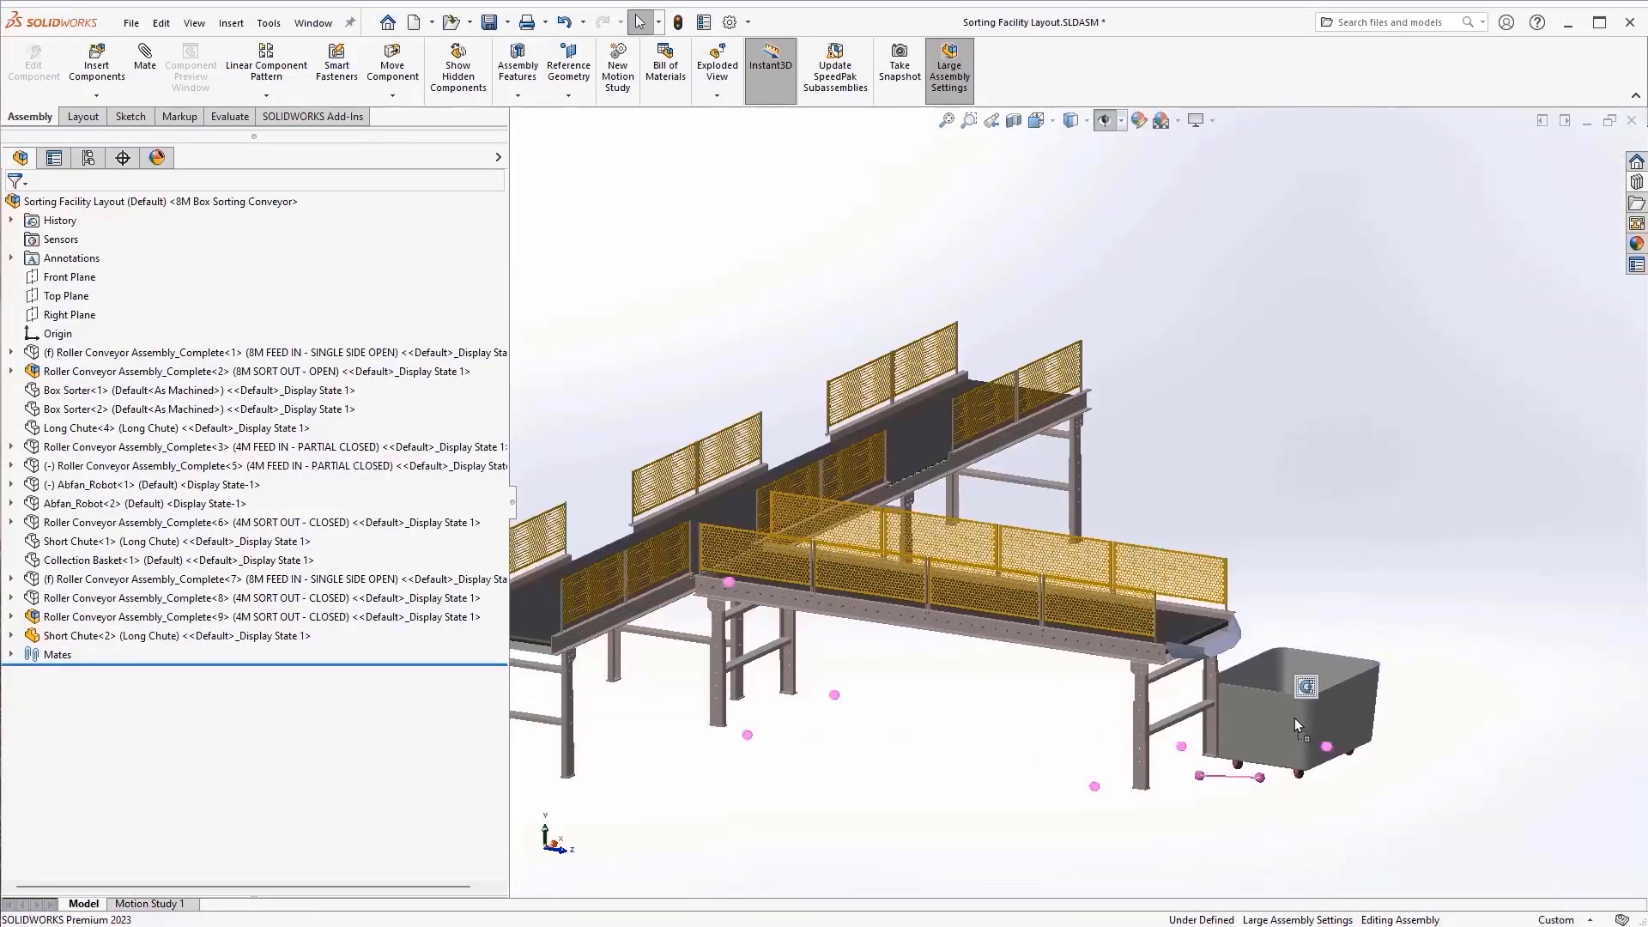
pyautogui.hotkey('ctrl', 'o')
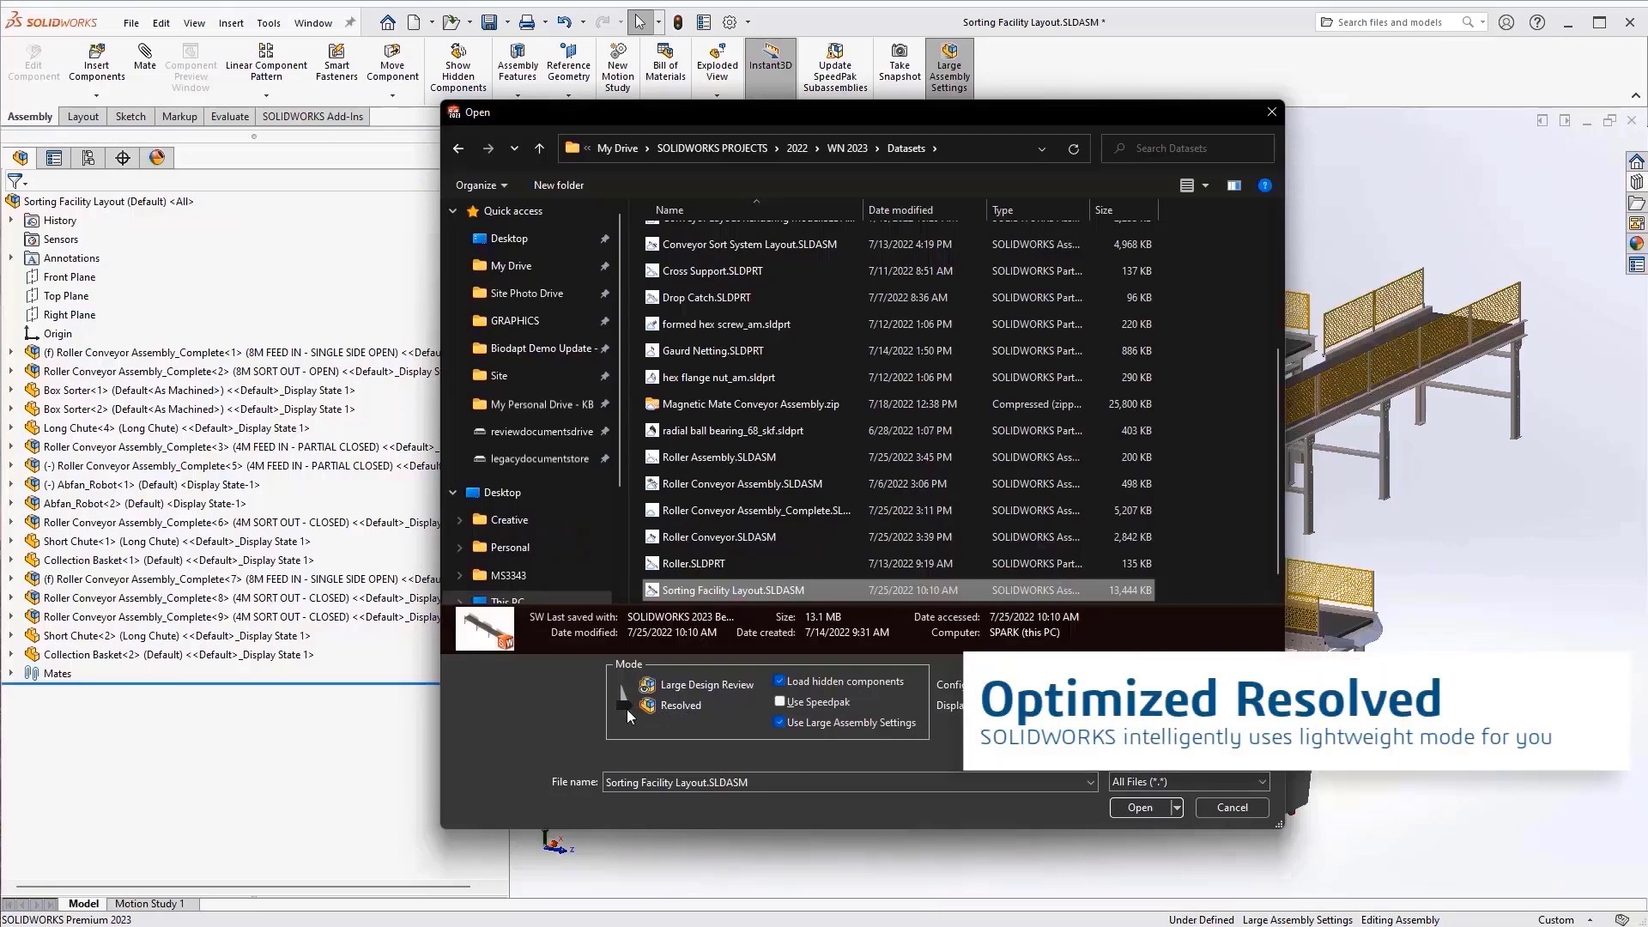
# Step: Open Sorting Facility Layout in Resolved mode and review the Performance system options
pyautogui.click(1138, 808)
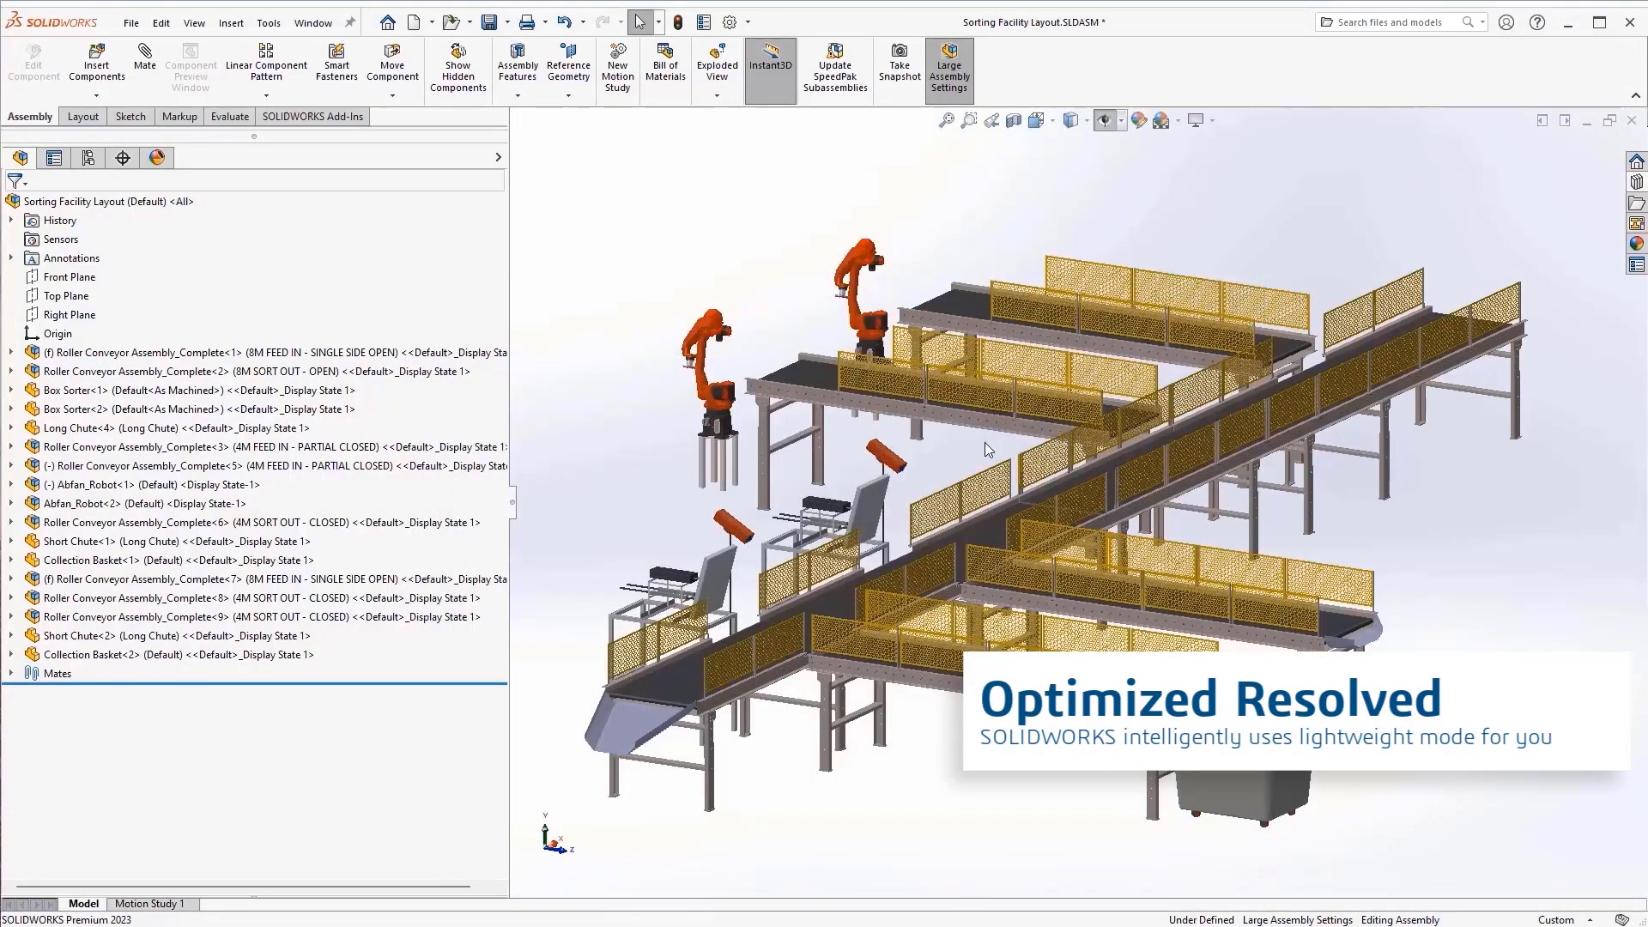
pyautogui.click(728, 26)
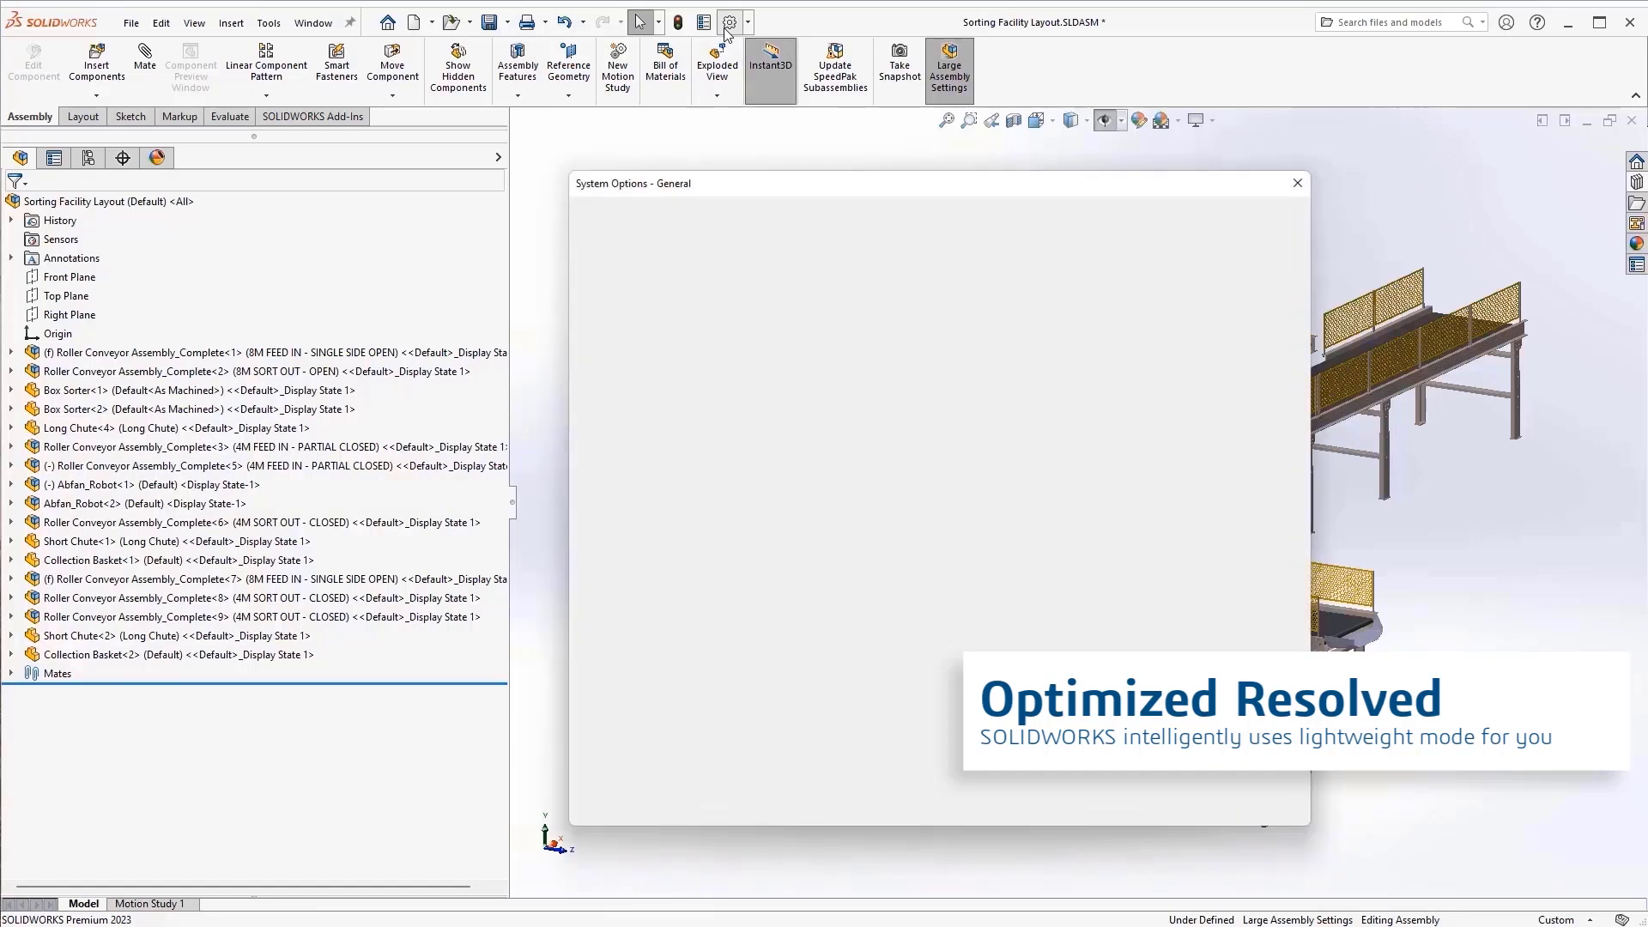
pyautogui.click(602, 409)
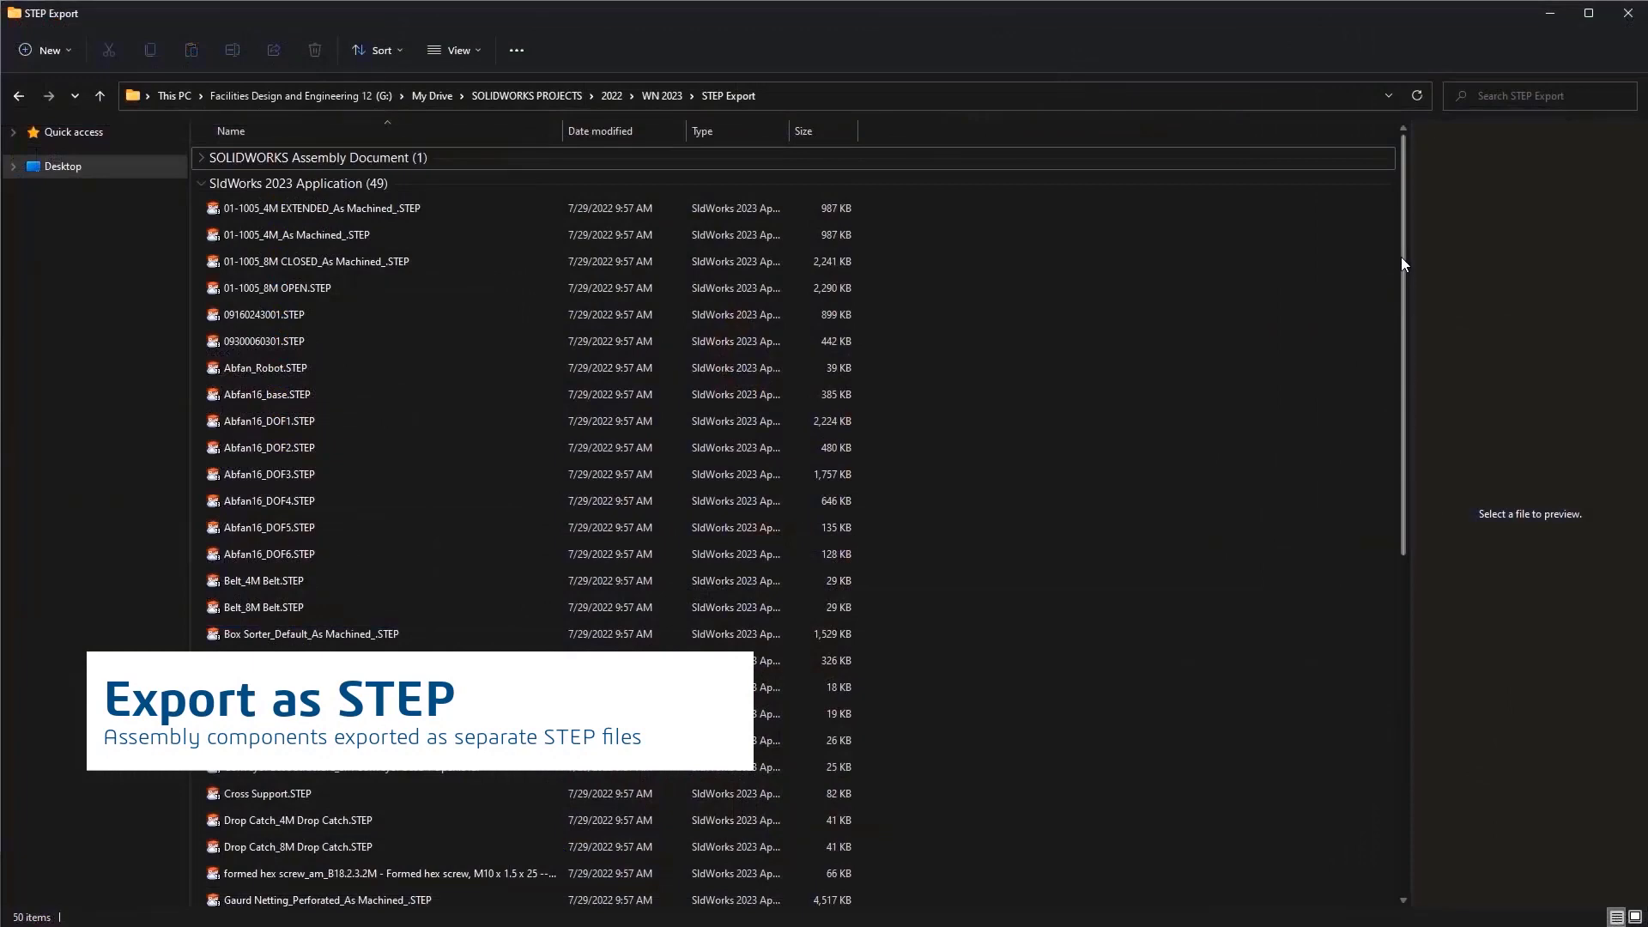
pyautogui.moveTo(1402, 258); pyautogui.dragTo(1403, 563)
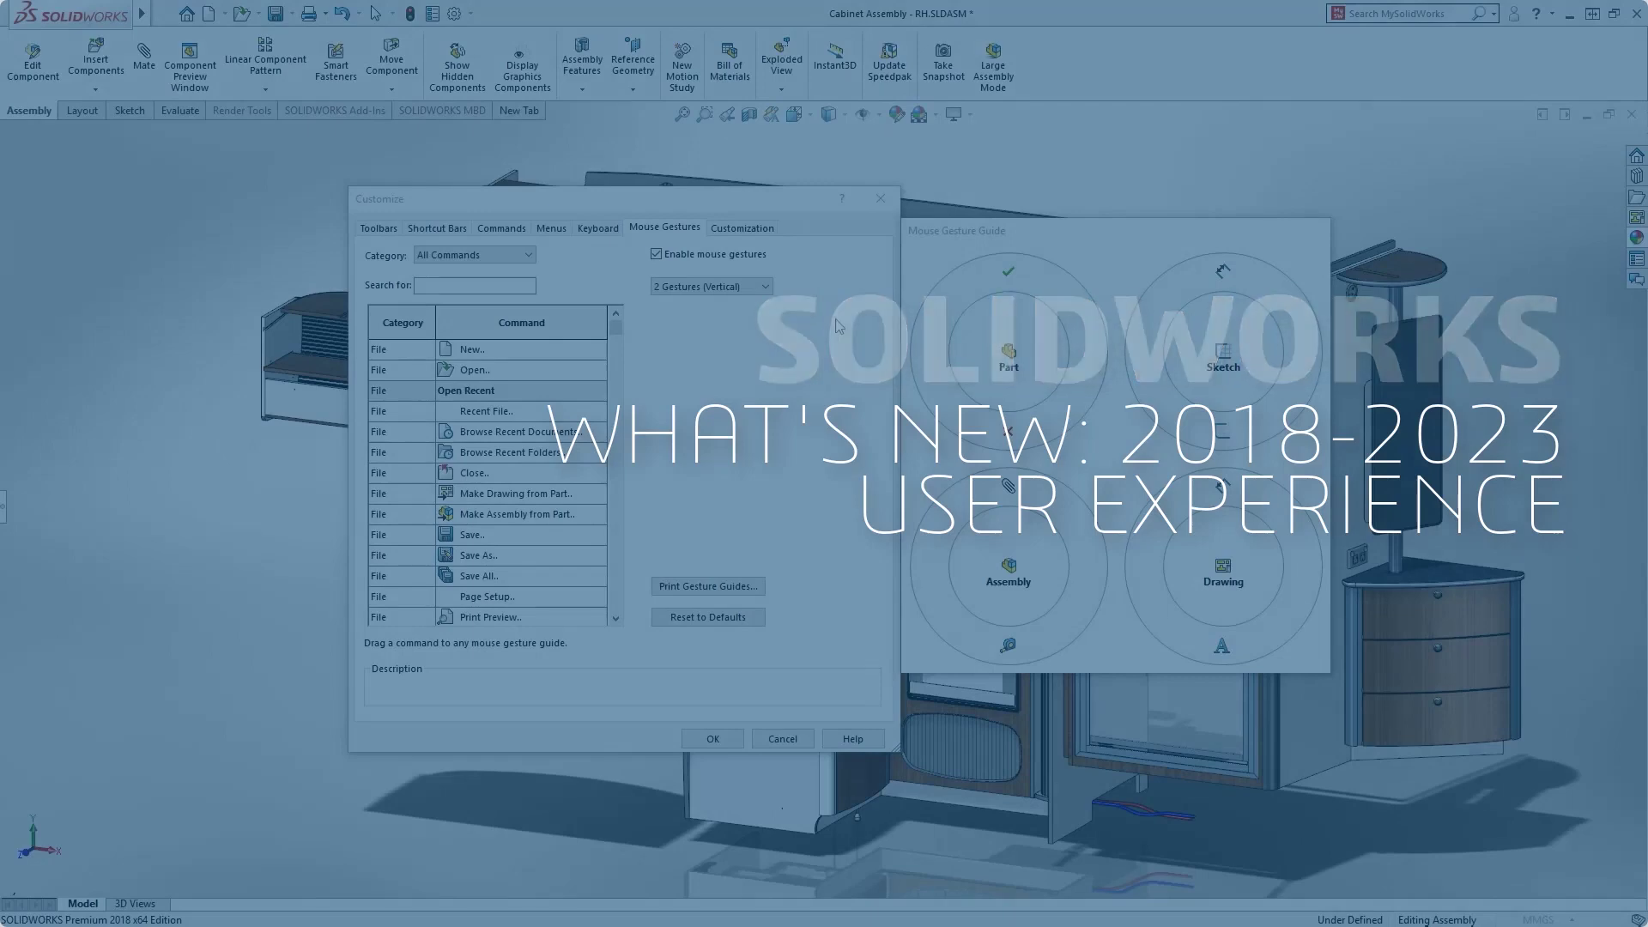
# Step: Set mouse gestures to 12, then open Long Blue Camera from recents filtered by 'camera'
pyautogui.click(765, 287)
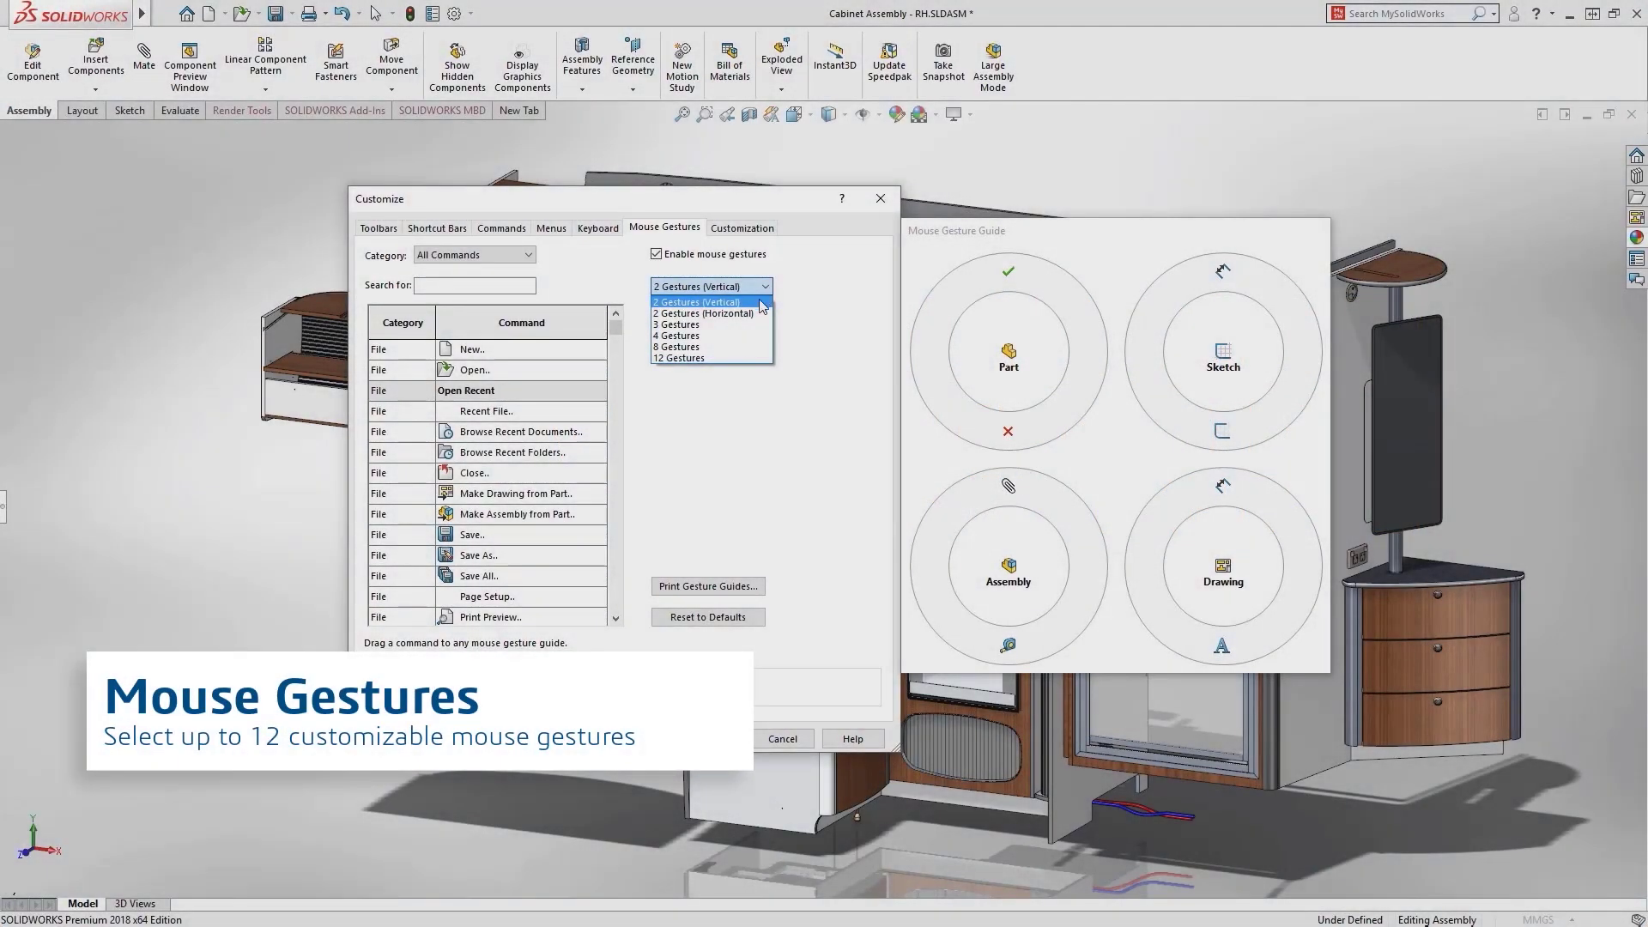
pyautogui.click(749, 358)
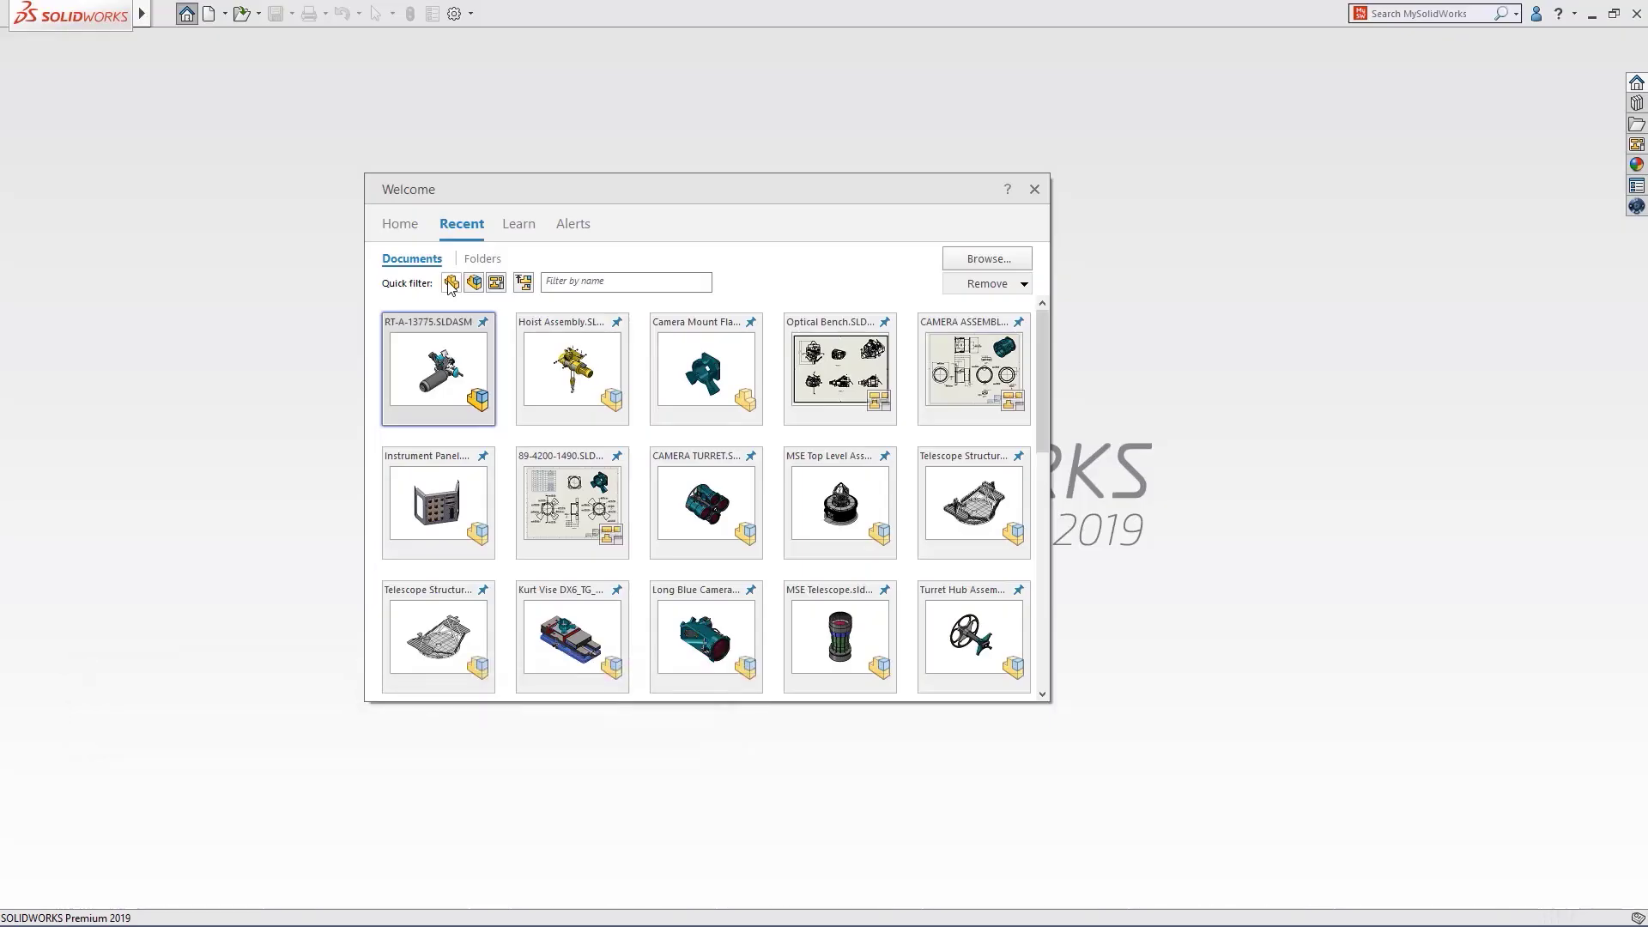
pyautogui.click(558, 281)
pyautogui.write('camera')
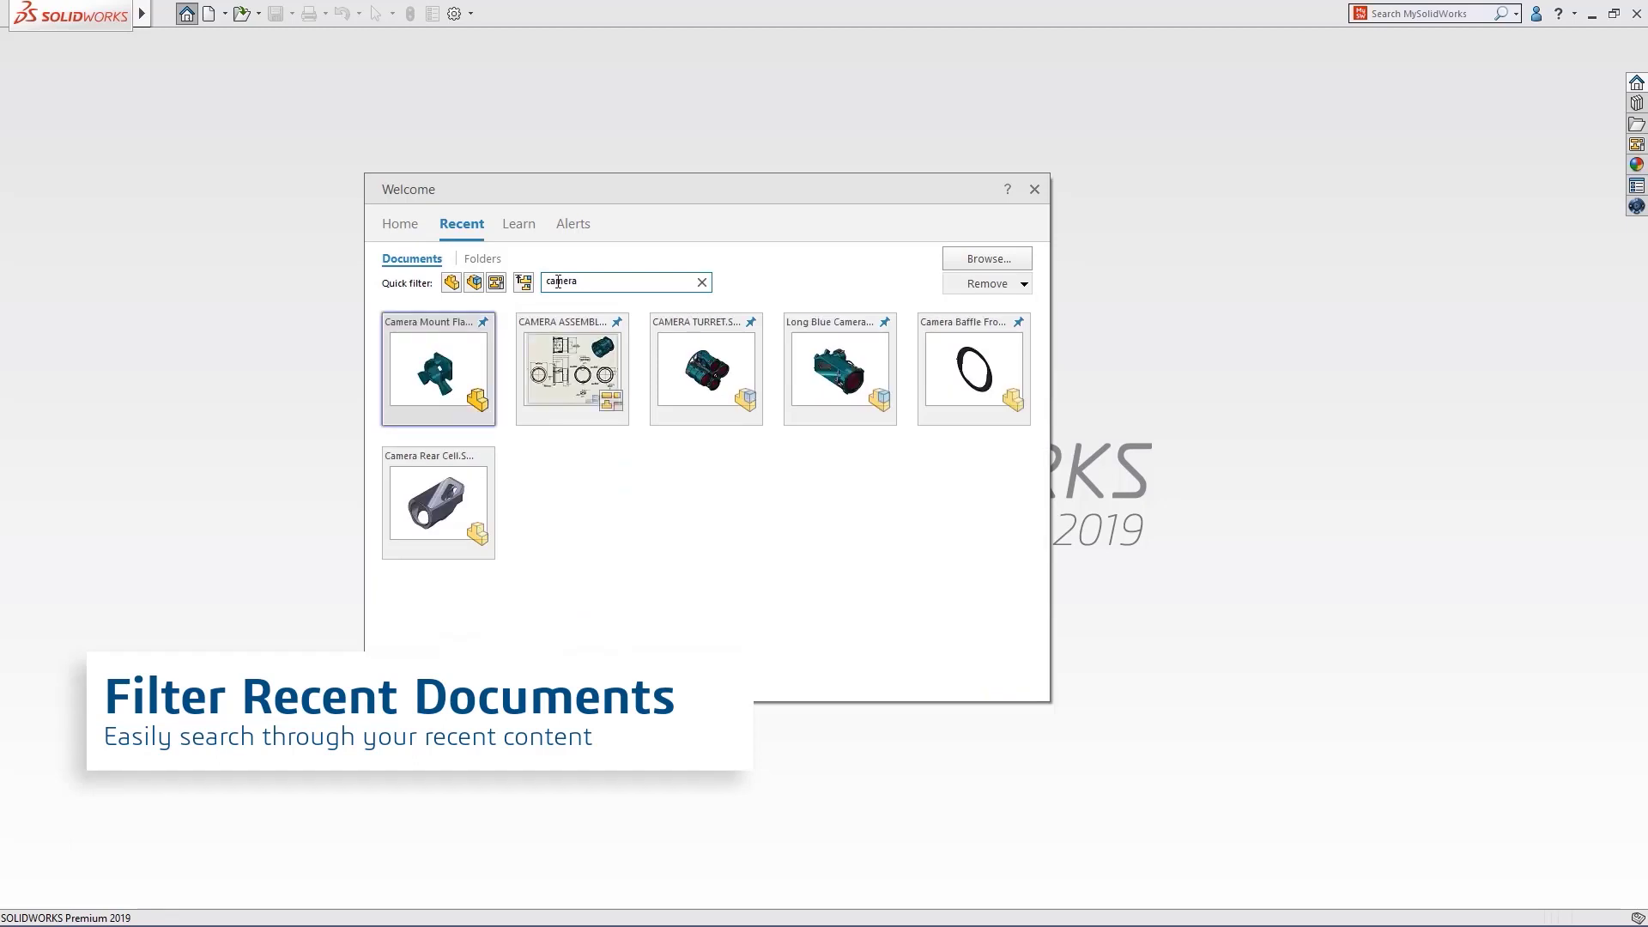
pyautogui.doubleClick(837, 373)
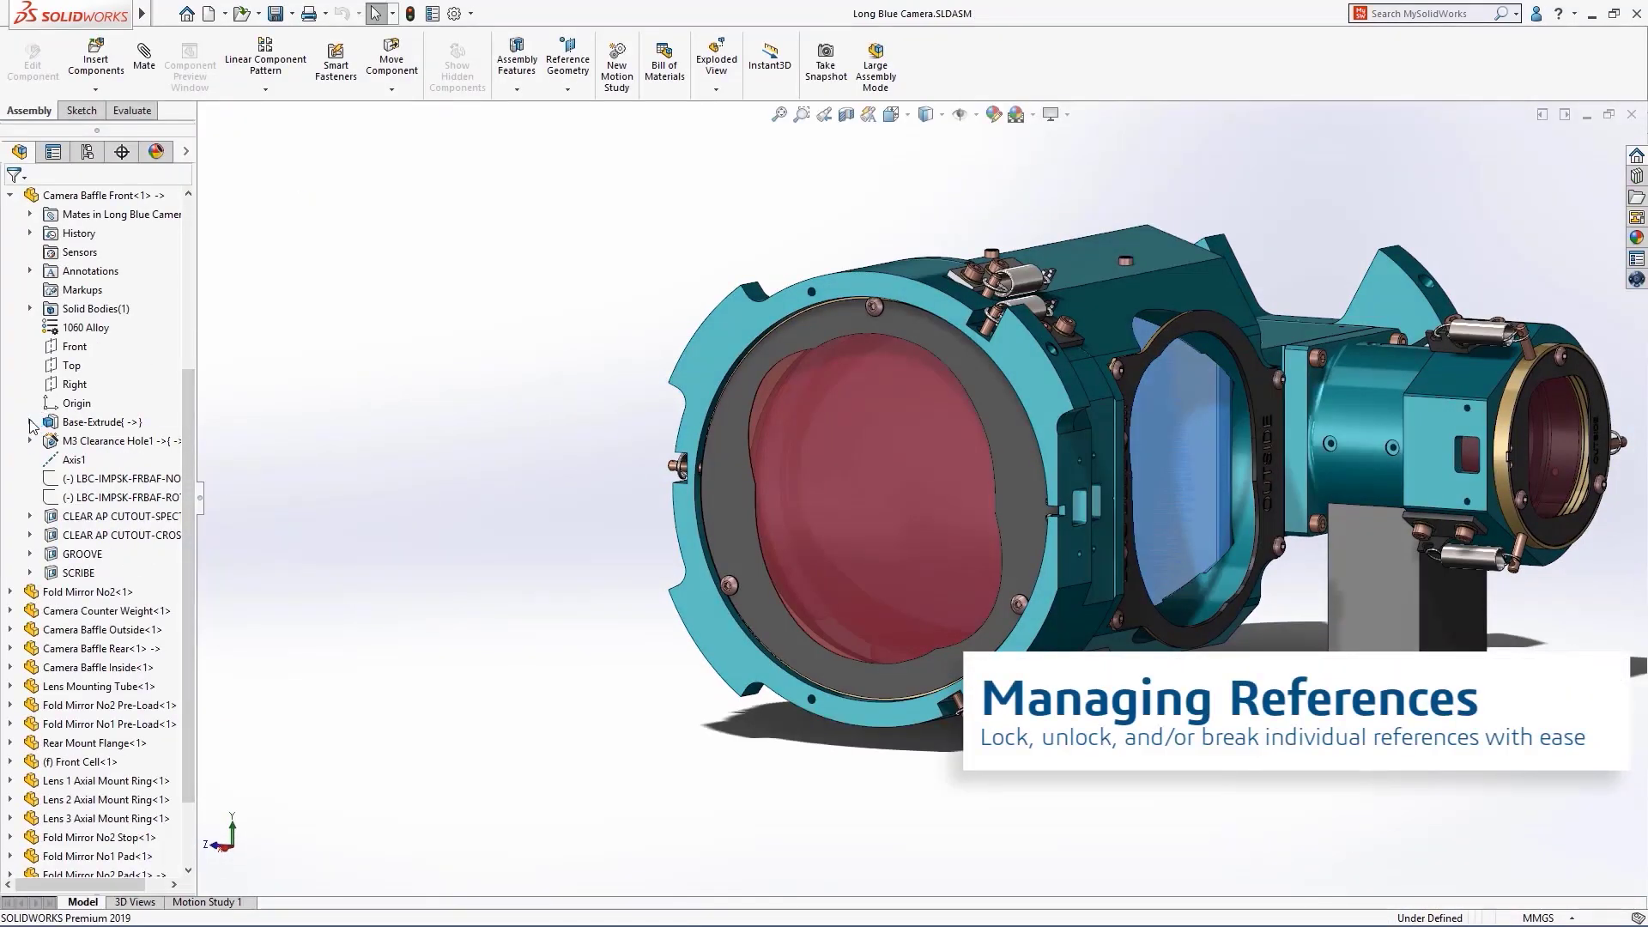
# Step: Lock Sketch2's external reference in Camera Baffle Front
pyautogui.click(111, 440)
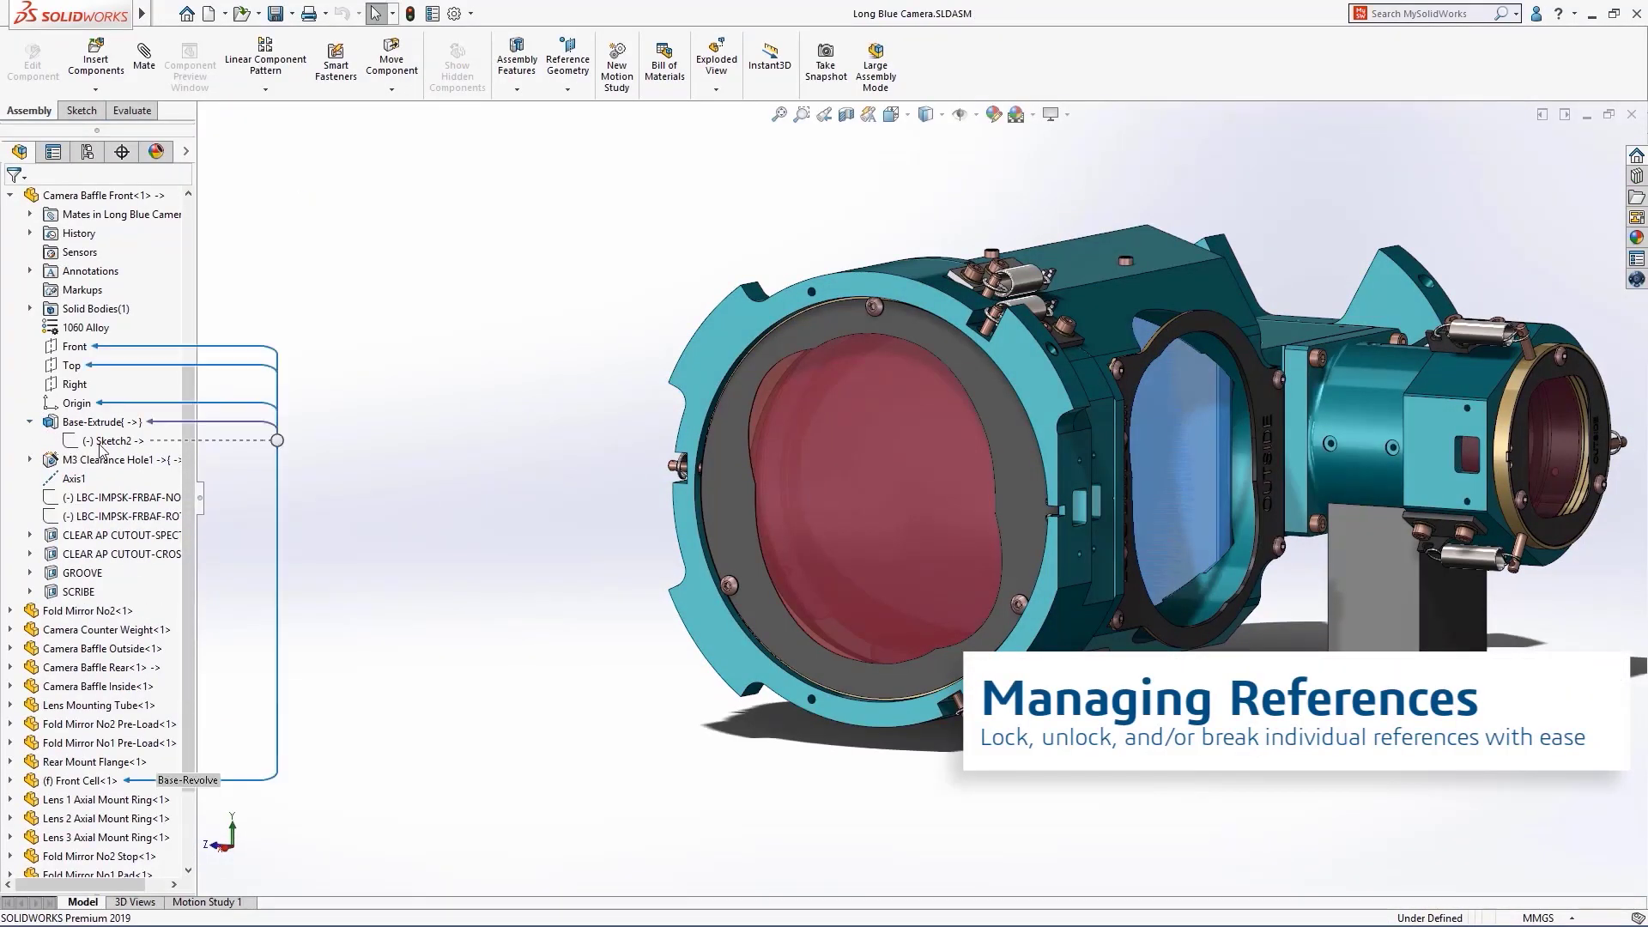
pyautogui.rightClick(279, 444)
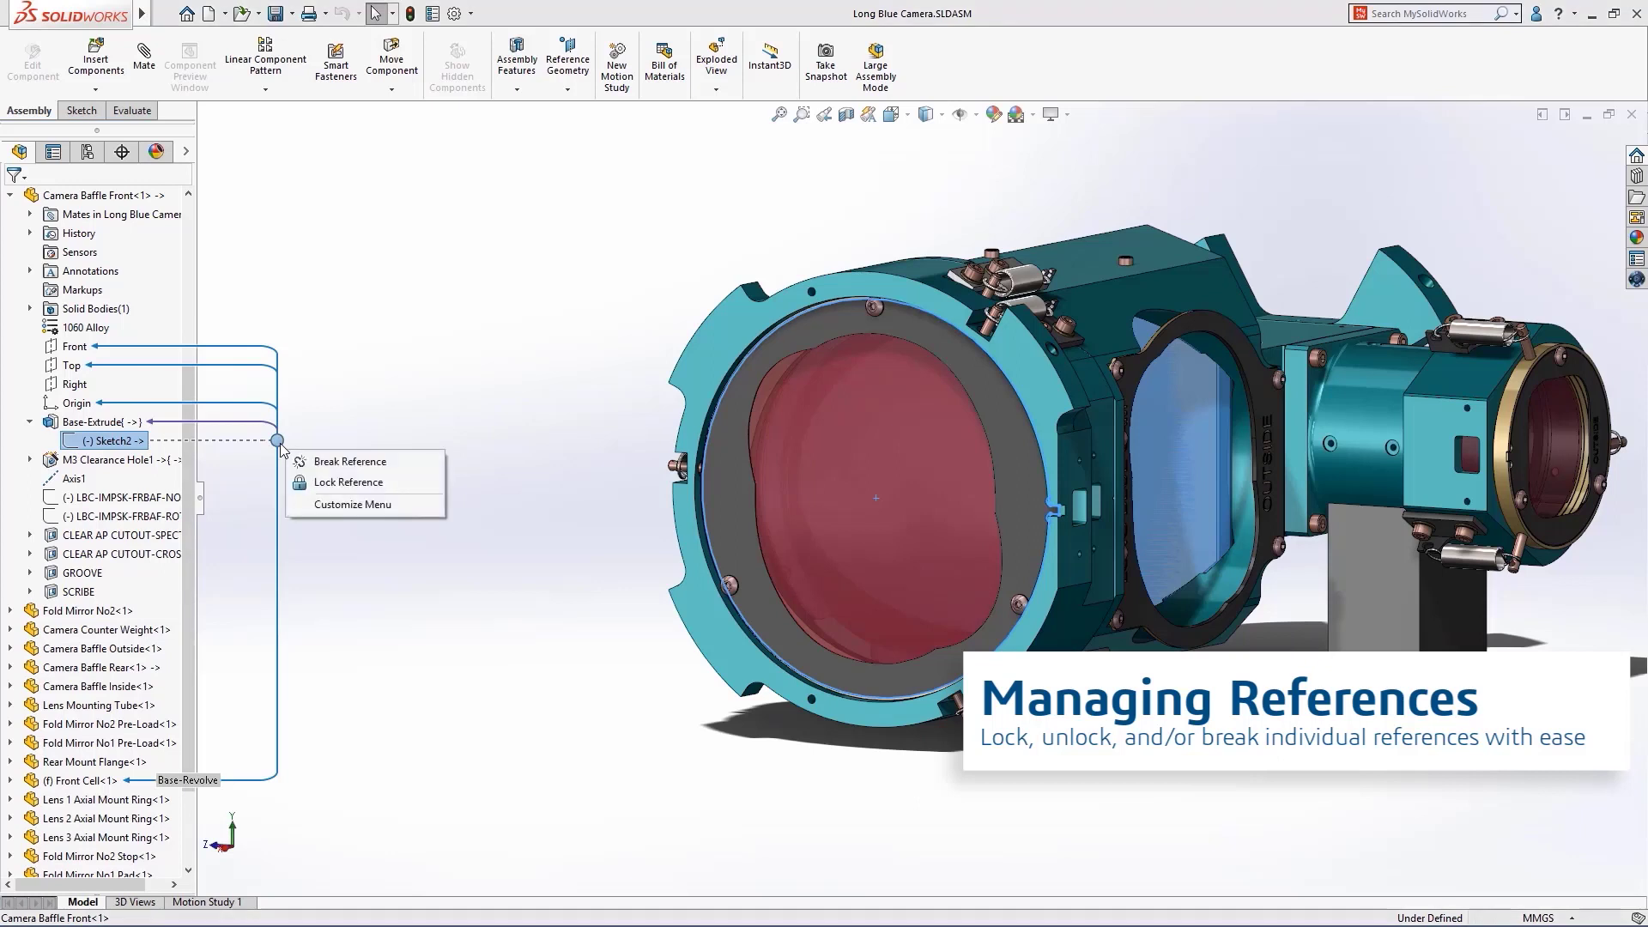
pyautogui.click(324, 485)
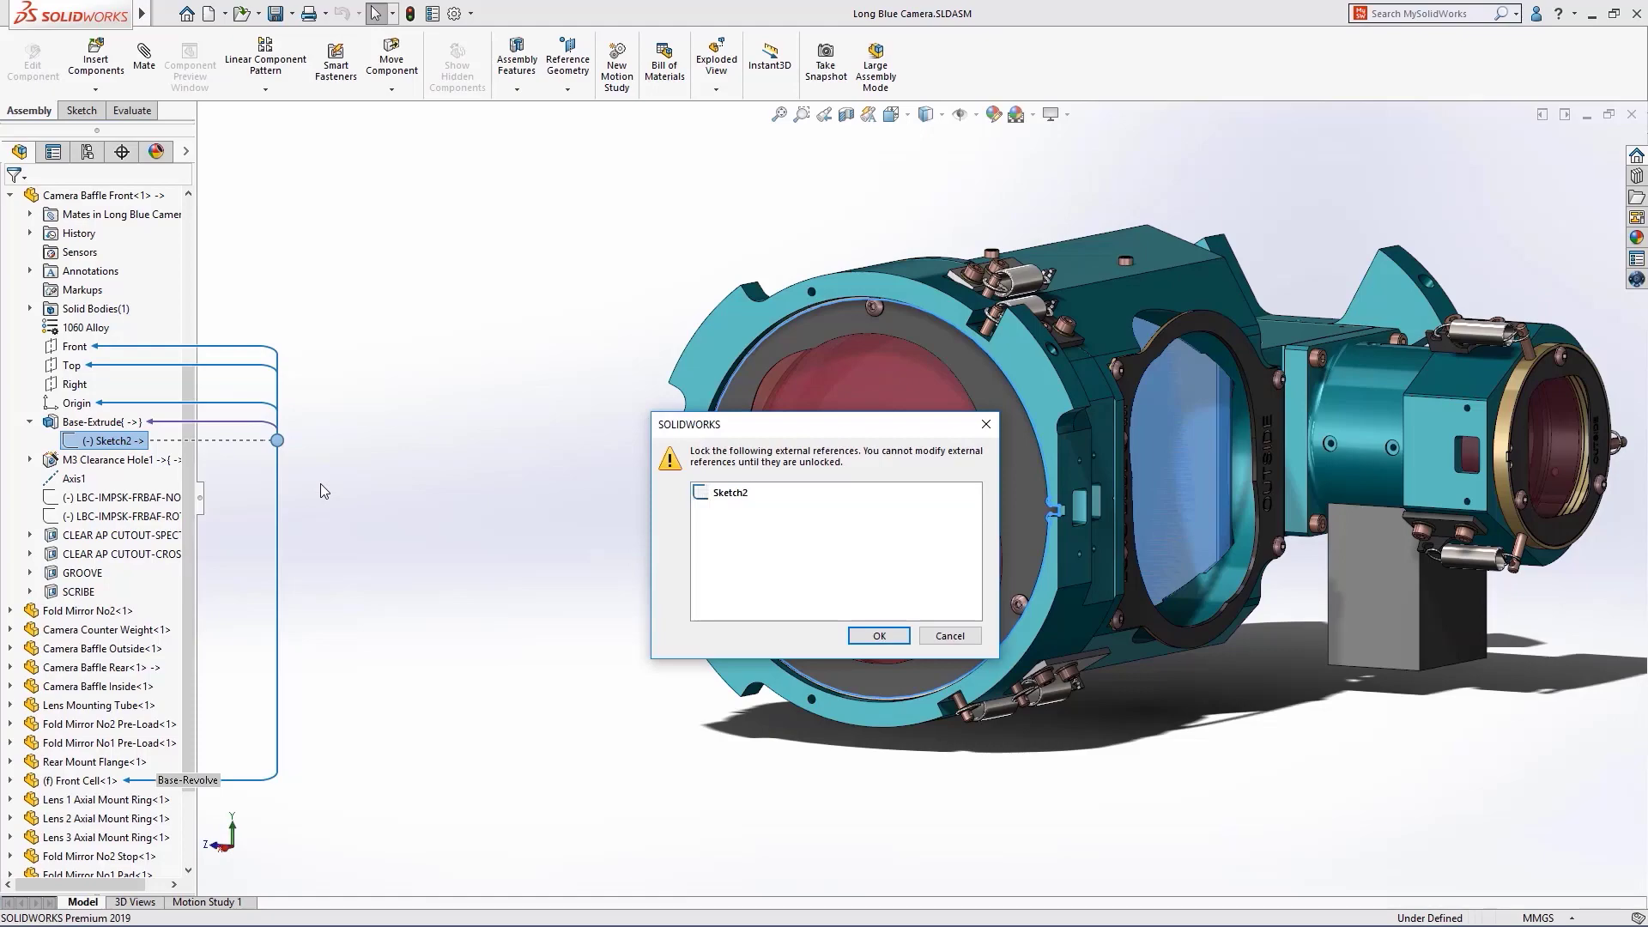
pyautogui.click(876, 636)
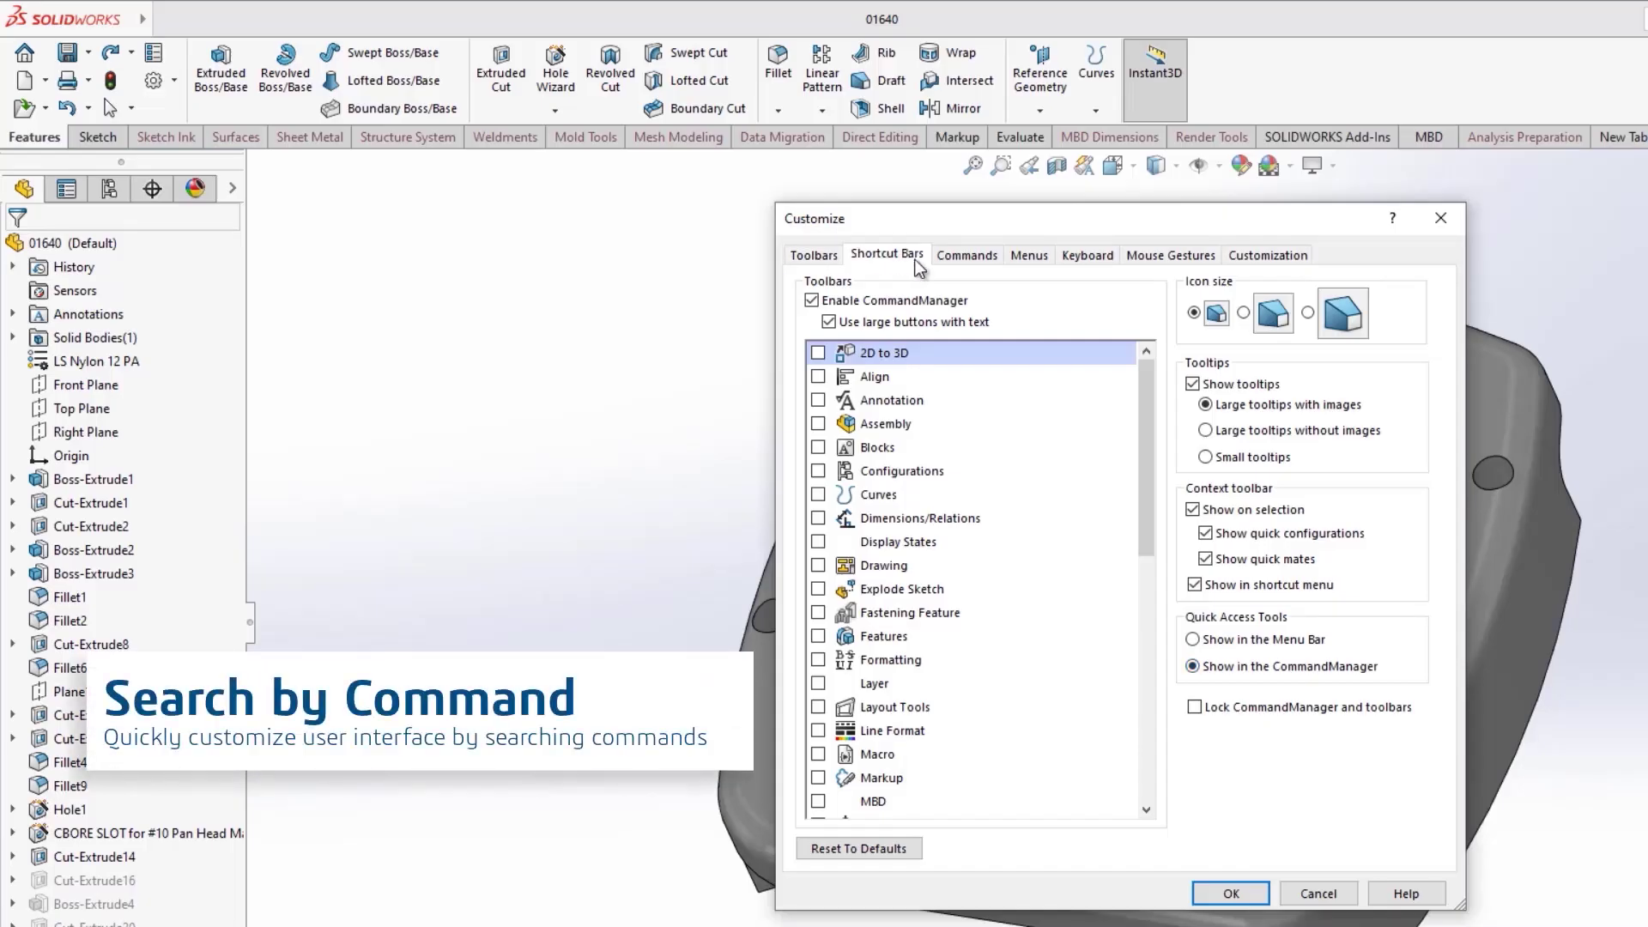
# Step: Add the Circular Pattern feature command to the part shortcut bar
pyautogui.click(886, 254)
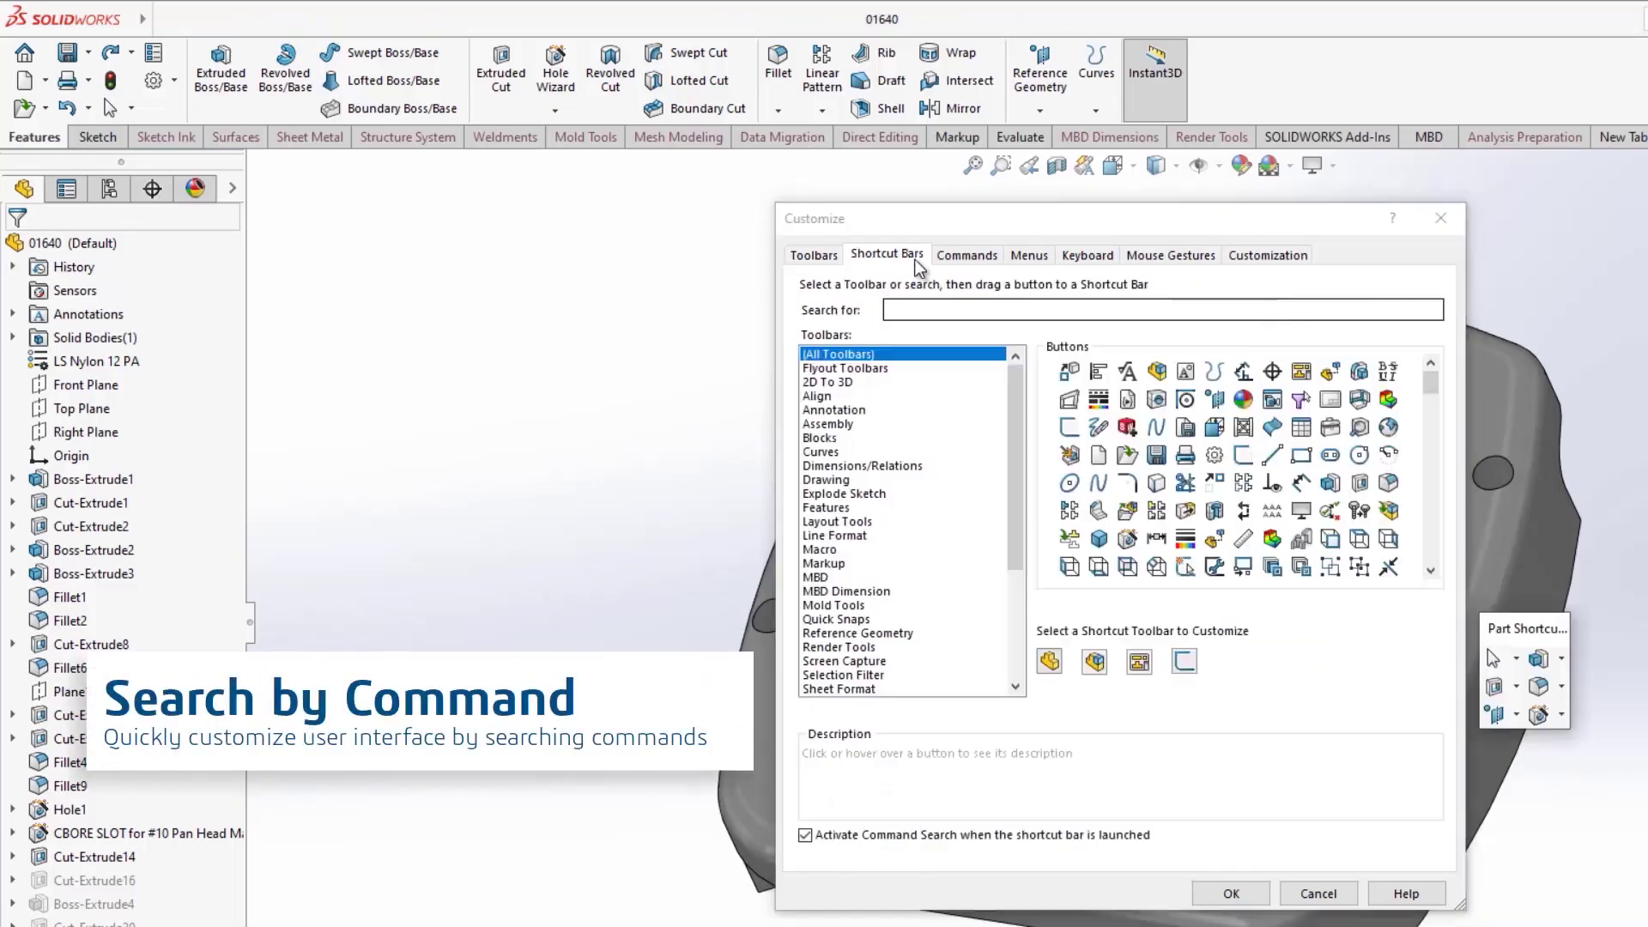
pyautogui.click(942, 309)
pyautogui.write('pattern')
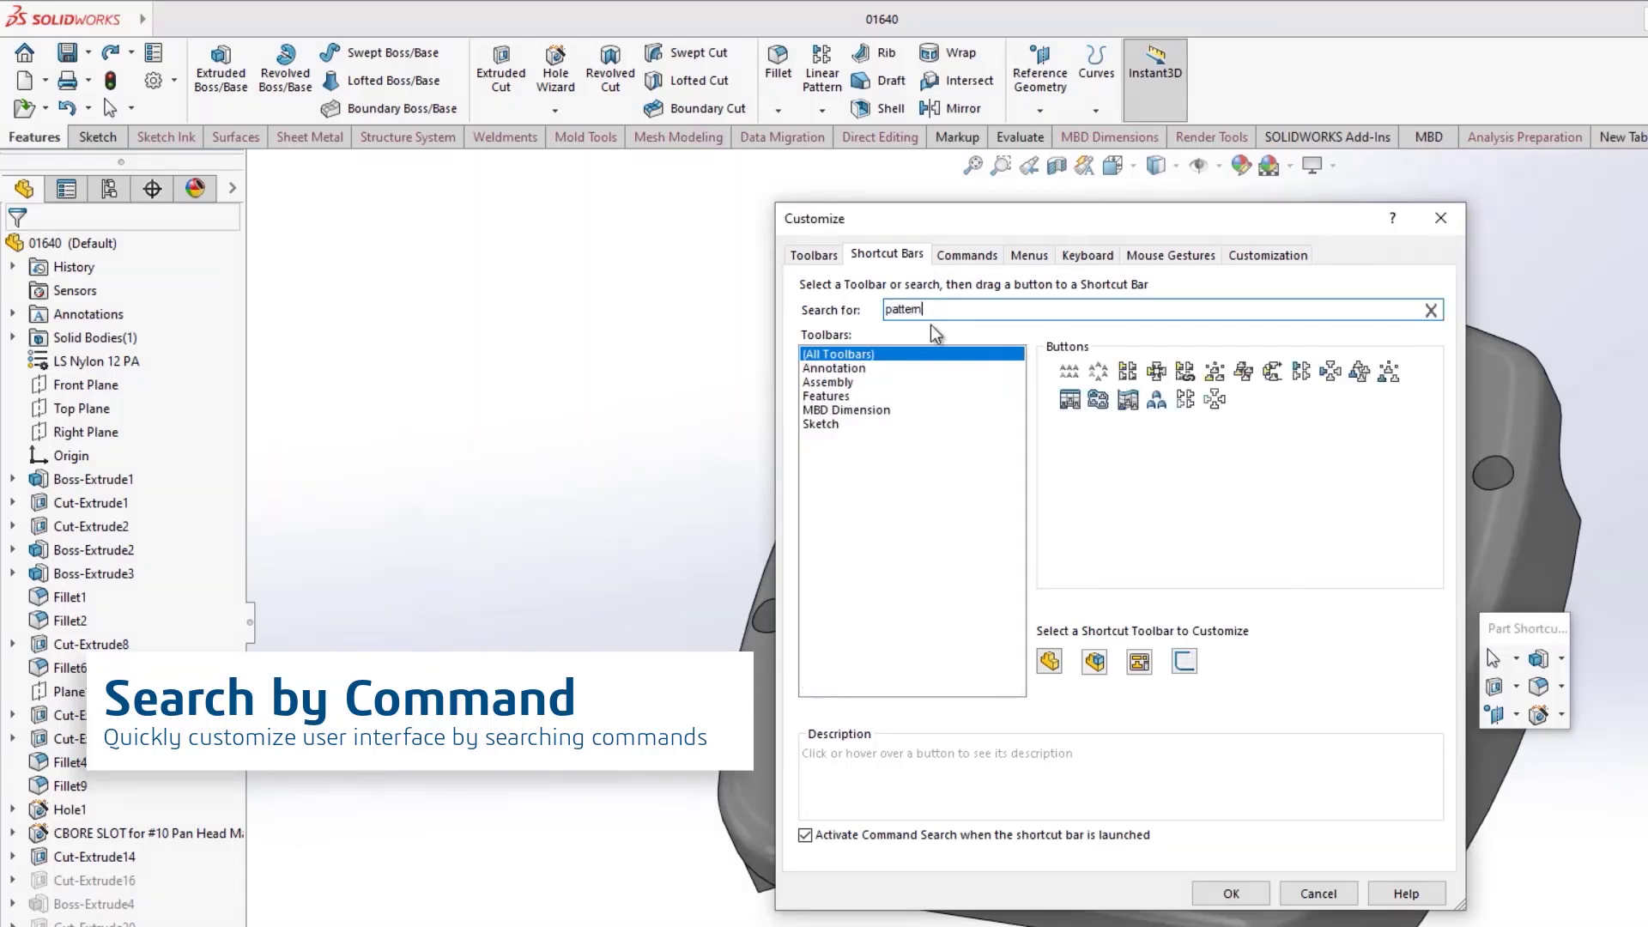
pyautogui.click(864, 397)
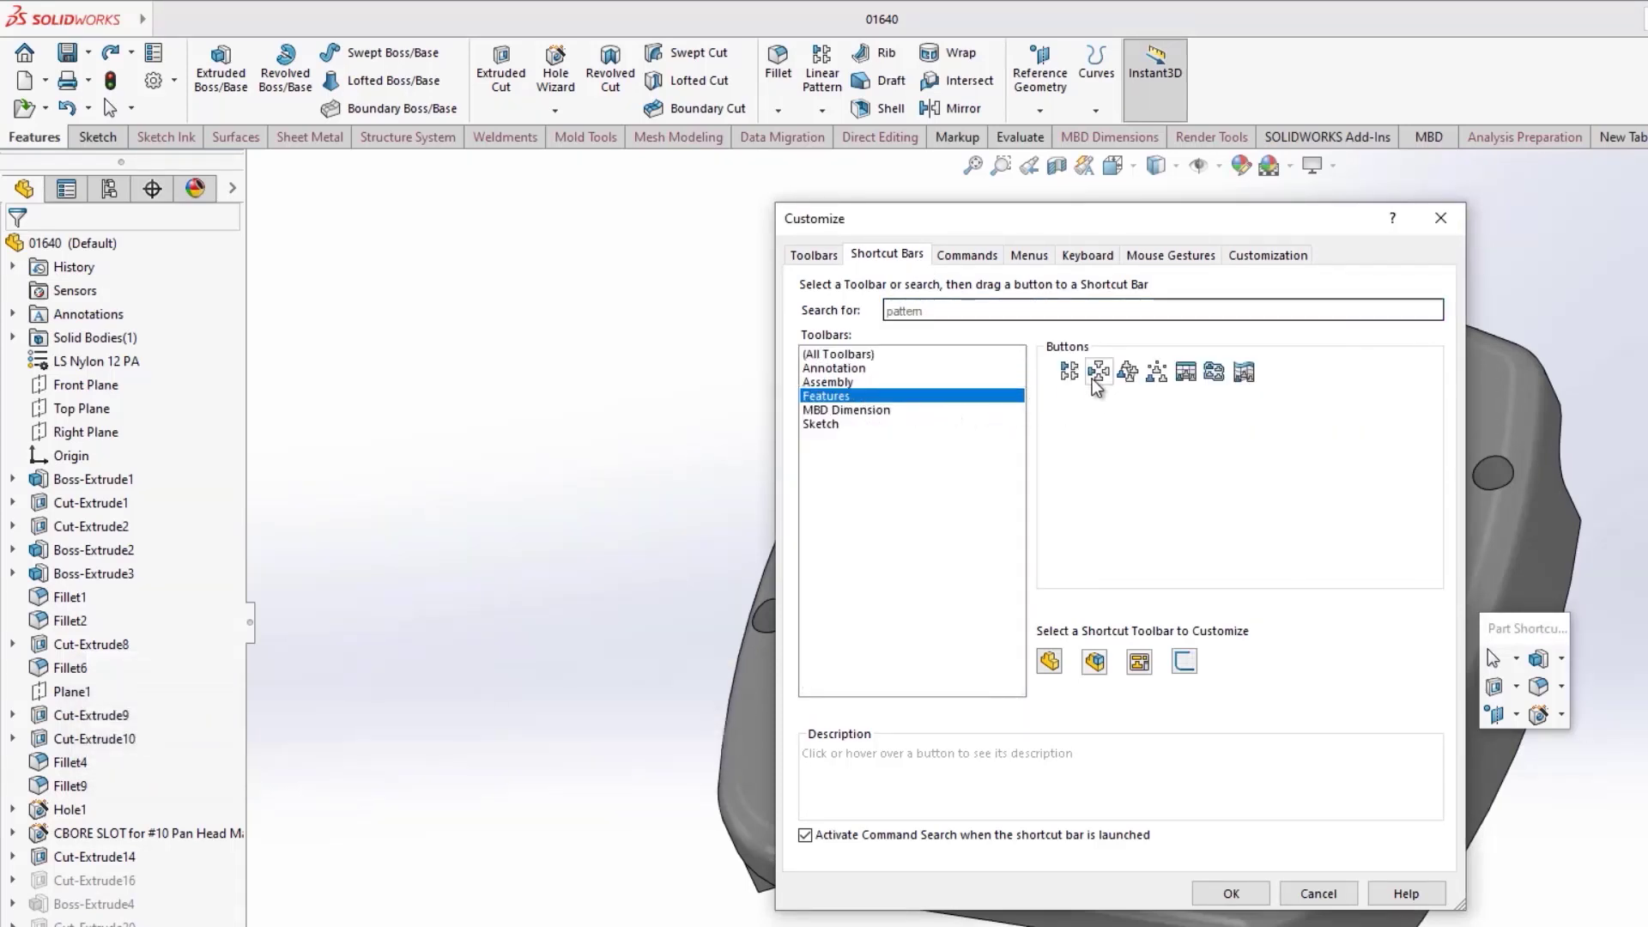
pyautogui.moveTo(1099, 376); pyautogui.dragTo(1160, 486)
pyautogui.moveTo(1415, 659); pyautogui.dragTo(1555, 715)
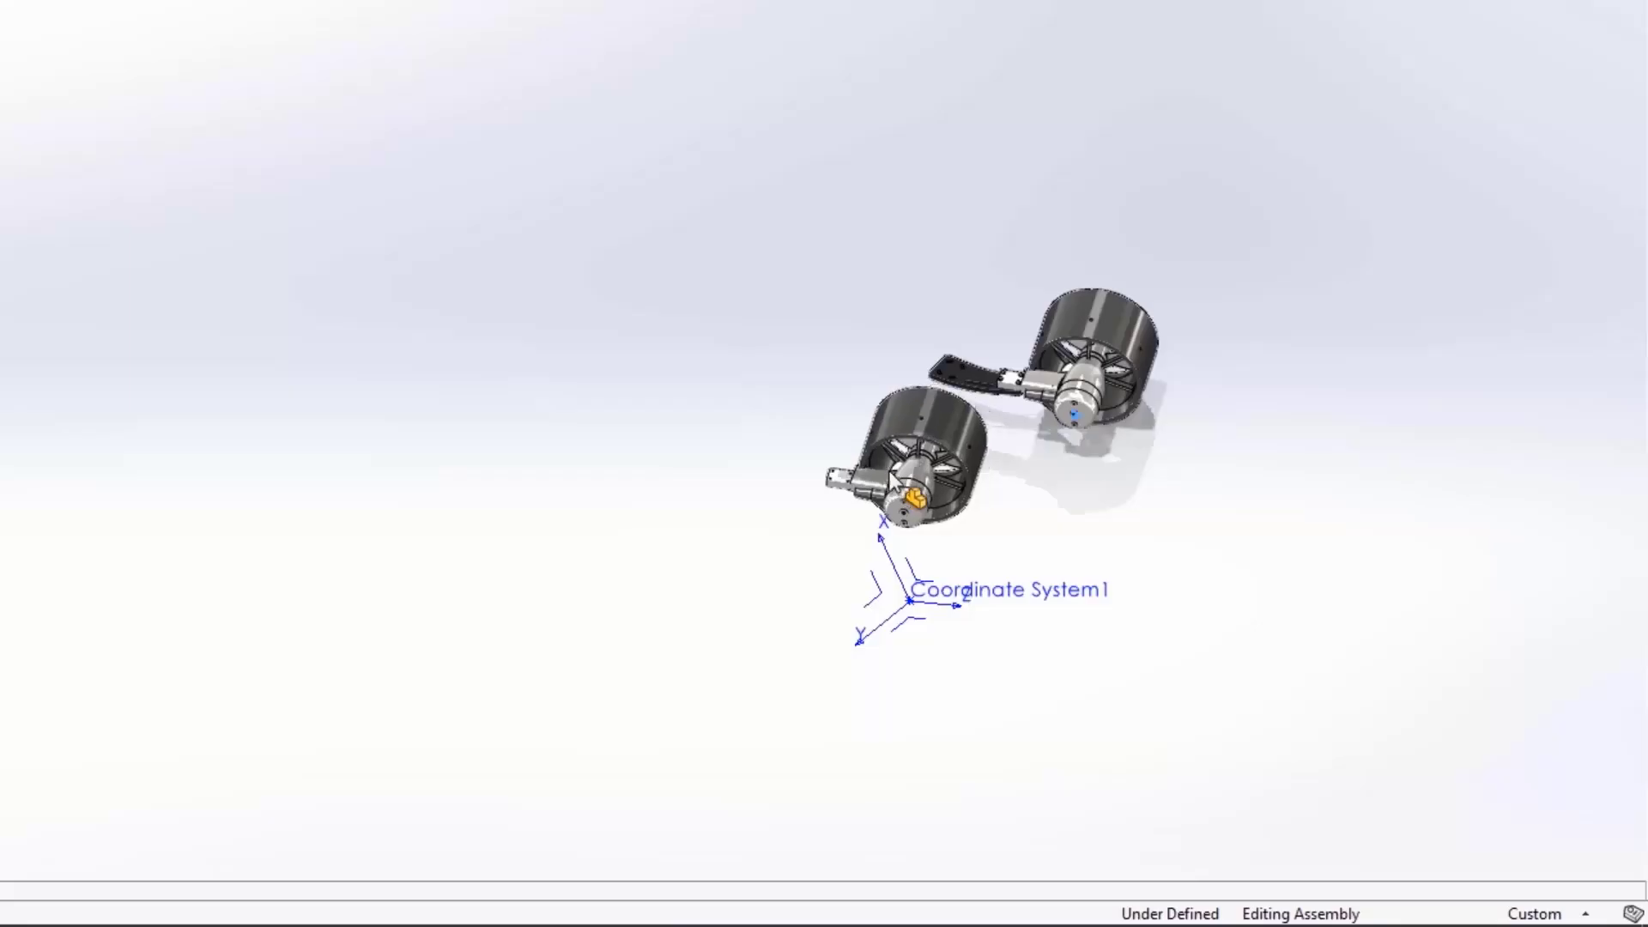
# Step: Move the left ducted fan and mate its reference coincident to Coordinate System1
pyautogui.moveTo(944, 498); pyautogui.dragTo(727, 525)
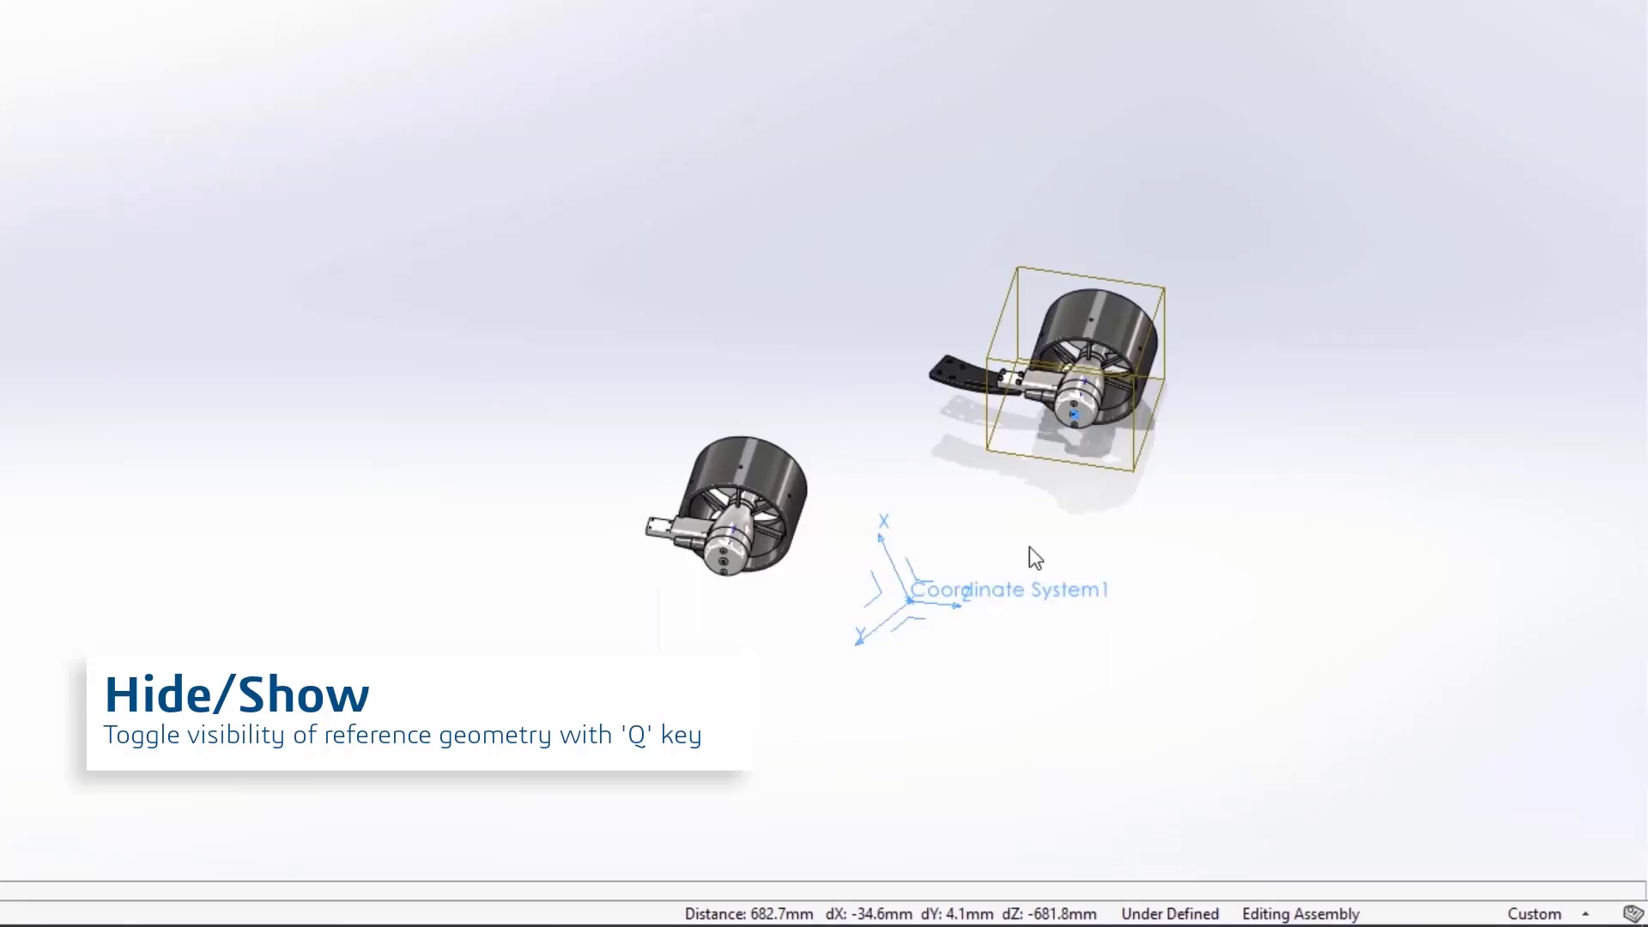
pyautogui.press('q')
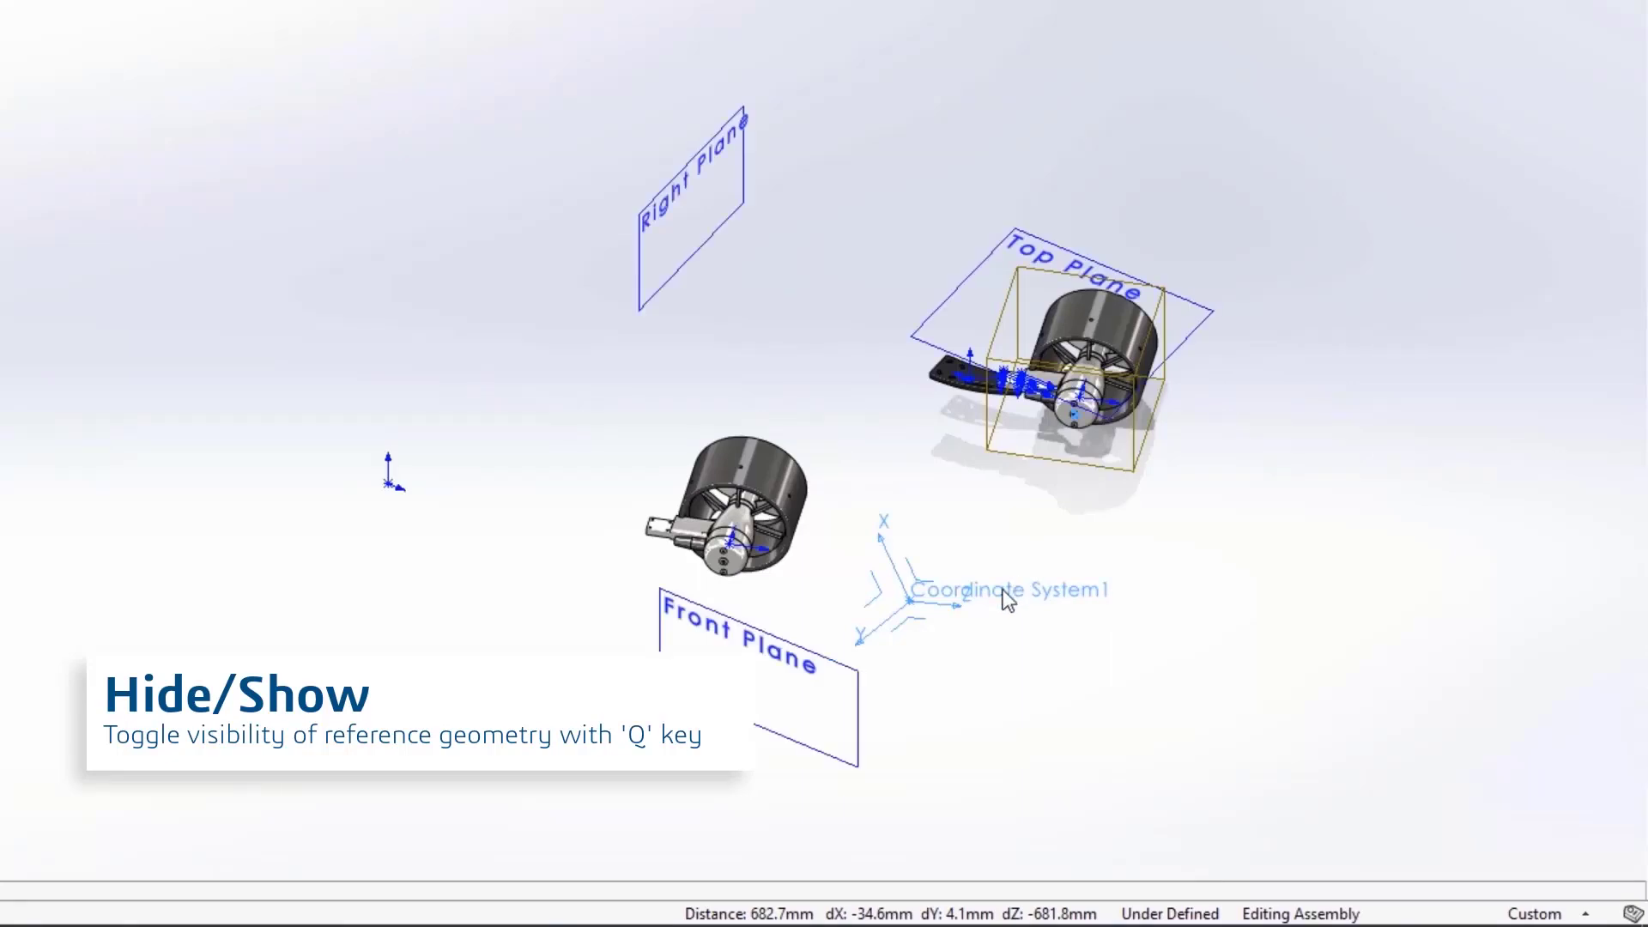
pyautogui.press('Escape')
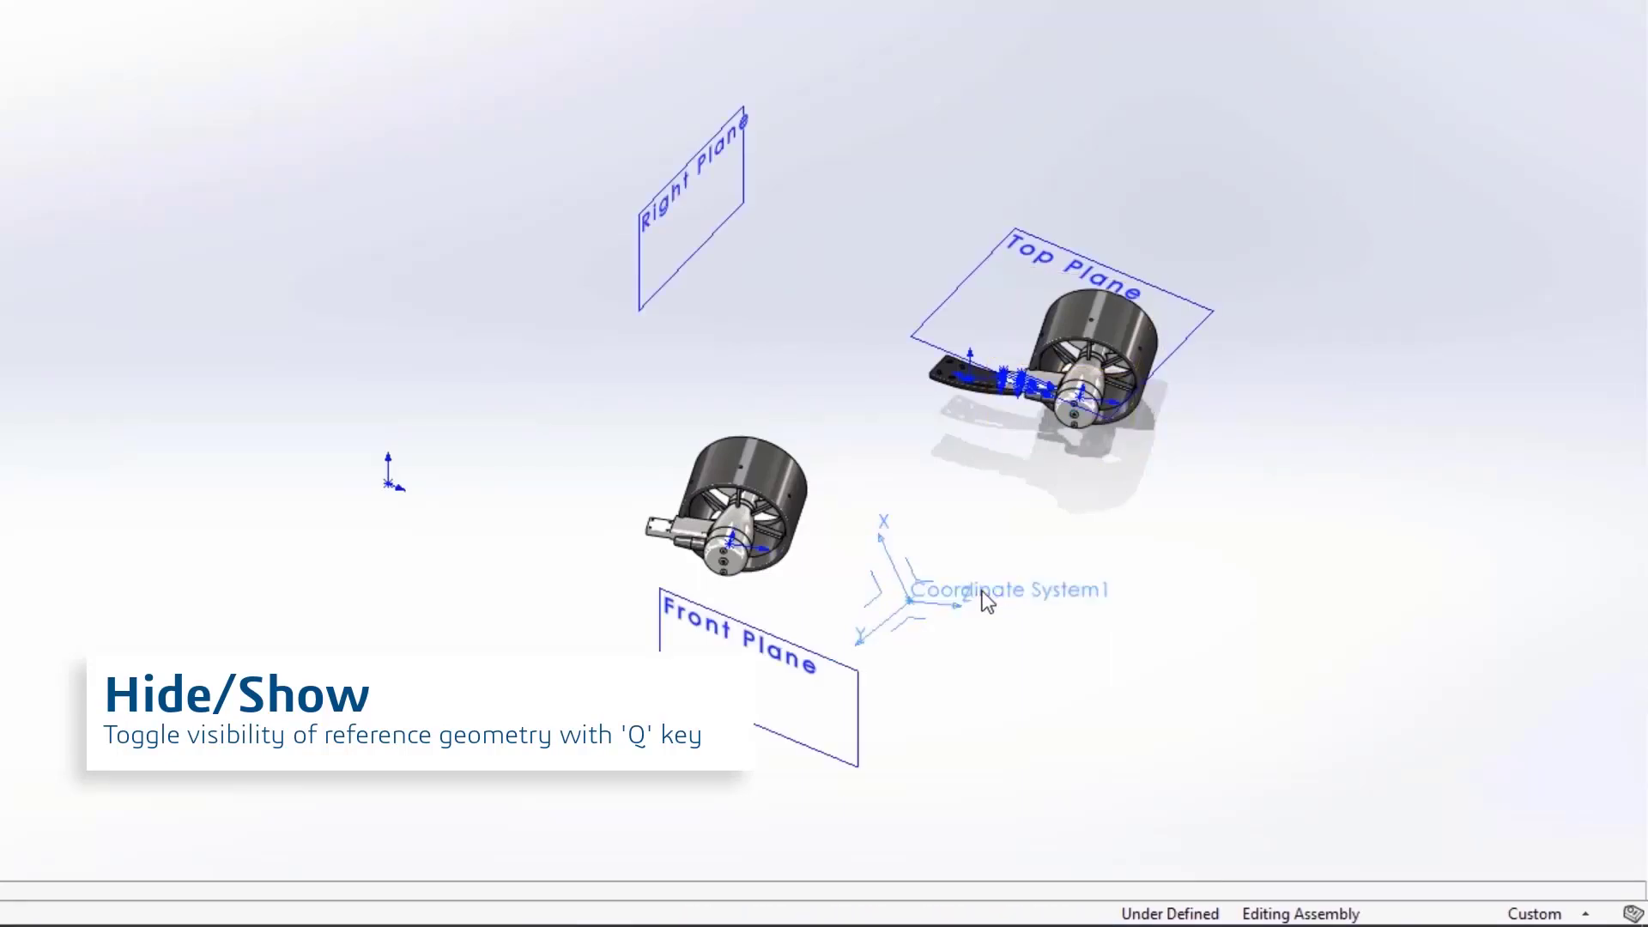
pyautogui.keyDown('ctrl'); pyautogui.click(728, 543); pyautogui.keyUp('ctrl')
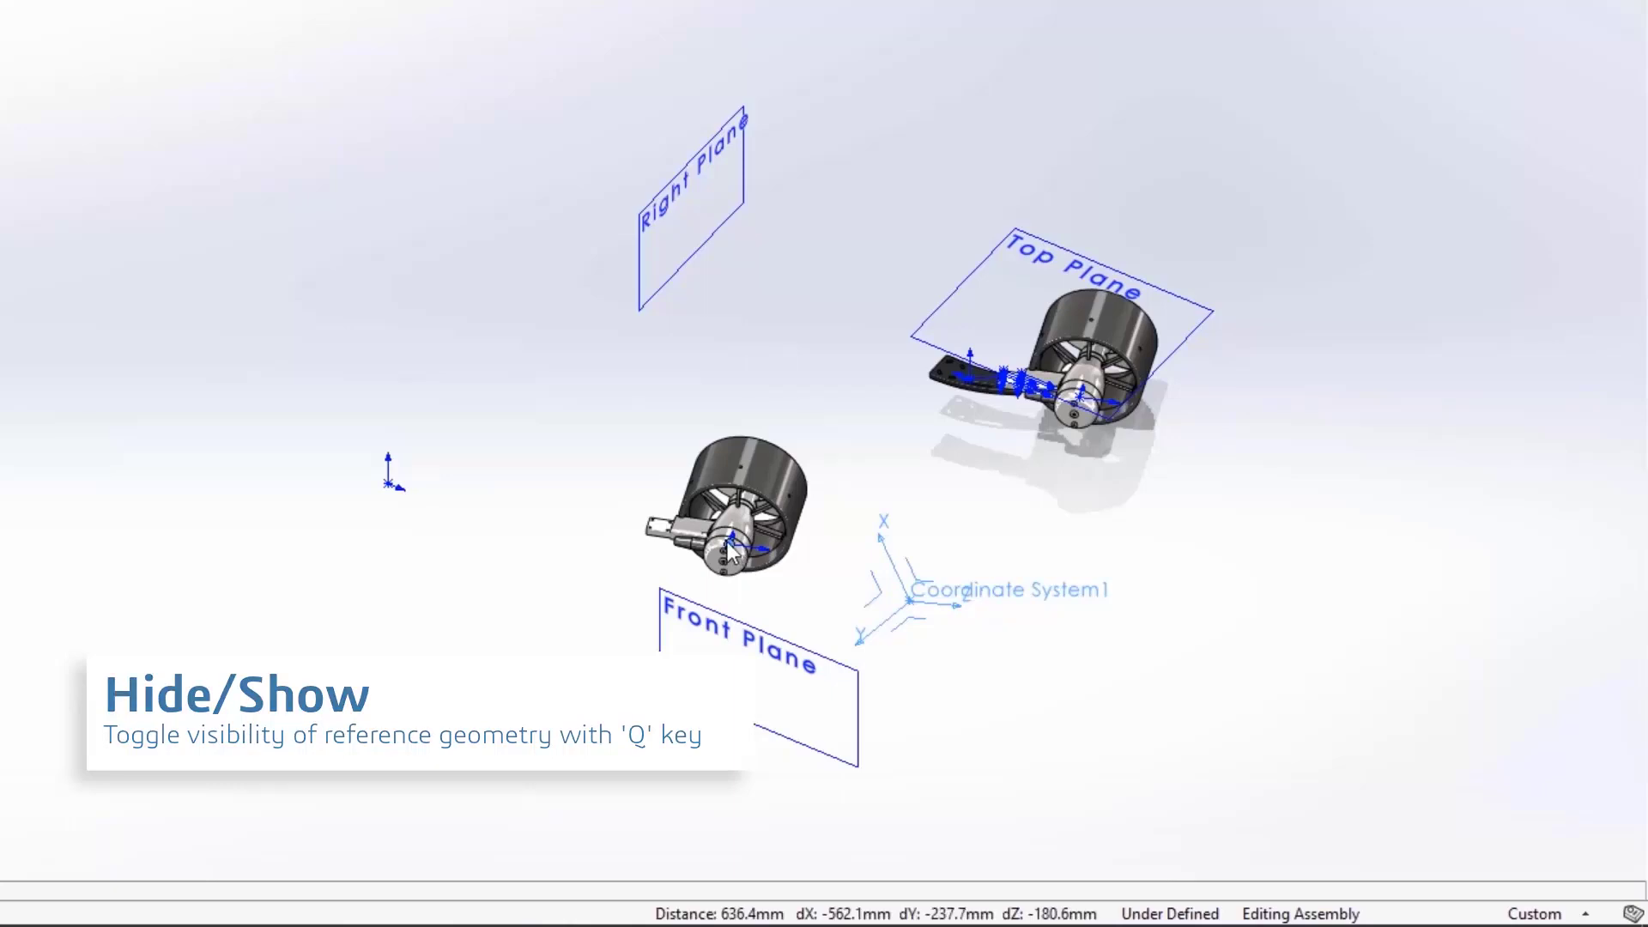
pyautogui.click(799, 522)
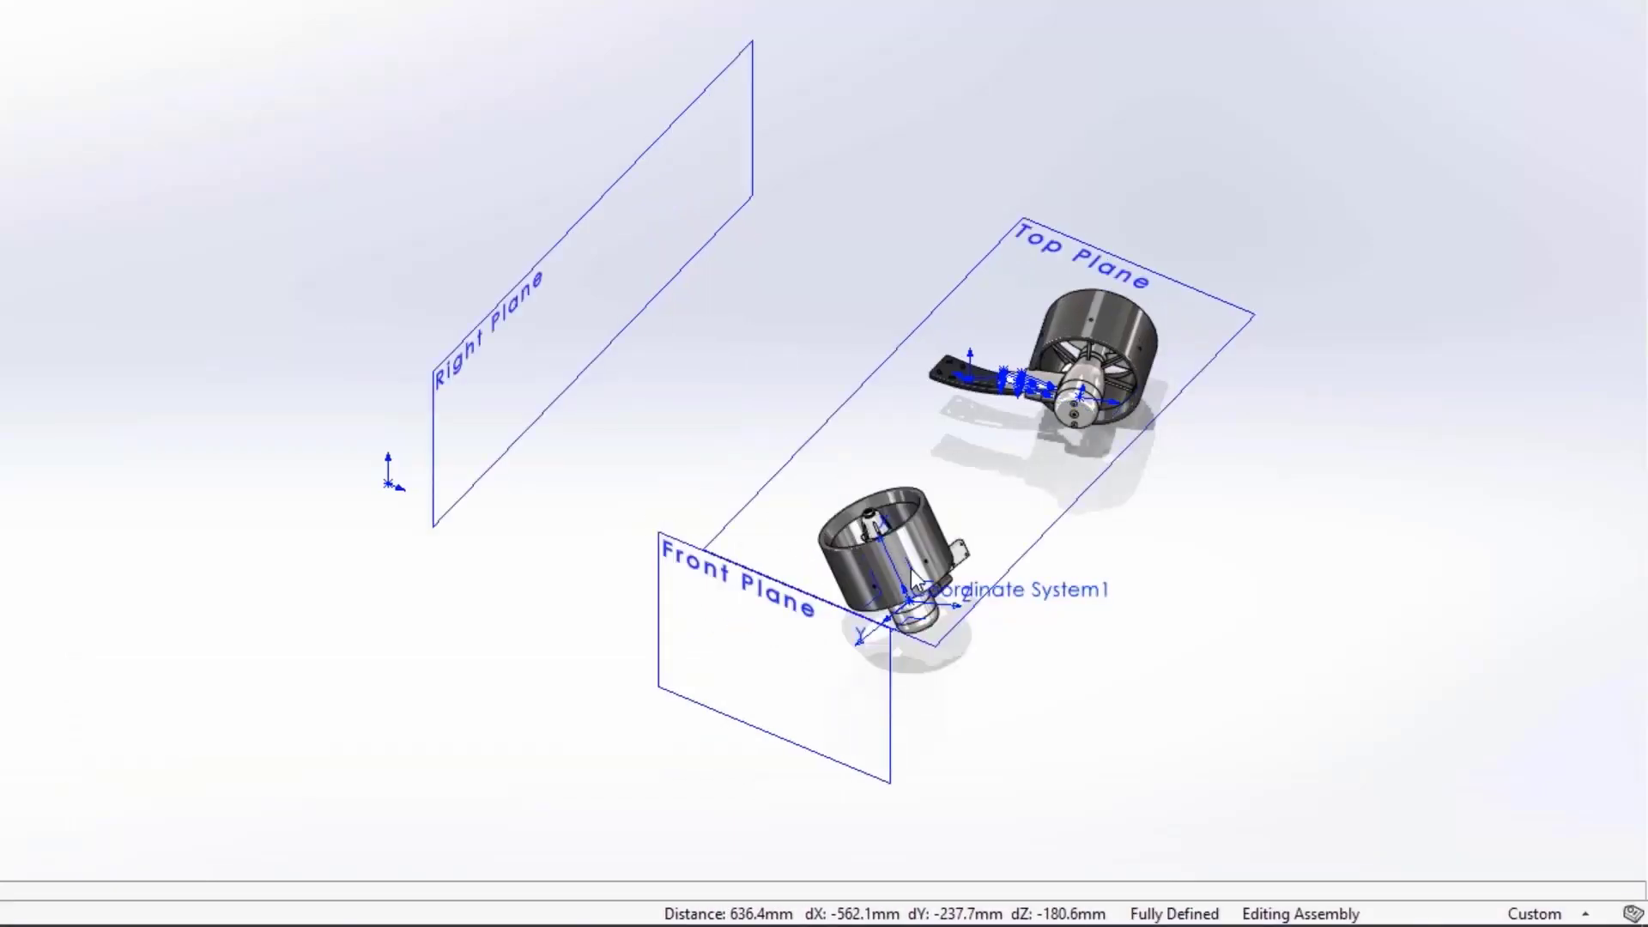
# Step: Search 'mirror' and add Mirror Components to the shortcut bar
pyautogui.press('Escape')
pyautogui.write('sm')
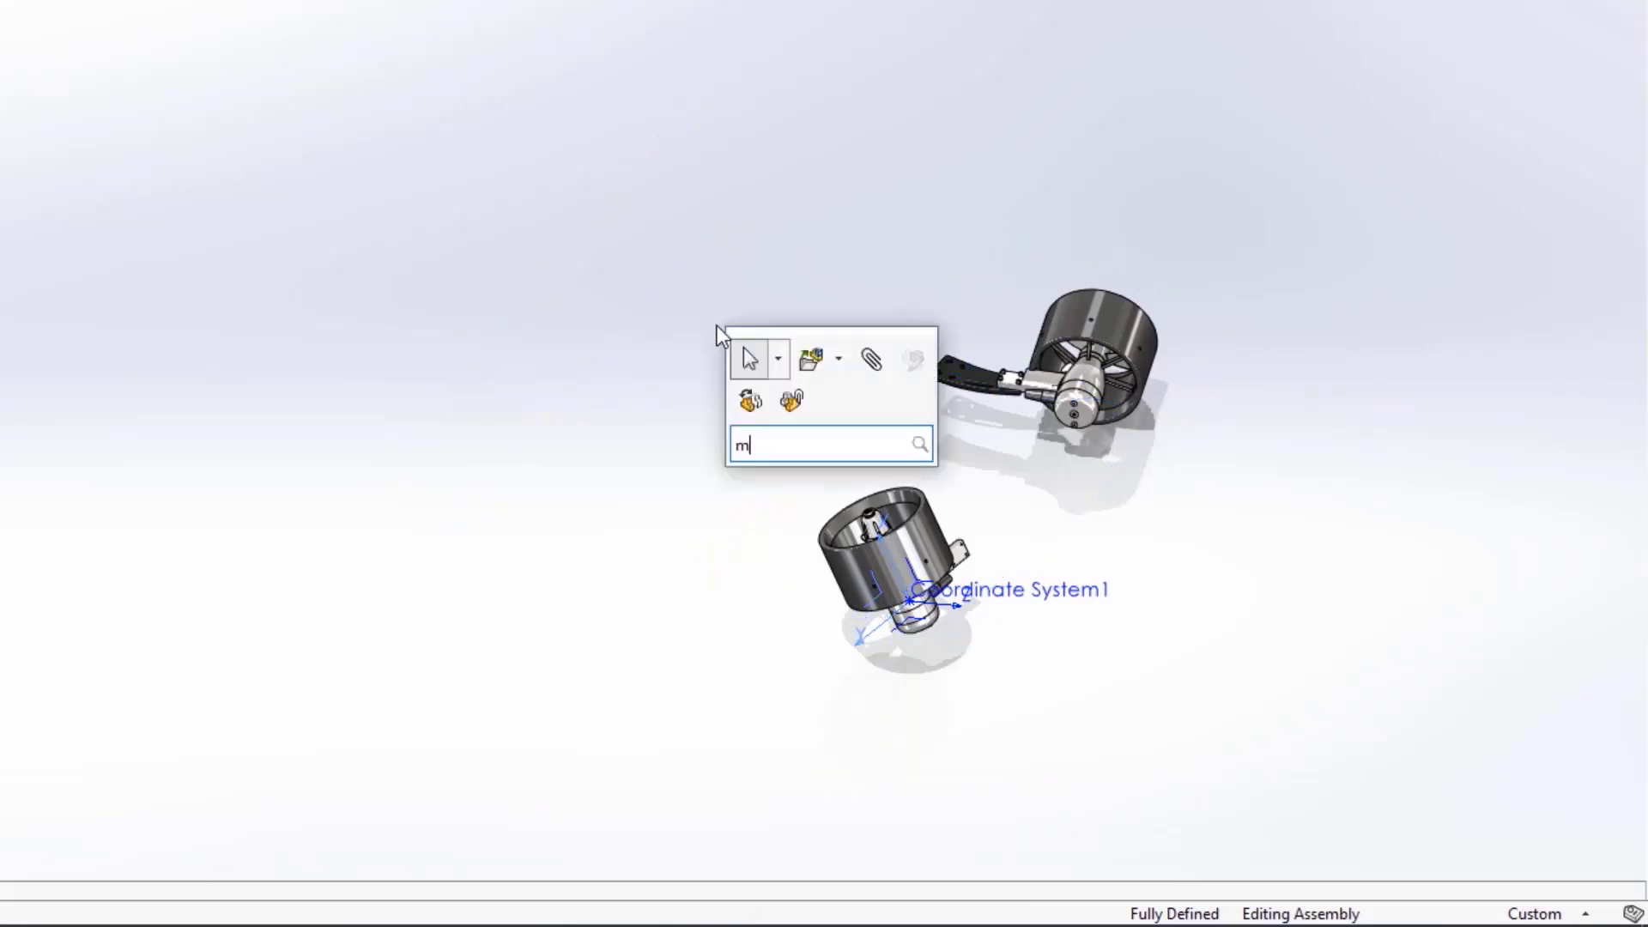
pyautogui.write('irror')
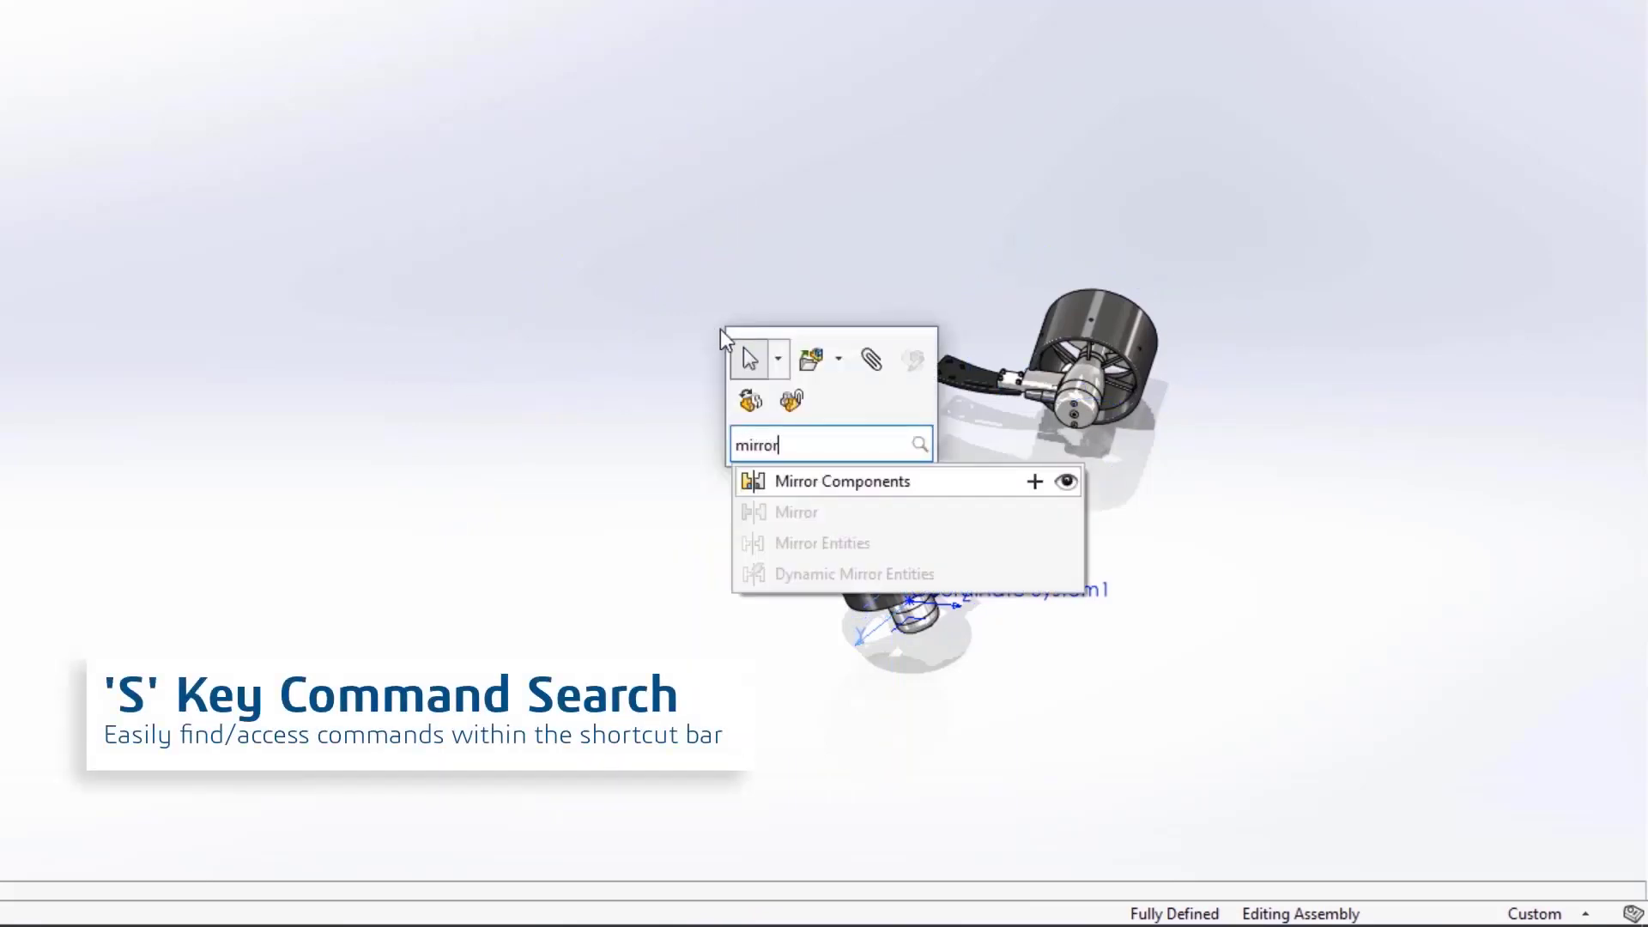
pyautogui.click(1039, 488)
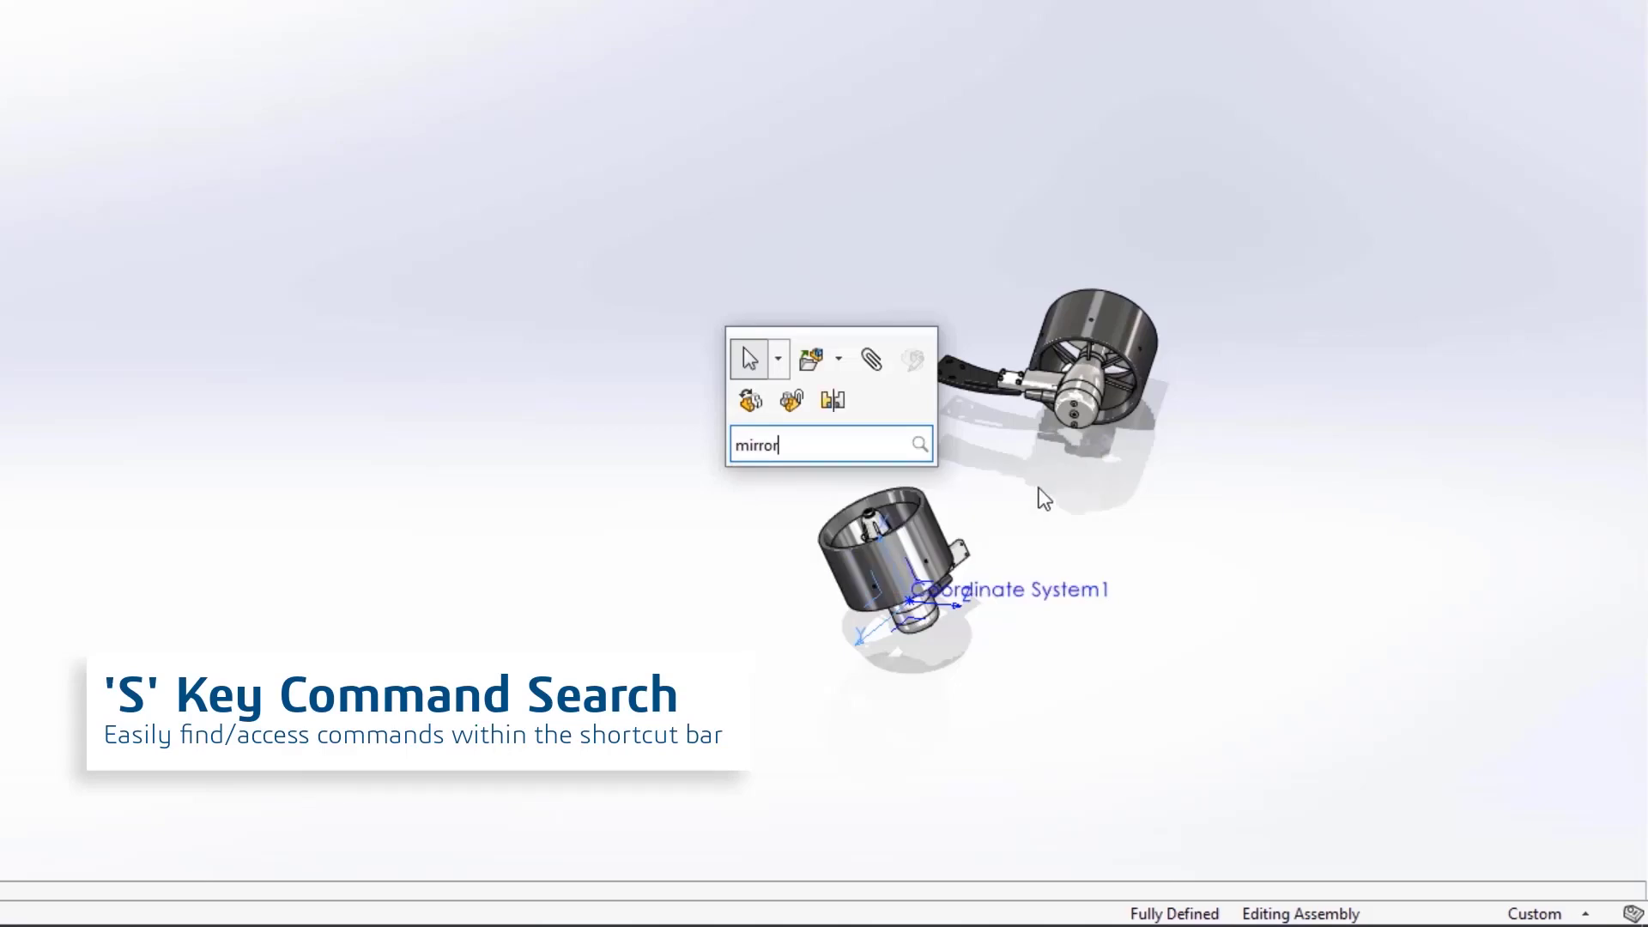
# Step: Mirror both box-selected ducted fans about the Right Plane
pyautogui.click(835, 404)
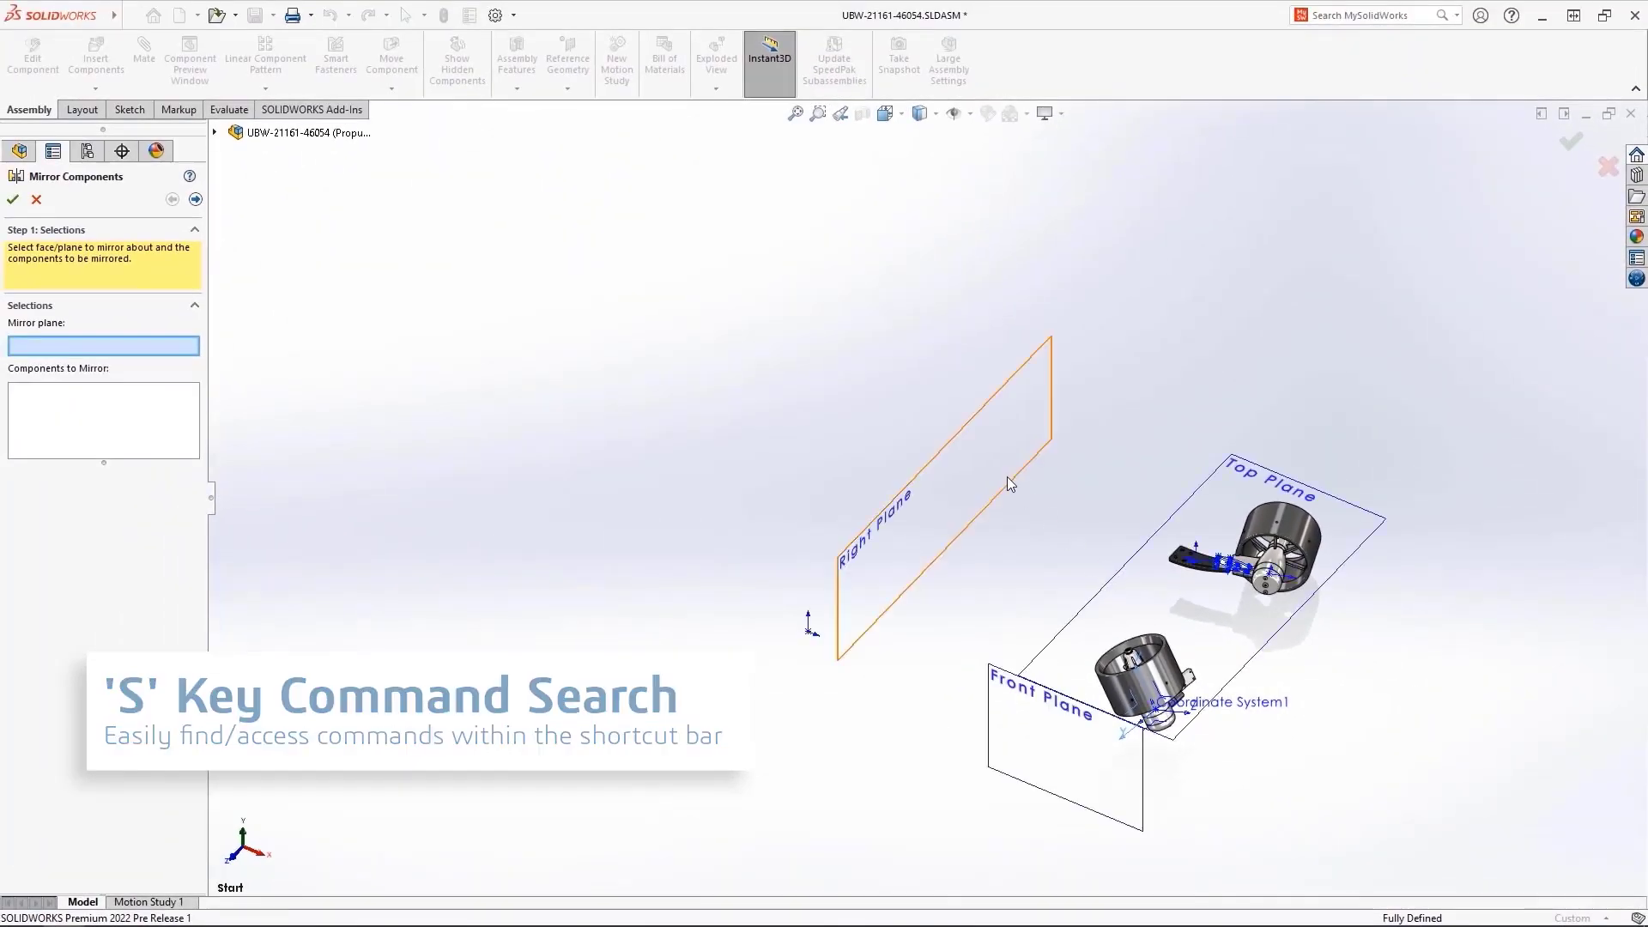
pyautogui.click(956, 436)
pyautogui.moveTo(999, 461); pyautogui.dragTo(1393, 791)
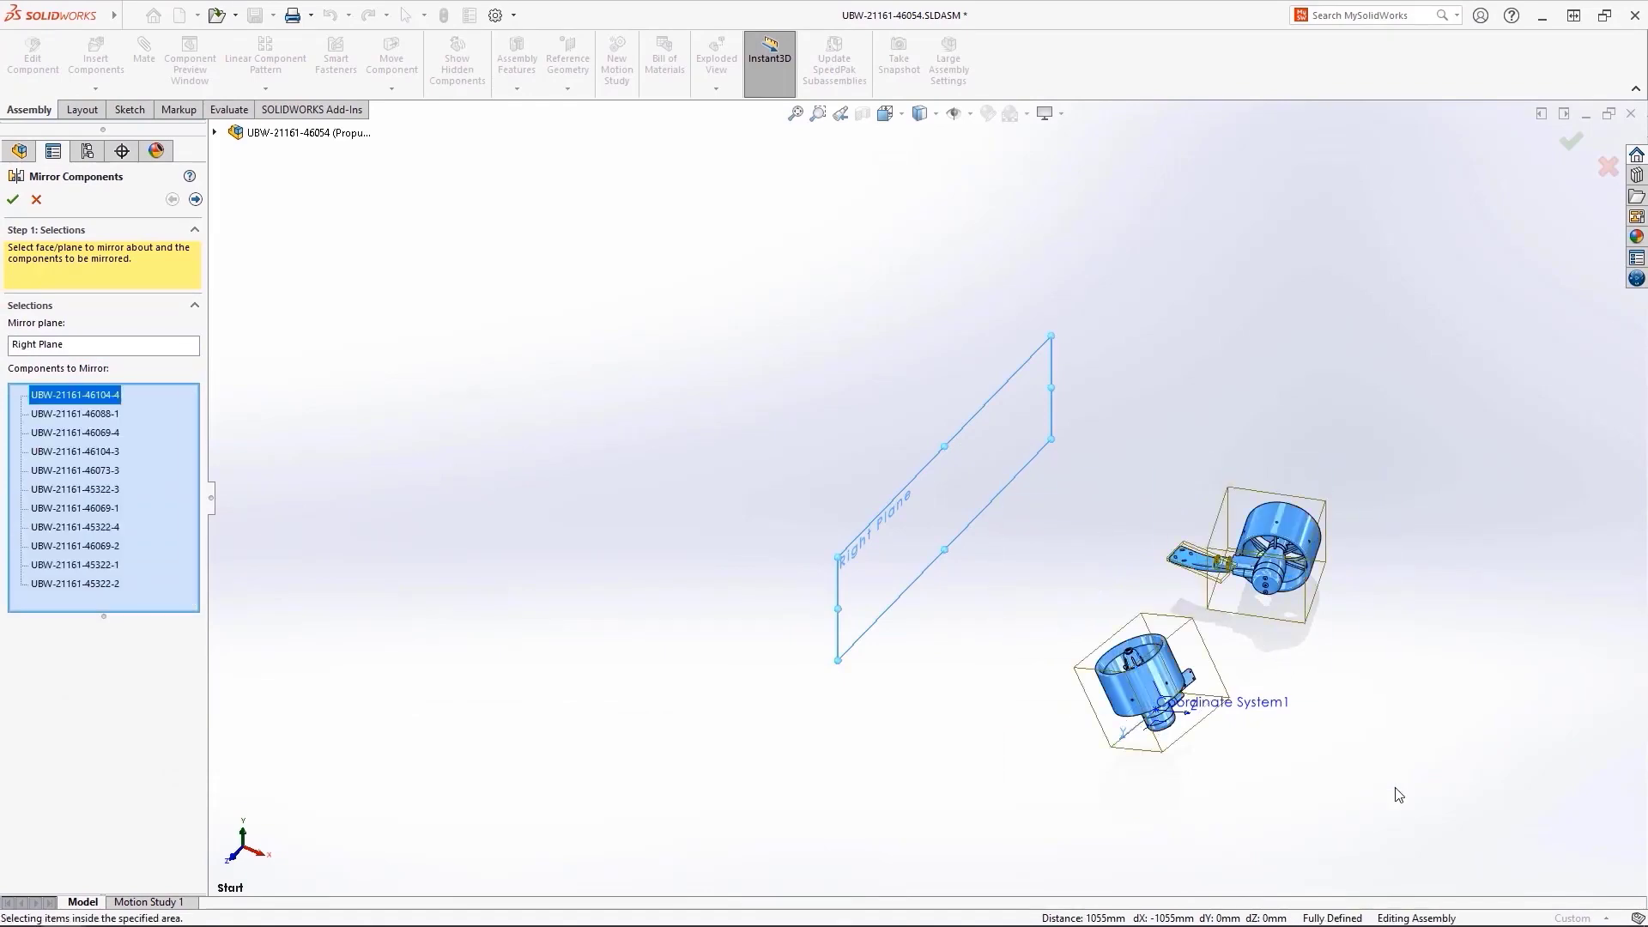
pyautogui.press('Return')
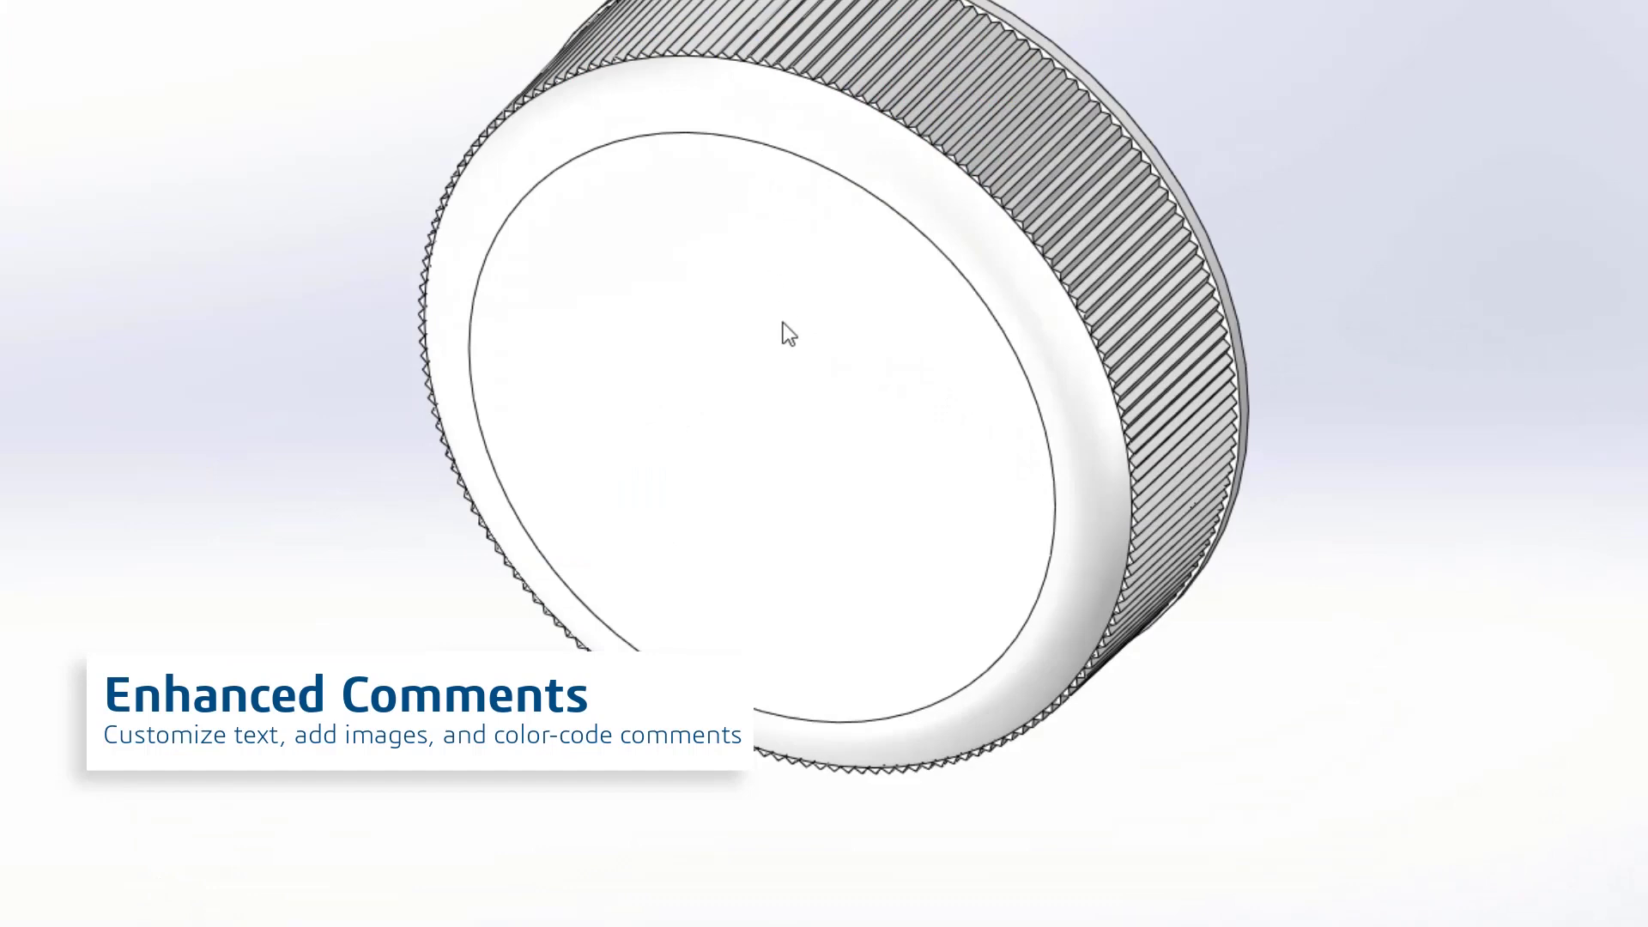
# Step: Add a comment to the knob's Revolve1 feature, then view all the housing part's comments
pyautogui.rightClick(783, 322)
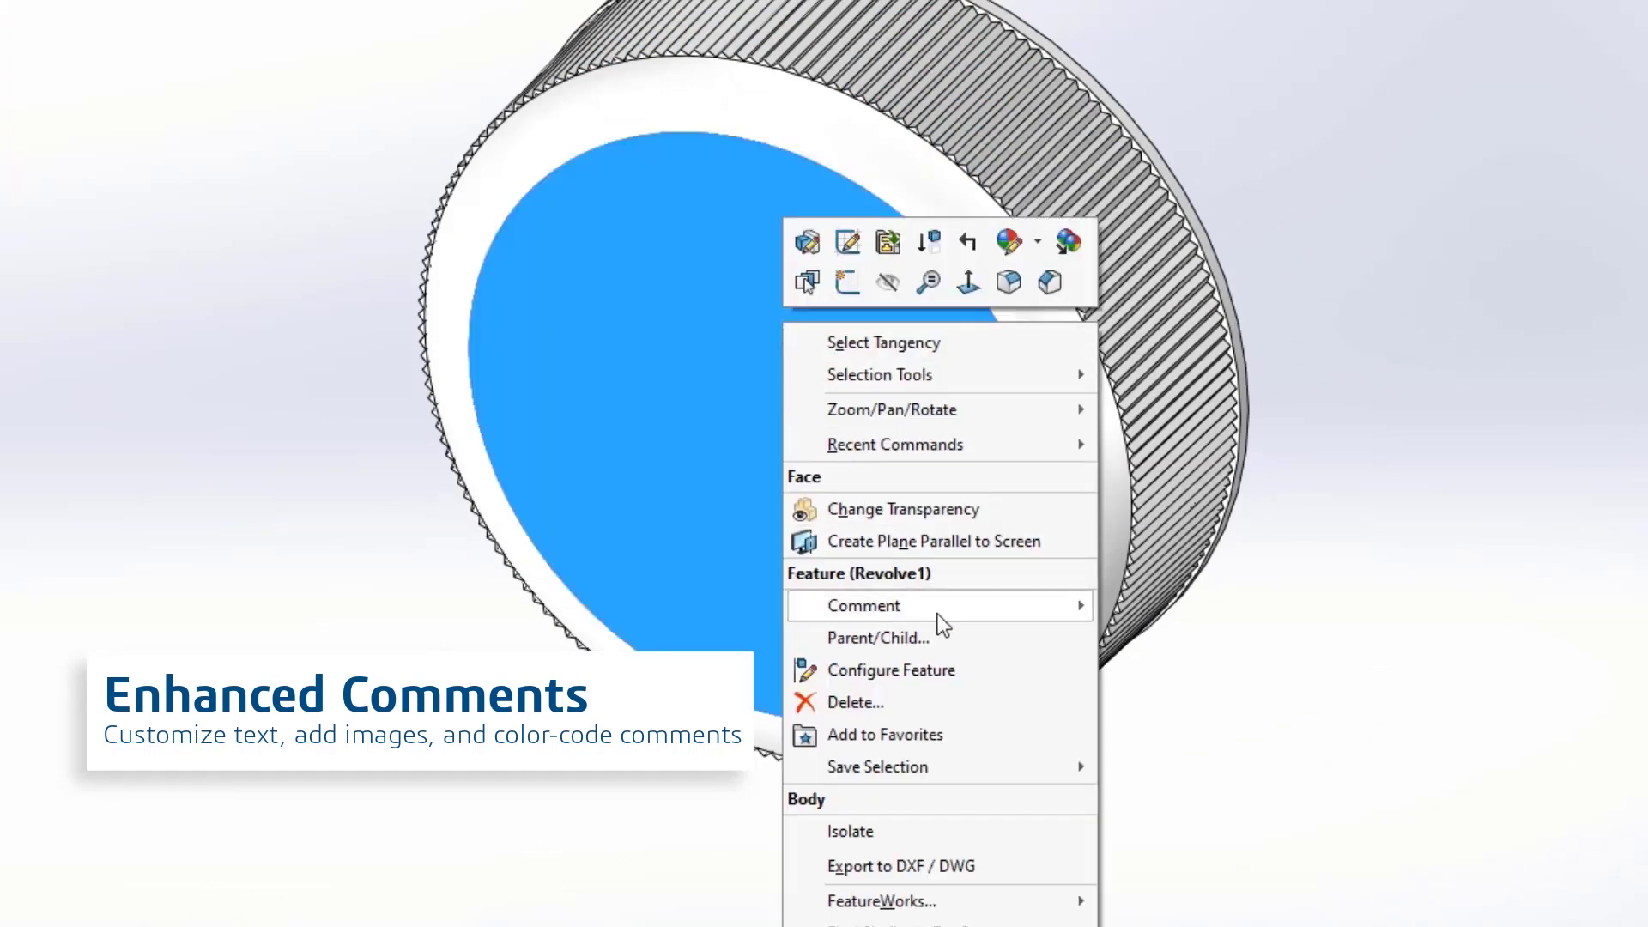
pyautogui.moveTo(864, 605)
pyautogui.click(1160, 614)
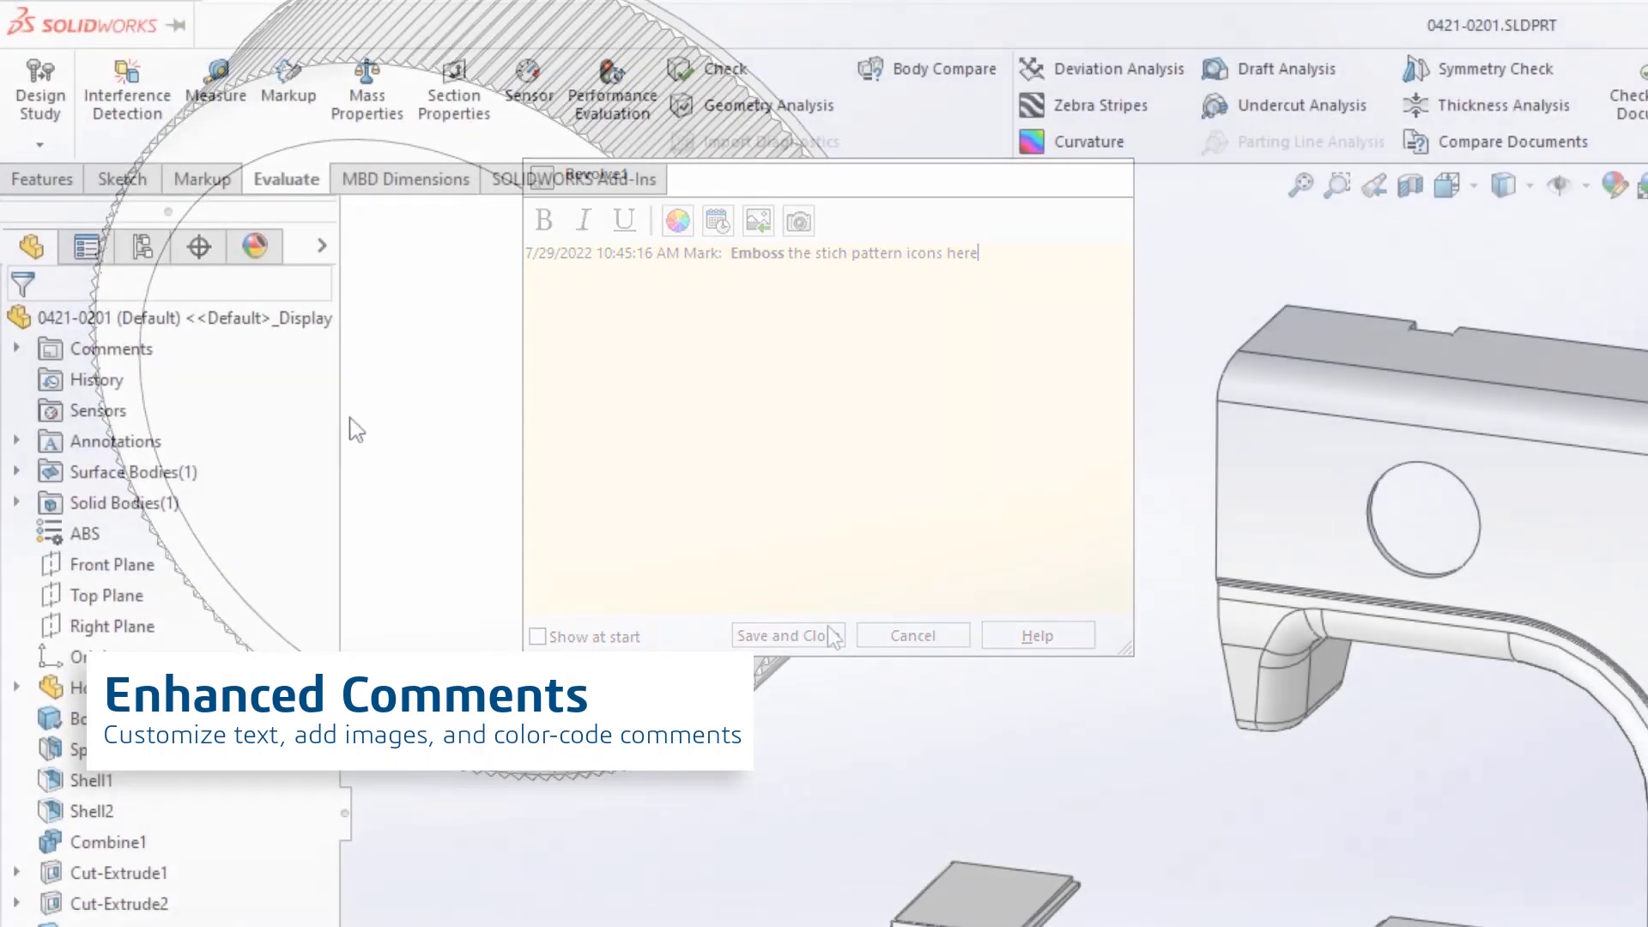
pyautogui.rightClick(107, 350)
pyautogui.click(173, 407)
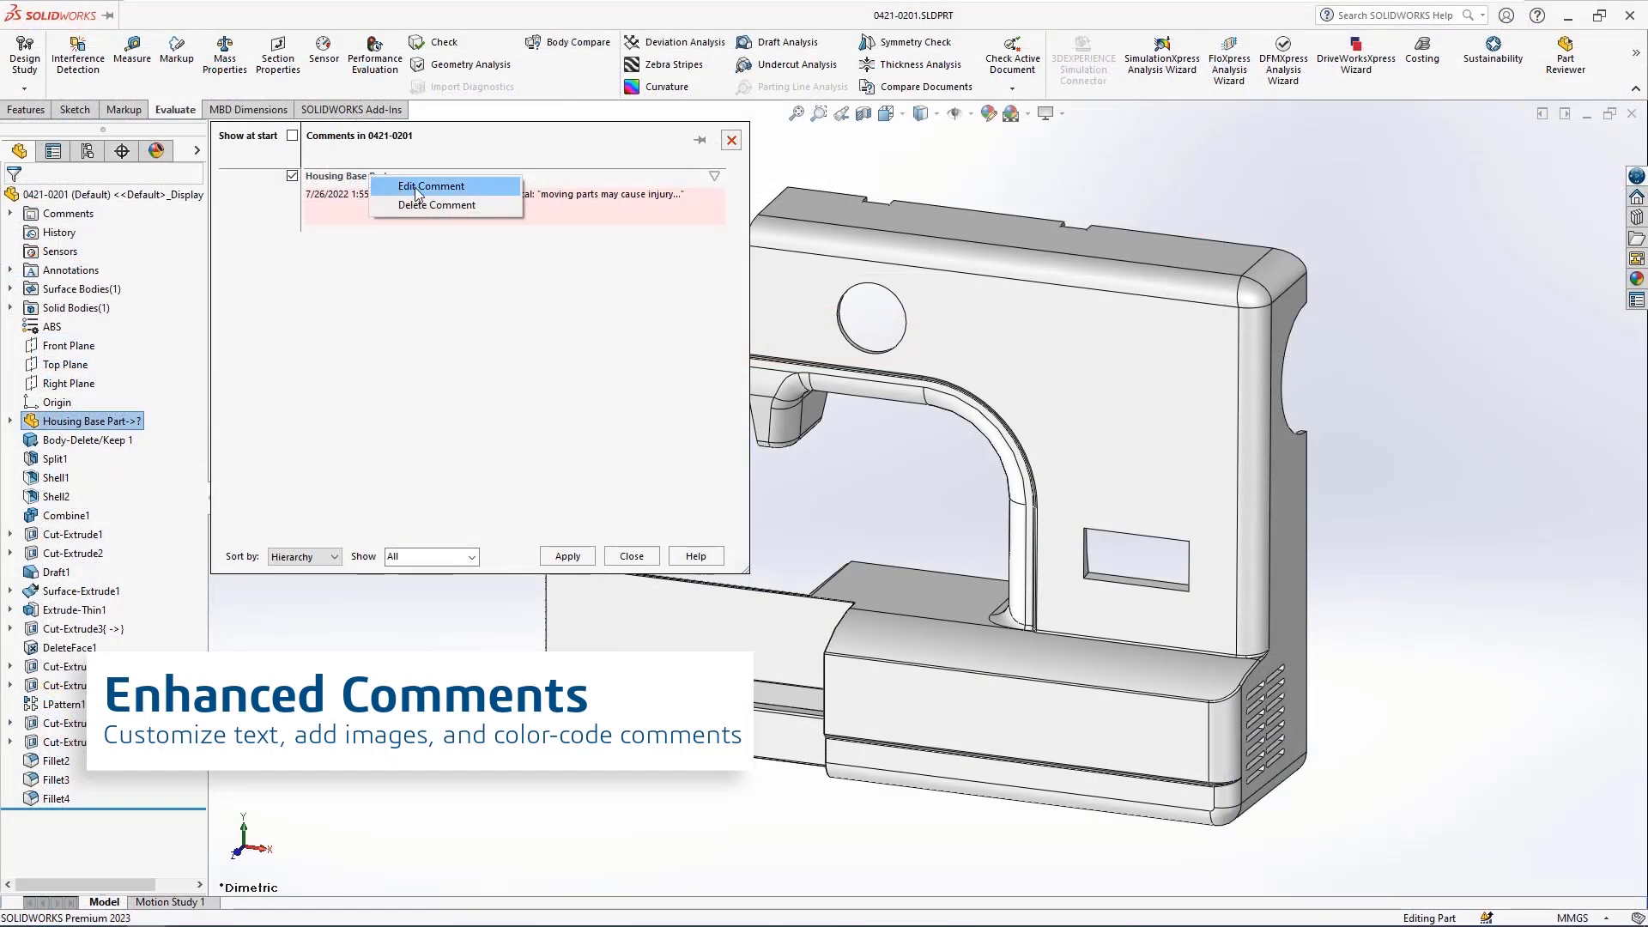
# Step: Insert the safety-decal photo into the Housing Base Part comment and colour it green (Complete)
pyautogui.click(419, 188)
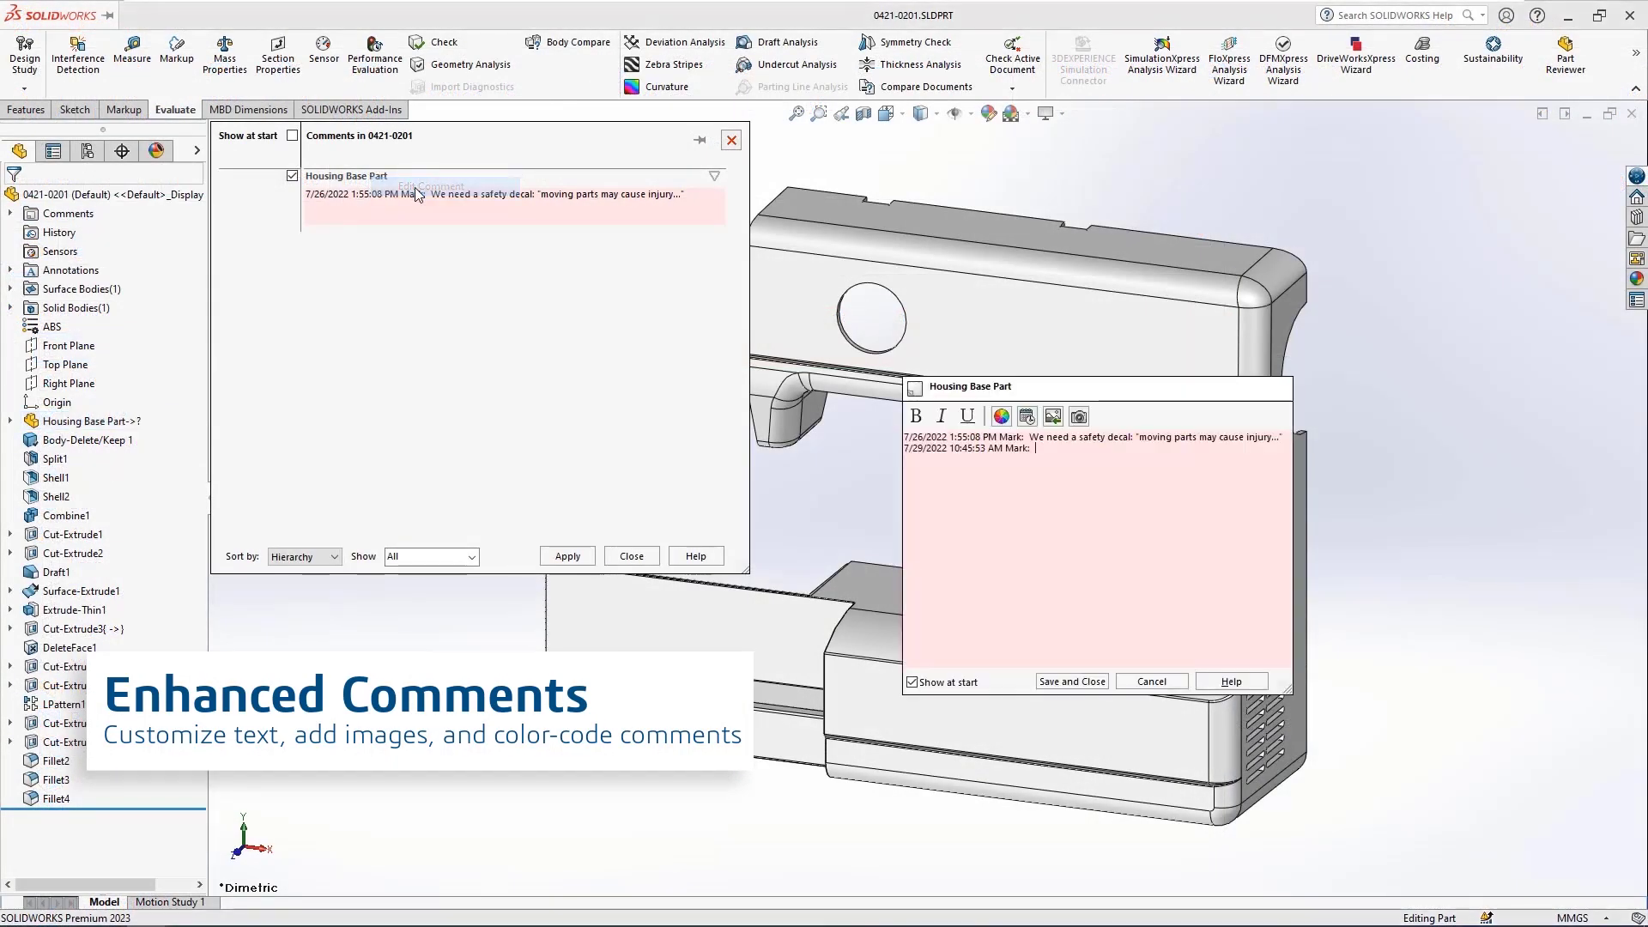
pyautogui.click(1053, 417)
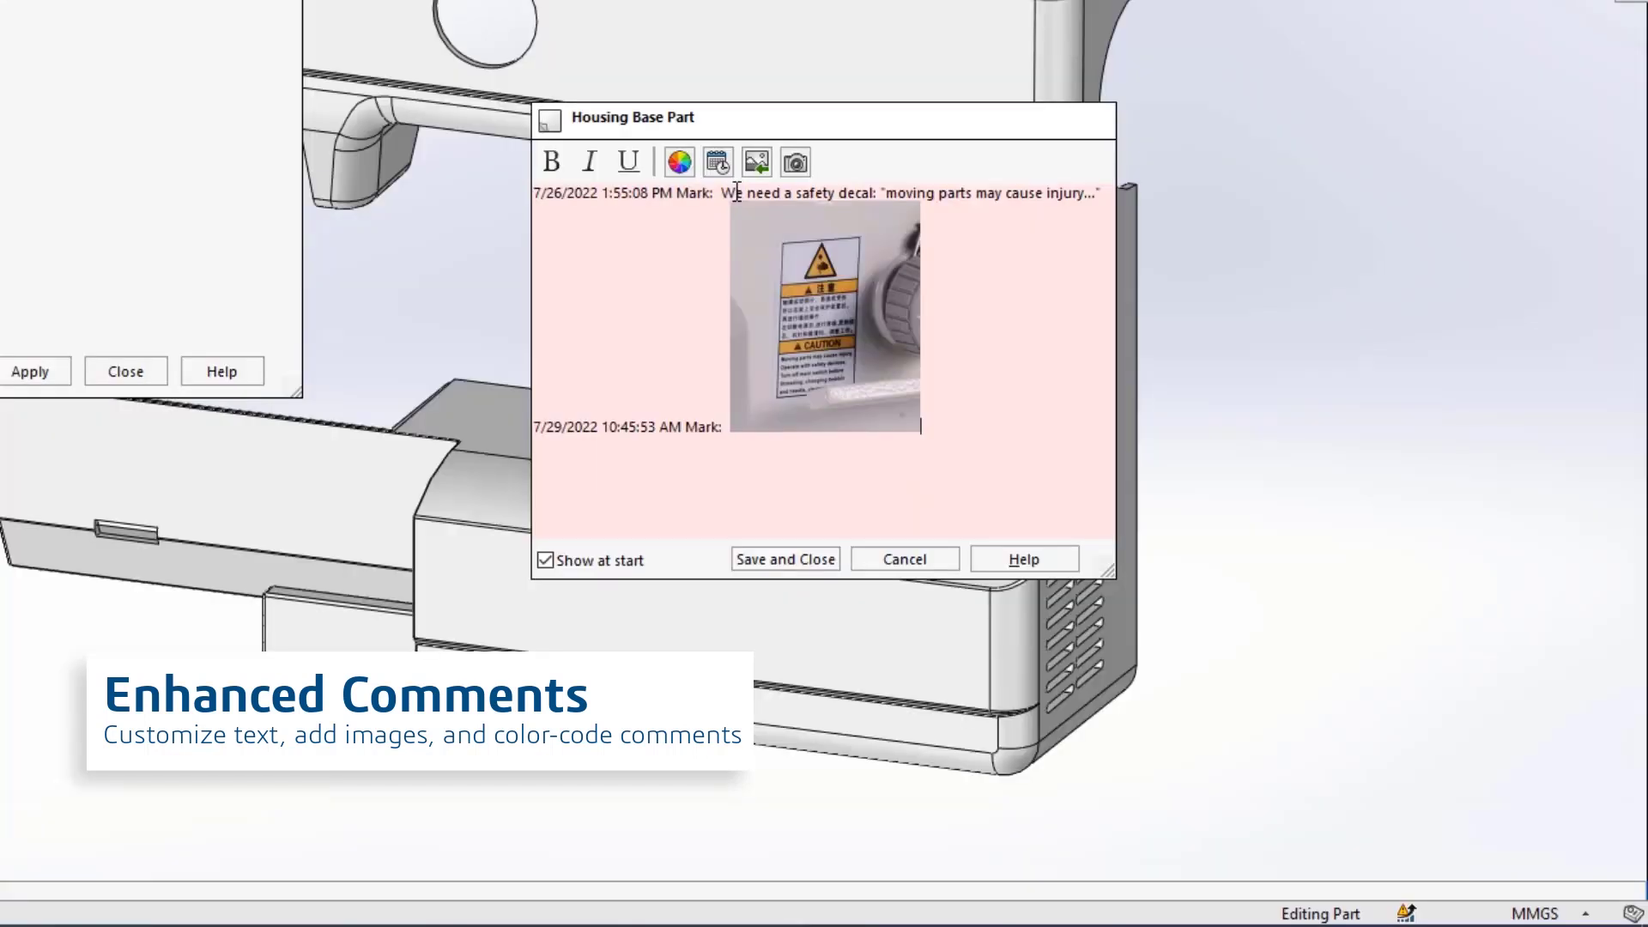
pyautogui.click(683, 163)
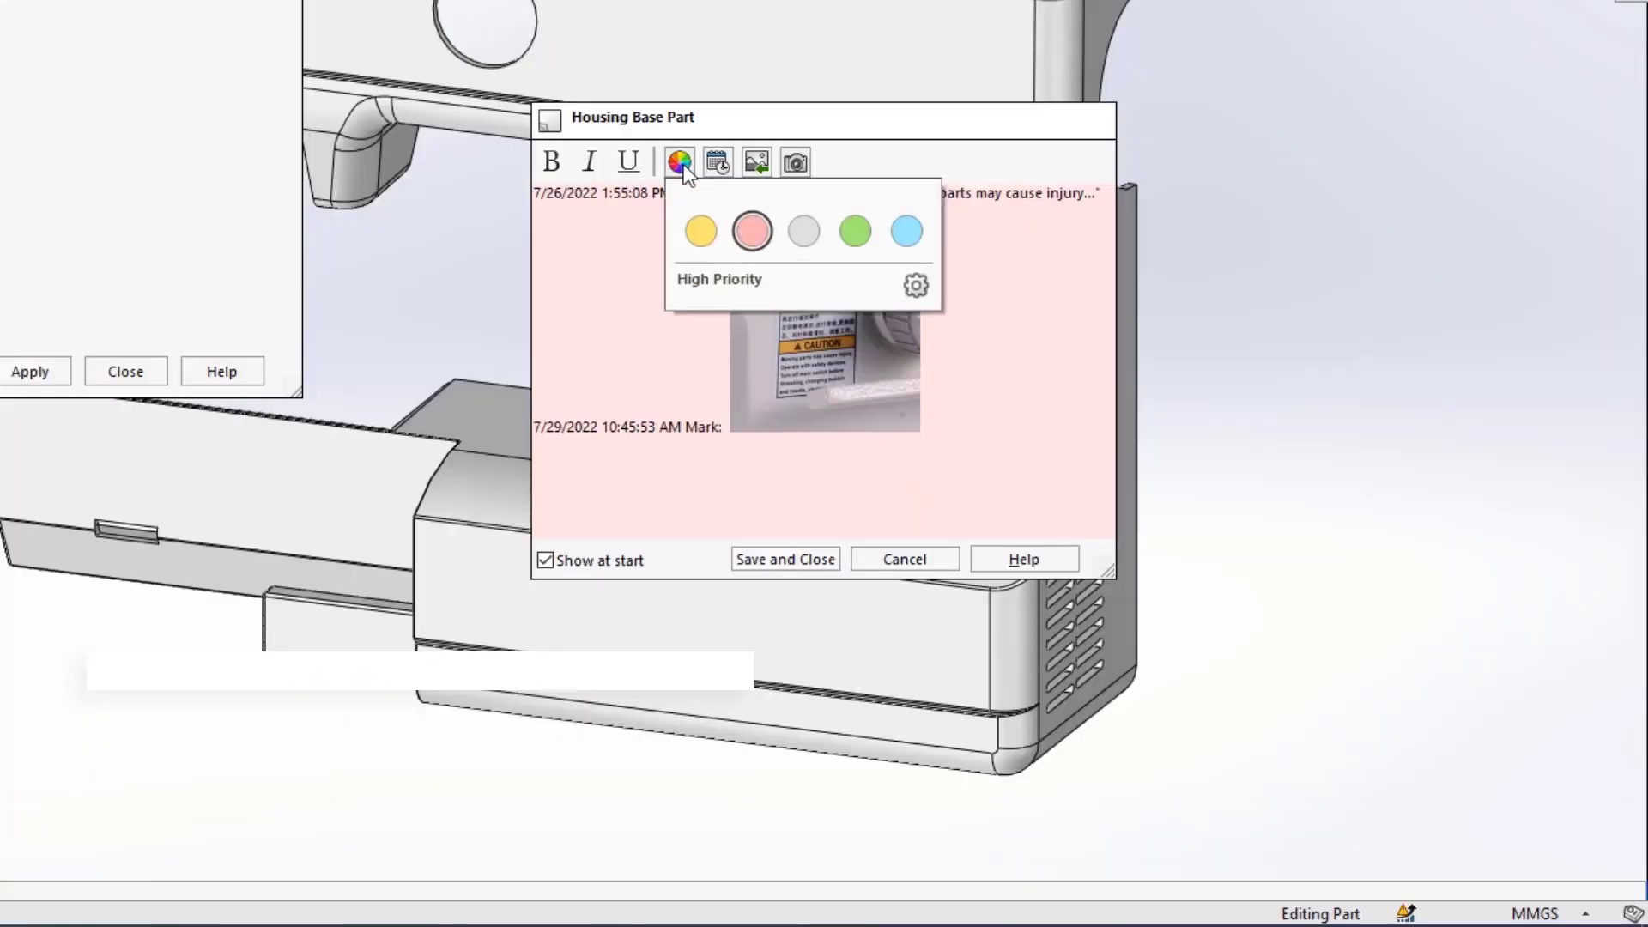
pyautogui.click(805, 230)
pyautogui.click(873, 240)
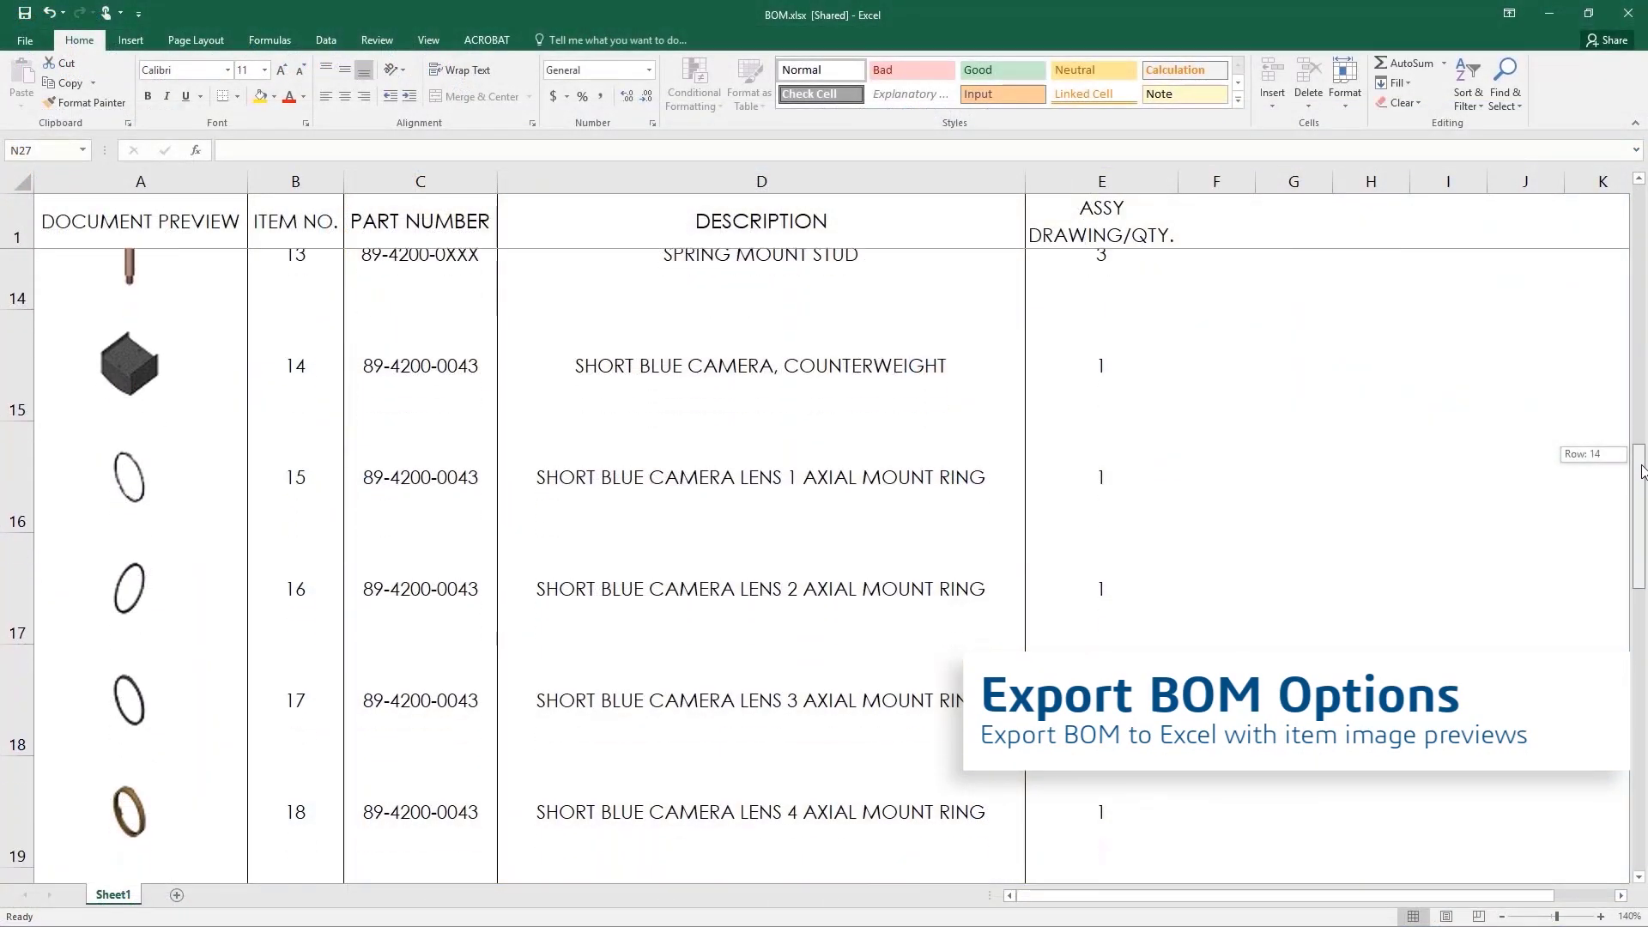
pyautogui.moveTo(1644, 483); pyautogui.dragTo(1643, 506)
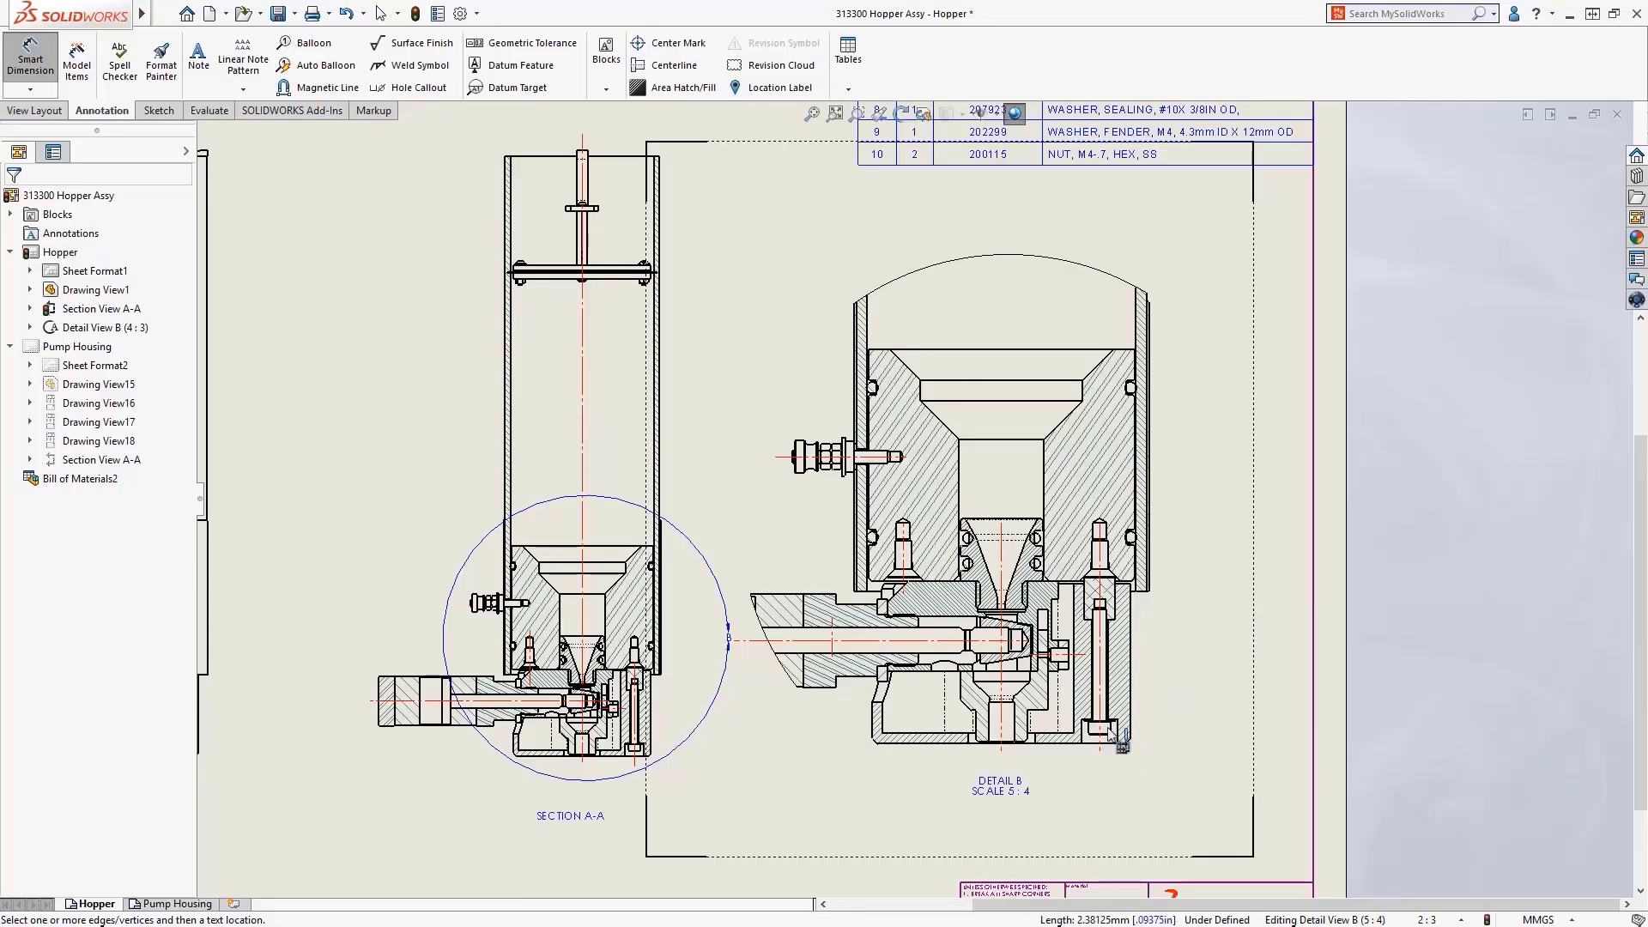
# Step: Chain-dimension Detail B's vertical edges: 22.23, 24.33, 11.81 and 15.88
pyautogui.click(1034, 687)
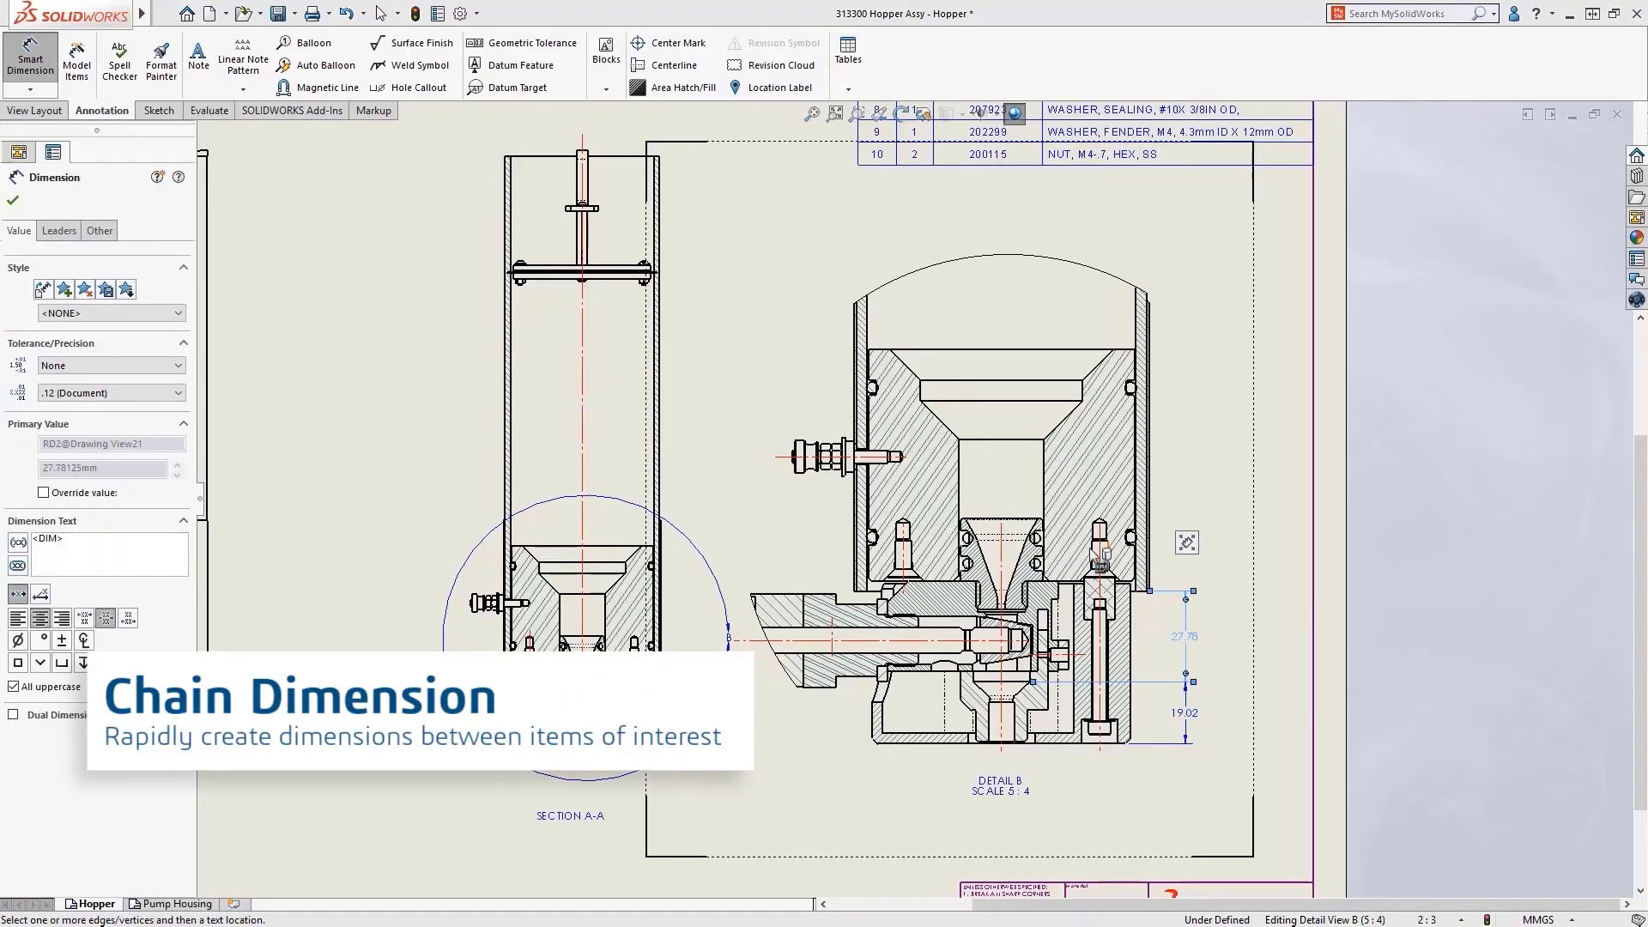
pyautogui.click(1028, 521)
pyautogui.click(1017, 440)
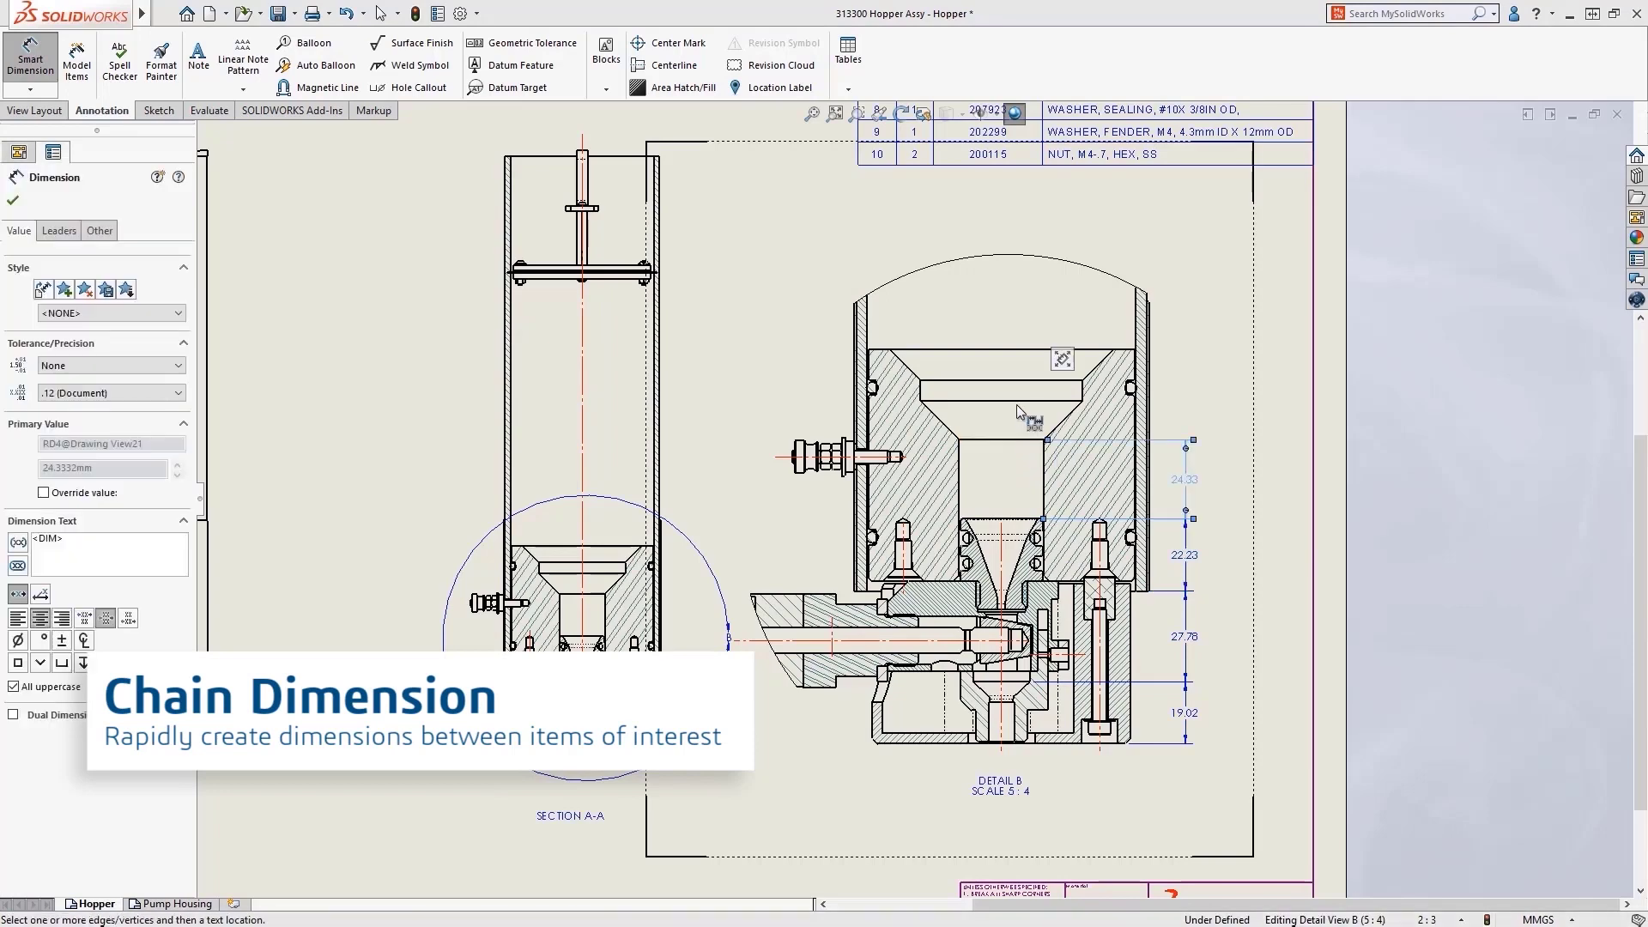
pyautogui.click(1014, 401)
pyautogui.click(1008, 350)
pyautogui.press('Escape')
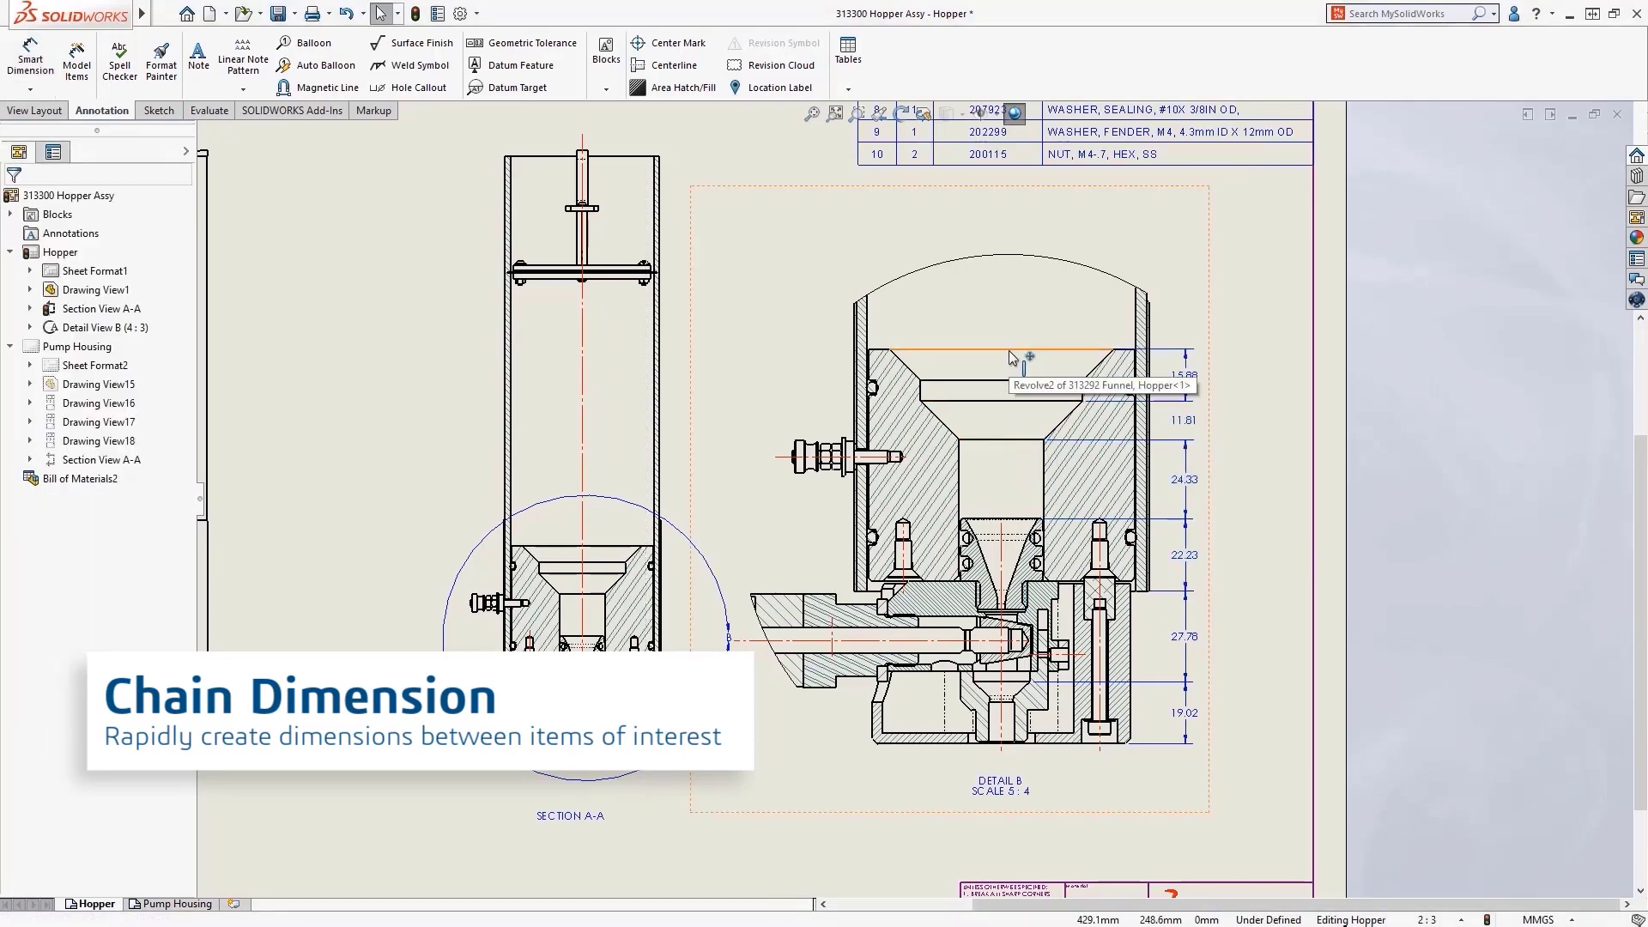
# Step: Add an alternate position view using the existing 'Casting' configuration
pyautogui.click(1184, 375)
pyautogui.rightClick(1186, 374)
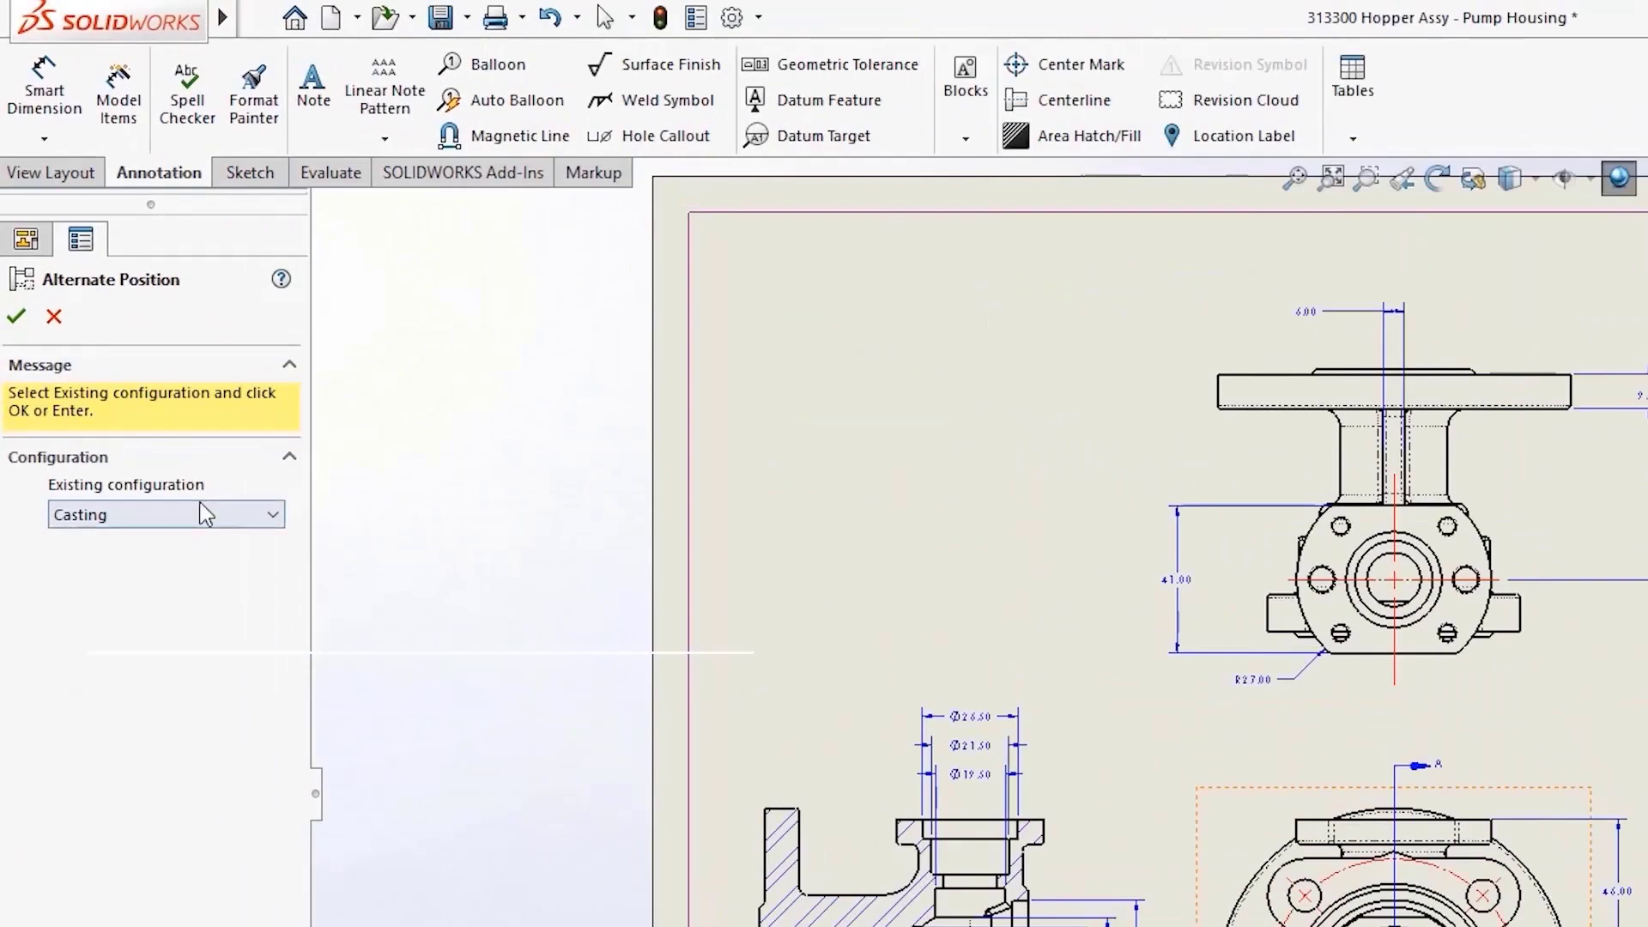
pyautogui.click(117, 320)
pyautogui.click(117, 319)
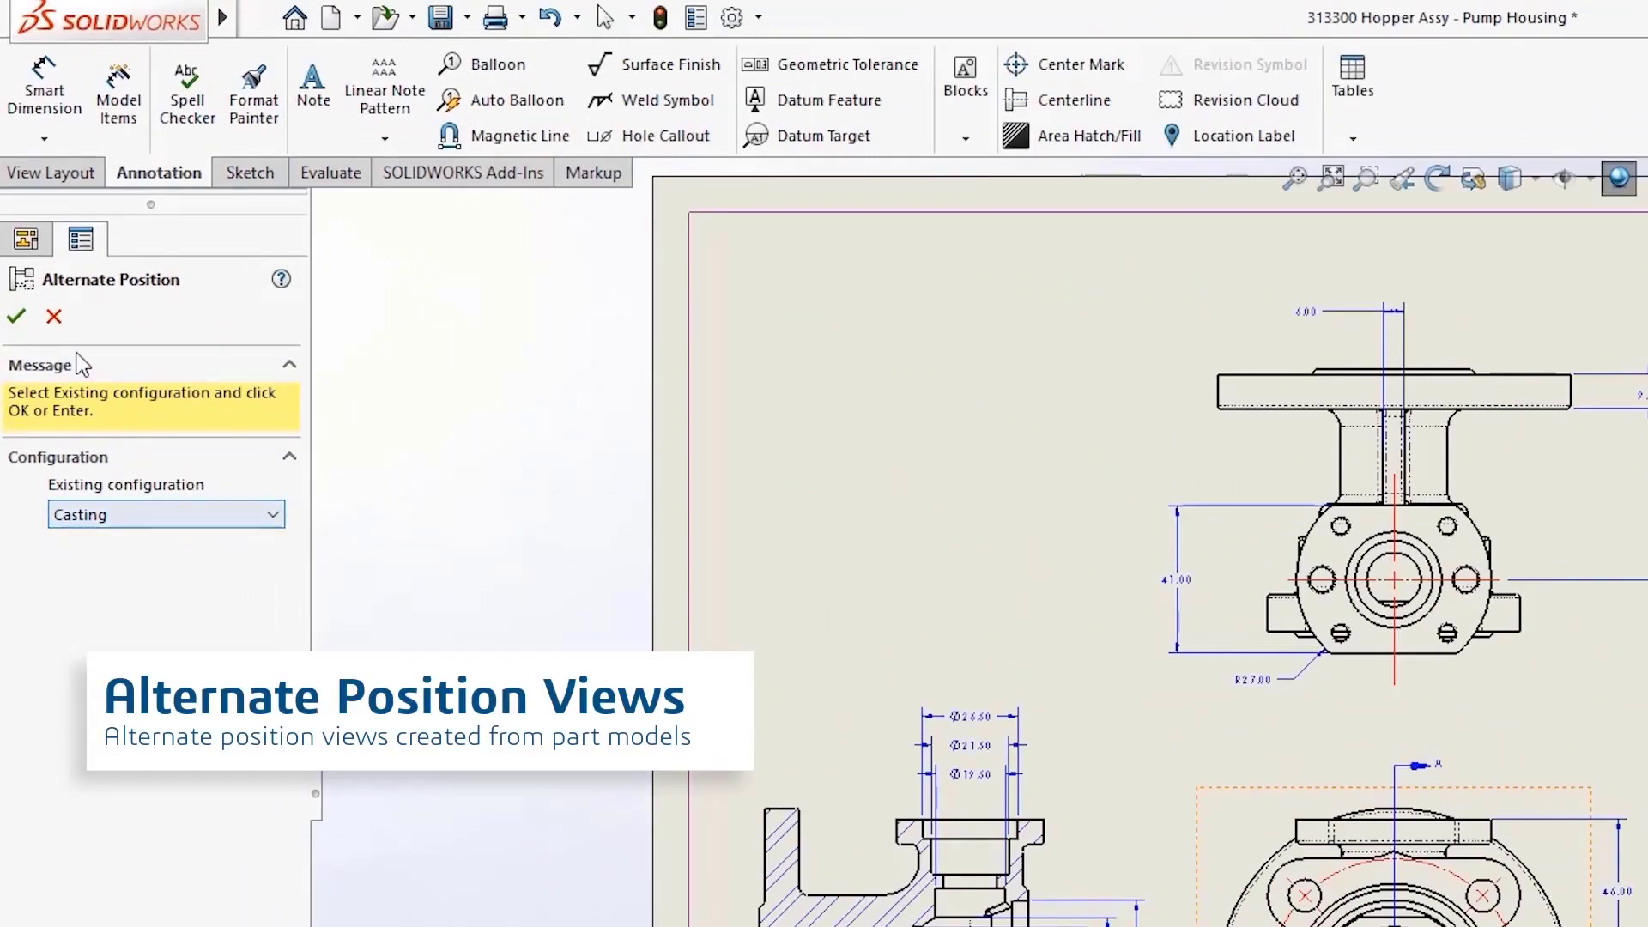
pyautogui.click(15, 316)
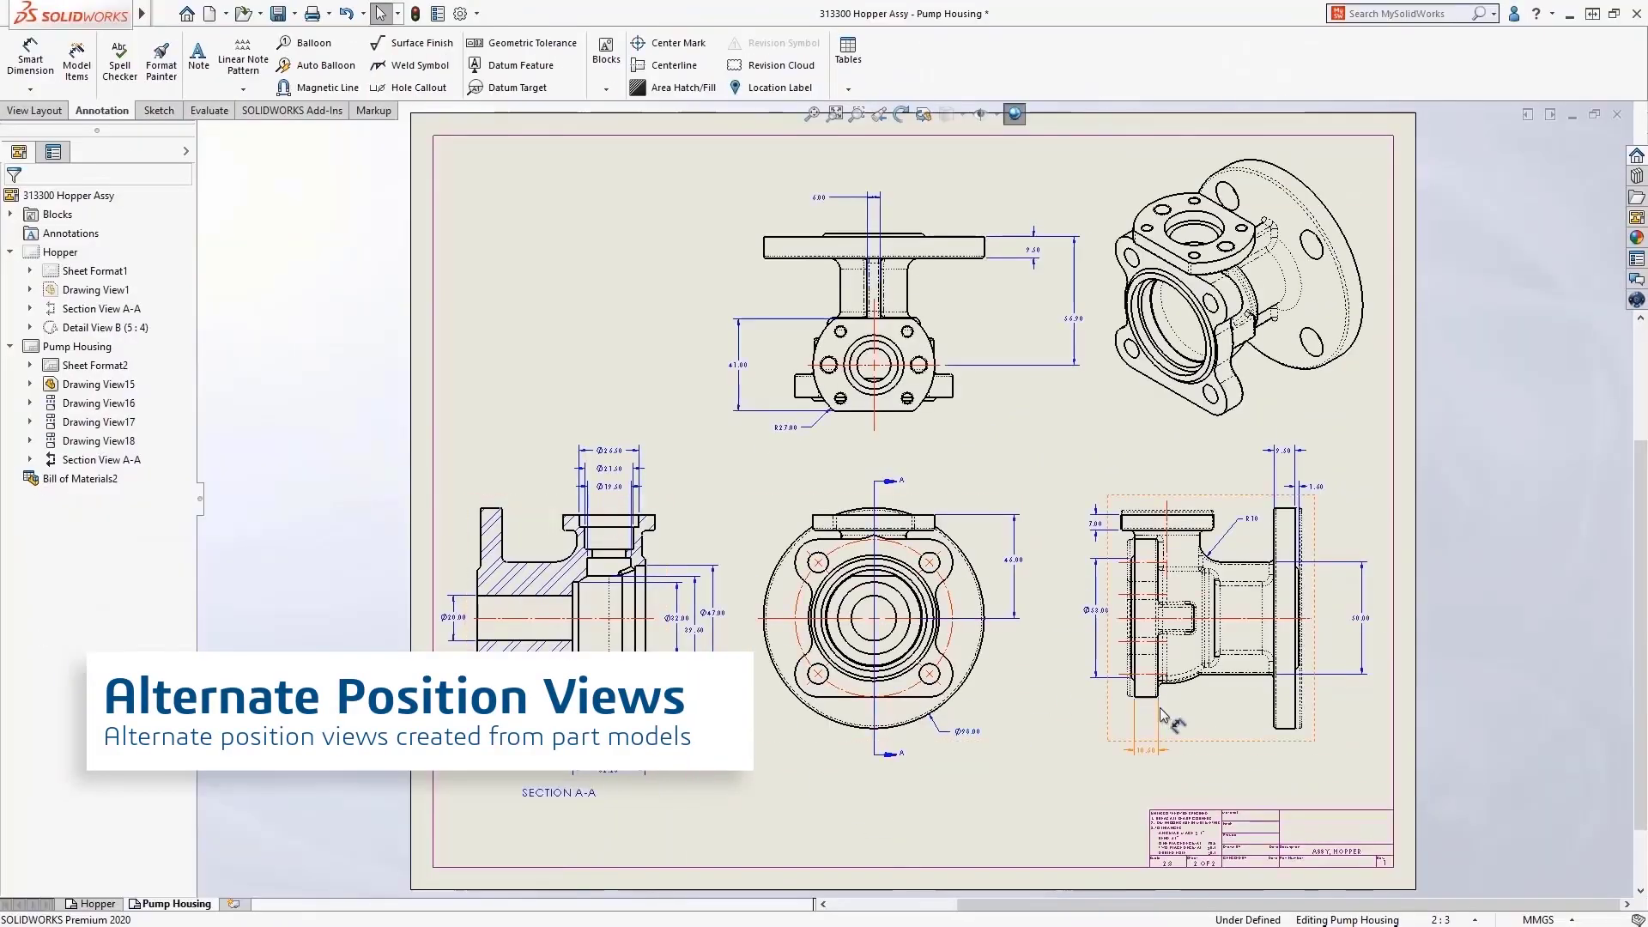
pyautogui.click(1163, 714)
pyautogui.click(1233, 665)
pyautogui.moveTo(1234, 664); pyautogui.dragTo(1236, 633, button='right')
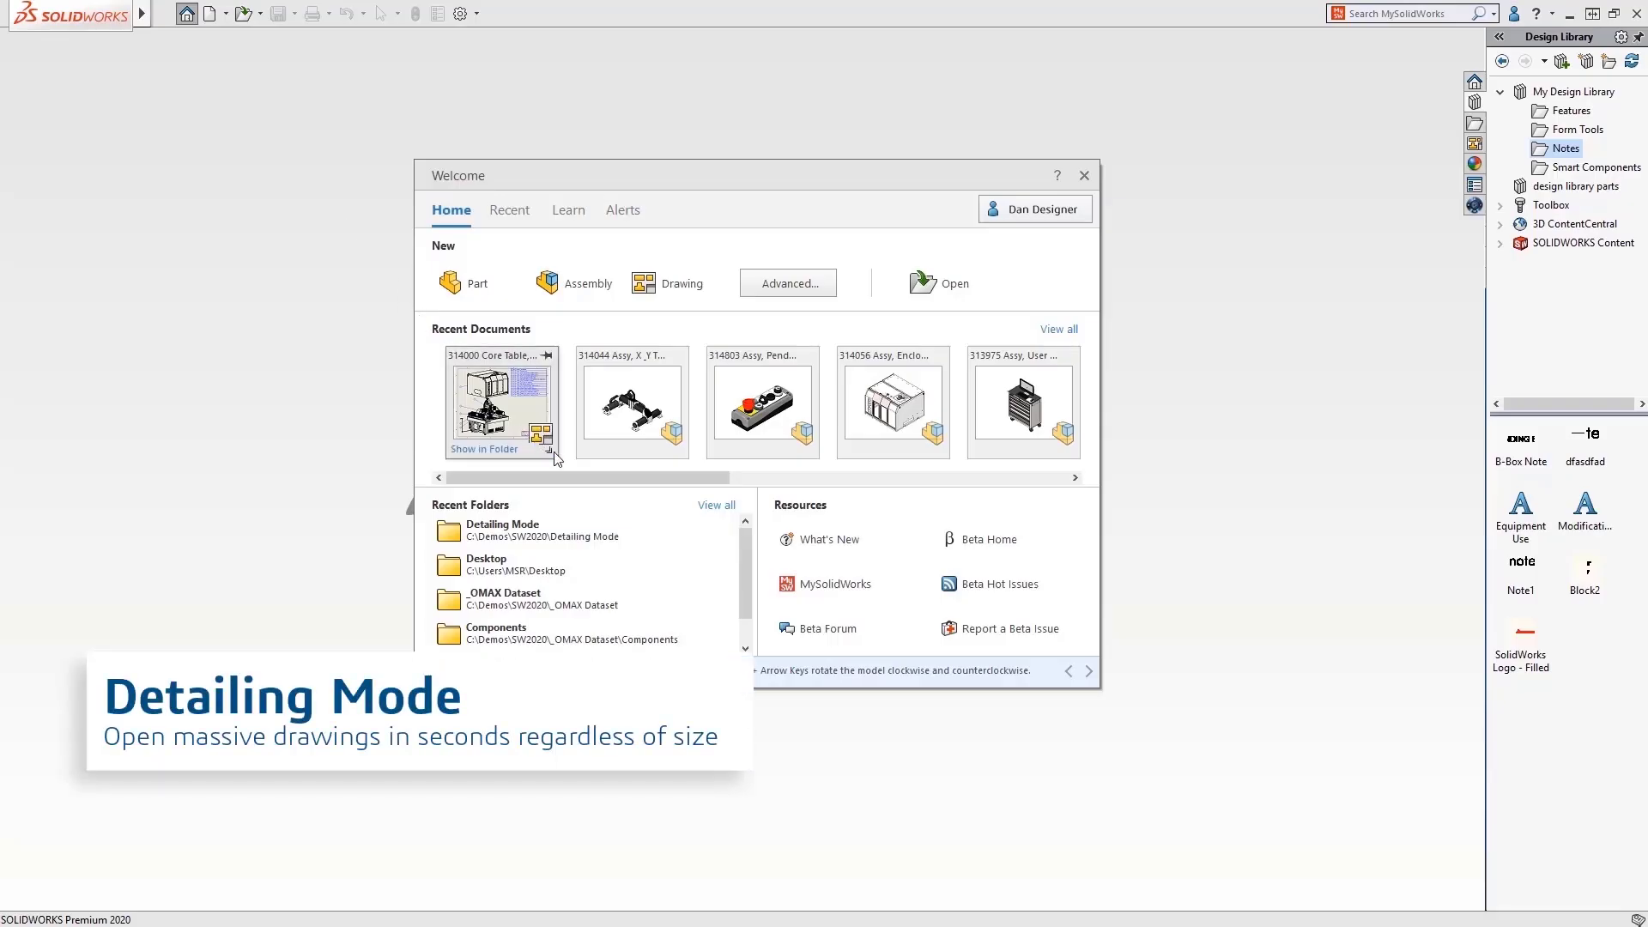
# Step: Open the recent core table drawing in Detailing mode and pan both views into place
pyautogui.click(554, 453)
pyautogui.click(604, 471)
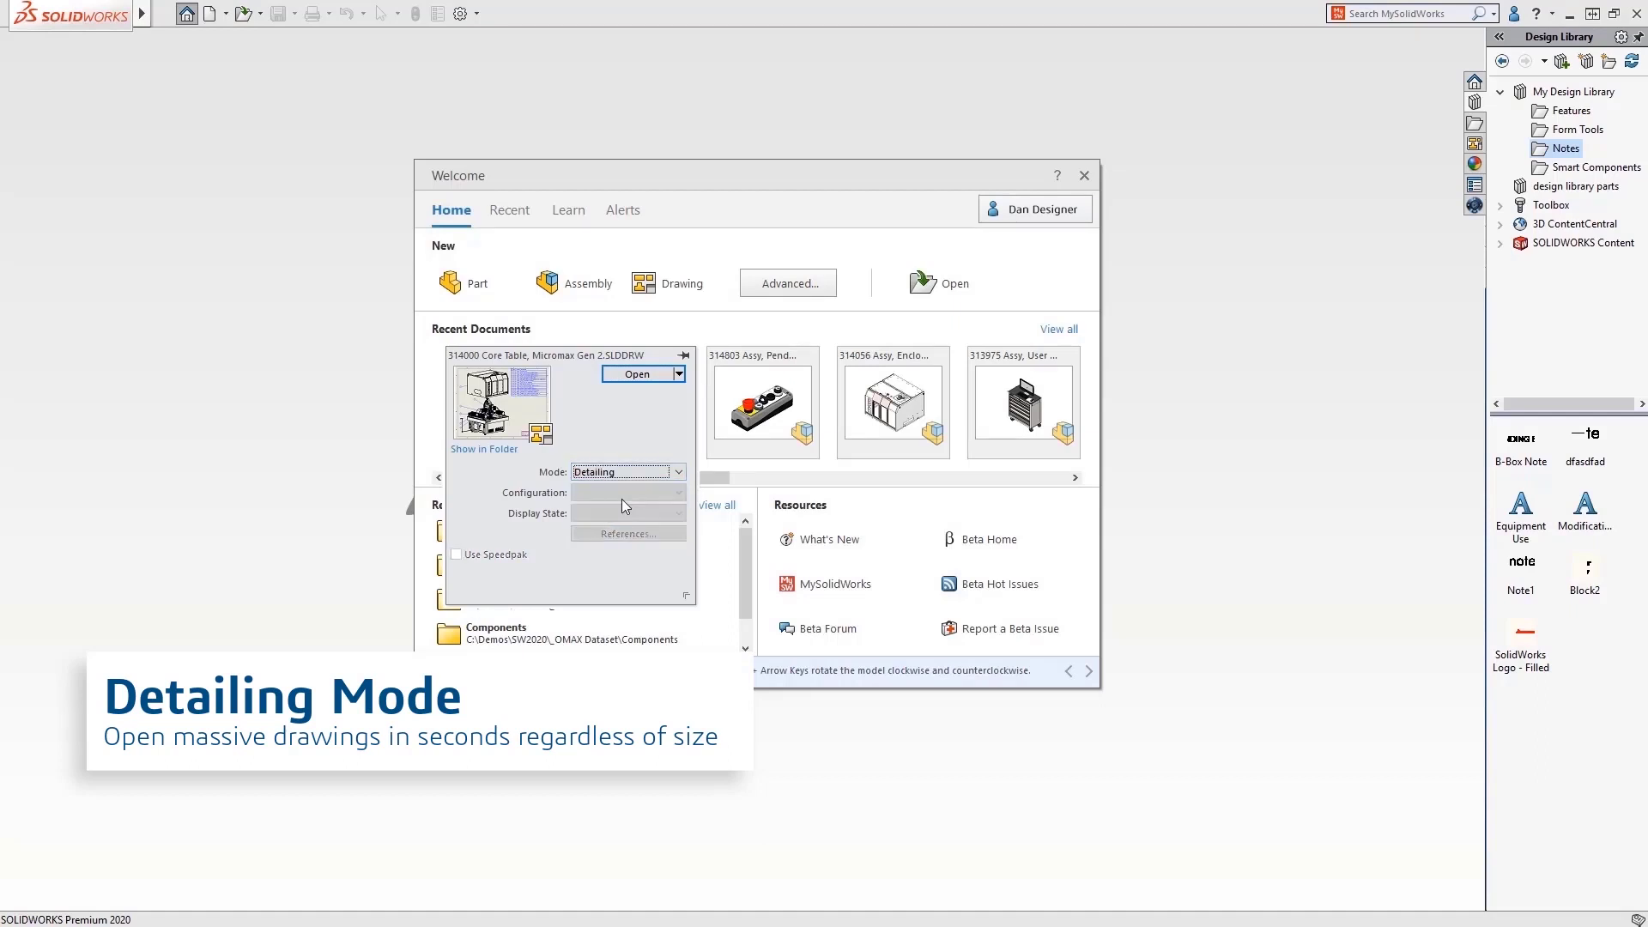
pyautogui.click(637, 374)
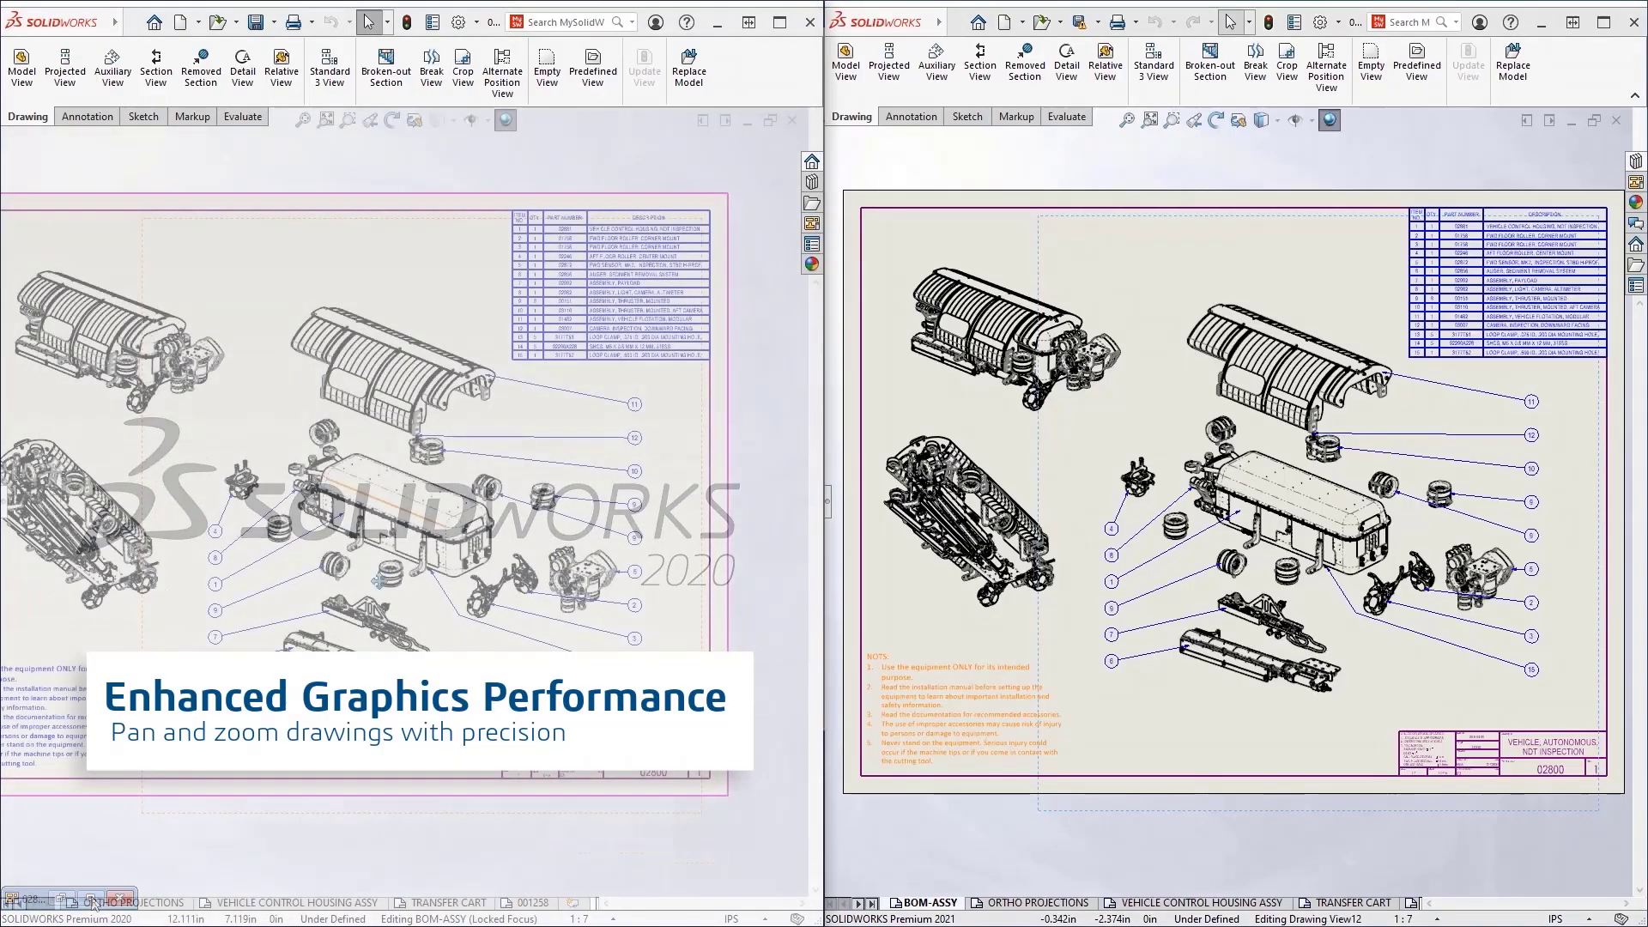
pyautogui.moveTo(381, 676)
pyautogui.mouseDown(button='middle')
pyautogui.moveTo(403, 500)
pyautogui.moveTo(423, 562)
pyautogui.mouseUp(button='middle')
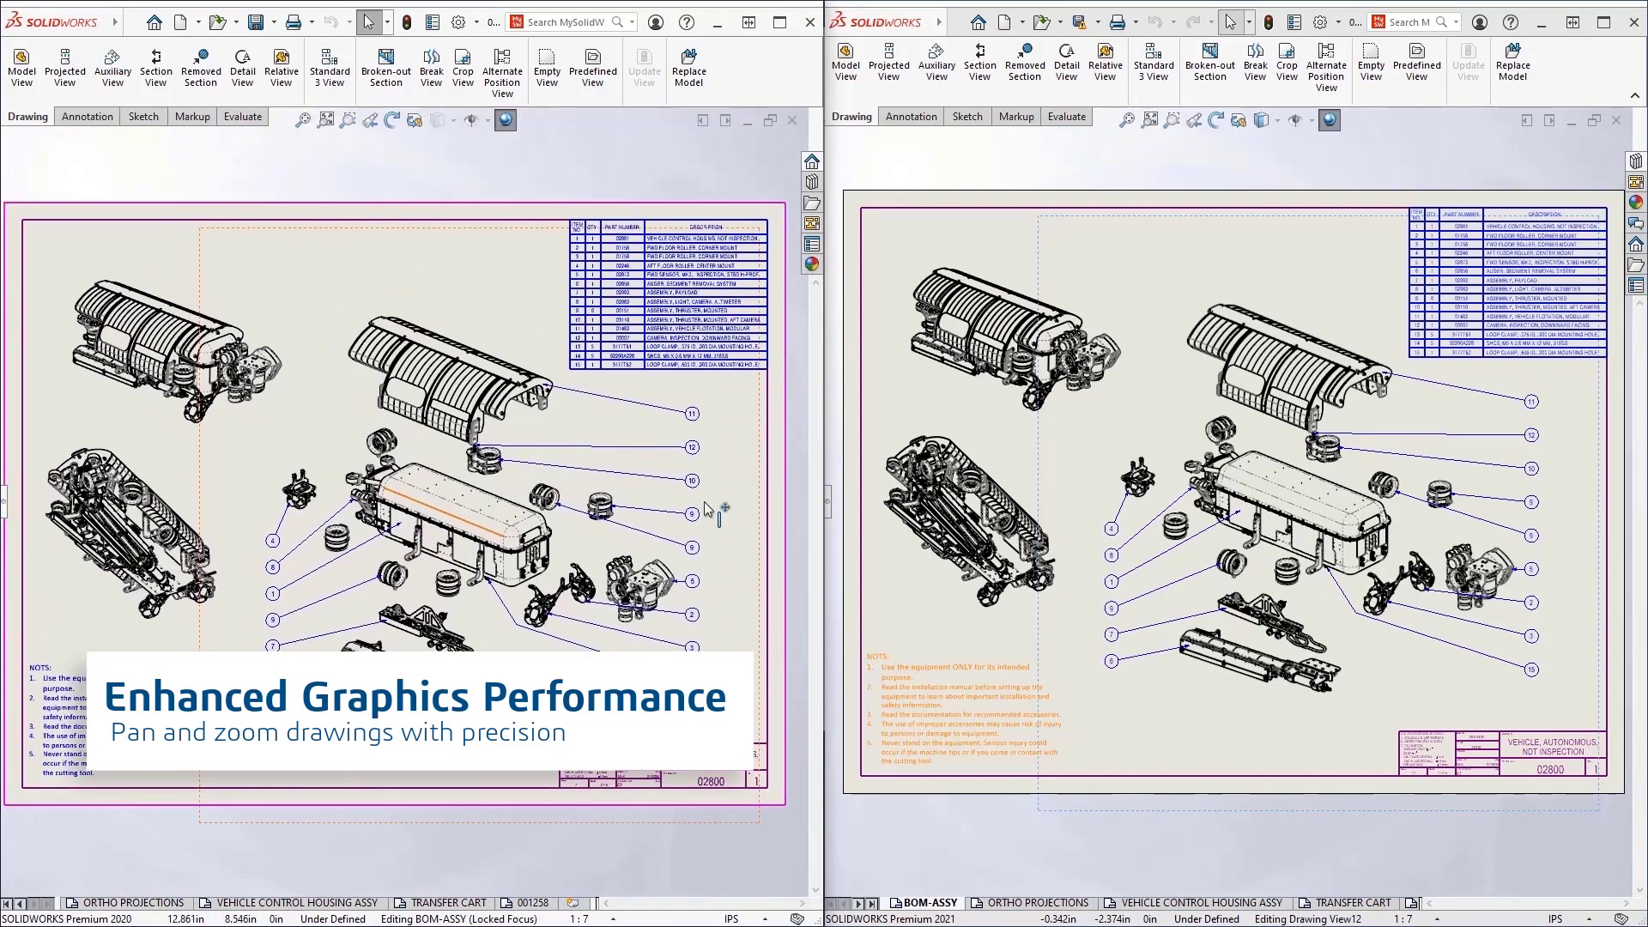
pyautogui.moveTo(1302, 527)
pyautogui.mouseDown(button='middle')
pyautogui.moveTo(1252, 788)
pyautogui.moveTo(1181, 618)
pyautogui.mouseUp(button='middle')
pyautogui.scroll(-2, 1182, 535)
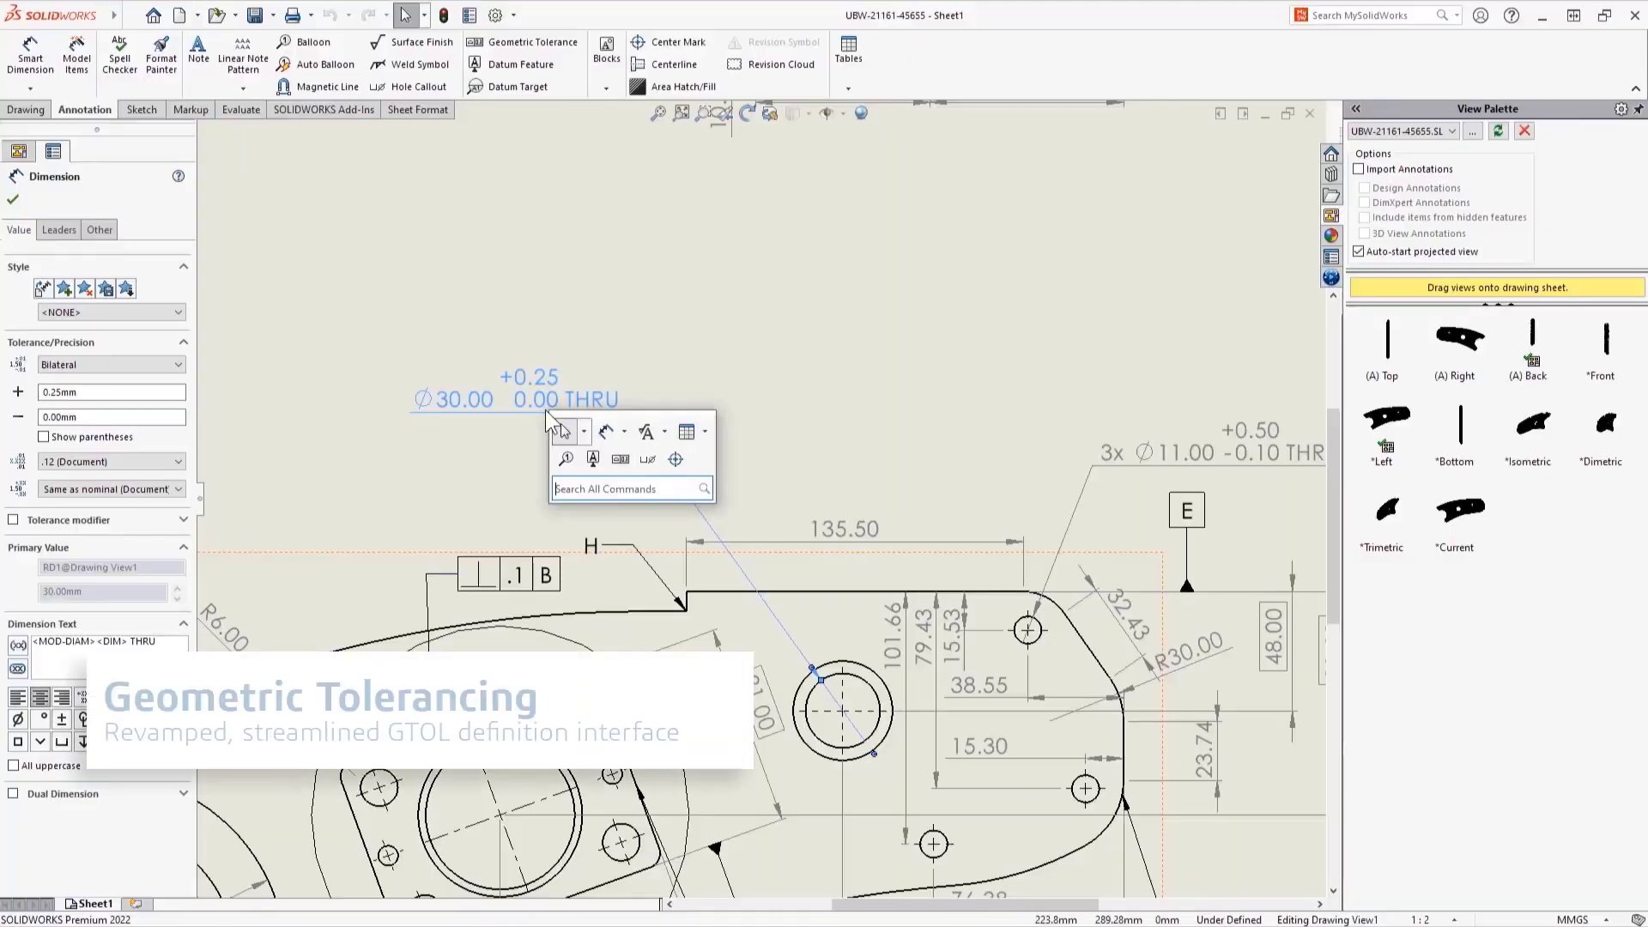
# Step: Place a geometric tolerance frame: Position ⌀0.25 referencing datum A
pyautogui.click(620, 461)
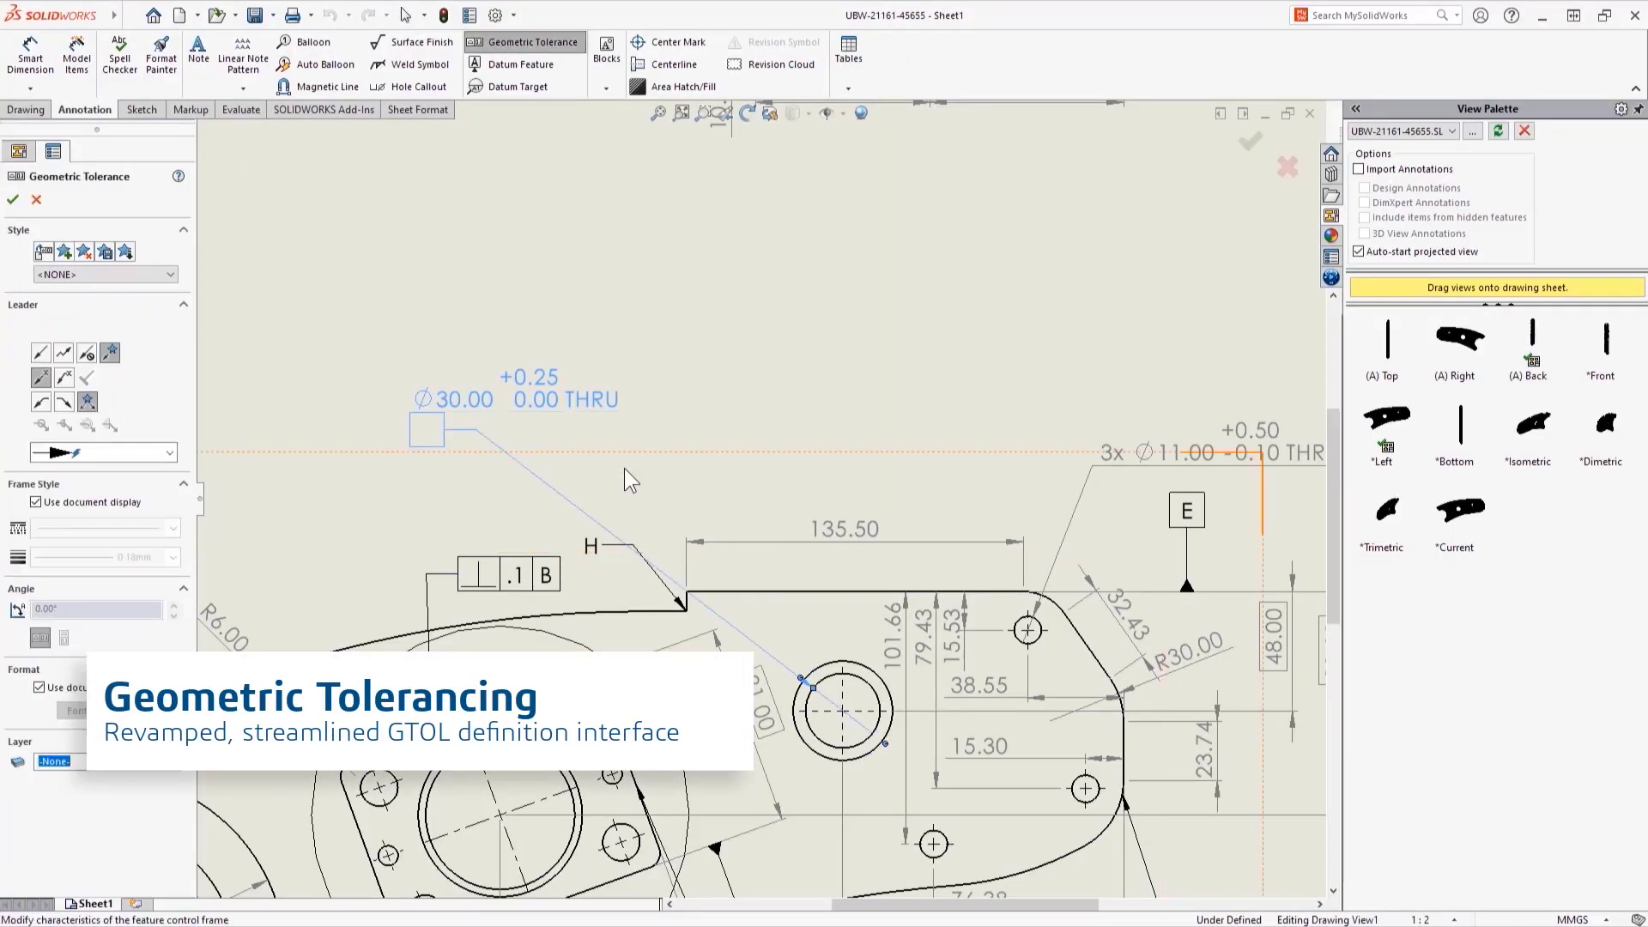
pyautogui.click(429, 433)
pyautogui.click(515, 546)
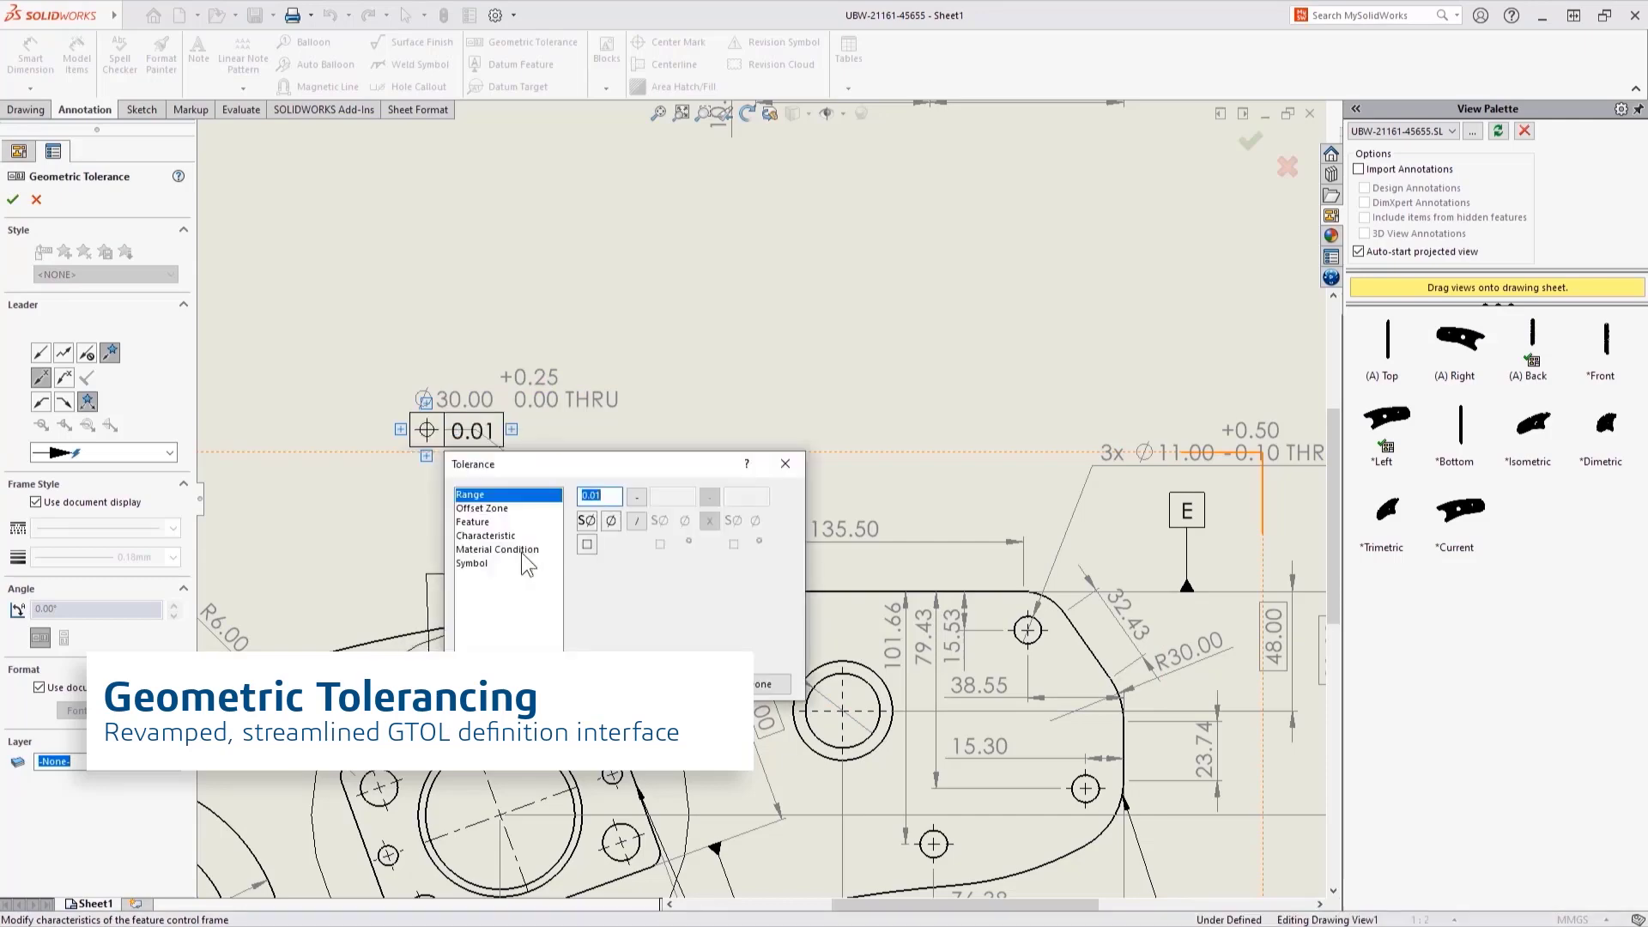
pyautogui.write('0.25')
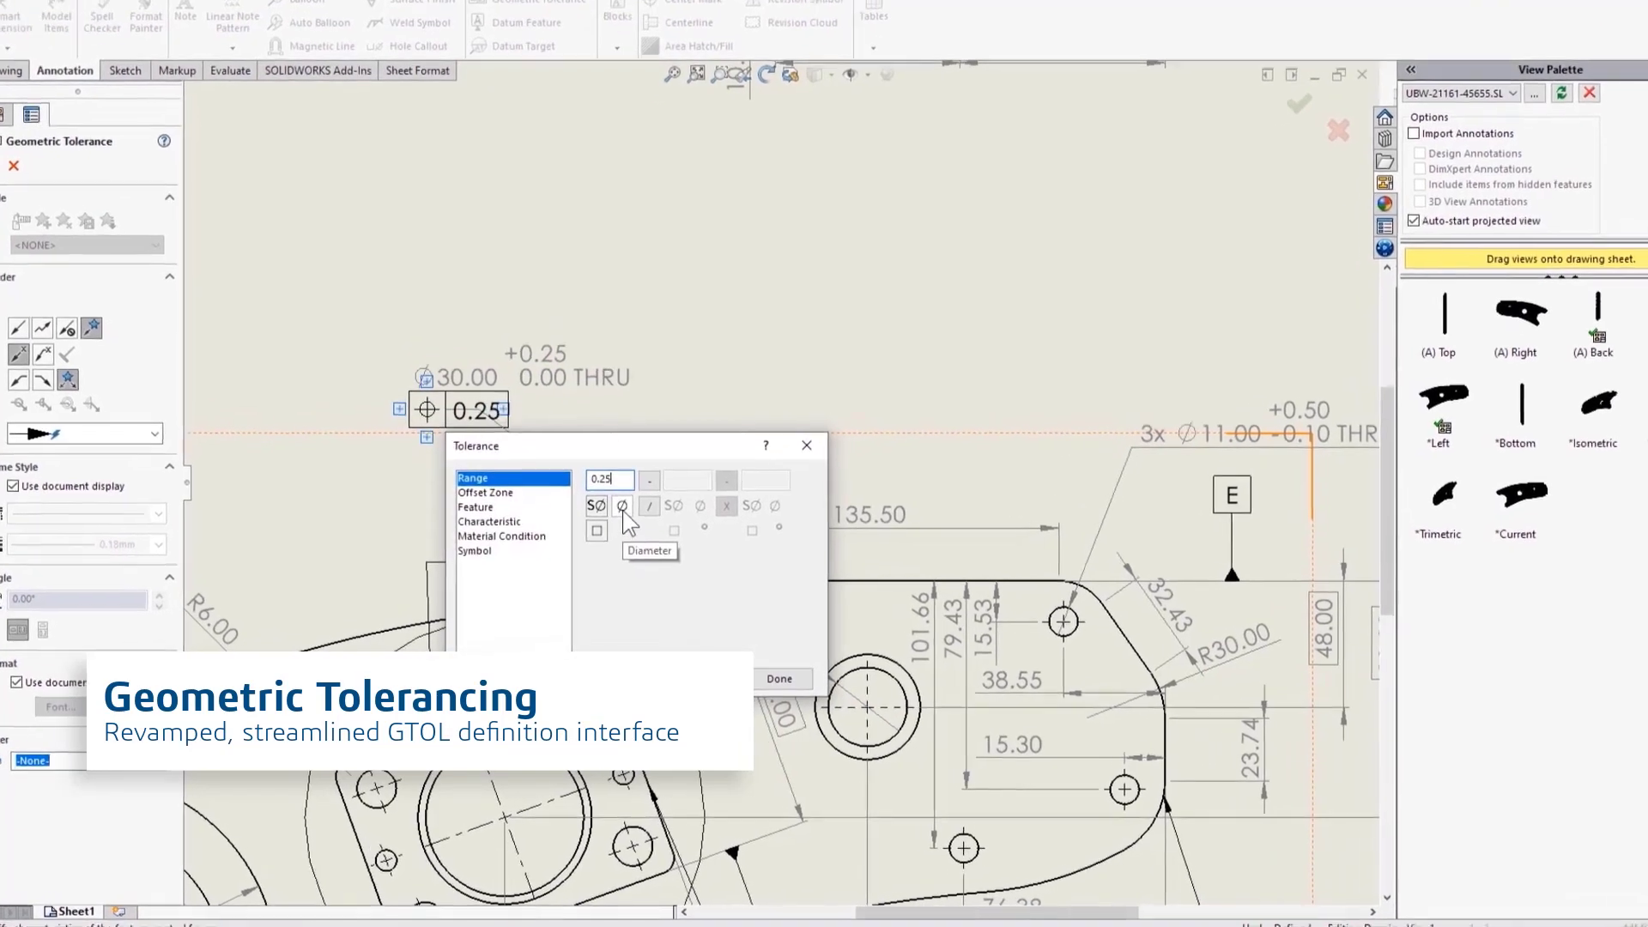
pyautogui.click(623, 506)
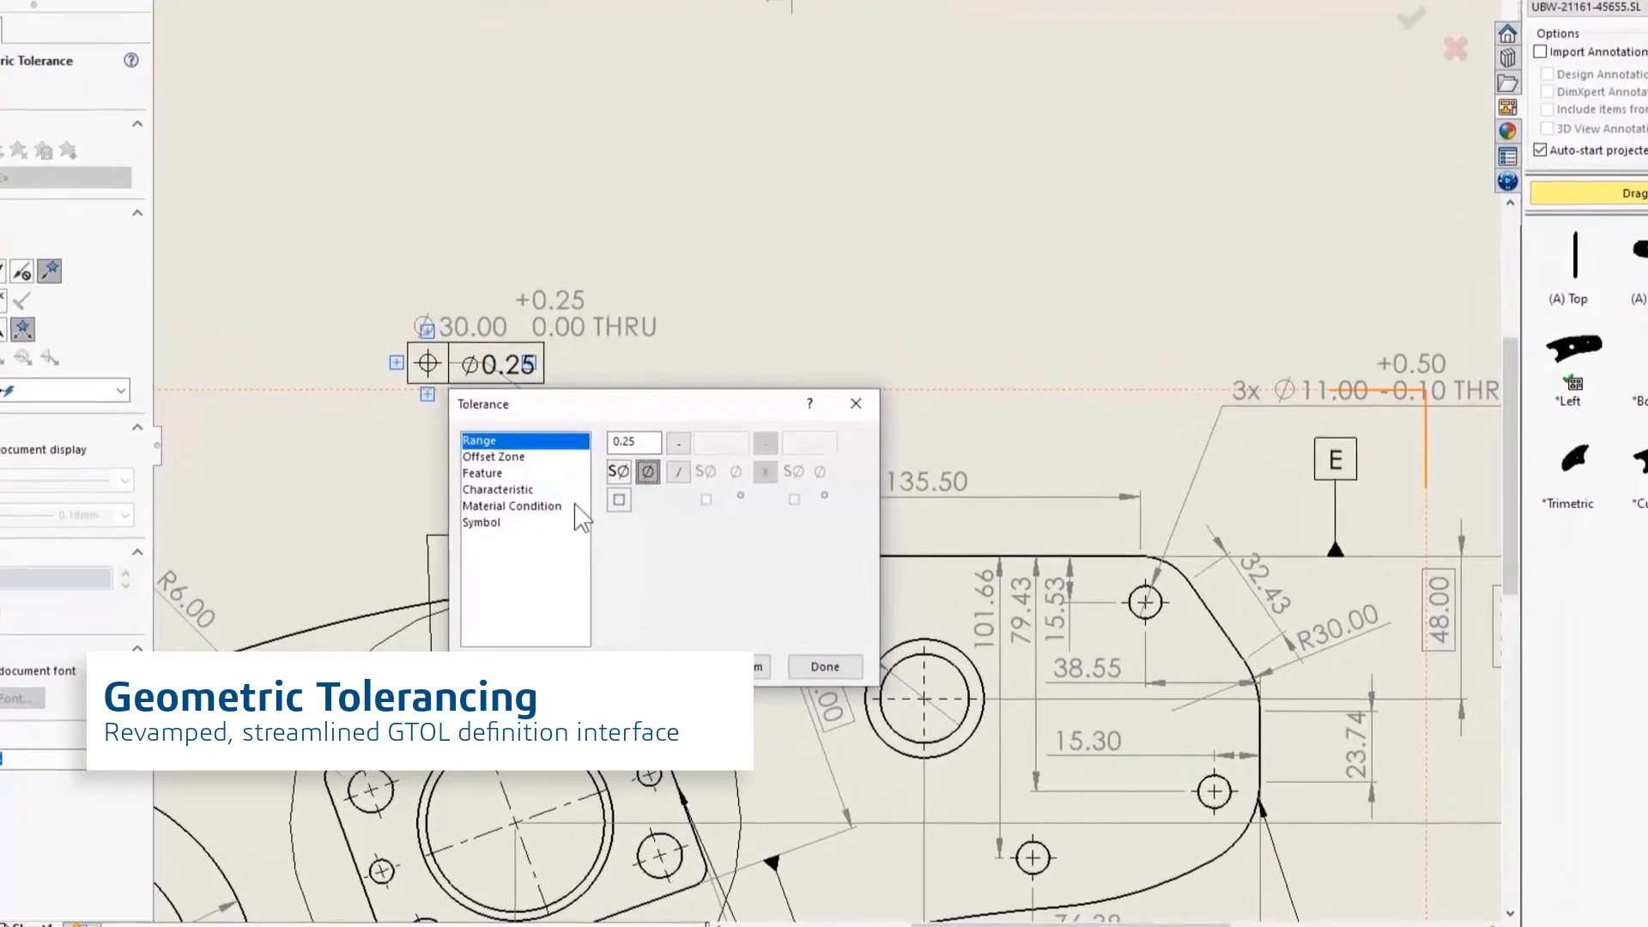
pyautogui.click(501, 536)
pyautogui.click(755, 666)
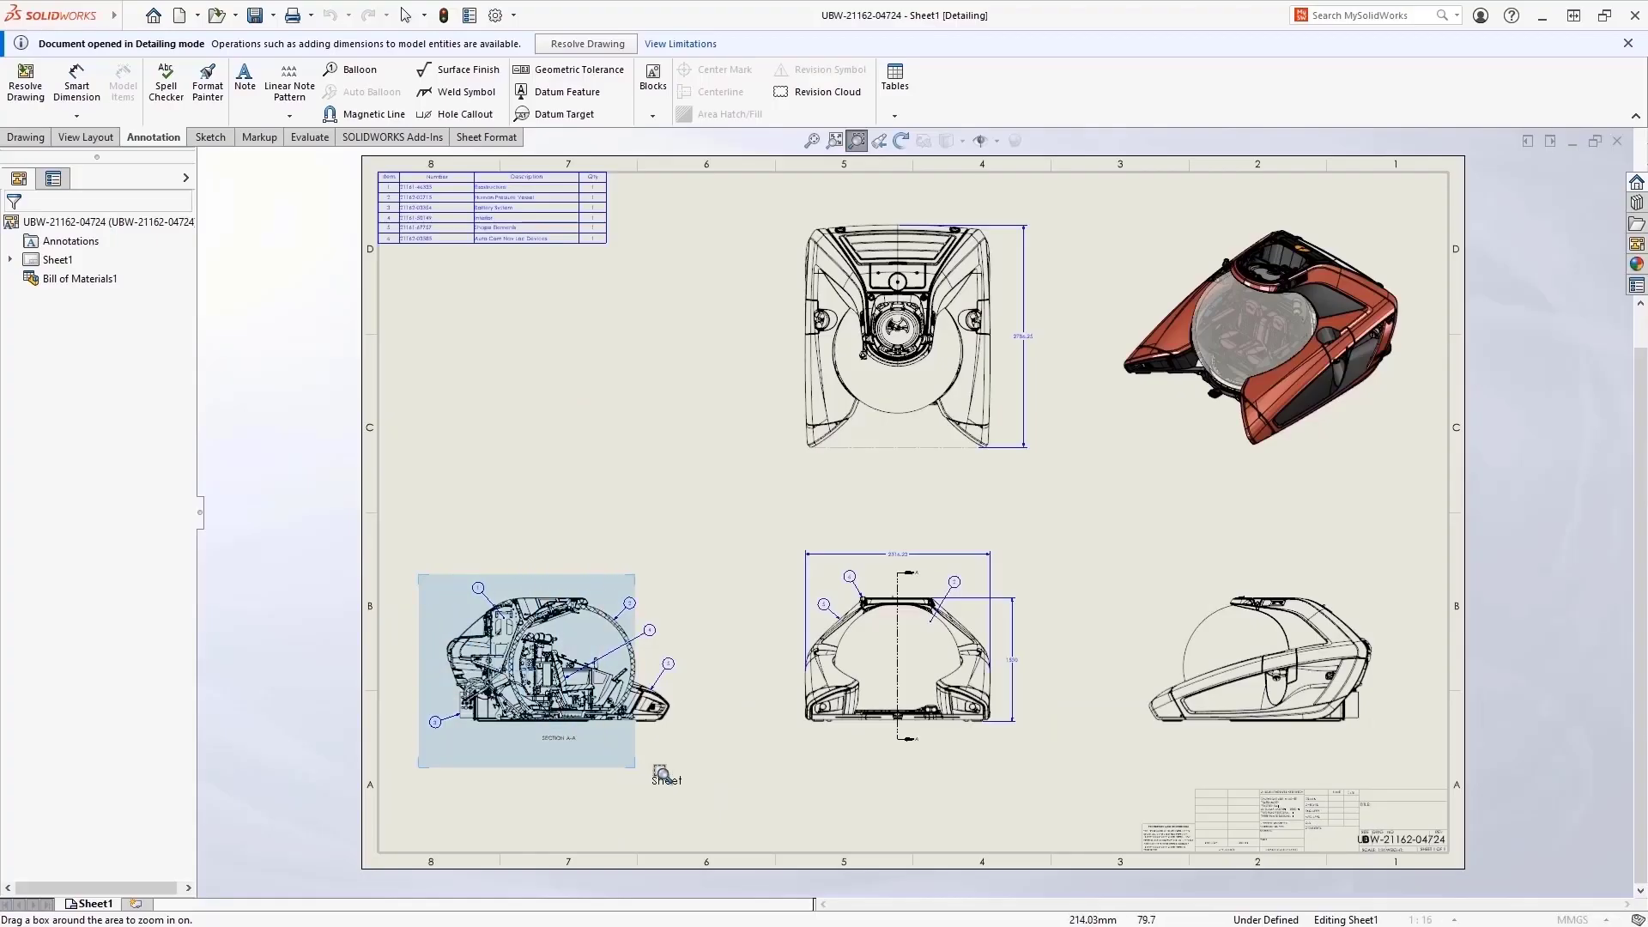
# Step: Dimension the Section A-A ring and display it as diameter Ø1581.55
pyautogui.moveTo(661, 772); pyautogui.dragTo(717, 781)
pyautogui.rightClick(710, 785)
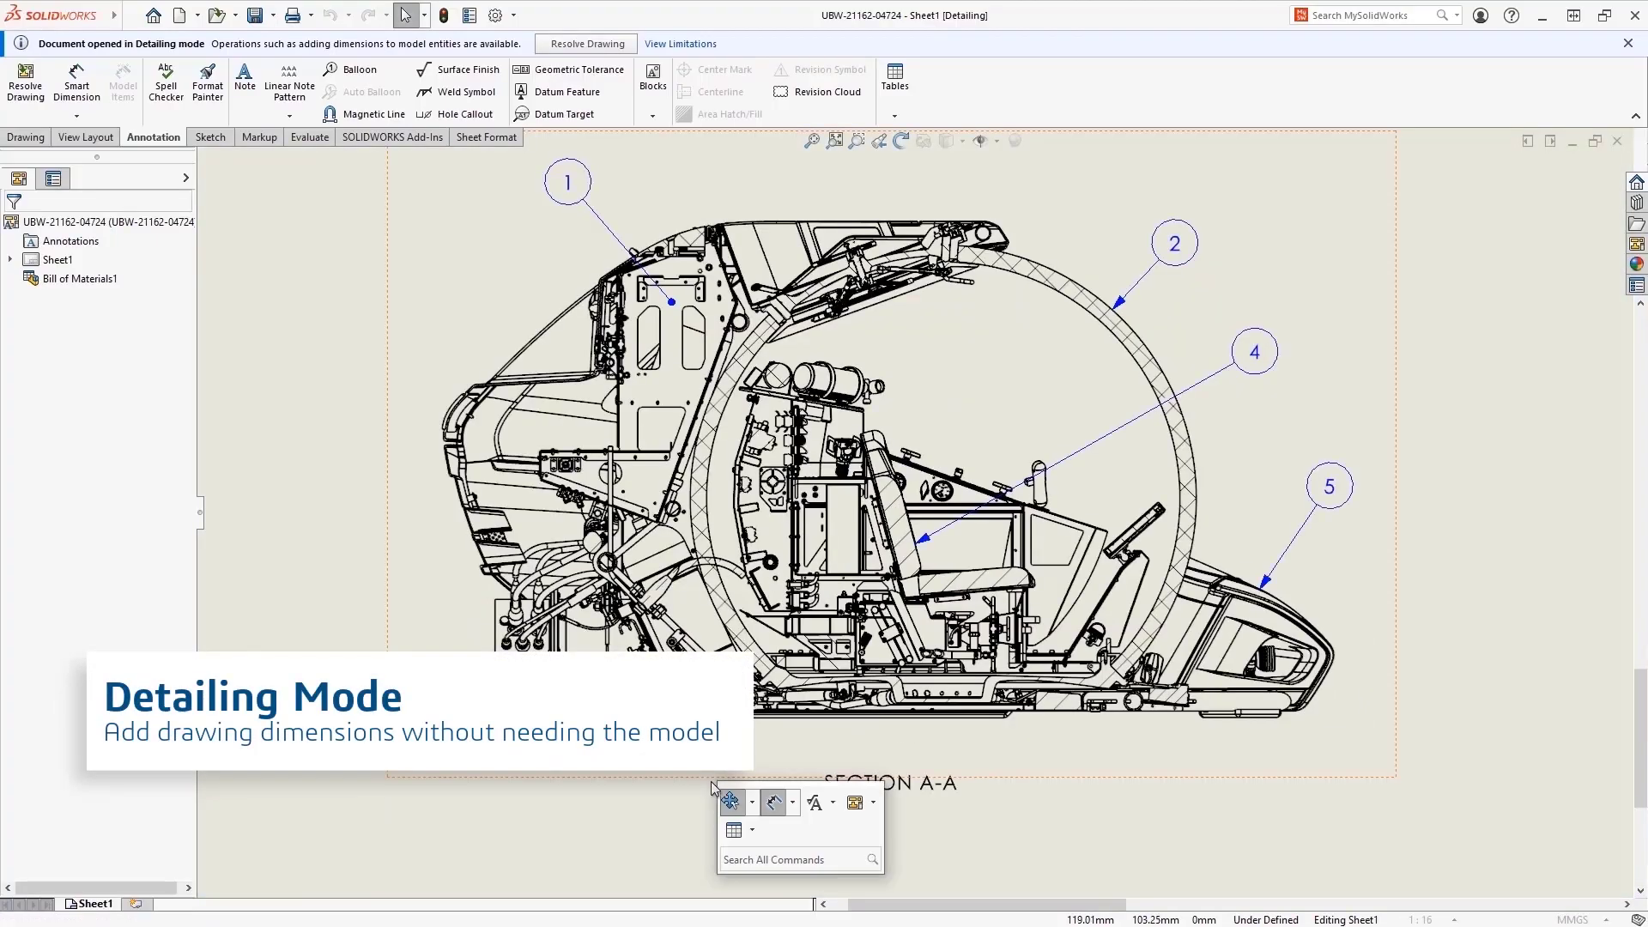
pyautogui.click(771, 804)
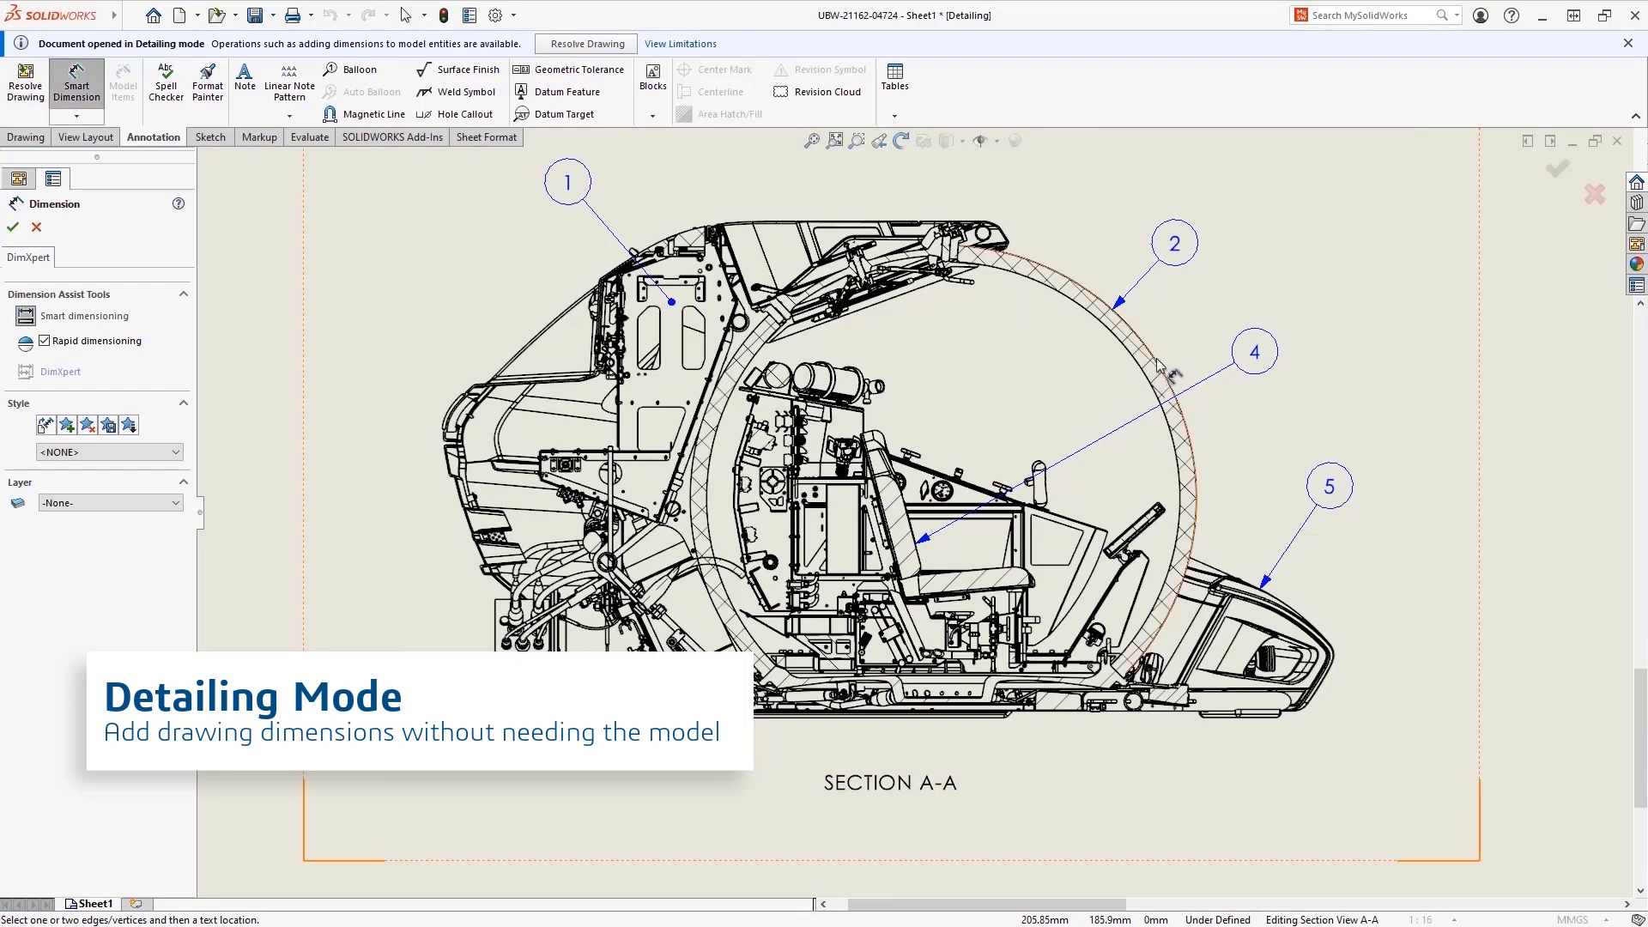
pyautogui.click(1306, 265)
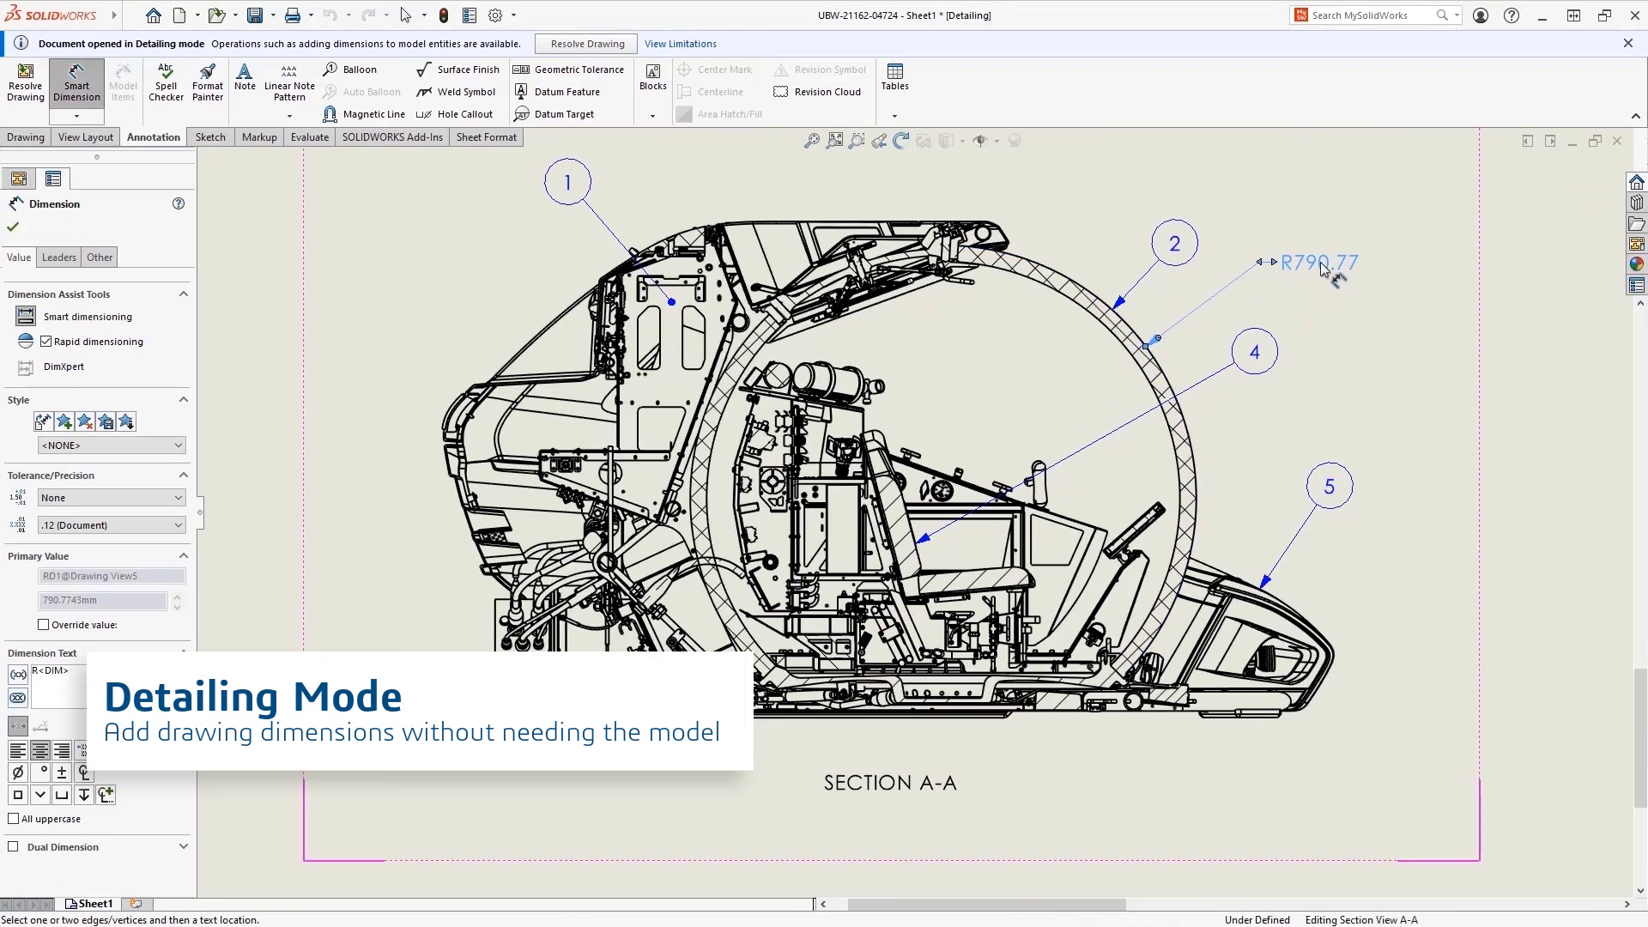
pyautogui.rightClick(1321, 264)
pyautogui.click(1356, 355)
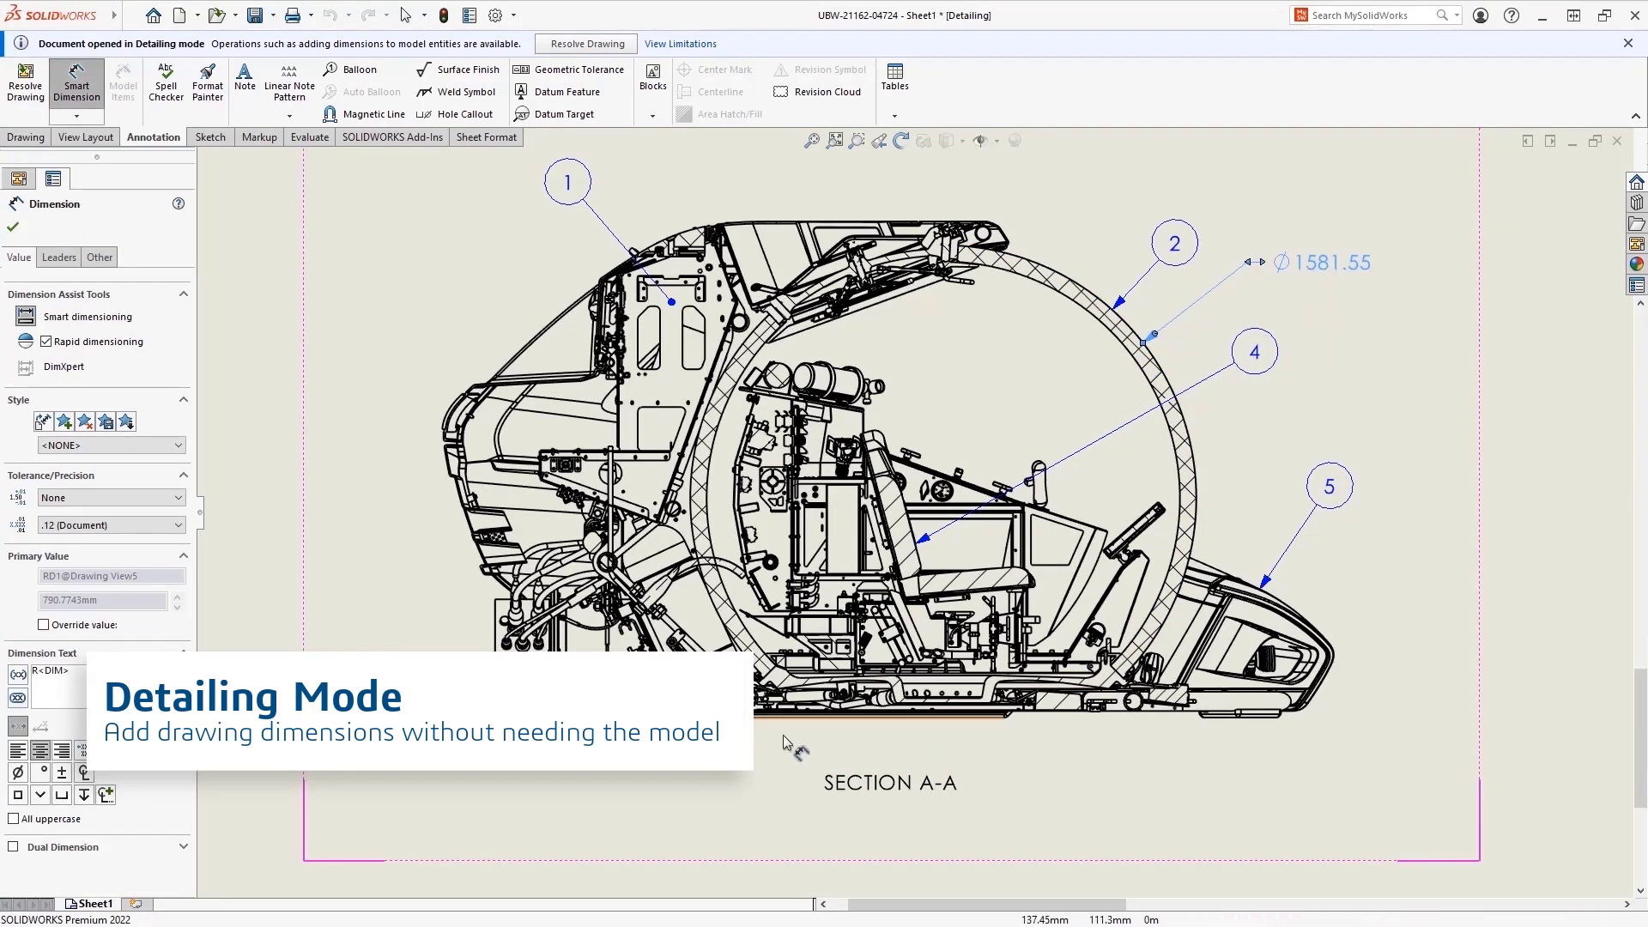
pyautogui.click(753, 717)
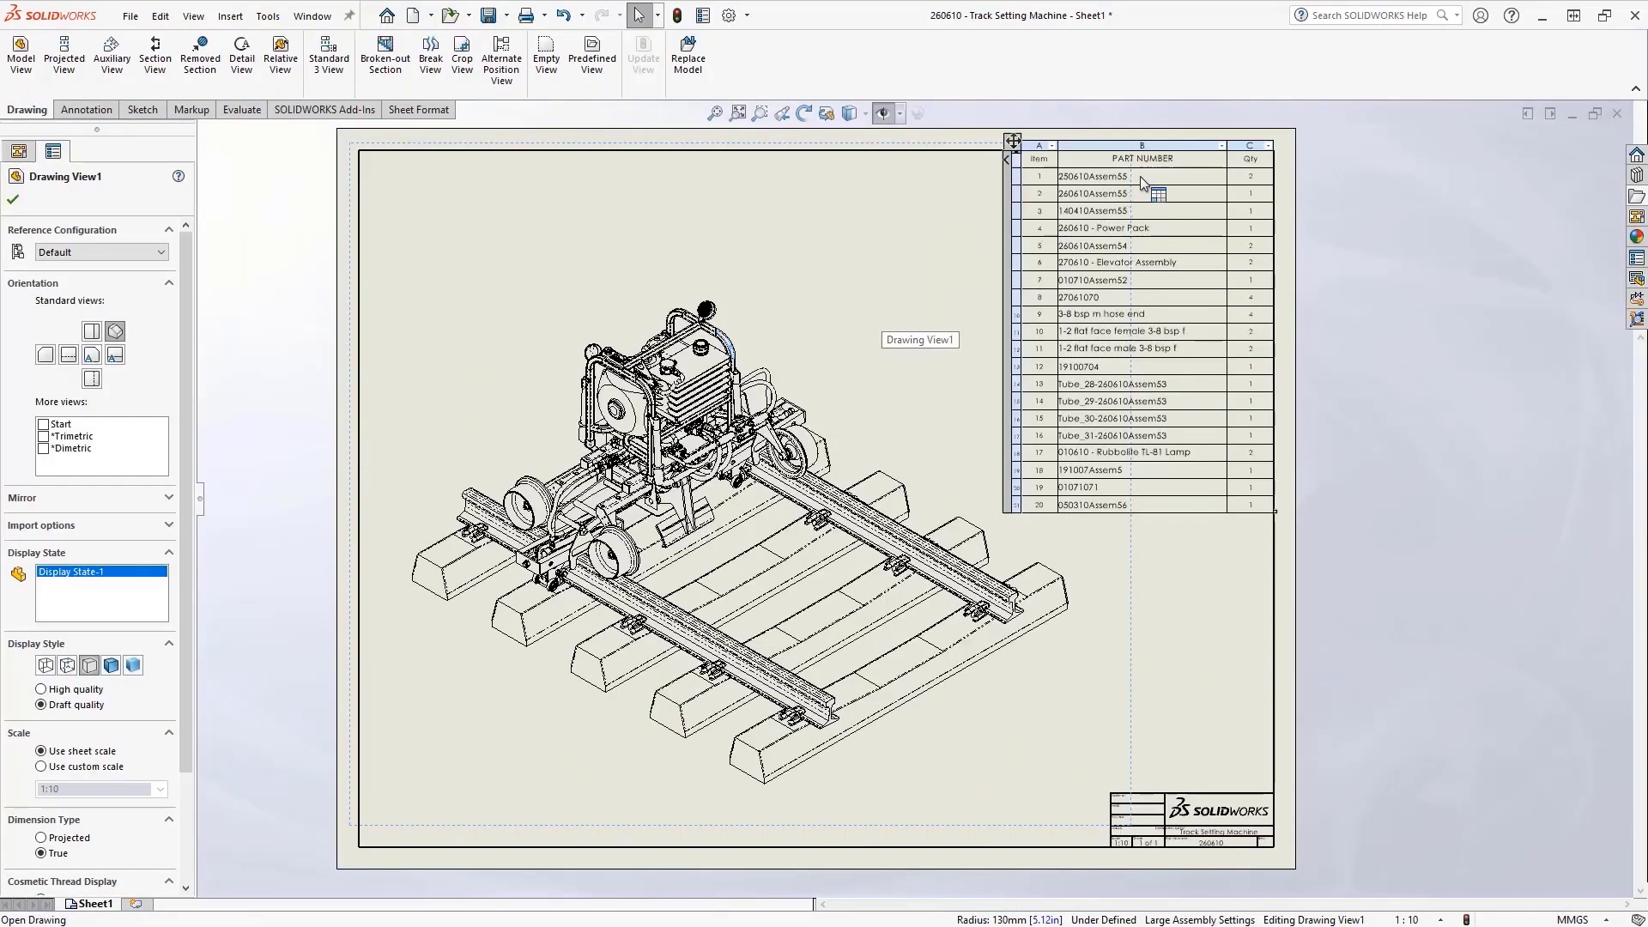
# Step: Open the 250610Assem55 subassembly drawing and set the DOWTY SEAL quantity to 1
pyautogui.rightClick(1140, 176)
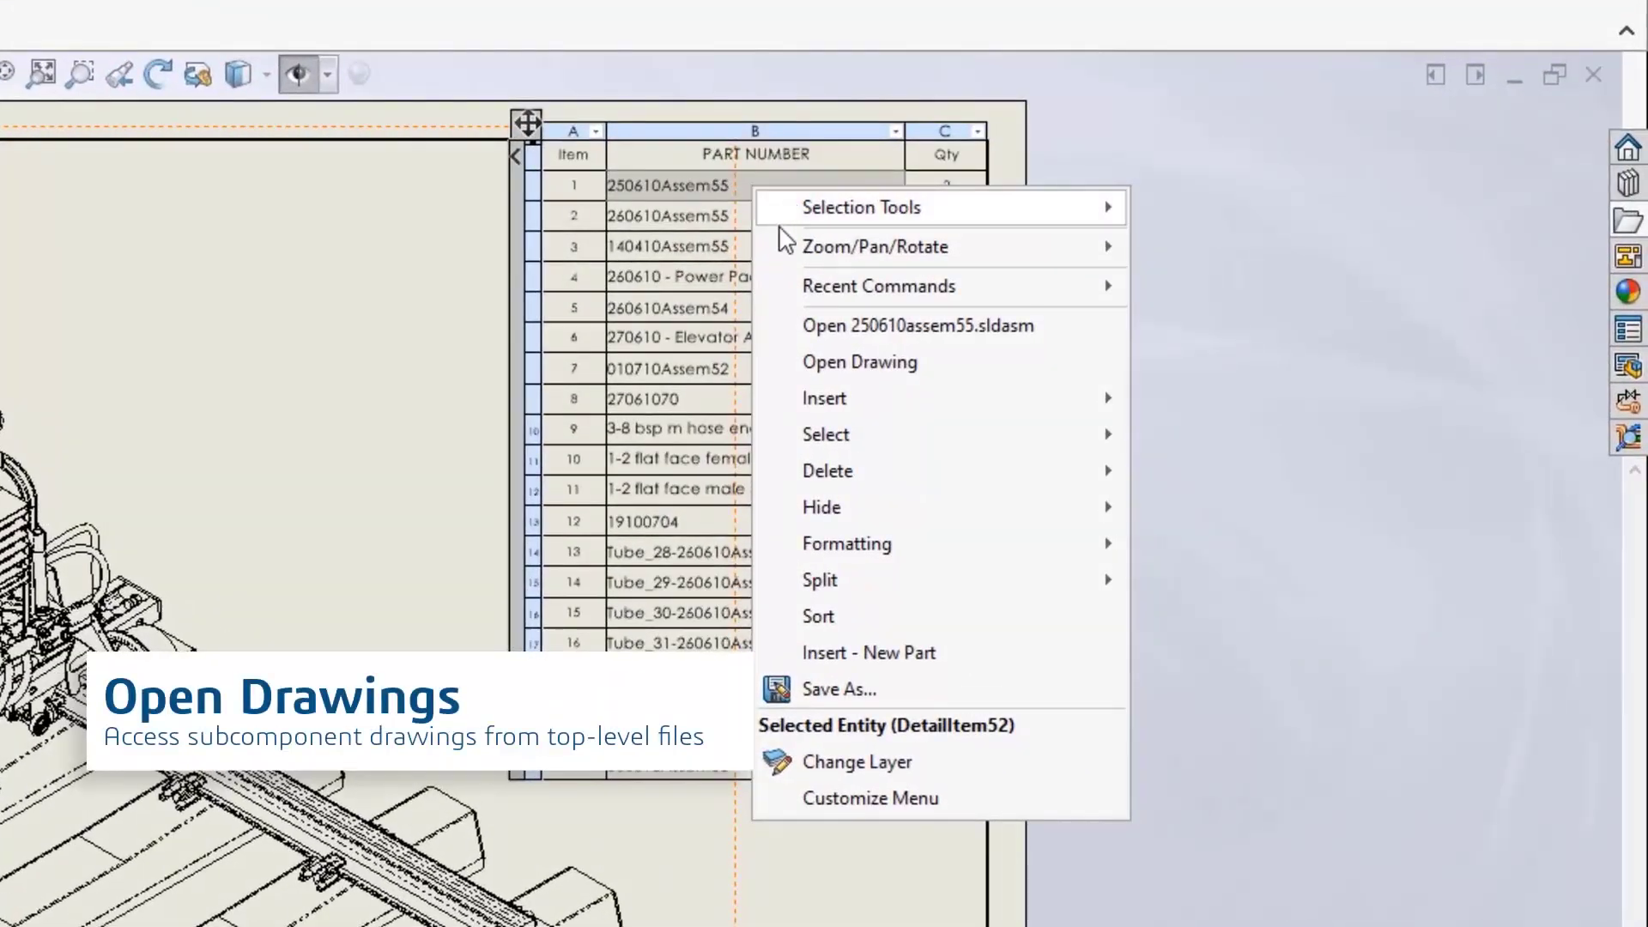
pyautogui.click(781, 362)
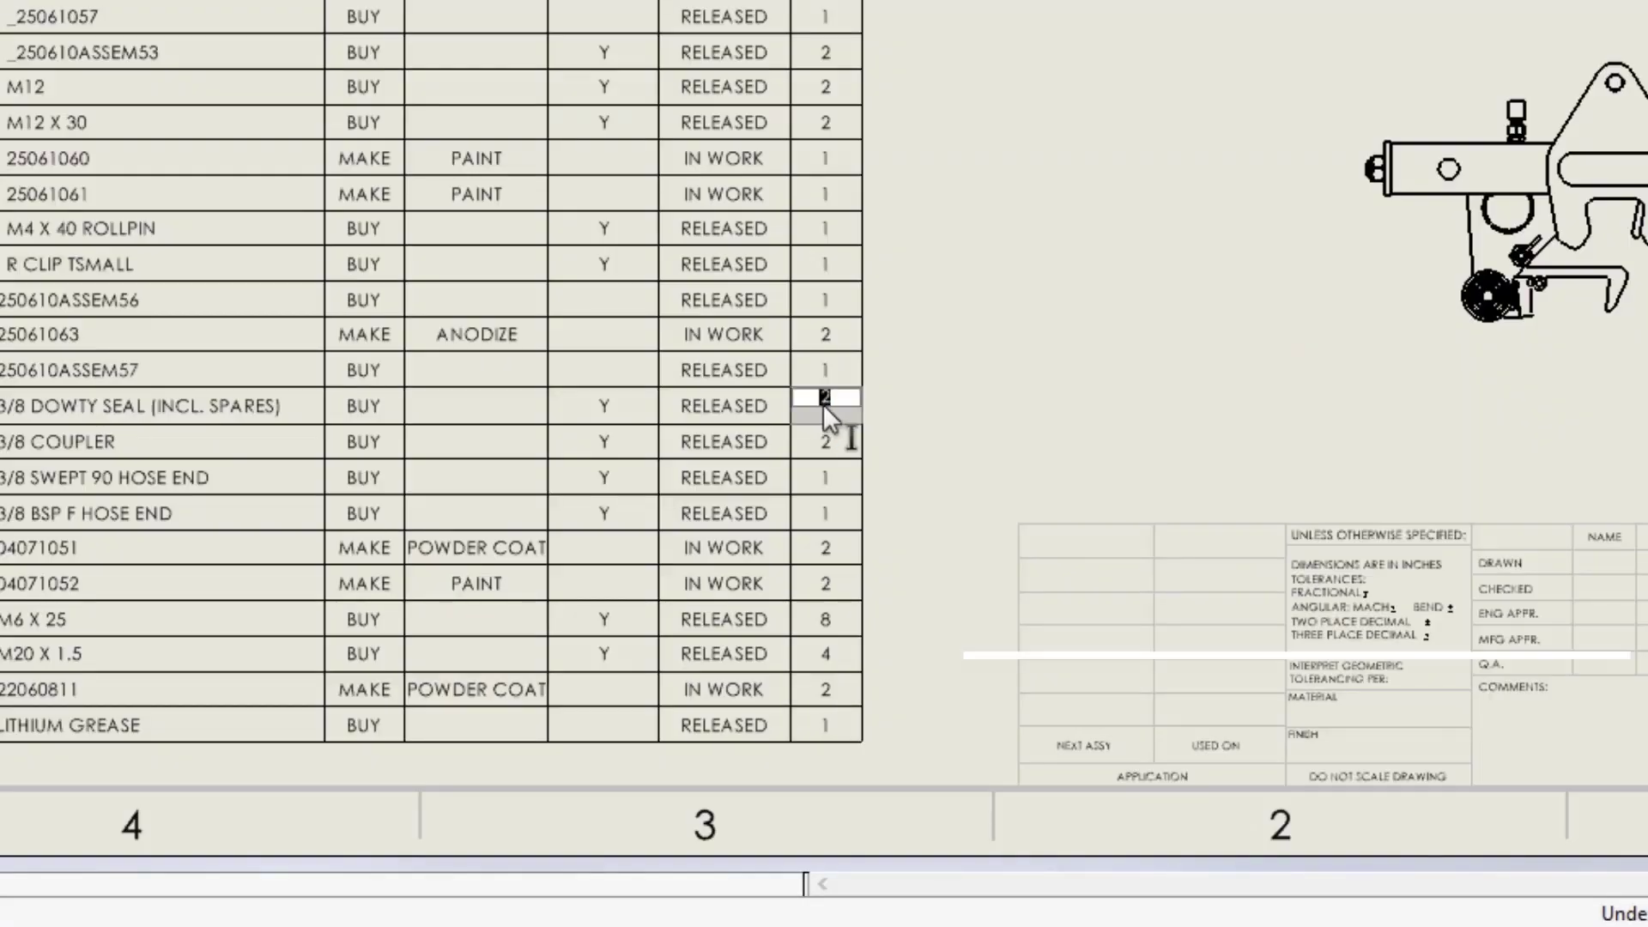
pyautogui.write('1')
pyautogui.press('Return')
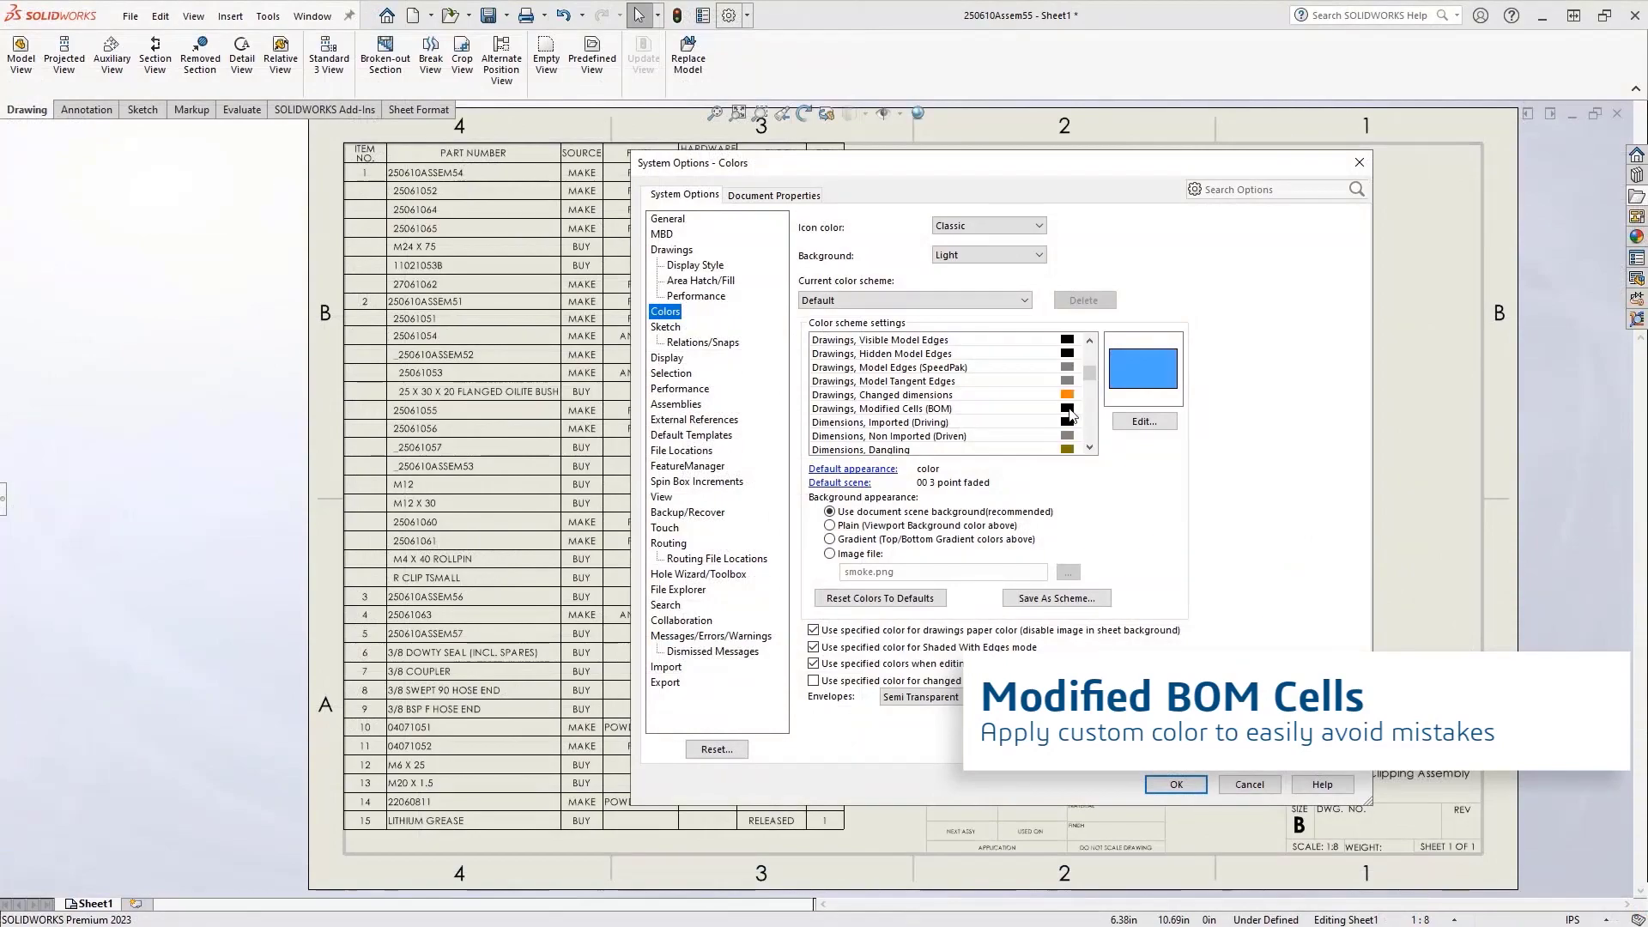
# Step: Colour modified BOM cells red and add quantity markers to the auto balloons
pyautogui.click(1070, 411)
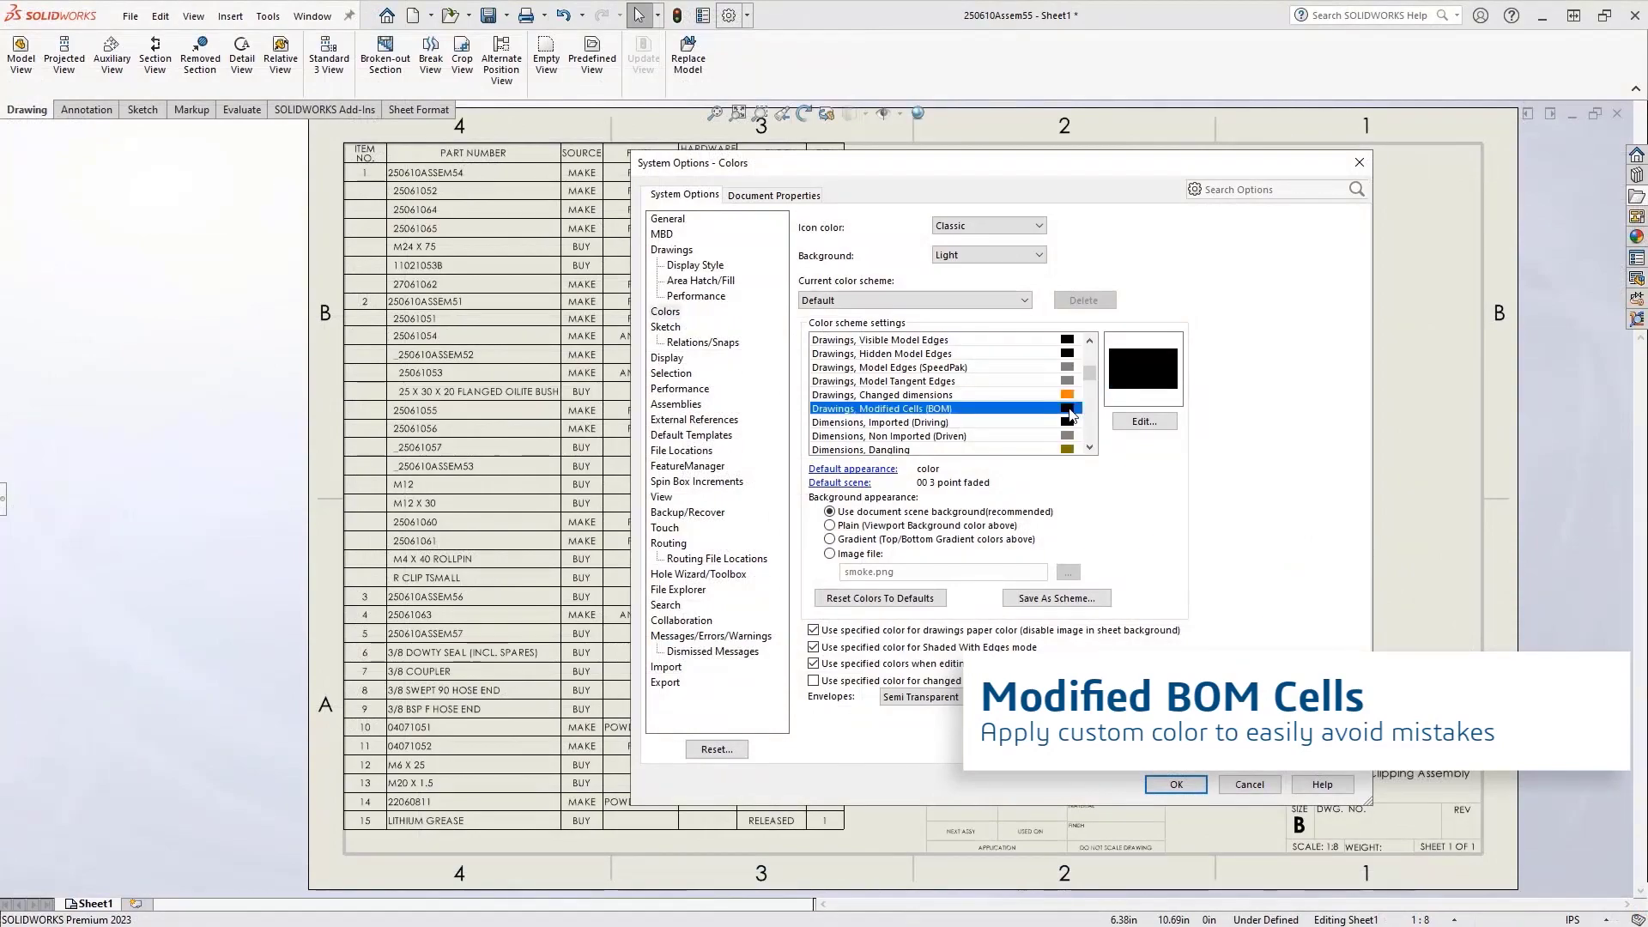
pyautogui.click(1144, 420)
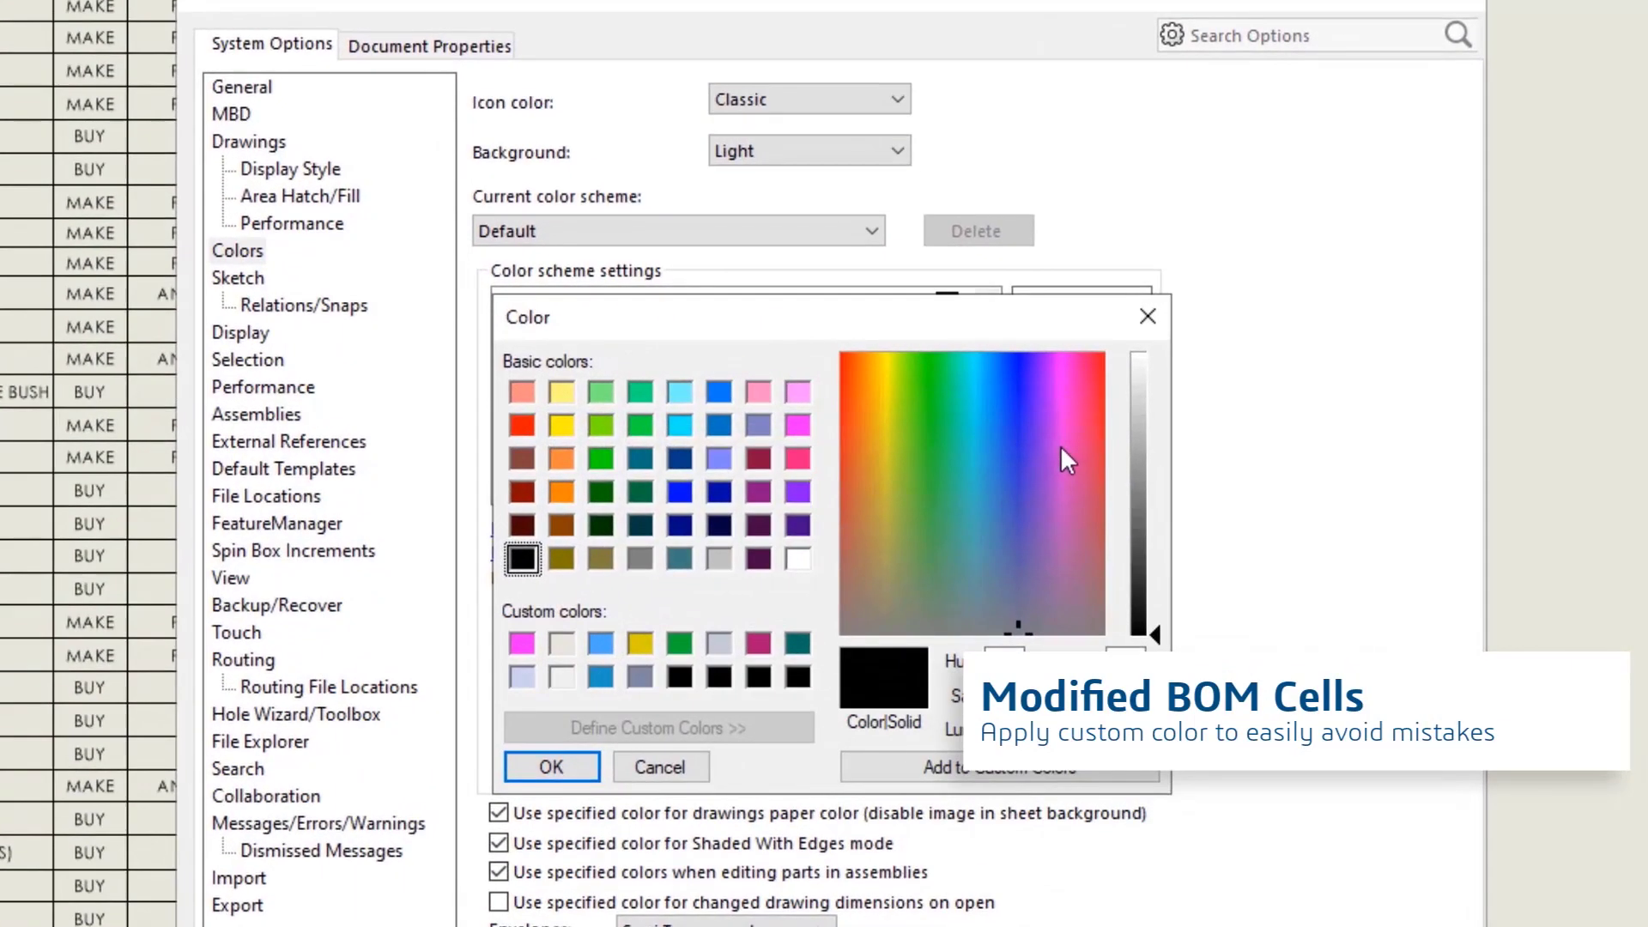
pyautogui.click(526, 428)
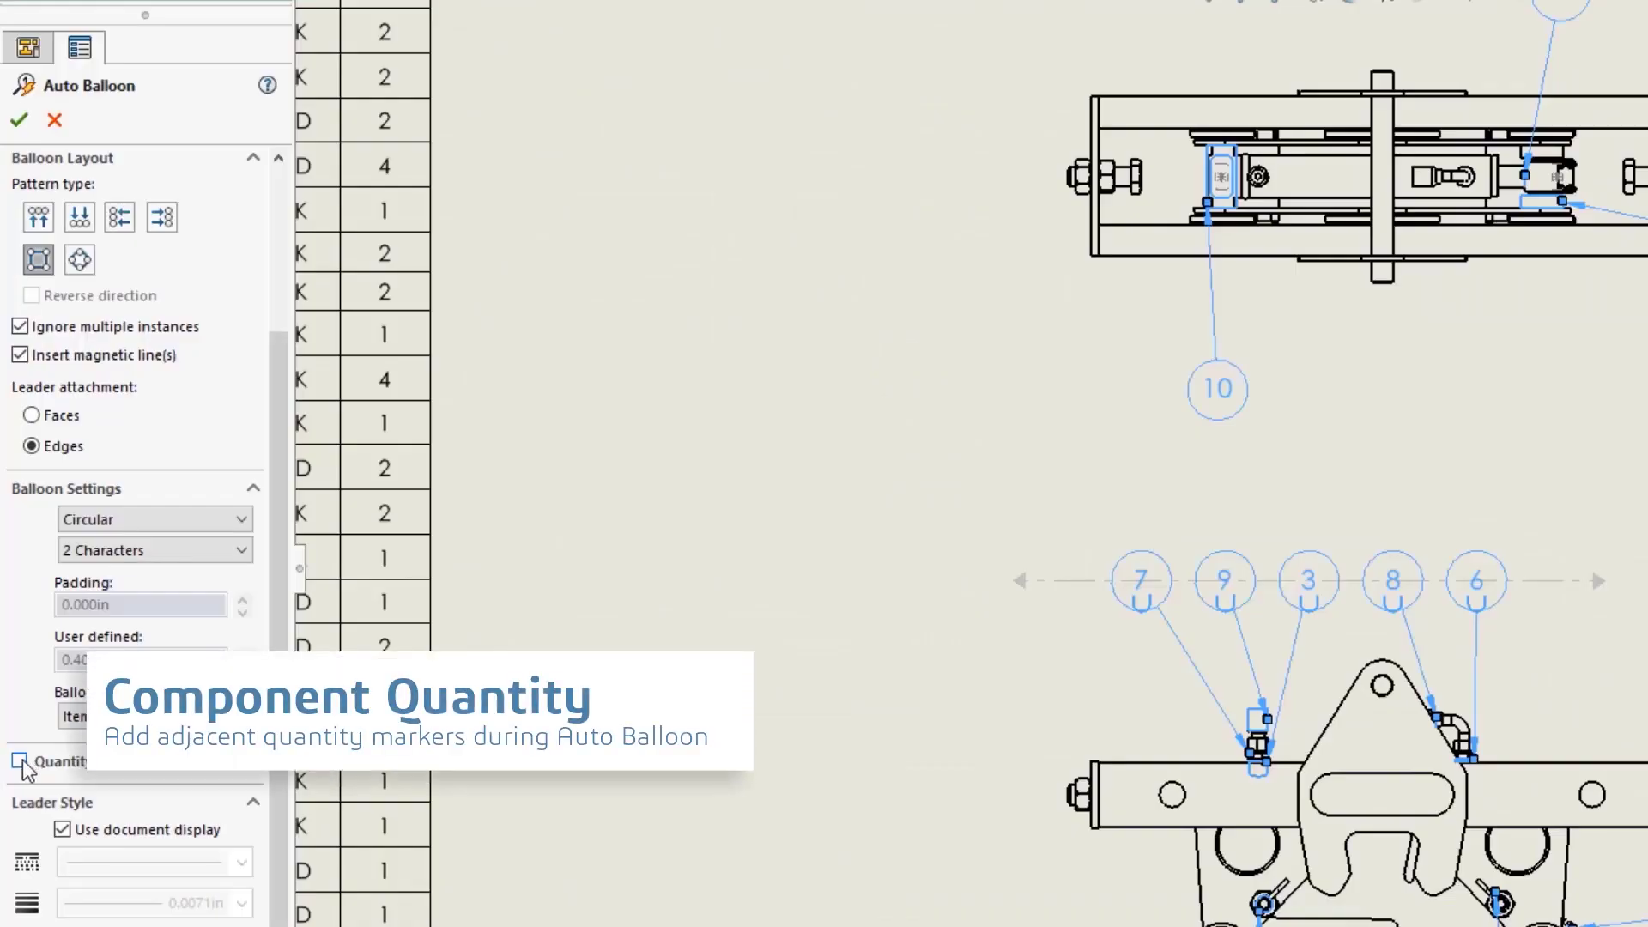
pyautogui.click(21, 764)
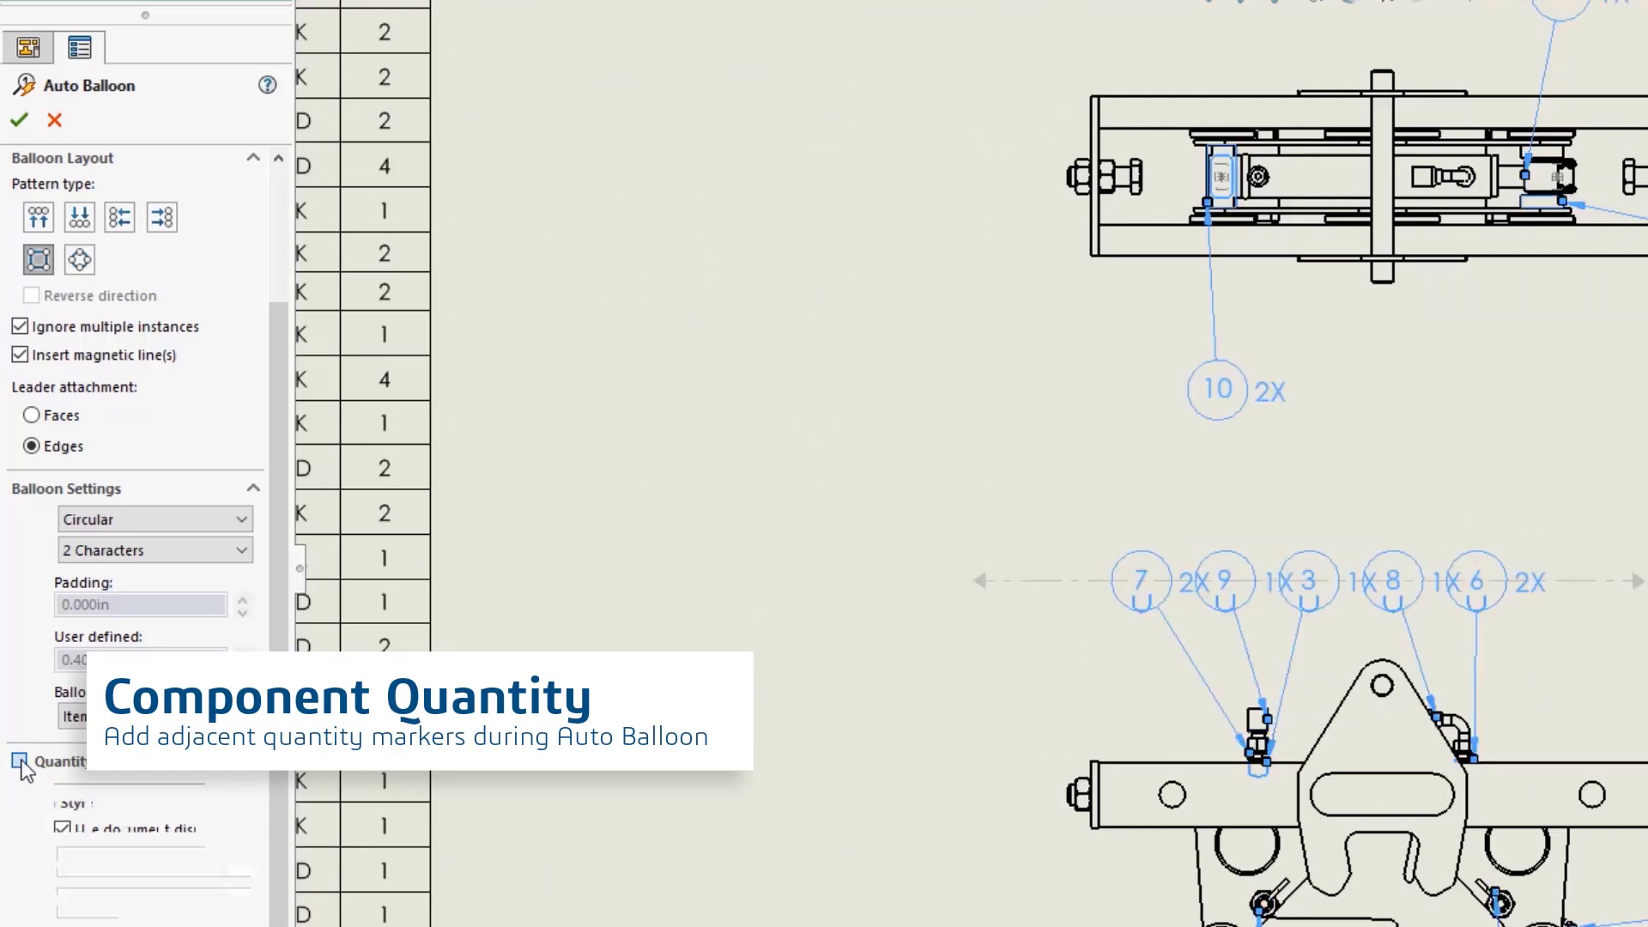
pyautogui.press('Return')
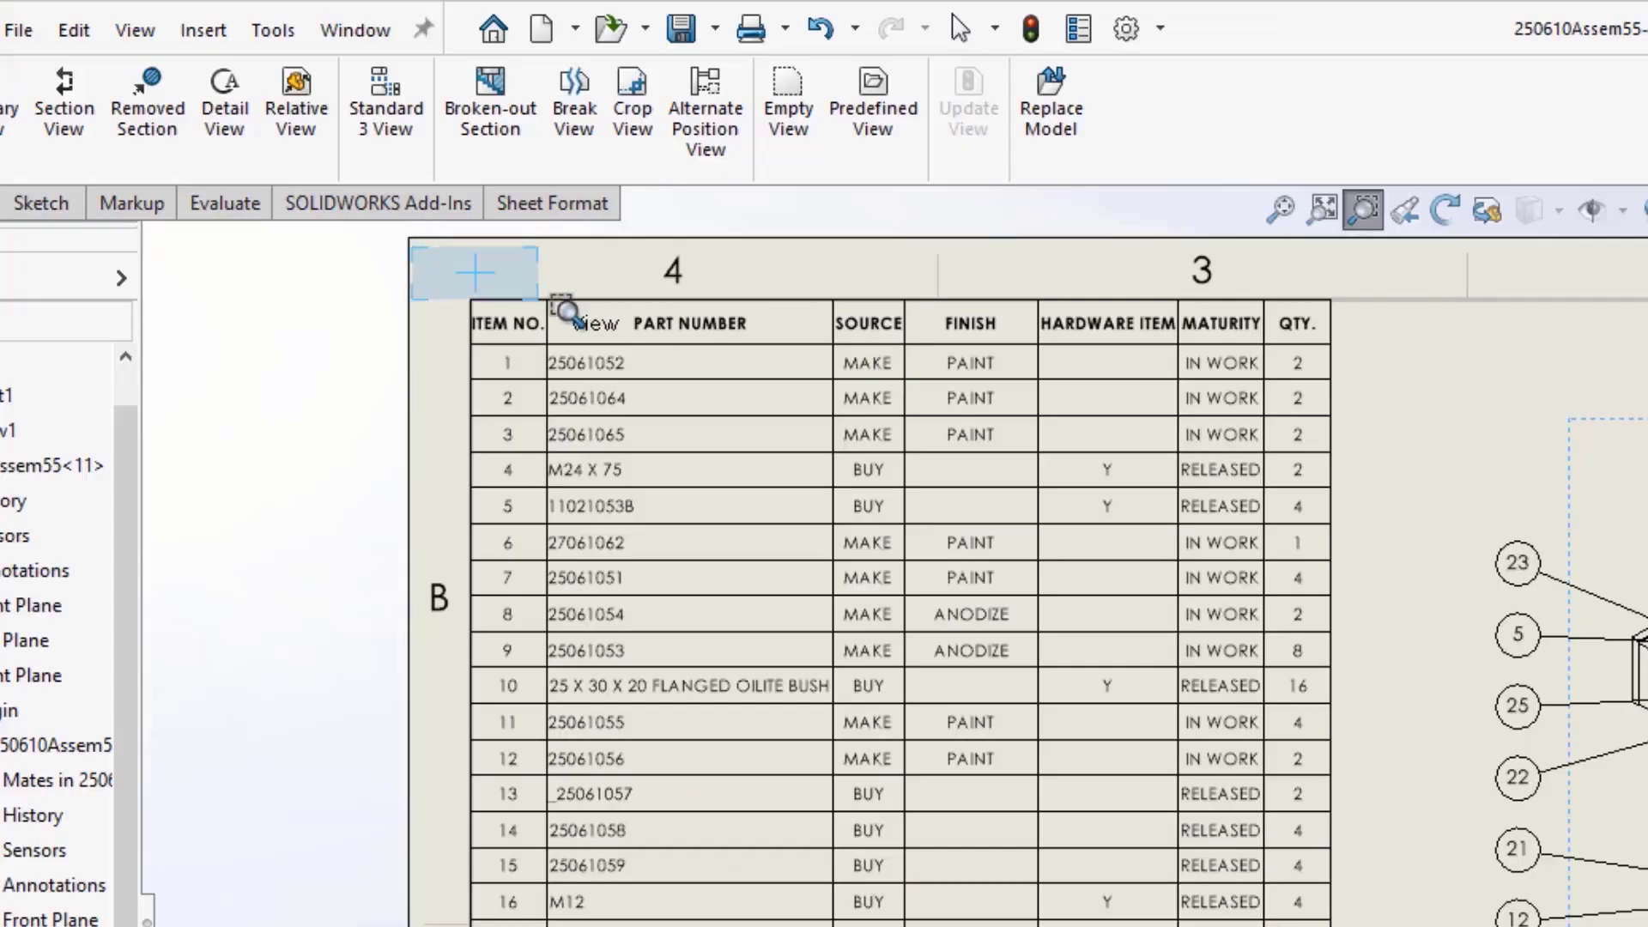
# Step: Filter the BOM's SOURCE column to BUY only and HARDWARE ITEM to Y only
pyautogui.moveTo(472, 245); pyautogui.dragTo(1579, 728)
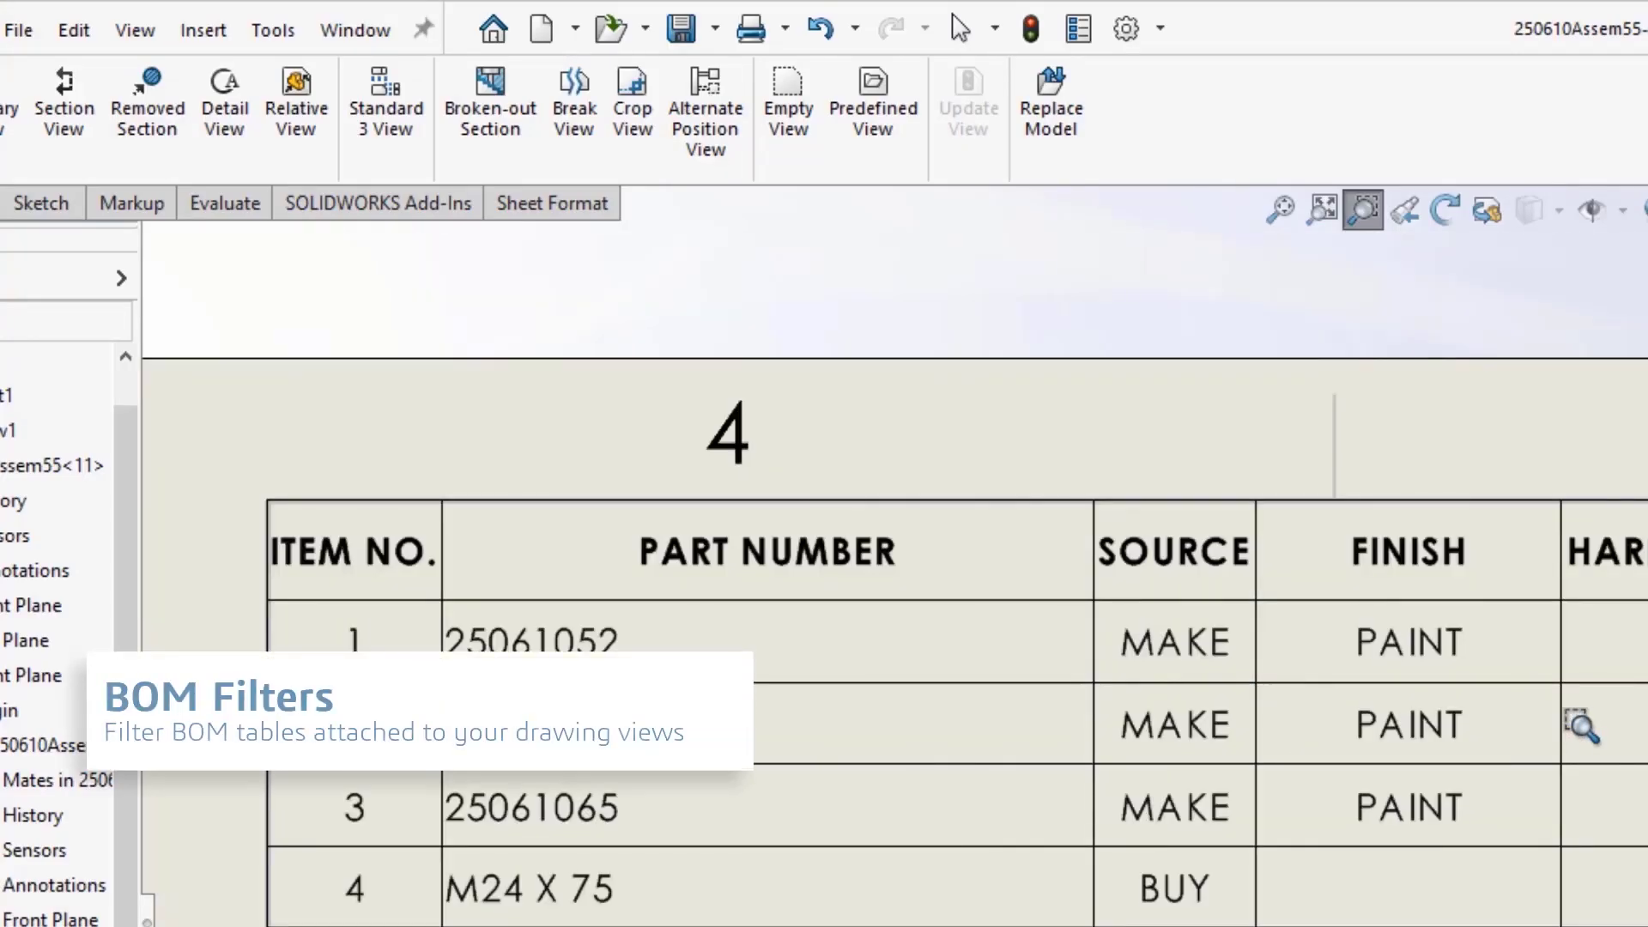
pyautogui.press('Escape')
pyautogui.click(1332, 602)
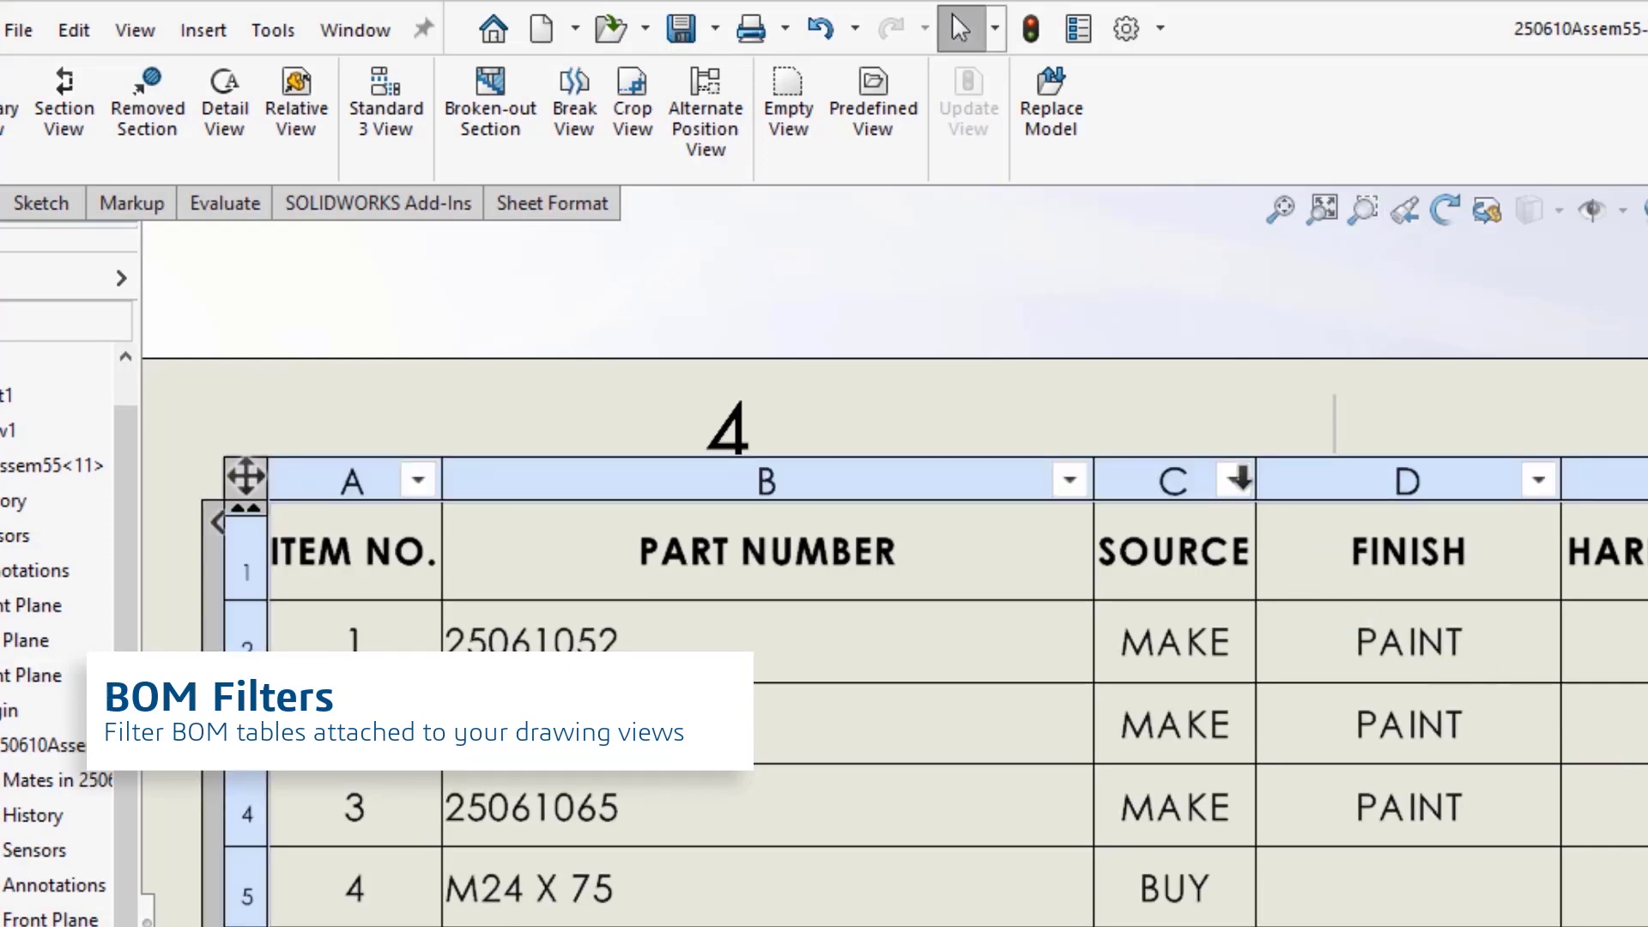
pyautogui.click(1236, 481)
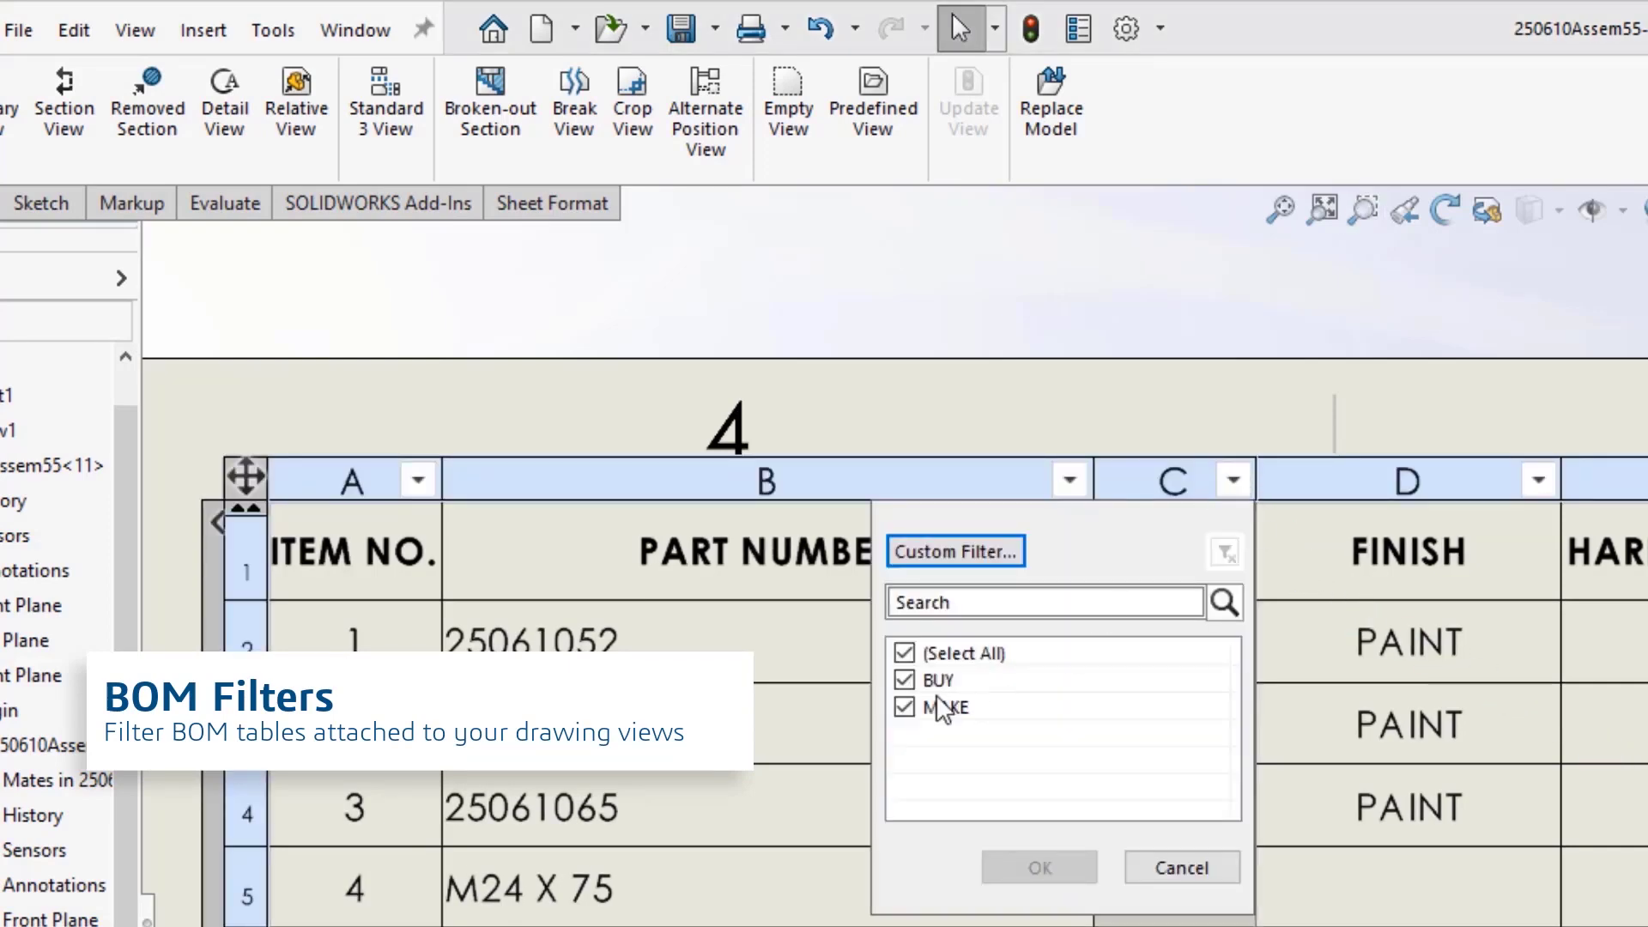
pyautogui.click(906, 708)
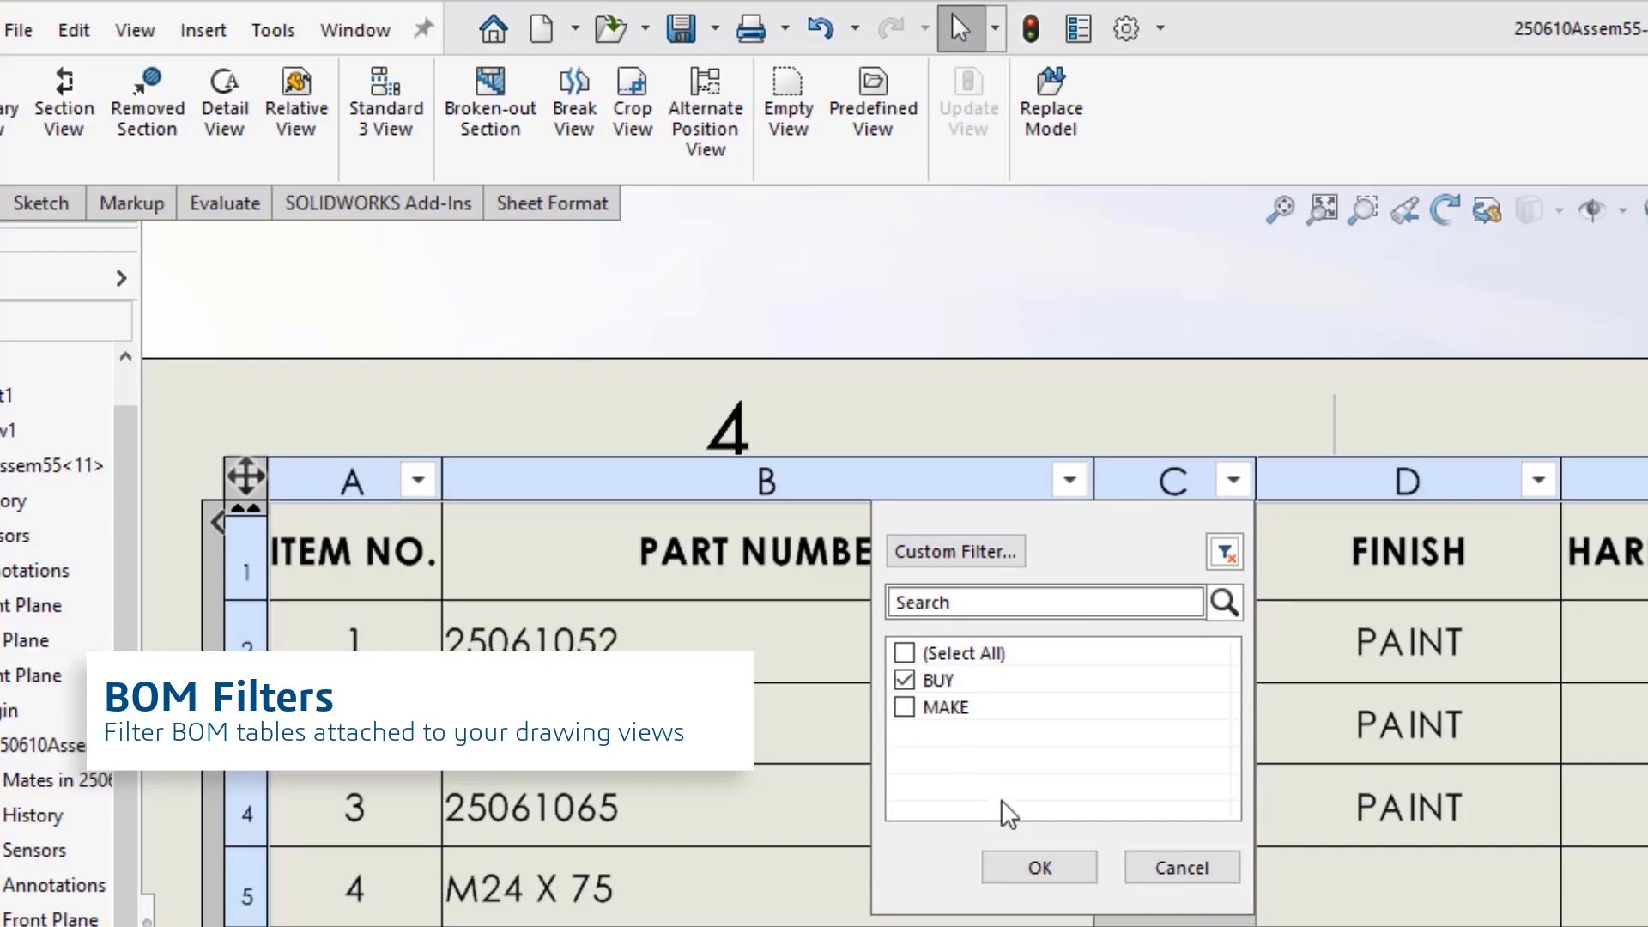
pyautogui.click(1040, 867)
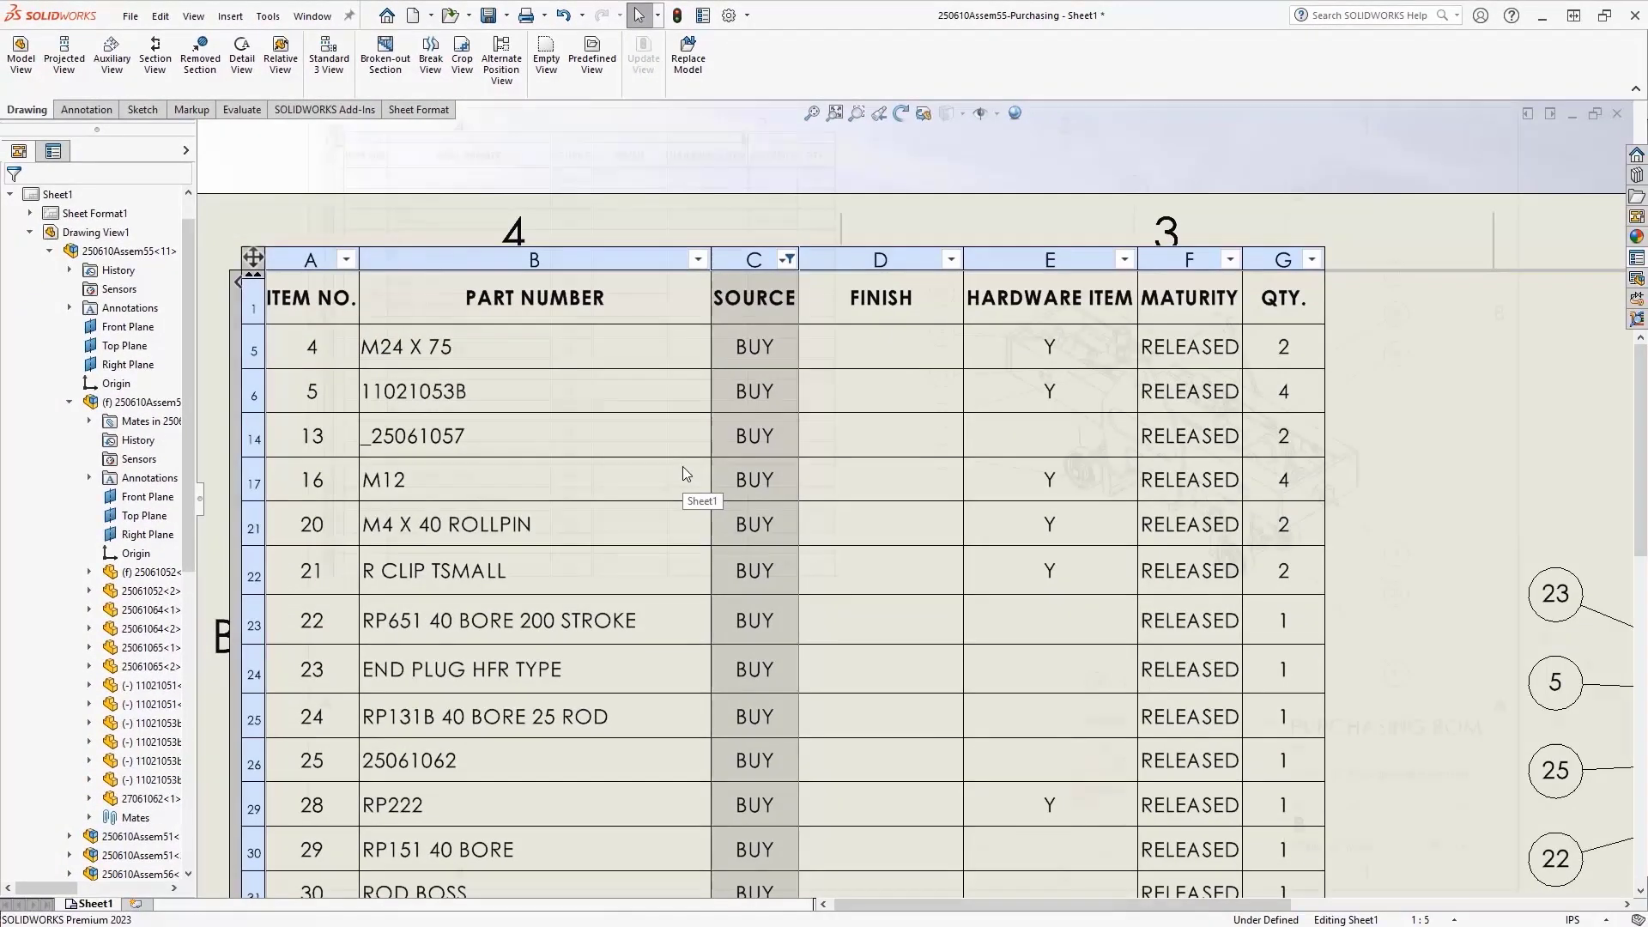
pyautogui.click(742, 137)
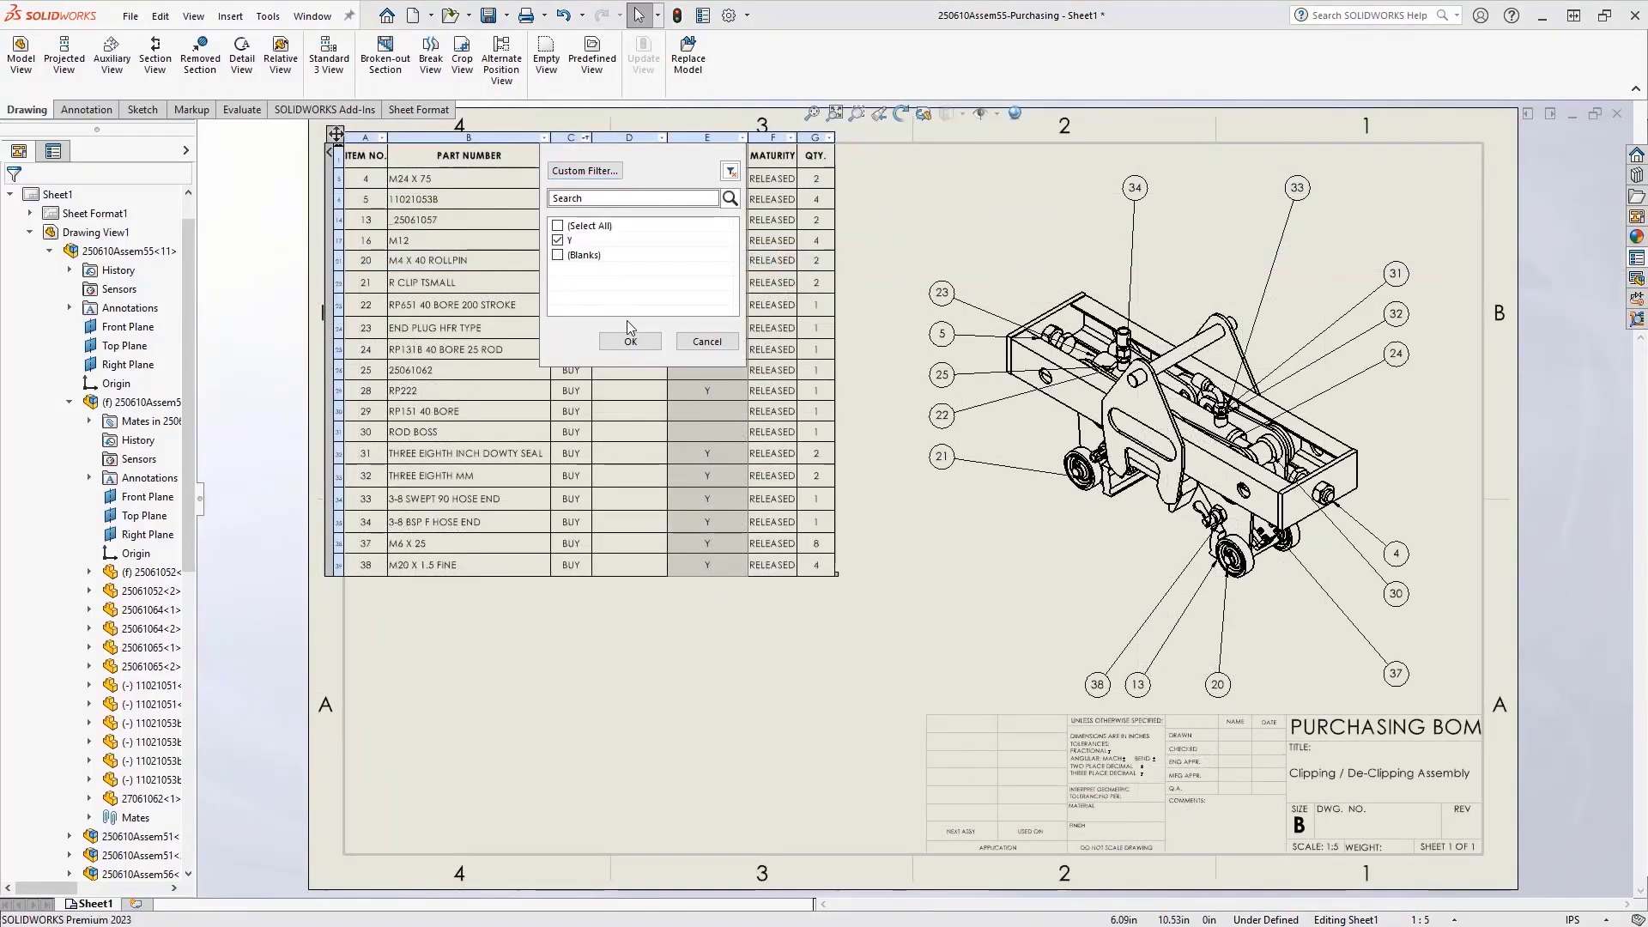
pyautogui.click(631, 342)
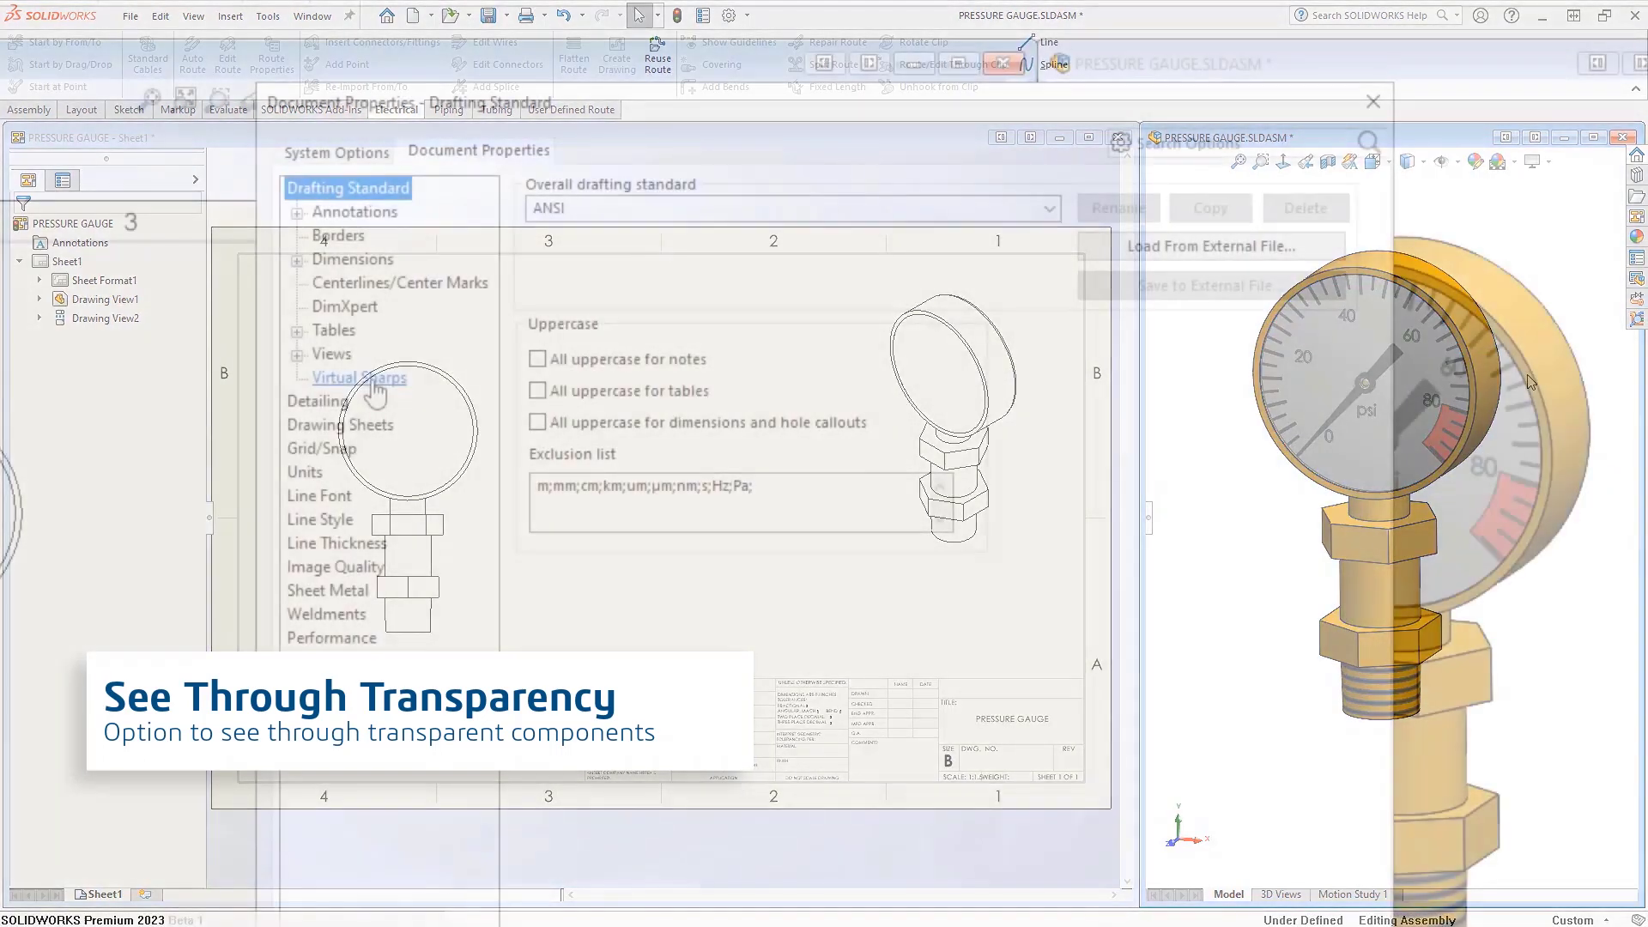
# Step: Go to the Detailing page of the PRESSURE GAUGE drawing's Document Properties
pyautogui.click(330, 402)
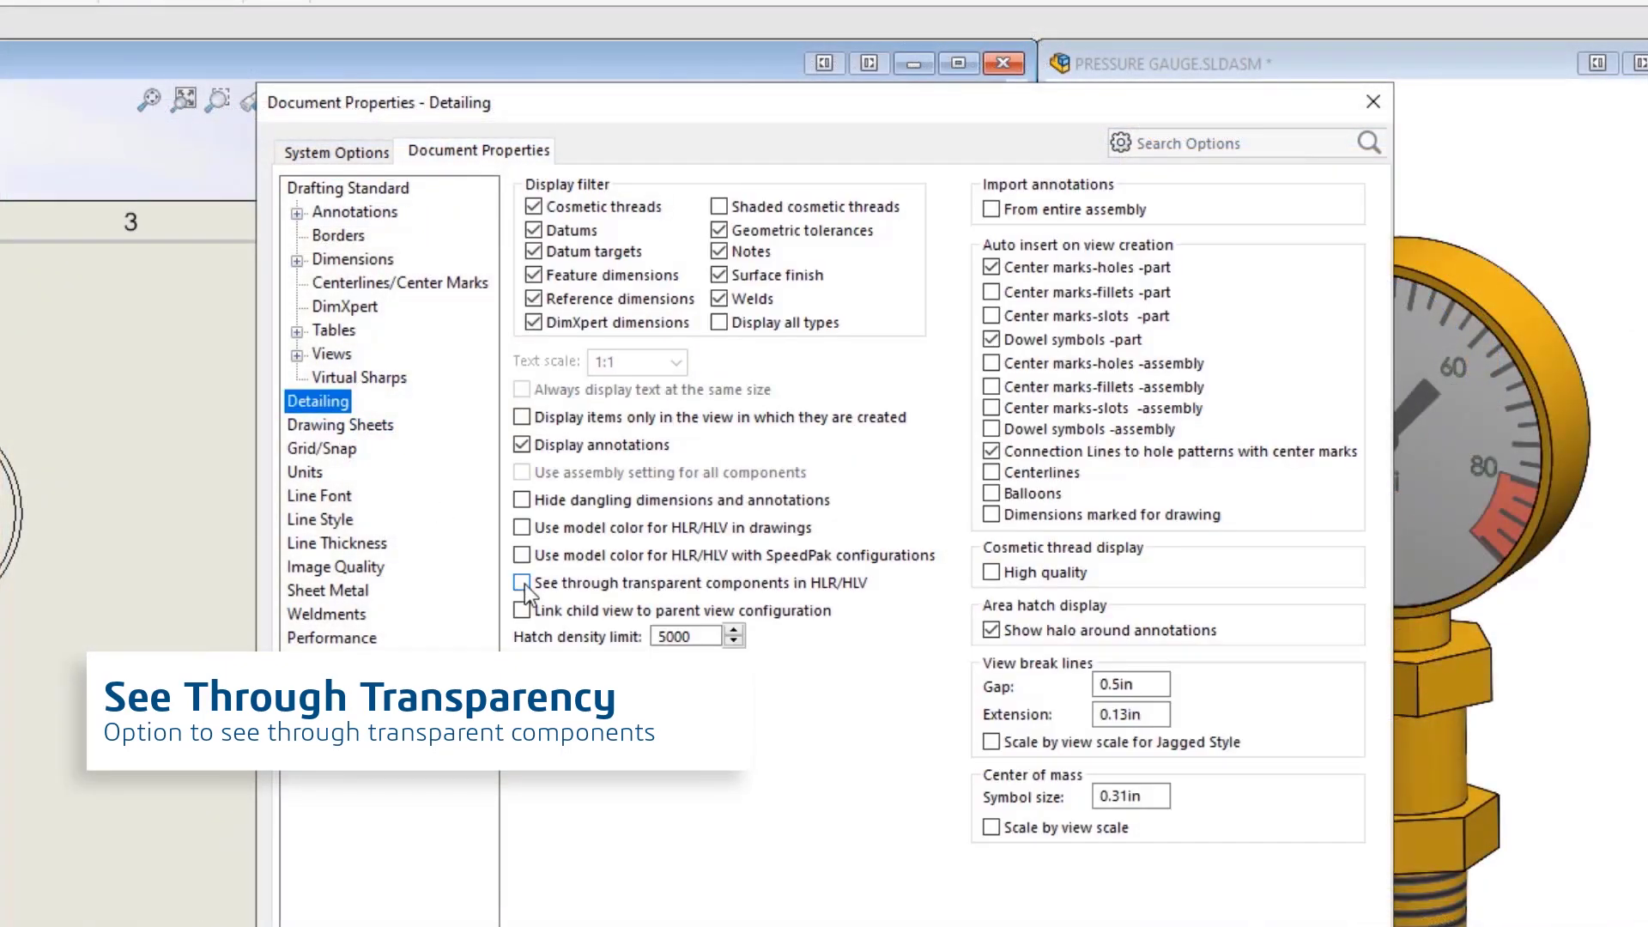